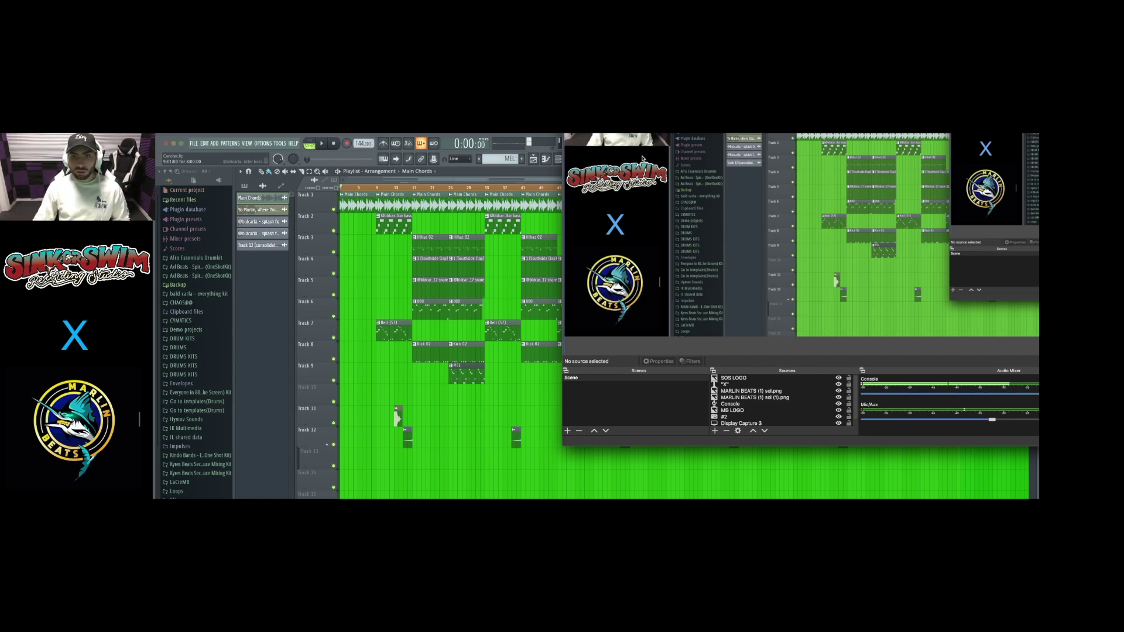
- Switch to FL Studio, solo Track 1 in the playlist and look at the Main Chords sample's channel settings
key("super+Tab")
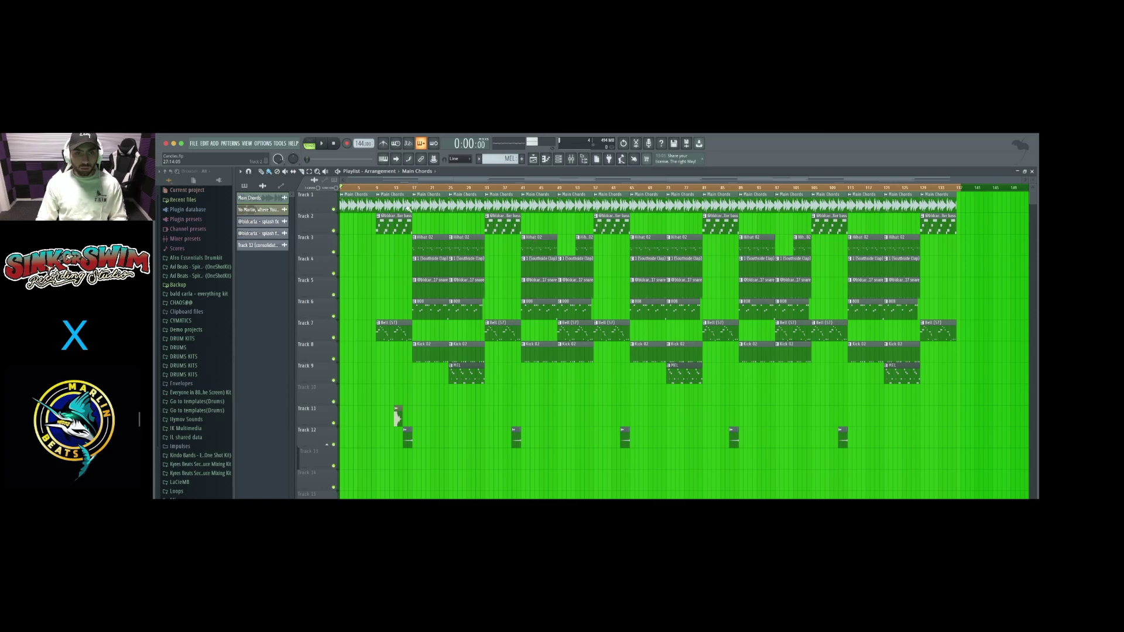
left_click(333, 210, "ctrl")
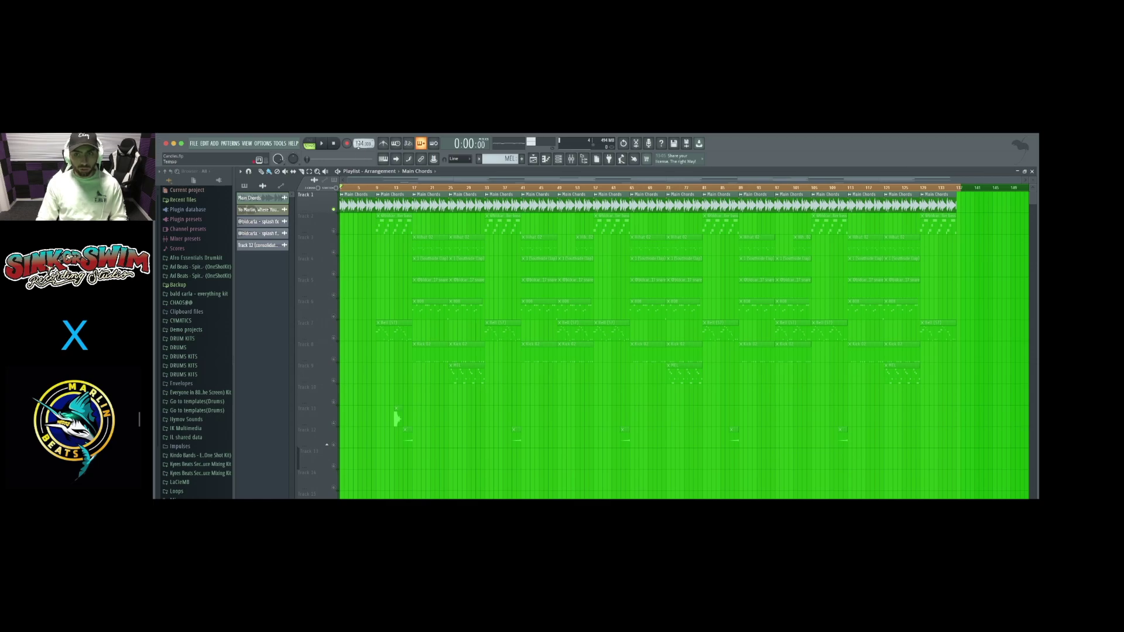
double_click(364, 204)
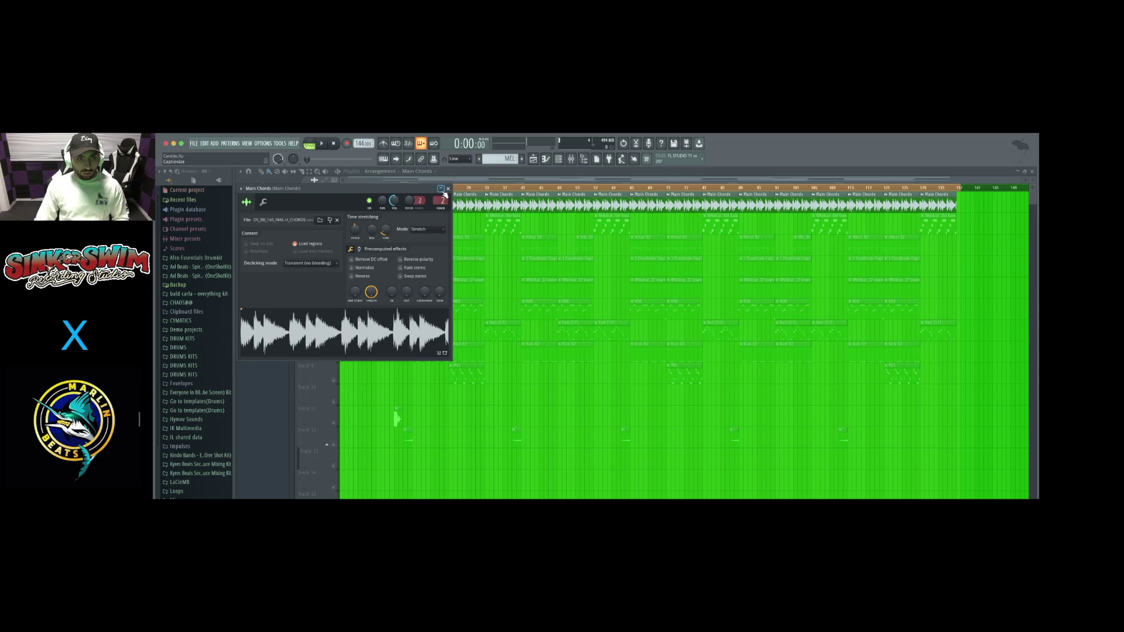
left_click(449, 188)
- Play the soloed Main Chords track from the start of the arrangement
scroll(338, 208, "up", 3)
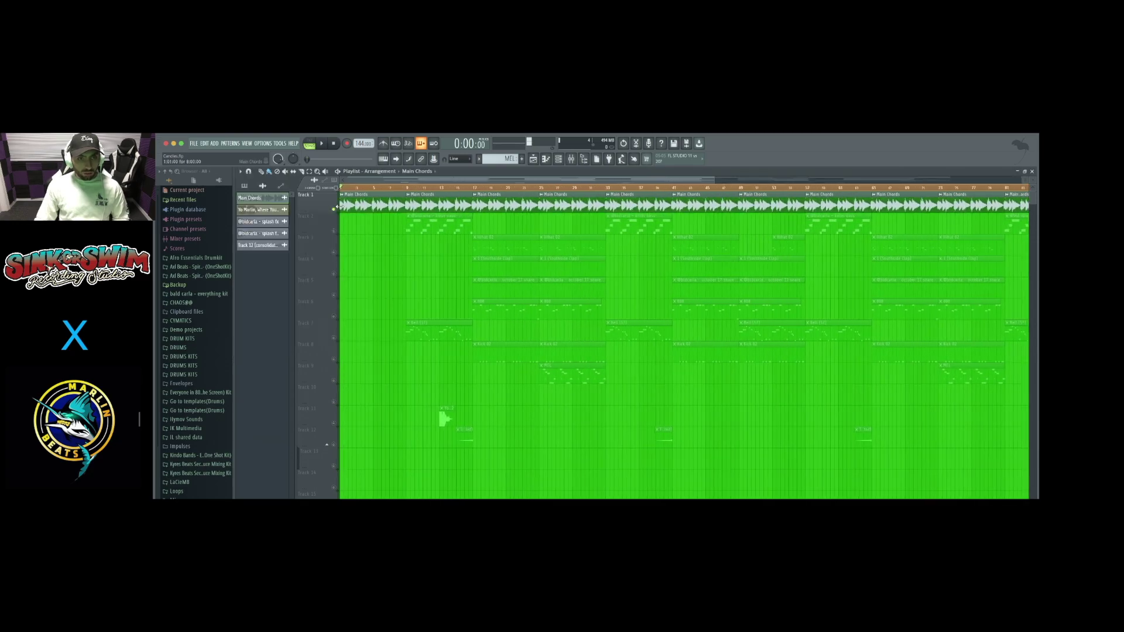
key("space")
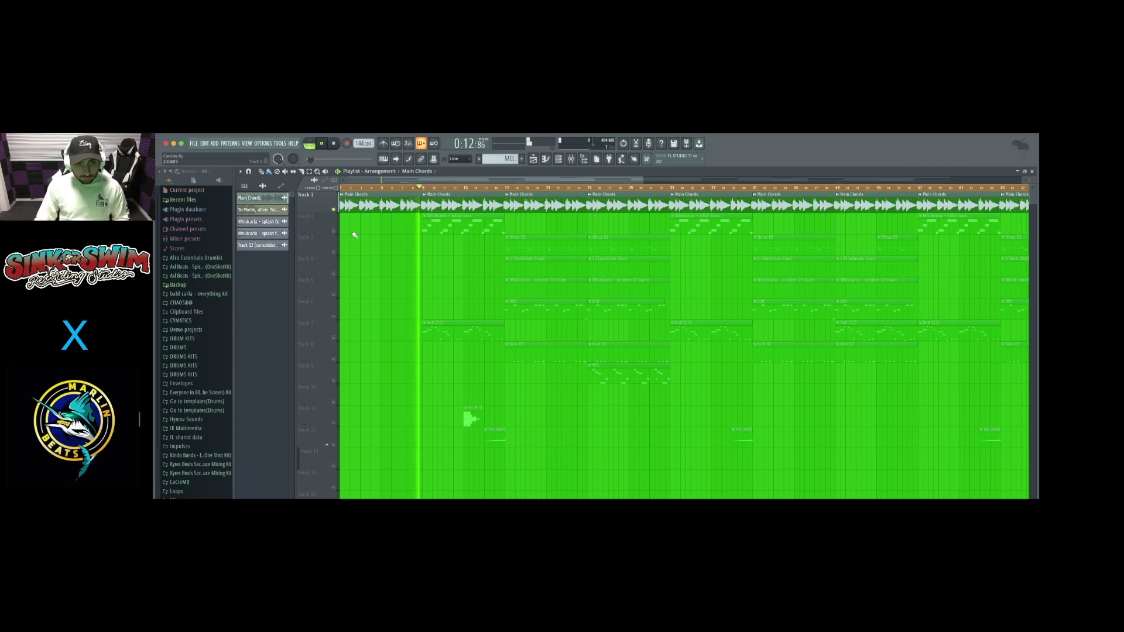
key("space")
scroll(394, 419, "up", 6, "ctrl")
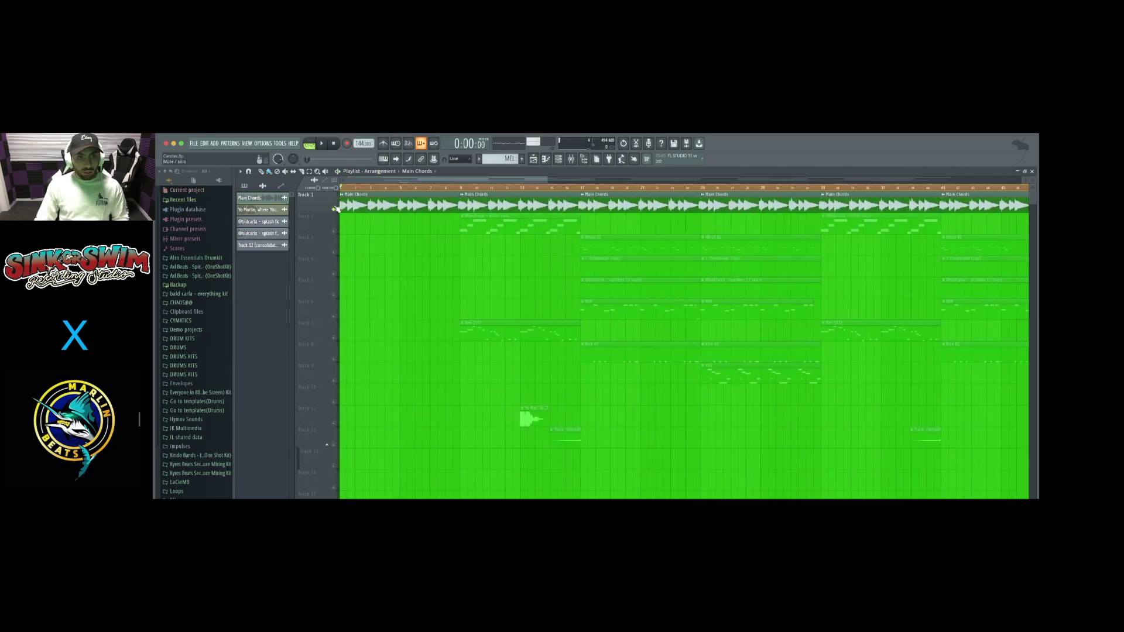
scroll(337, 211, "up", 3)
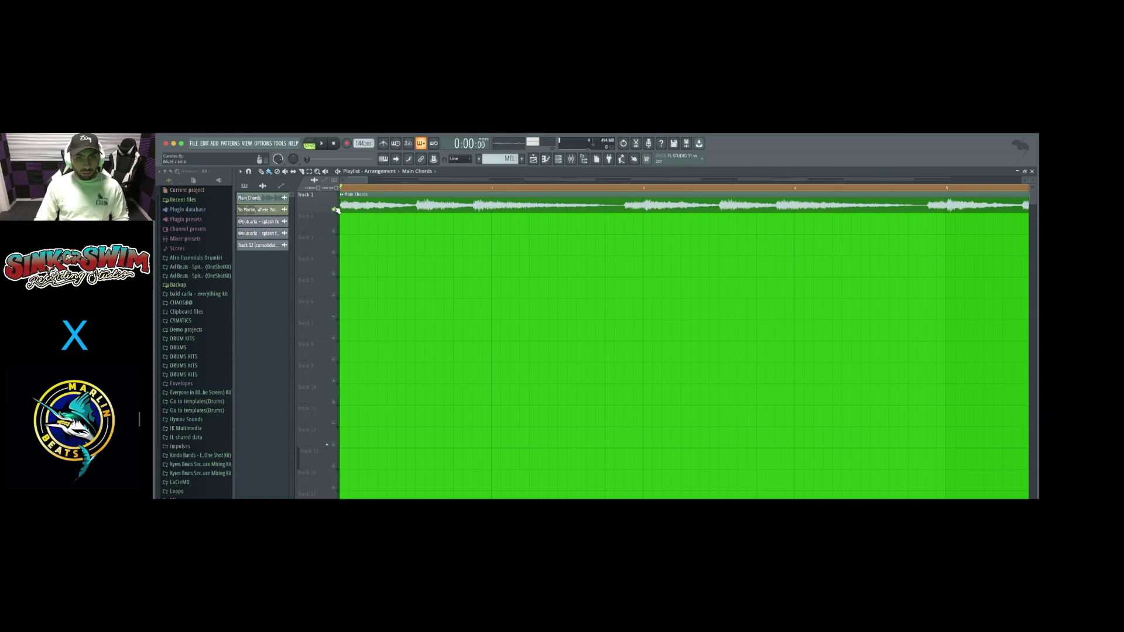
scroll(343, 215, "down", 10)
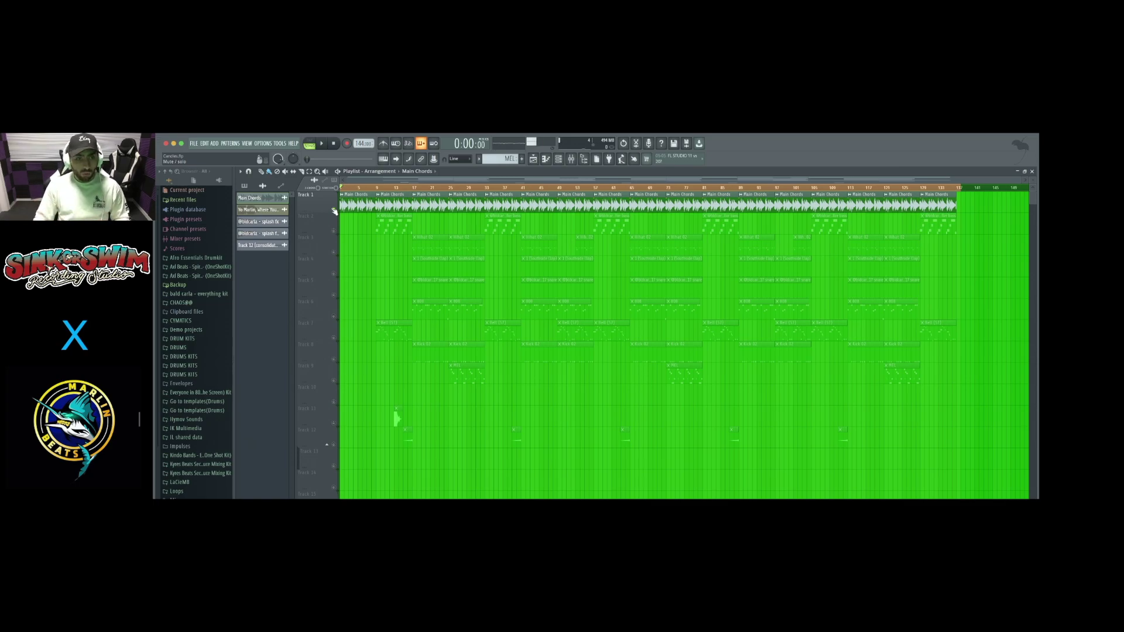
right_click(334, 211)
right_click(334, 211)
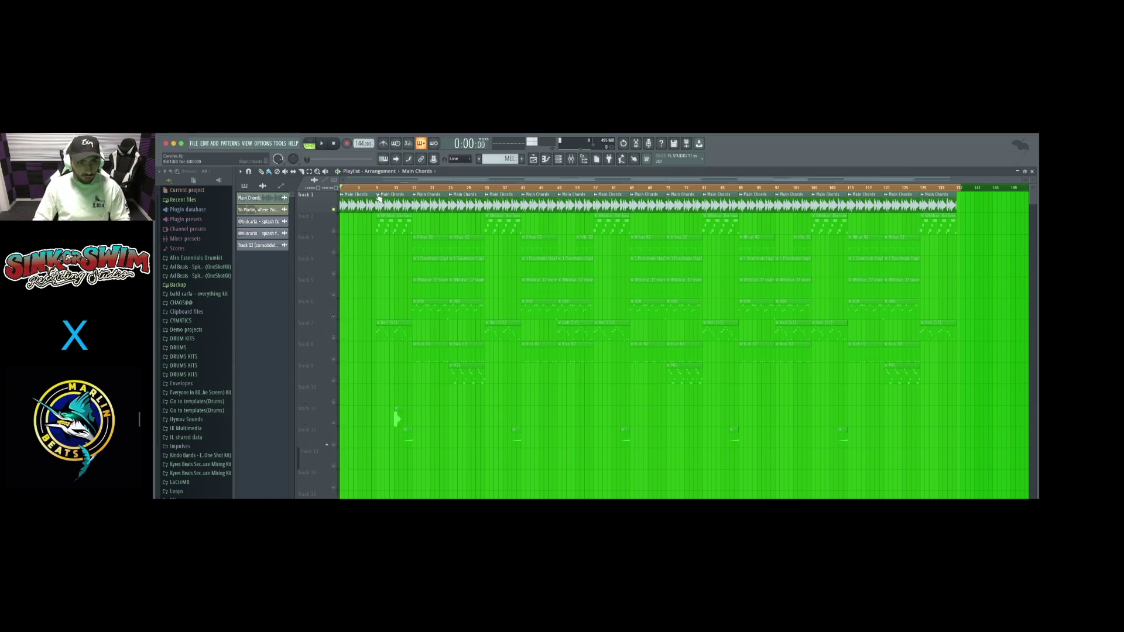
- Set the playlist time selection to bars 9 to 17 and unmute Track 2
left_click_drag(378, 190, 413, 191)
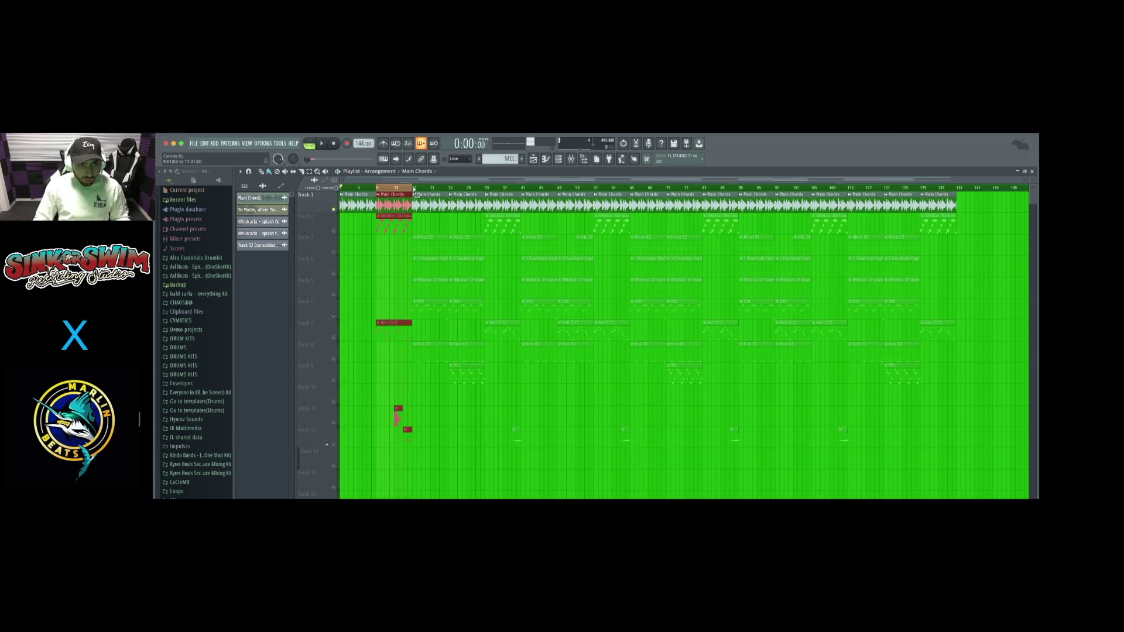
left_click(334, 231)
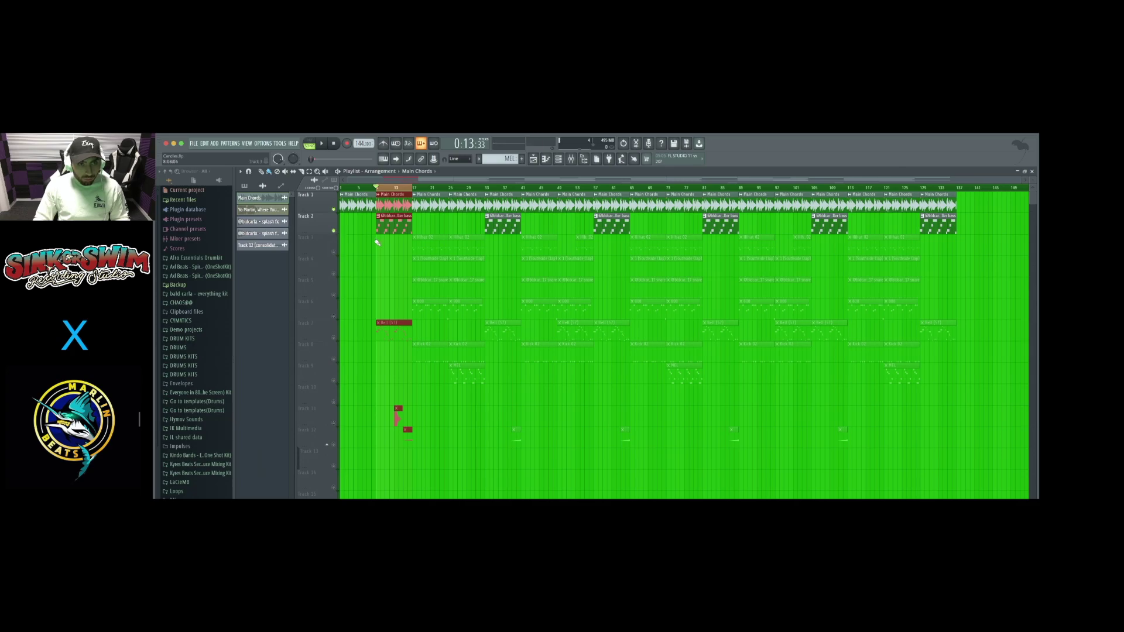
- Open the killer bass pattern on Track 2 in the piano roll and examine its notes
double_click(391, 225)
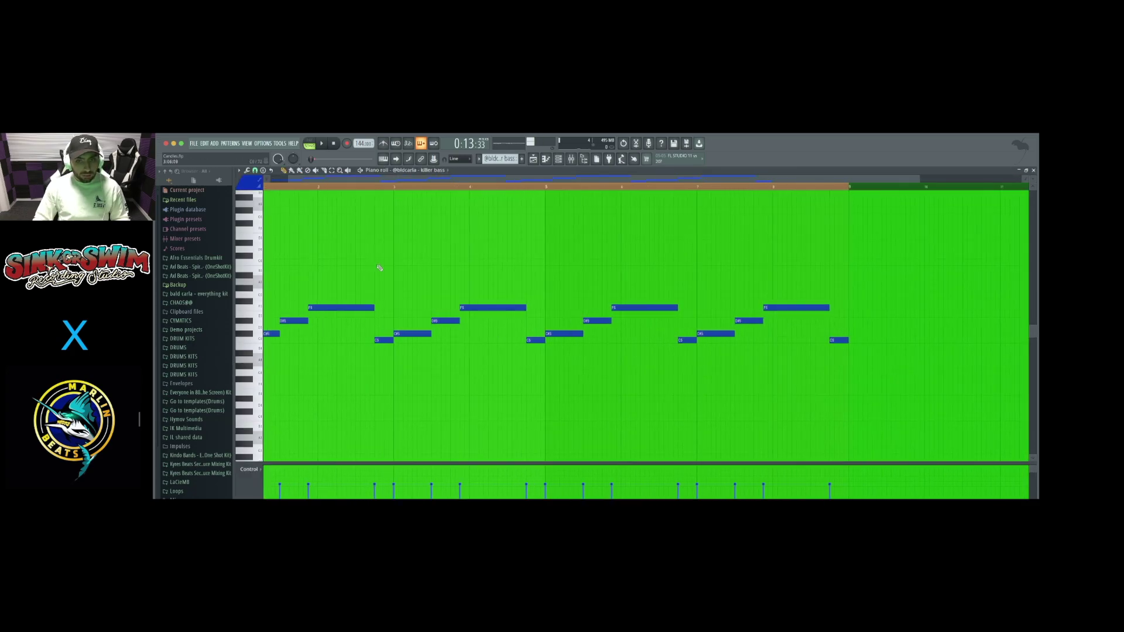
scroll(331, 235, "up", 3)
scroll(332, 246, "down", 6)
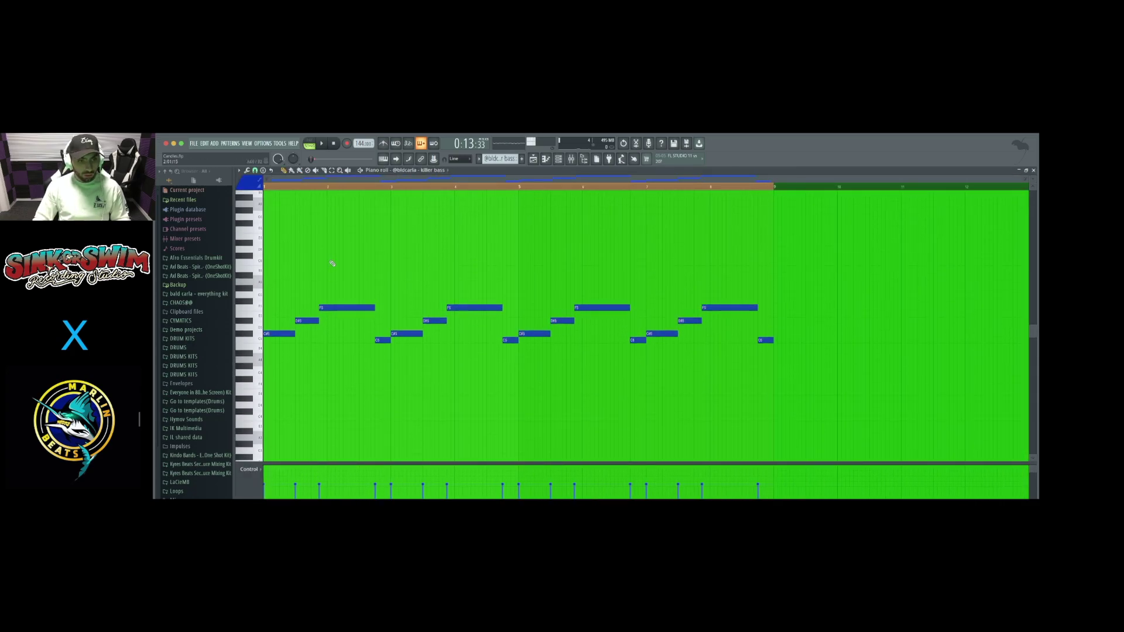
scroll(332, 264, "up", 3)
scroll(332, 263, "up", 1)
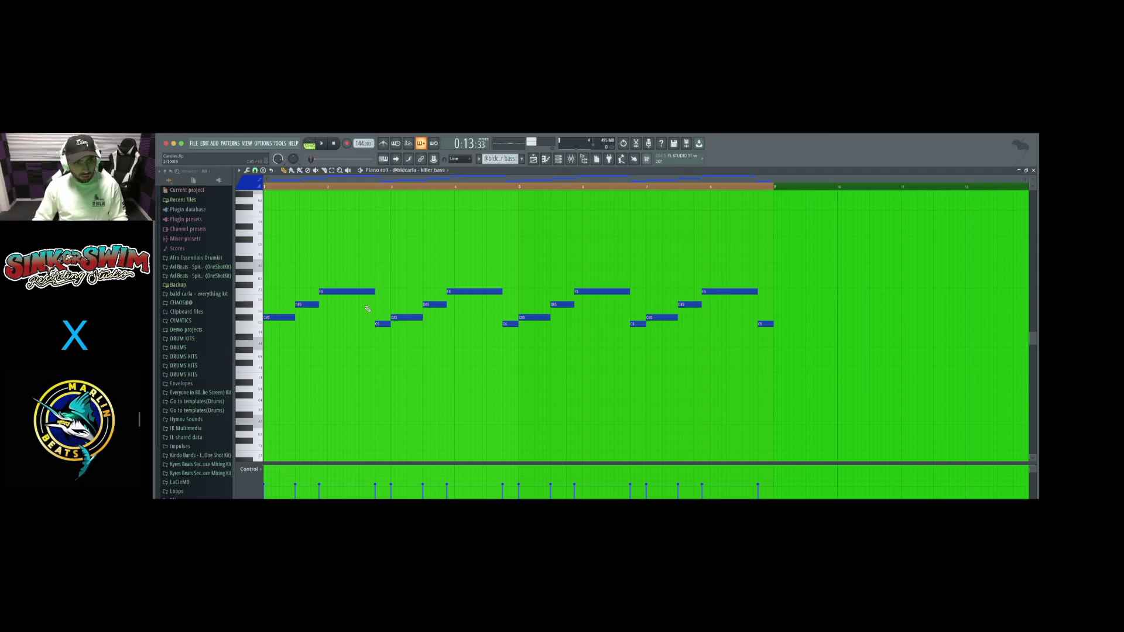
- Select all notes of the killer bass pattern and transpose them up two octaves
key("ctrl+a")
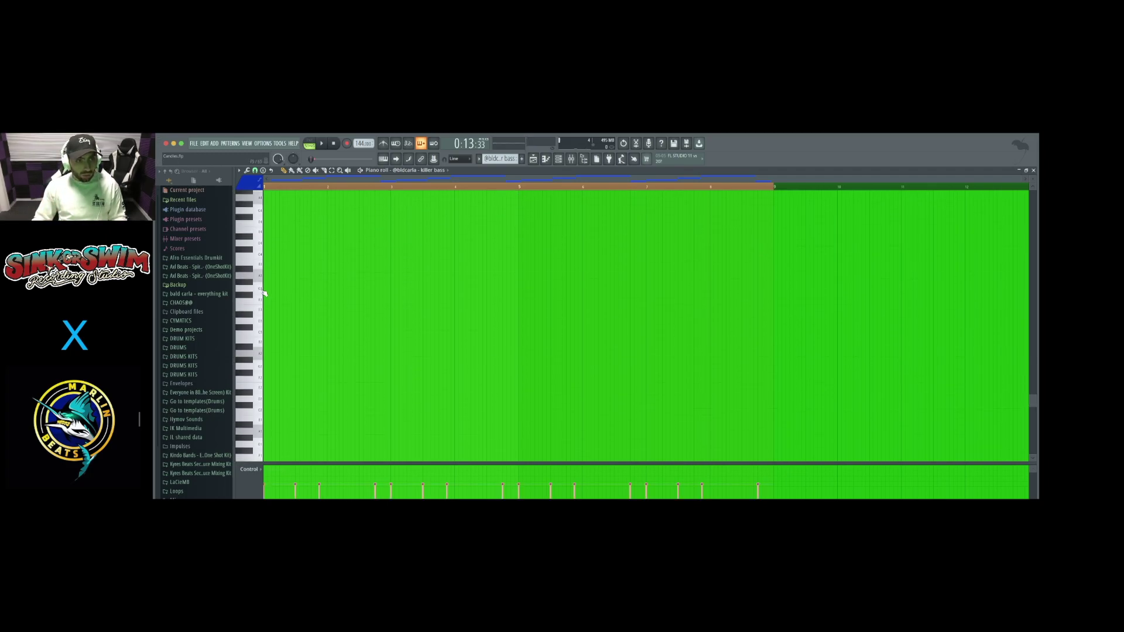
scroll(264, 293, "up", 6)
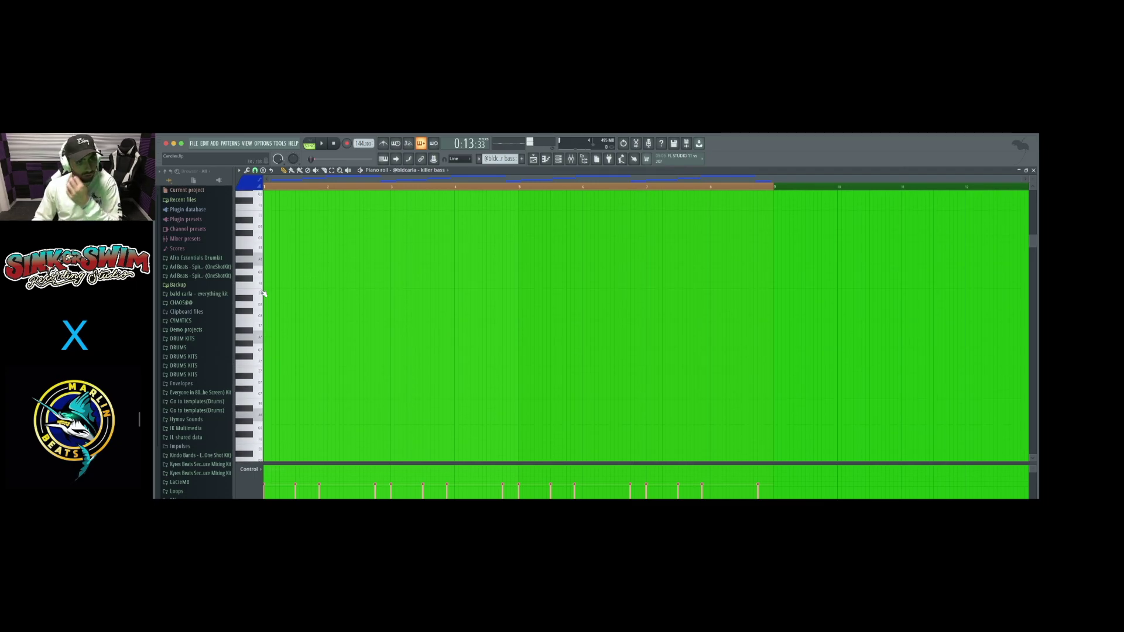
scroll(263, 300, "down", 5)
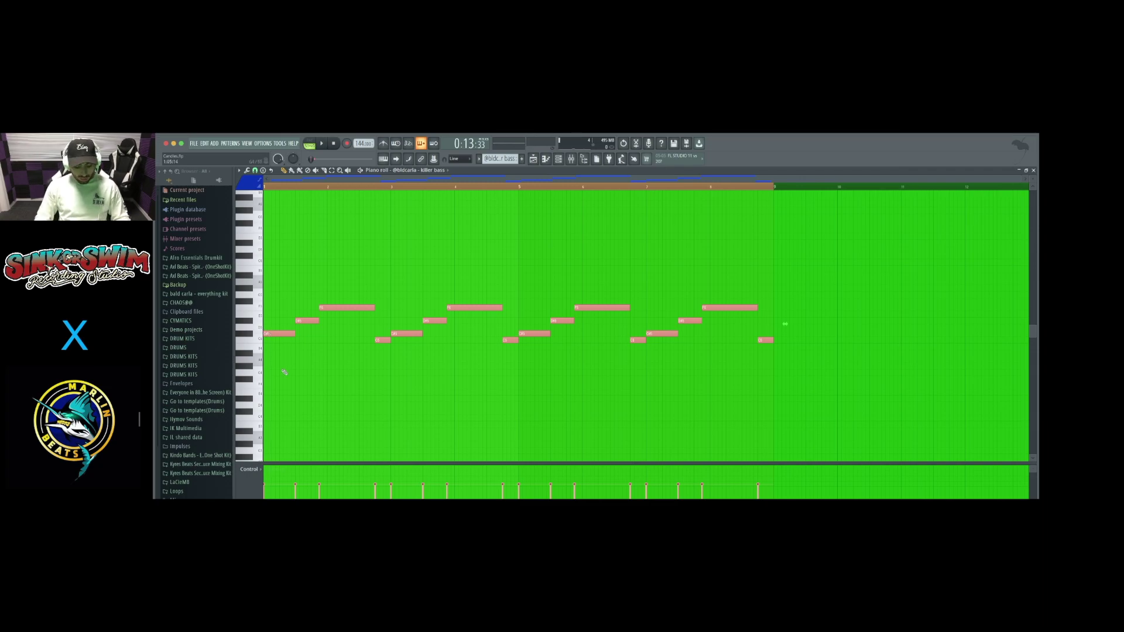
key("ctrl+a")
key("Delete")
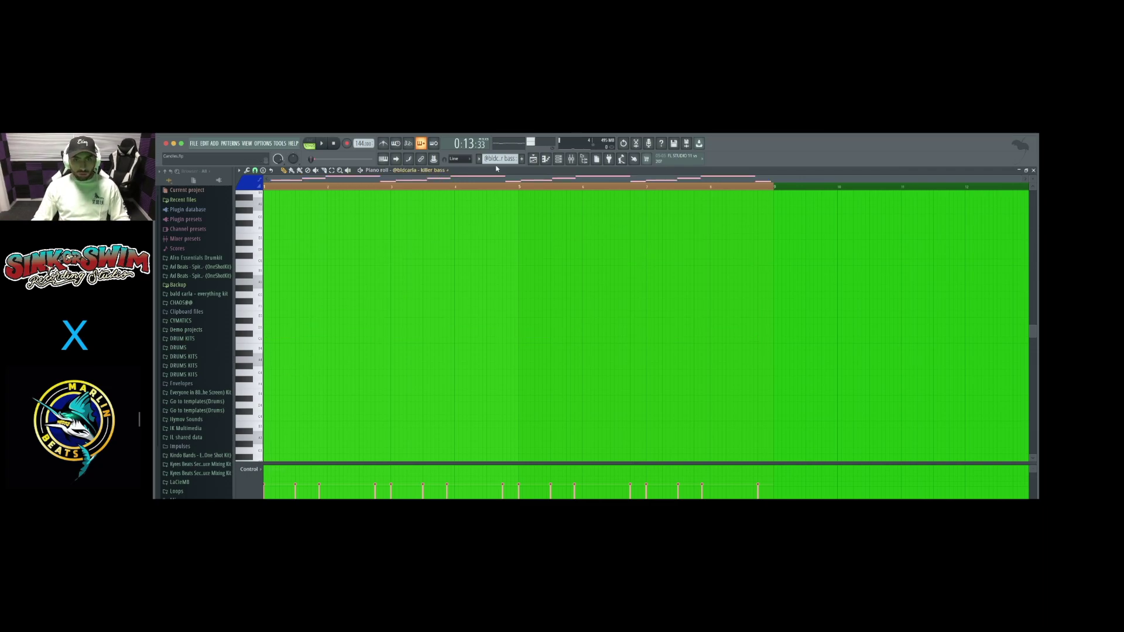
- Try a longer attack in the killer bass channel's volume envelope and audition it on a piano-roll key
left_click(559, 161)
left_click(418, 324)
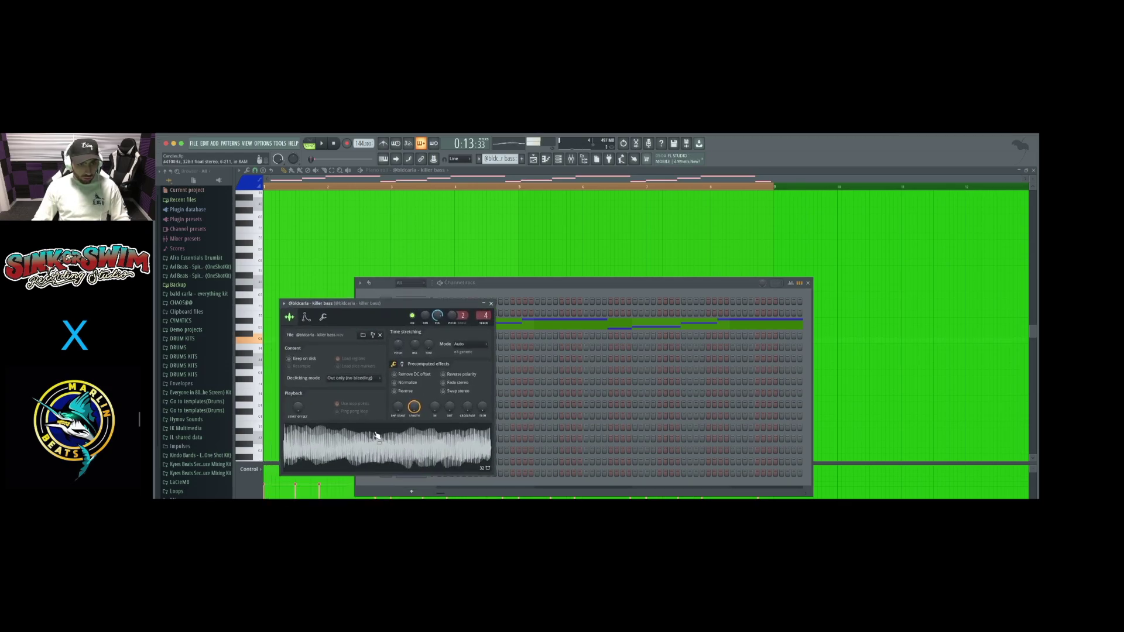
left_click(313, 322)
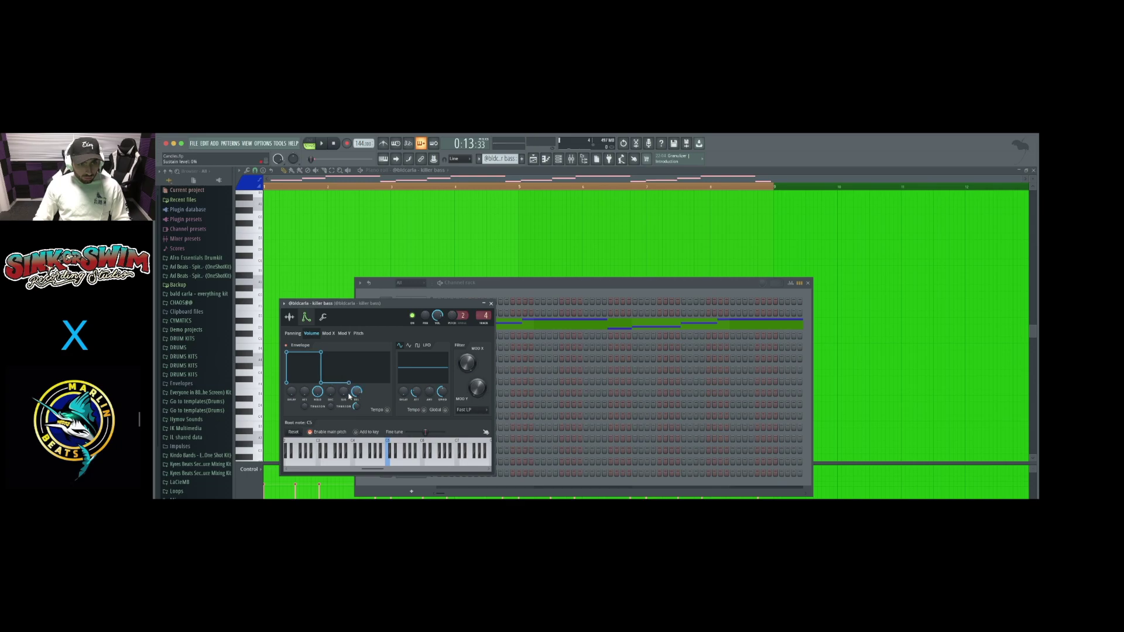
left_click_drag(305, 392, 305, 384)
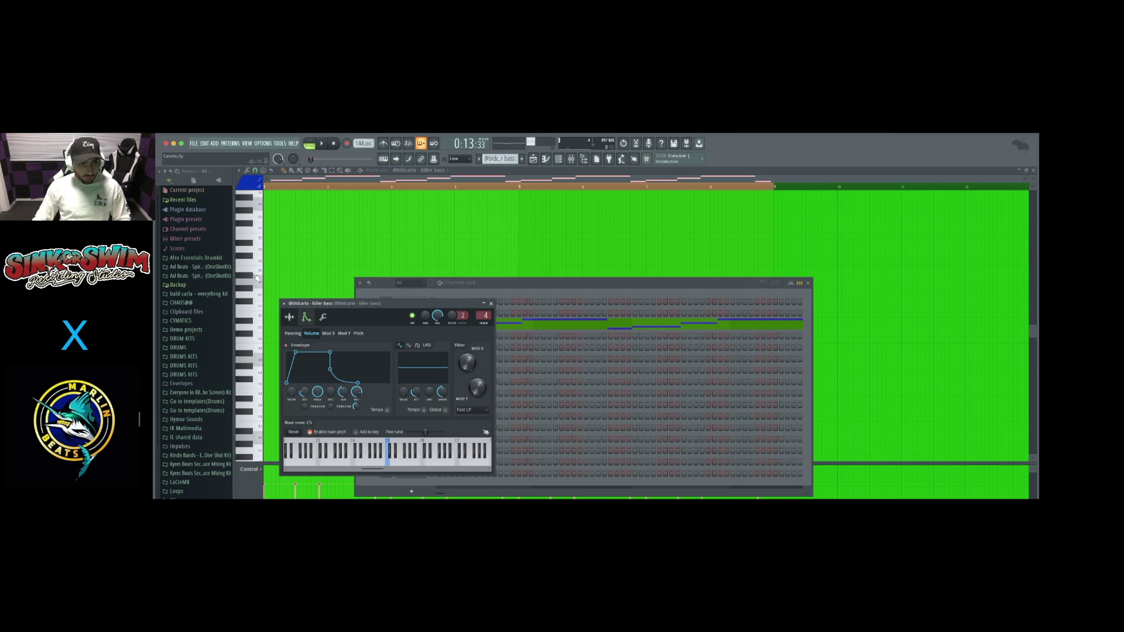
left_click(255, 350)
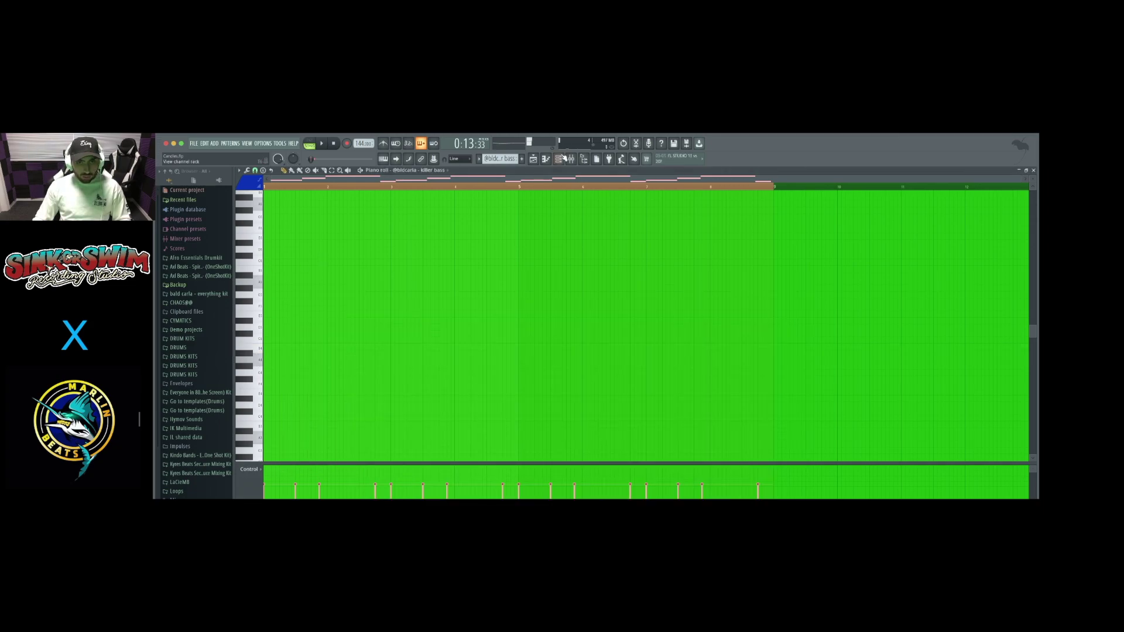
- Bring the killer bass volume envelope's attack, sustain and release down to minimum and close the channel settings and channel rack
left_click(561, 159)
left_click(425, 321)
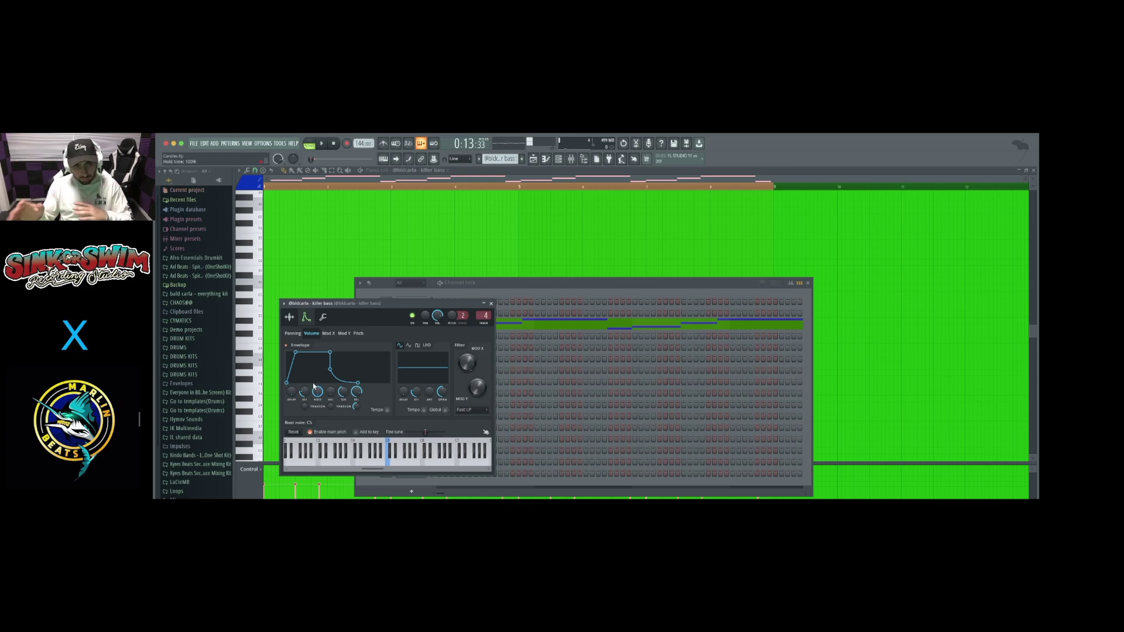
left_click_drag(305, 392, 305, 410)
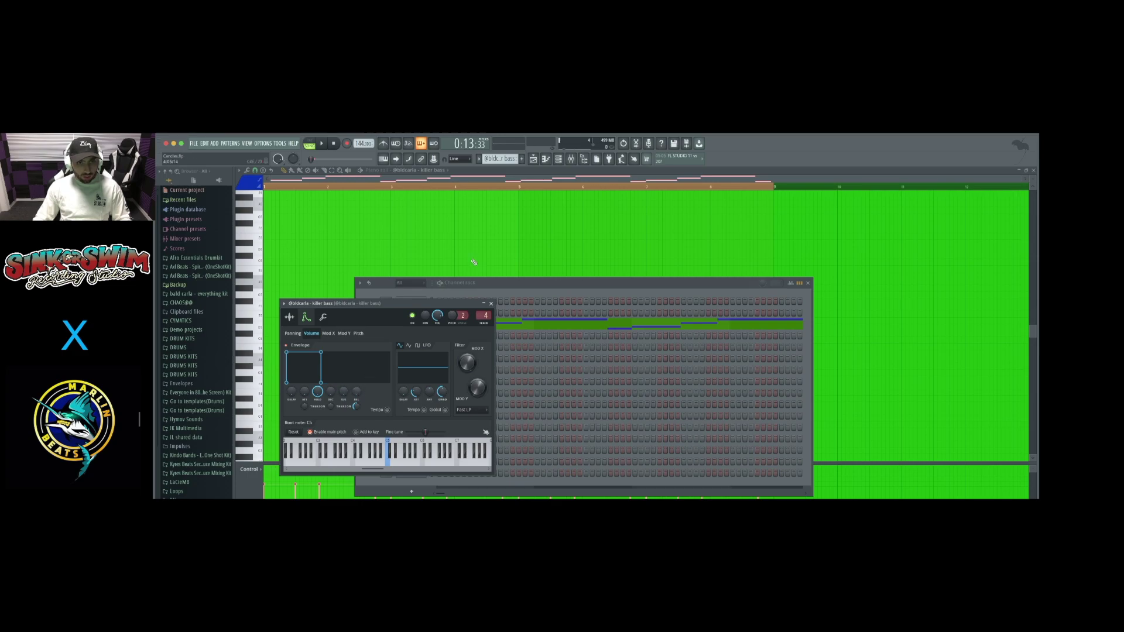
left_click(808, 283)
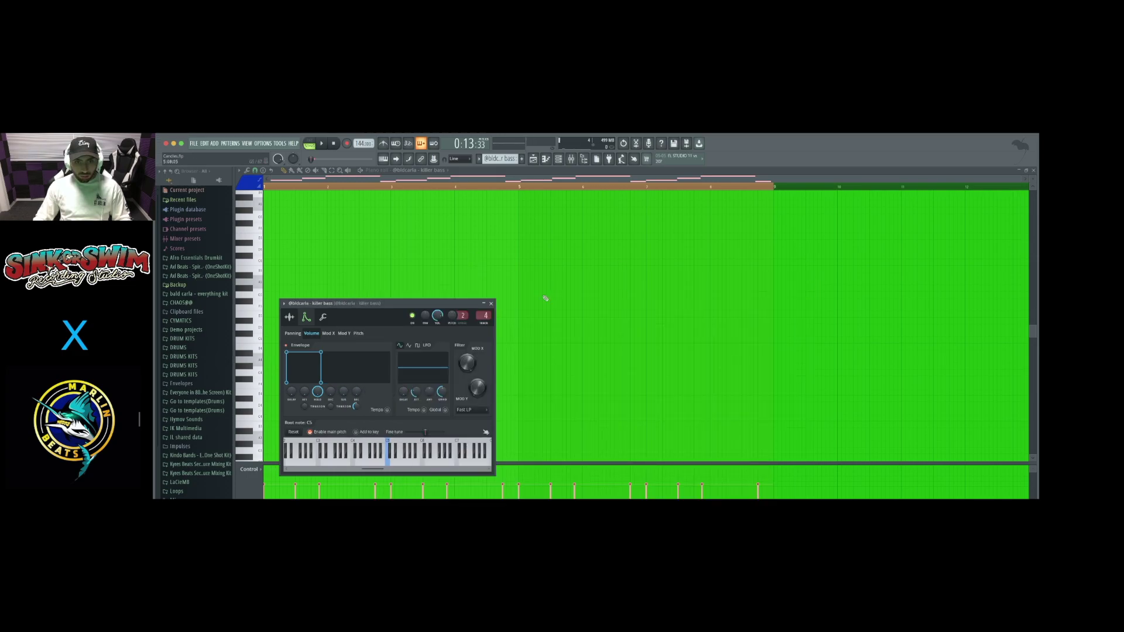
left_click(492, 303)
- Audition the bass sound on a piano-roll key and play the raised killer bass melody over the chords
scroll(464, 326, "up", 5)
scroll(465, 326, "down", 4)
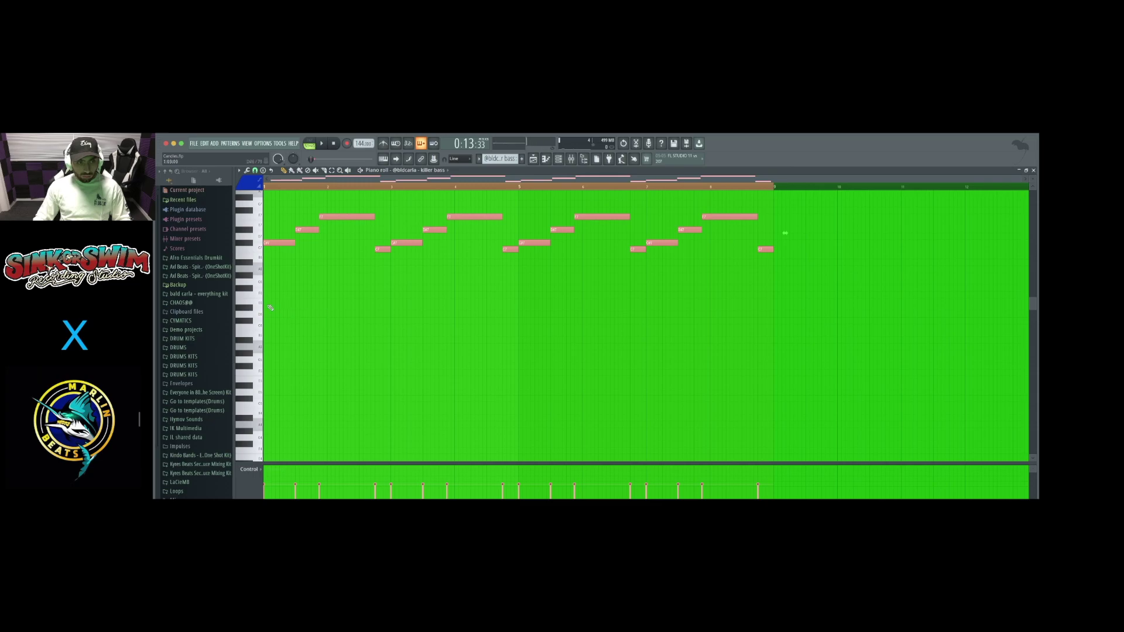
left_click(261, 300)
left_click(261, 300)
left_click(261, 299)
left_click(261, 300)
scroll(275, 287, "down", 3)
scroll(284, 275, "up", 5)
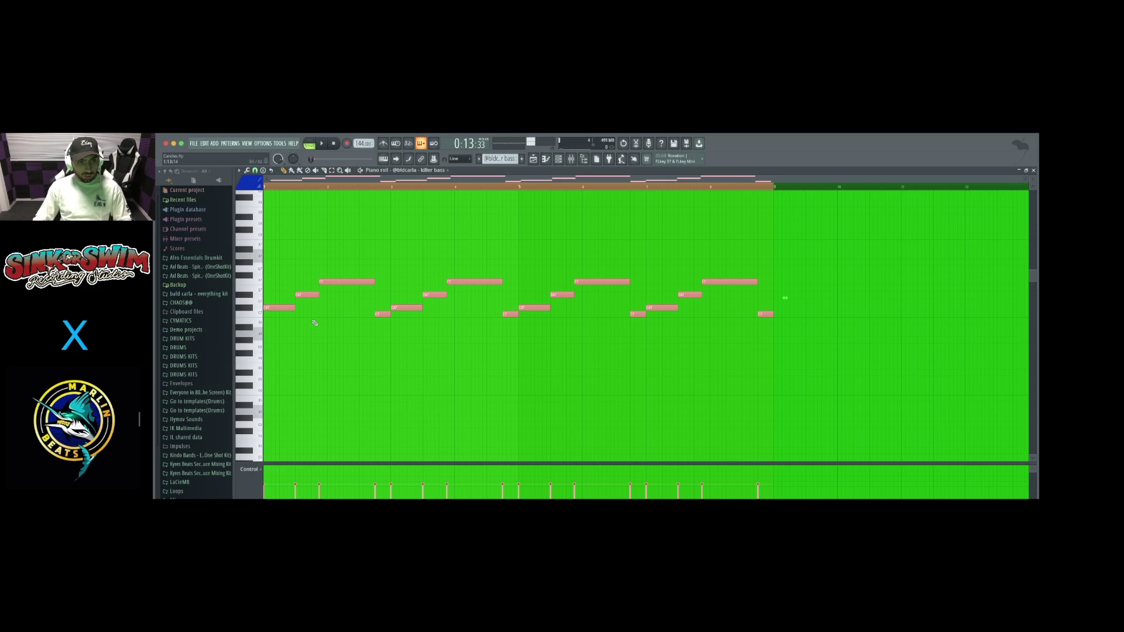
key("space")
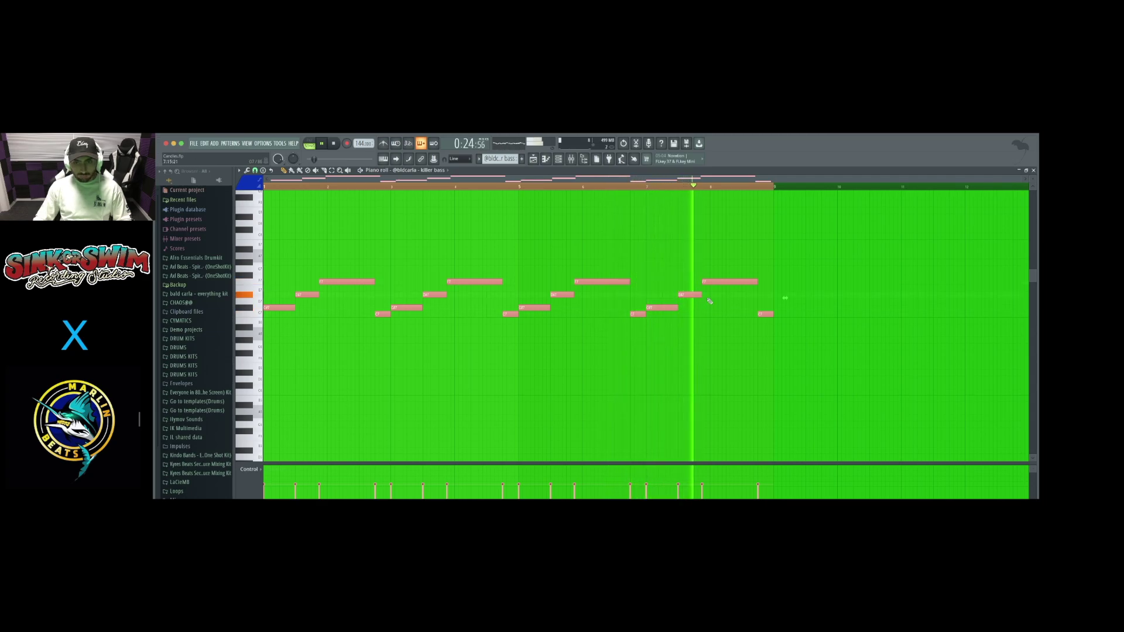
key("space")
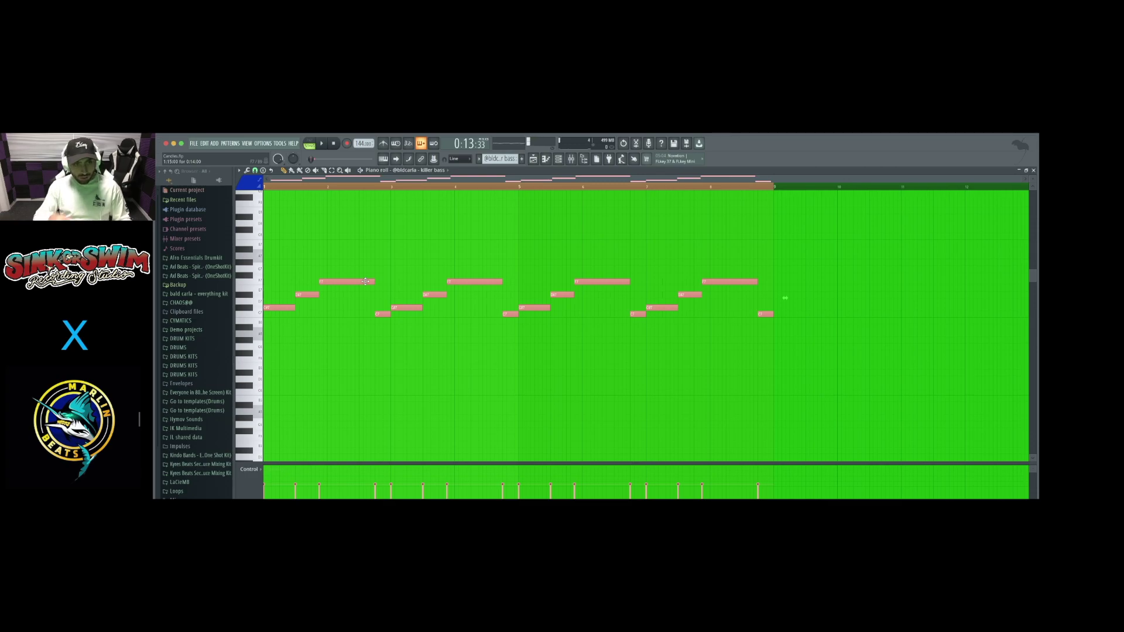
- Transpose all selected killer bass notes down two octaves and play the part over the chords
key("ctrl+Down")
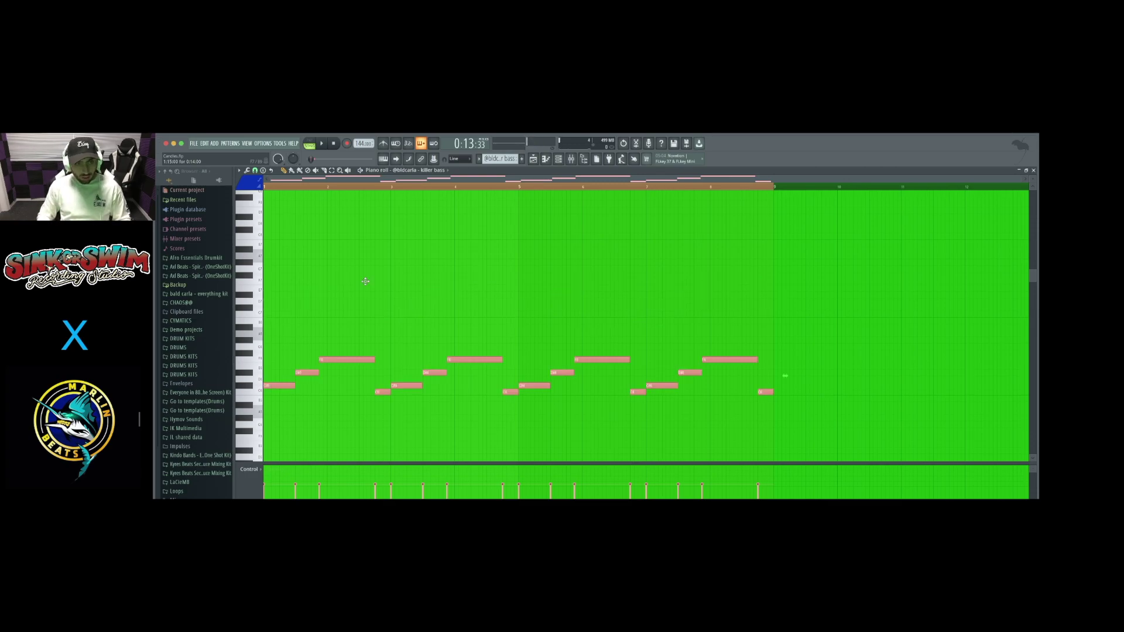
key("ctrl+Down")
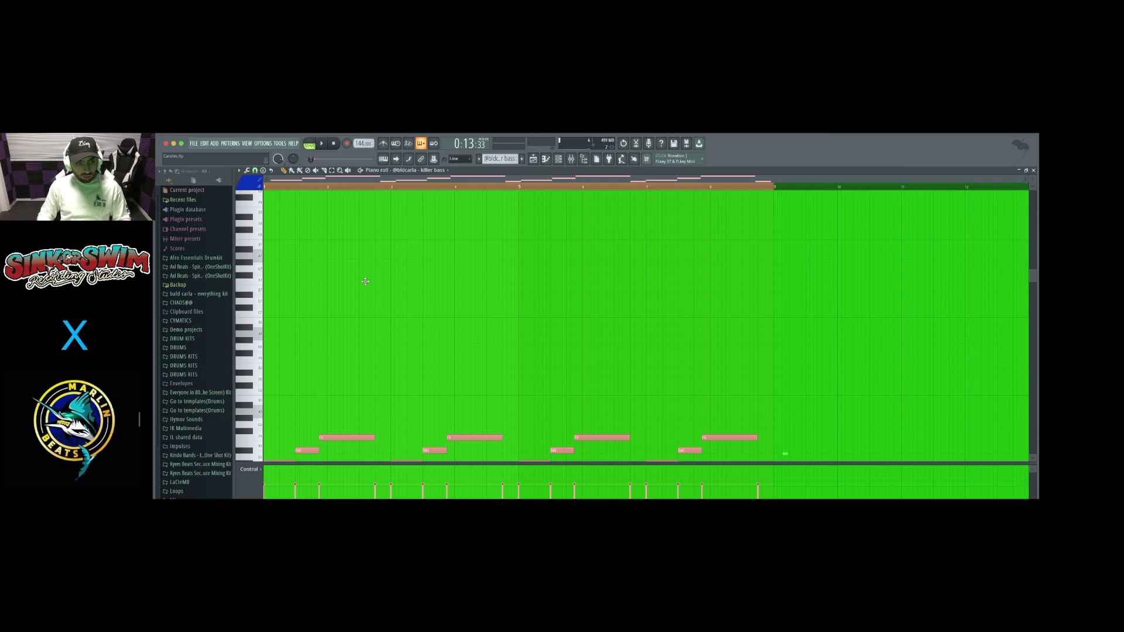
key("space")
scroll(375, 310, "down", 3)
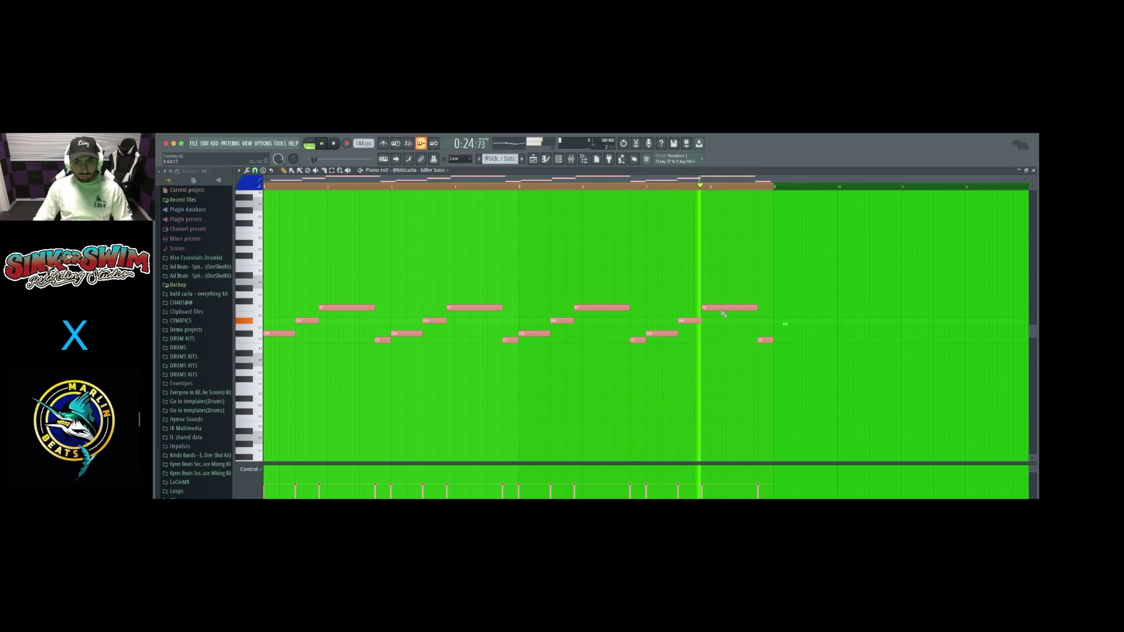
key("space")
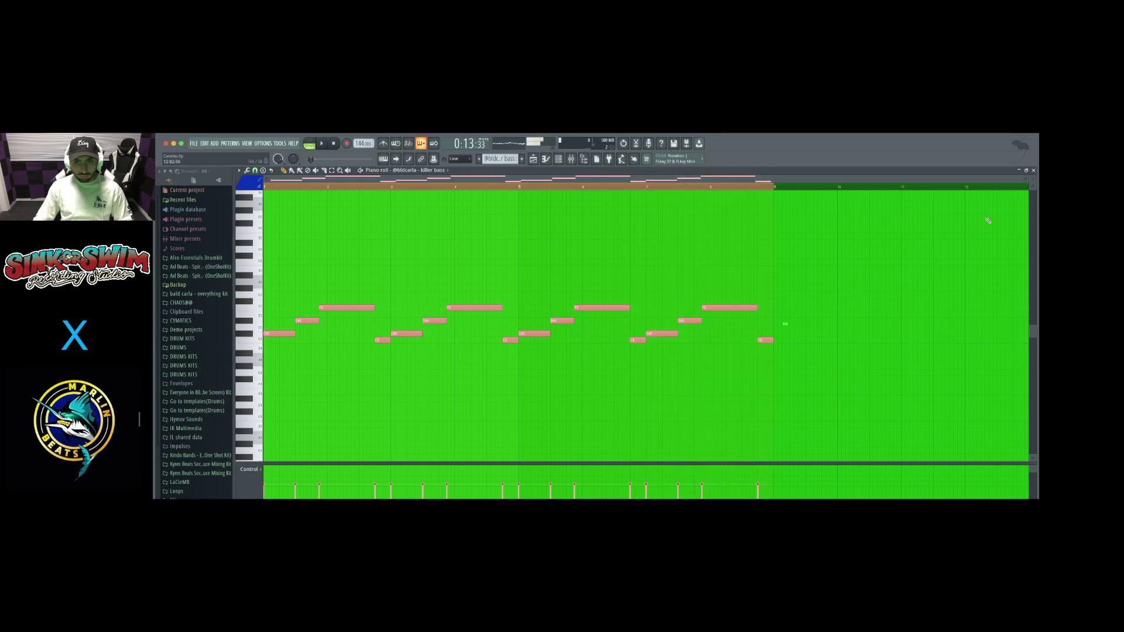
- Return to the playlist and unmute the bell part on Track 7
key("F5")
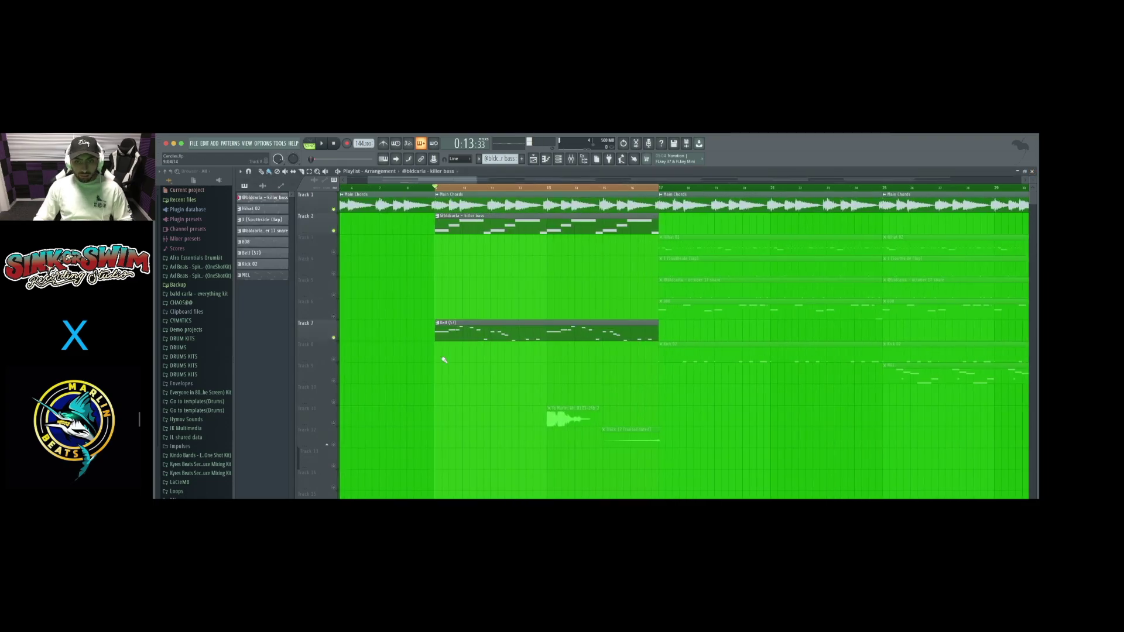
scroll(372, 368, "up", 3)
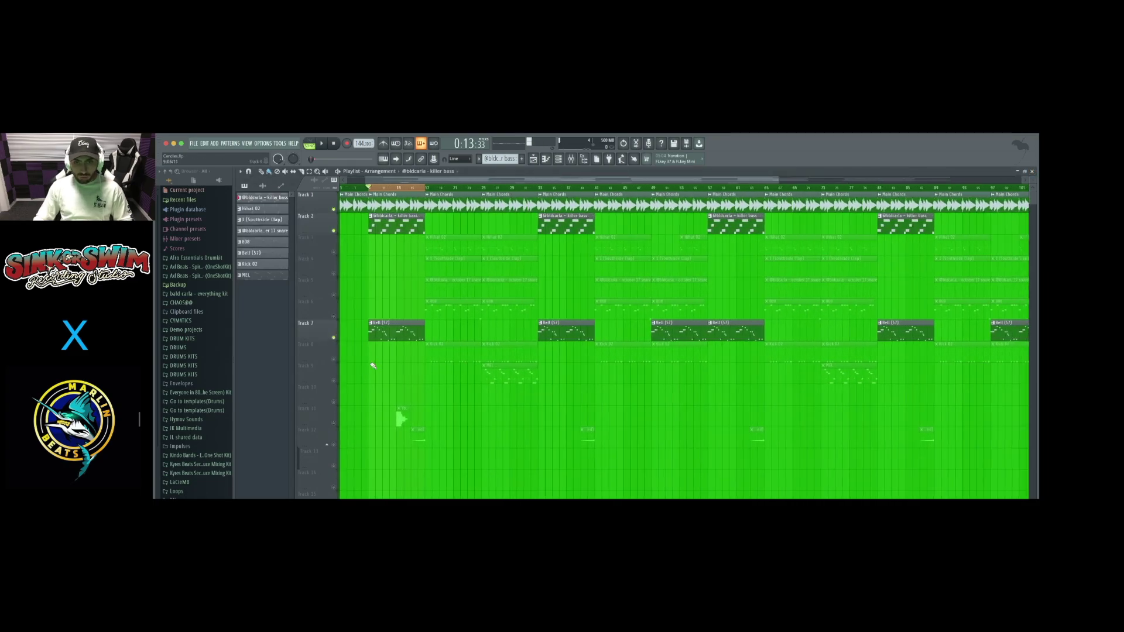
- Open the first bell clip on Track 7 in the piano roll and examine its melody
scroll(373, 366, "up", 3)
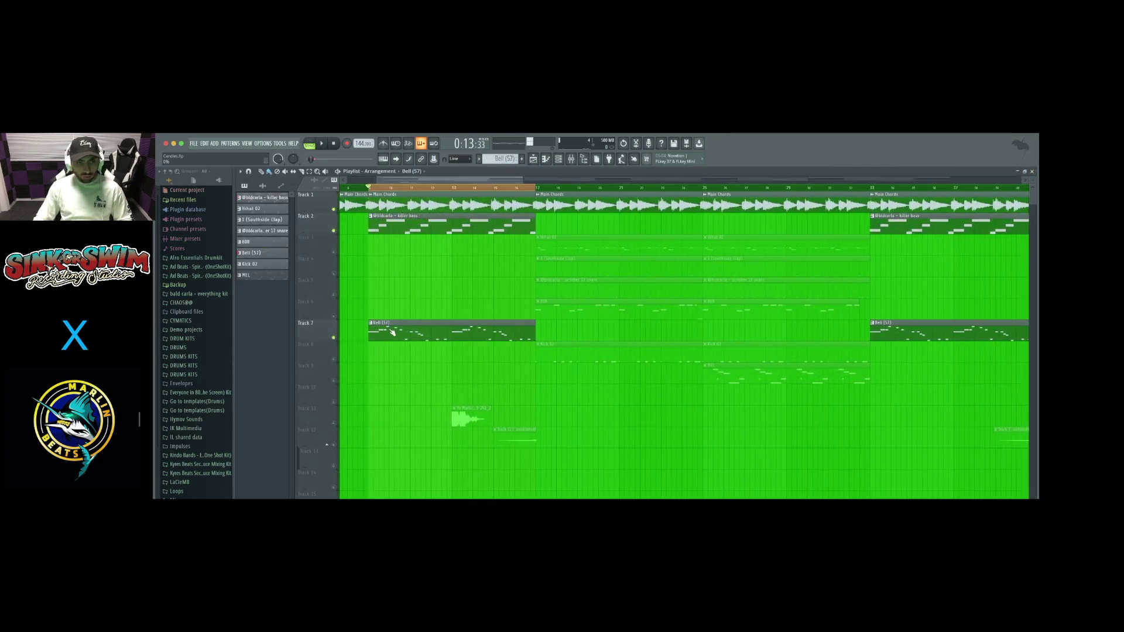
key("F7")
scroll(392, 347, "down", 2)
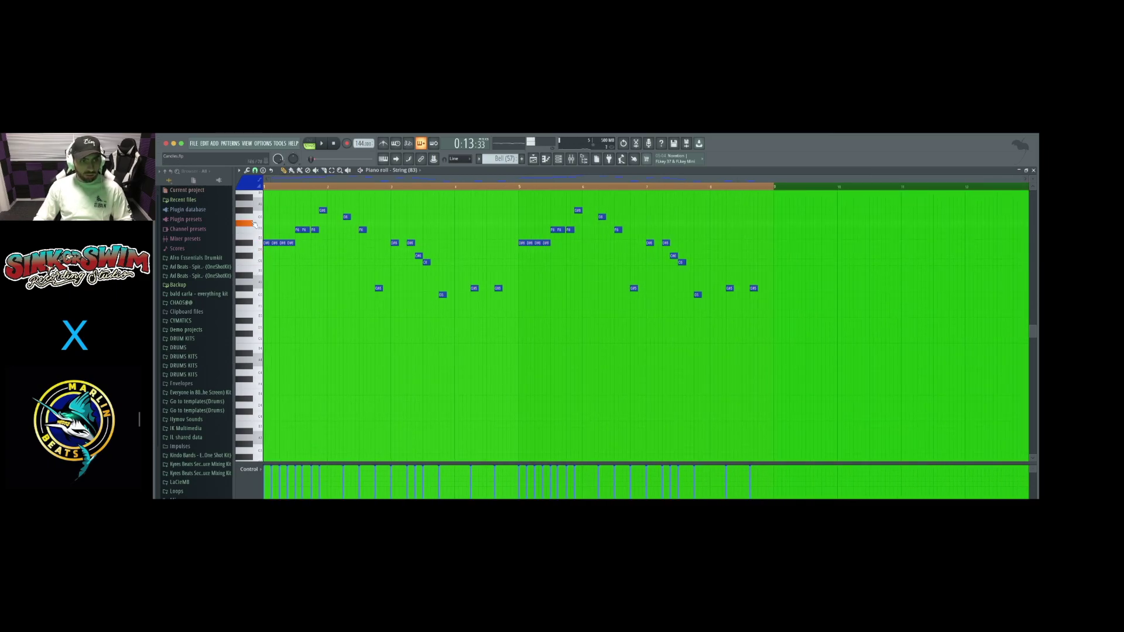
- Raise the release time of the bell's String channel volume envelope to 100% and audition a piano-roll key
left_click(555, 156)
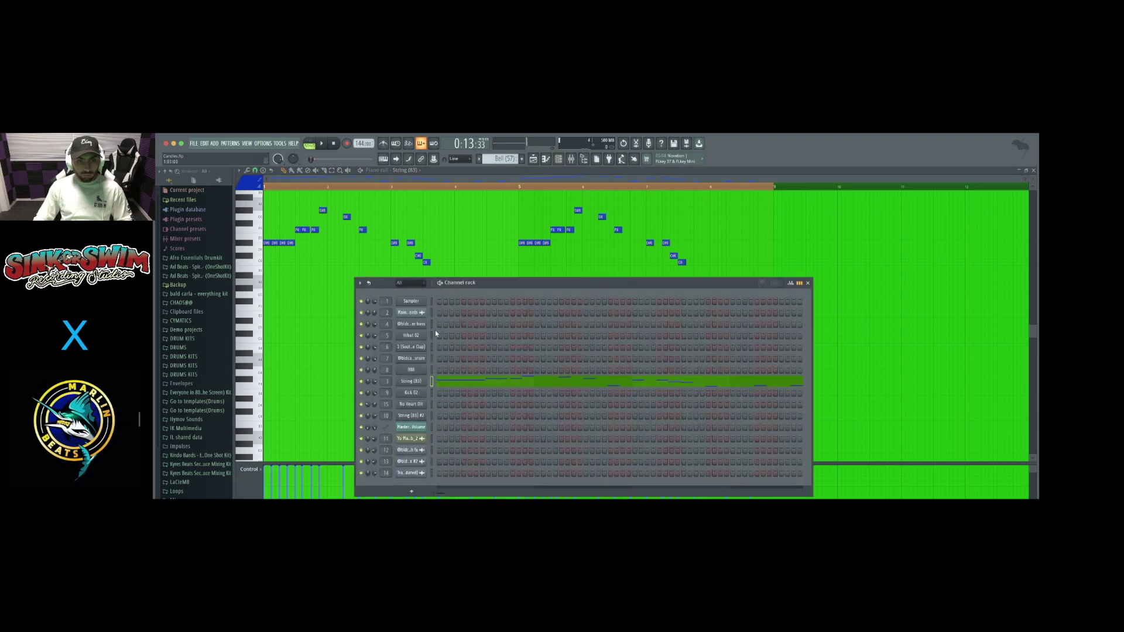
left_click(423, 382)
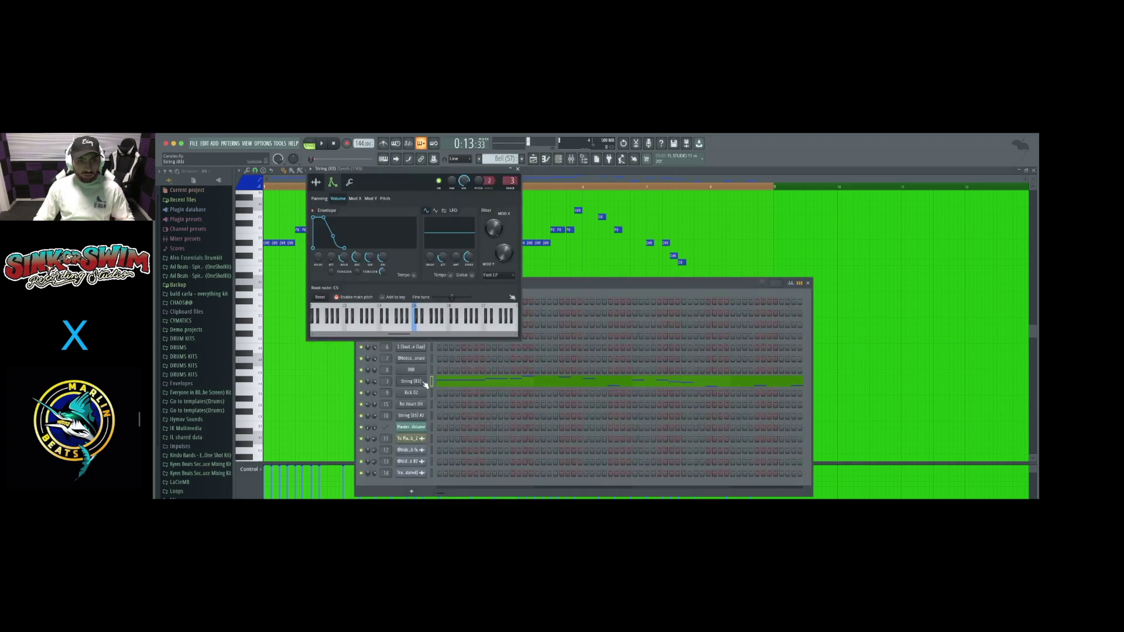
left_click(316, 182)
left_click(333, 182)
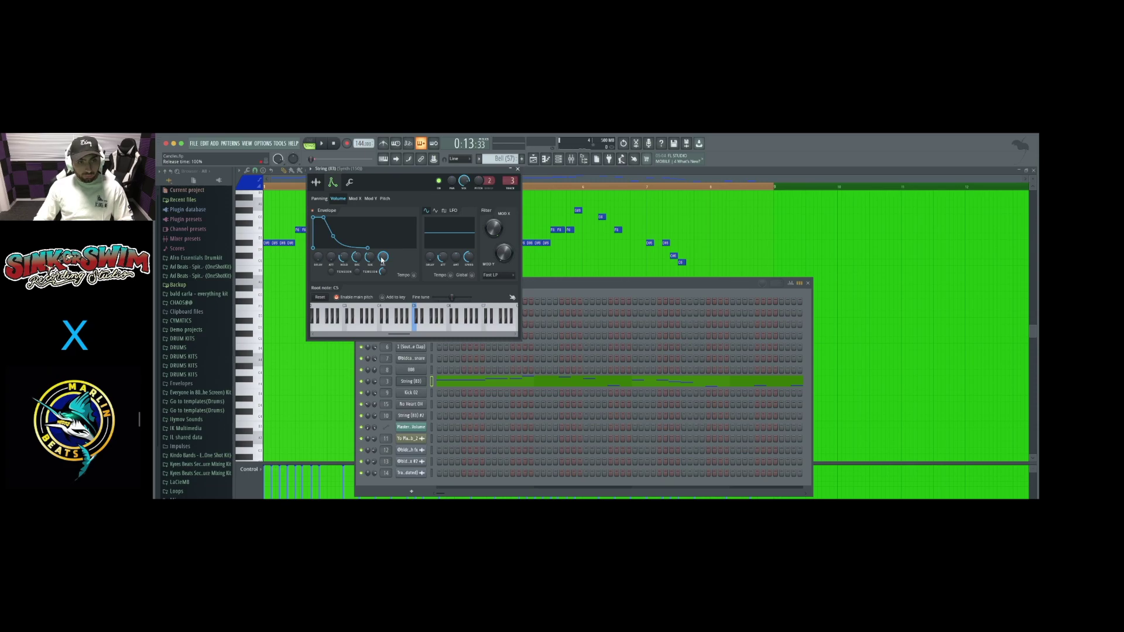
left_click(262, 289)
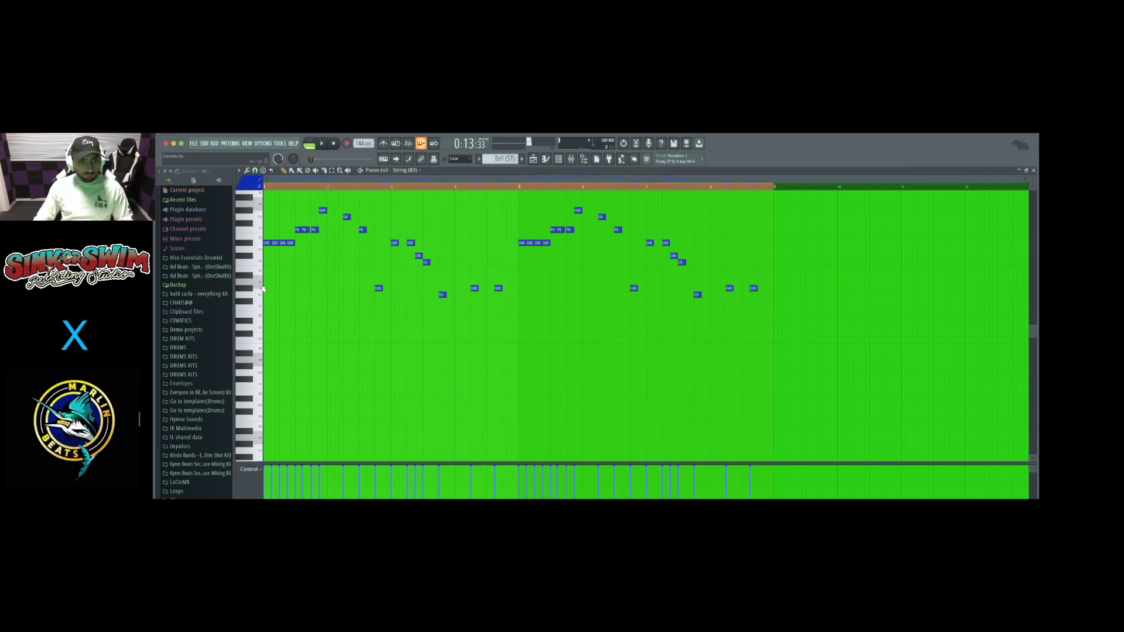
- Shorten the release time of the String channel's volume envelope and audition a piano-roll key
left_click(558, 159)
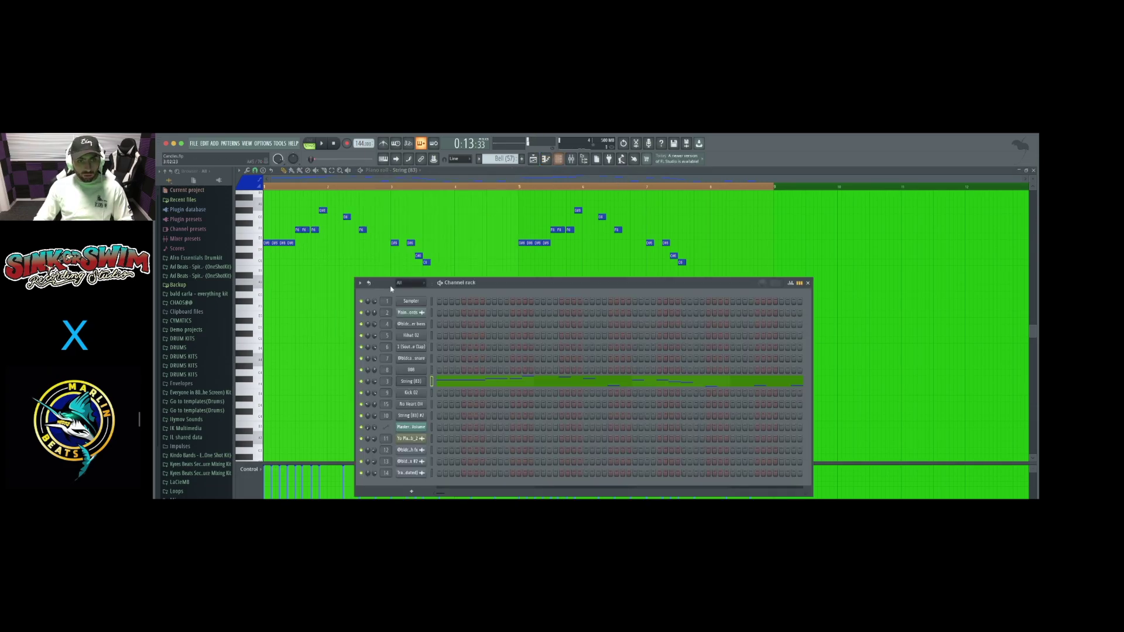
left_click(414, 381)
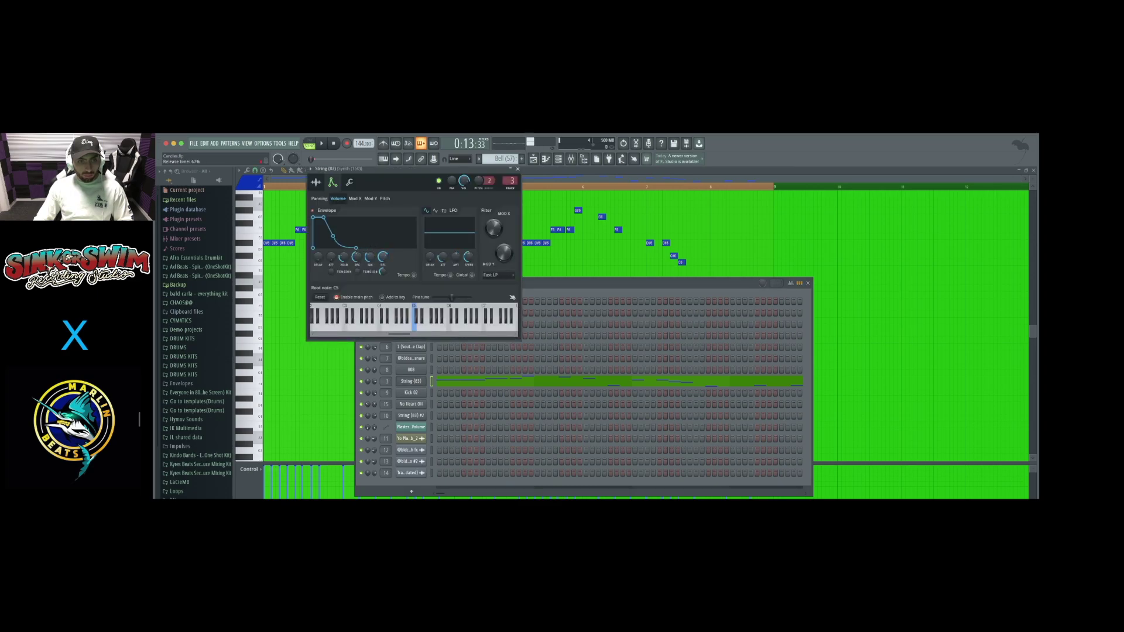
left_click(262, 247)
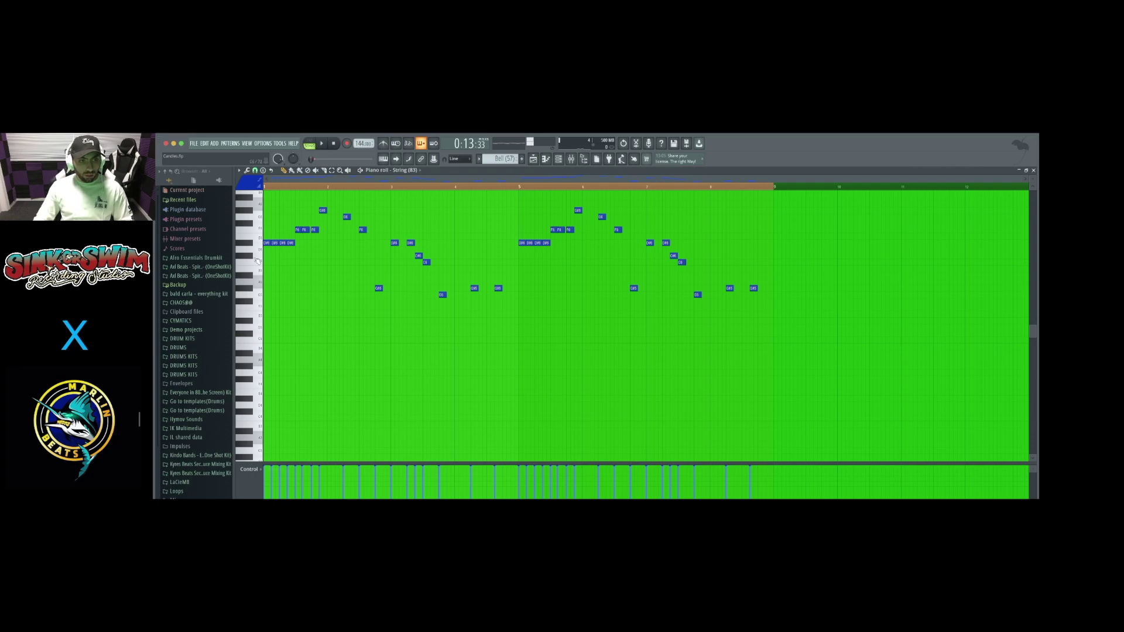
scroll(258, 262, "up", 1)
scroll(267, 258, "down", 3)
scroll(266, 258, "up", 6)
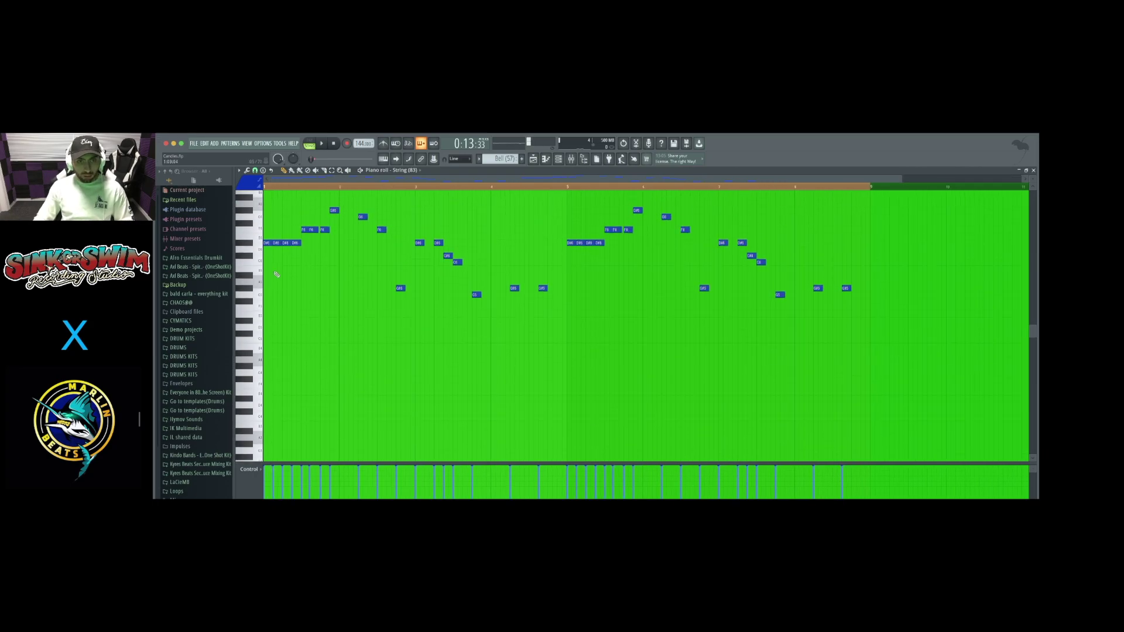
- Close the piano roll and String channel settings, move the channel rack aside and solo the bell part on Track 7
left_click(1033, 169)
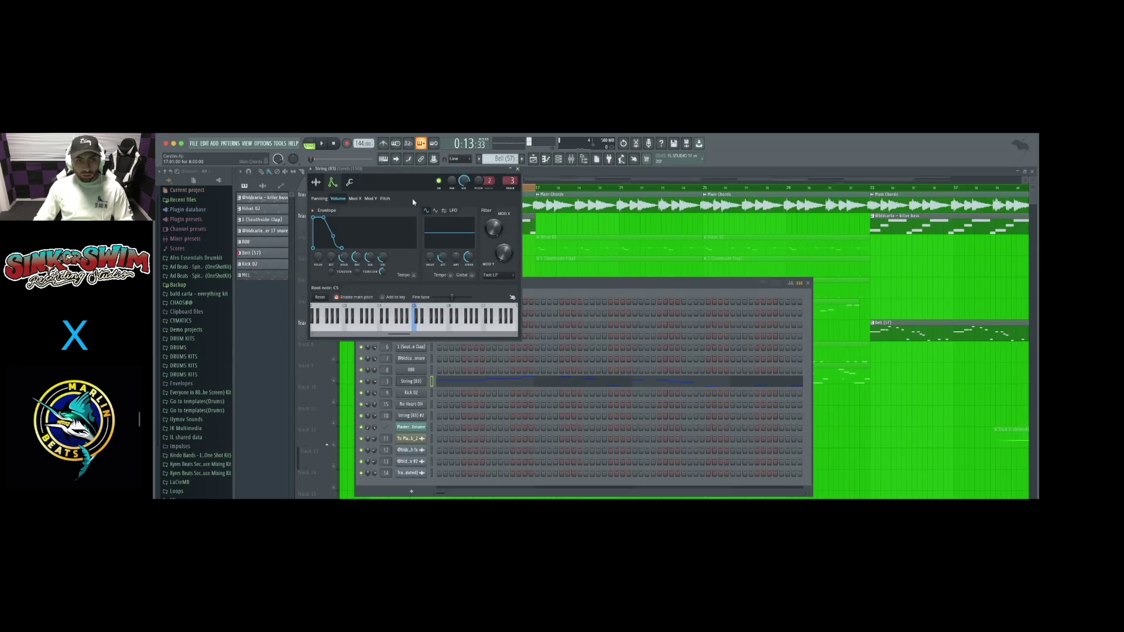
left_click(523, 174)
left_click_drag(463, 285, 559, 210)
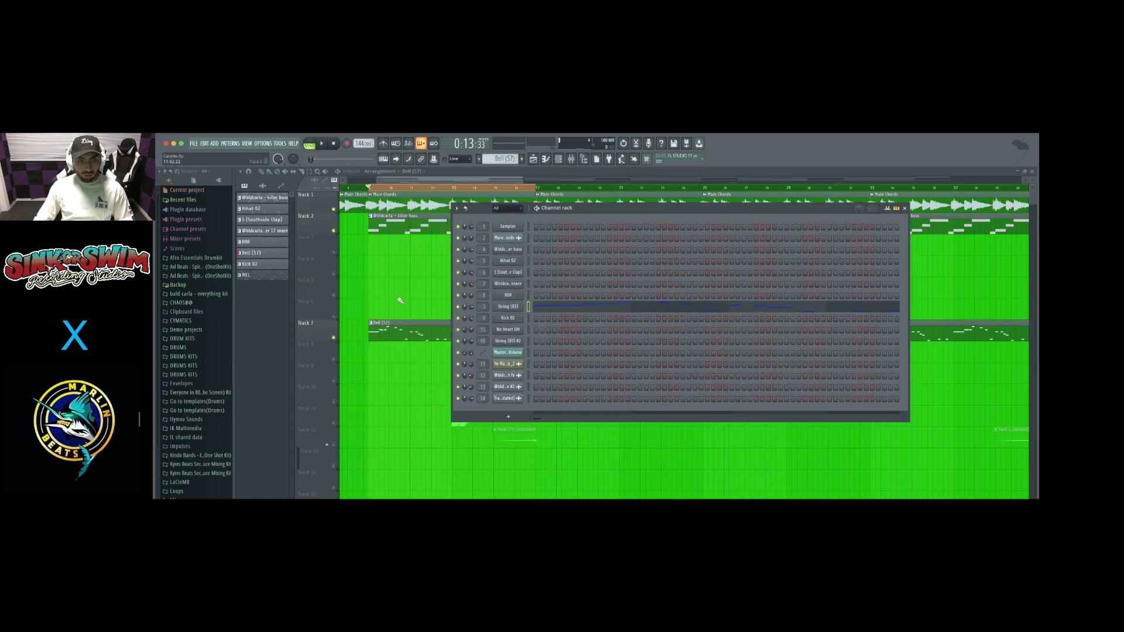
right_click(331, 337)
left_click(334, 338)
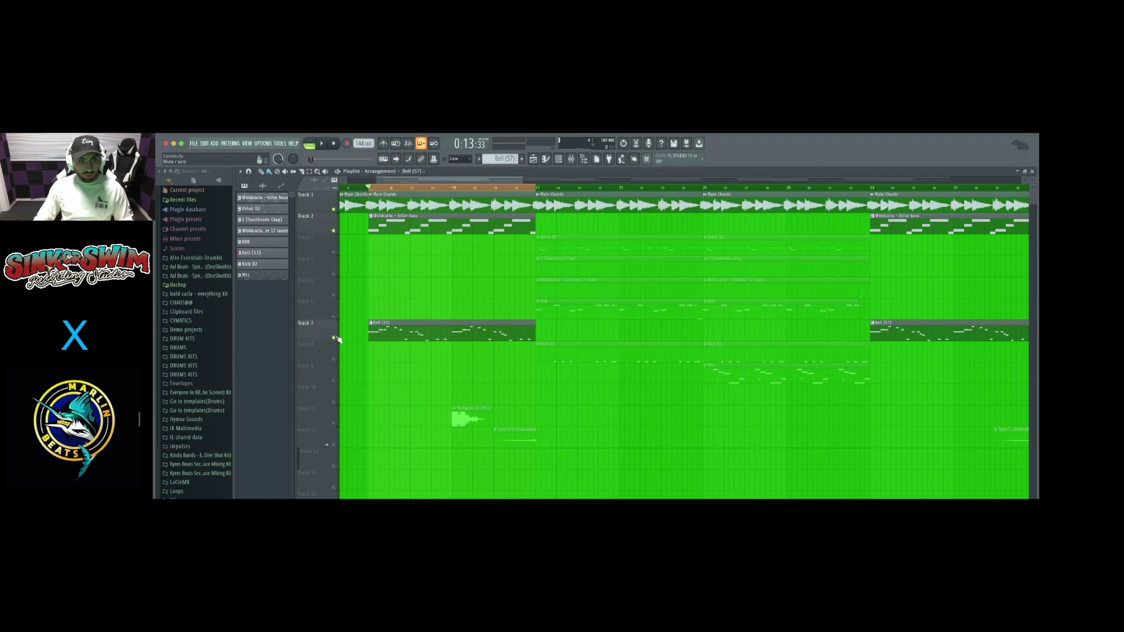
right_click(334, 338)
- Open the bell clip in the piano roll and play its melody solo
double_click(372, 335)
key("space")
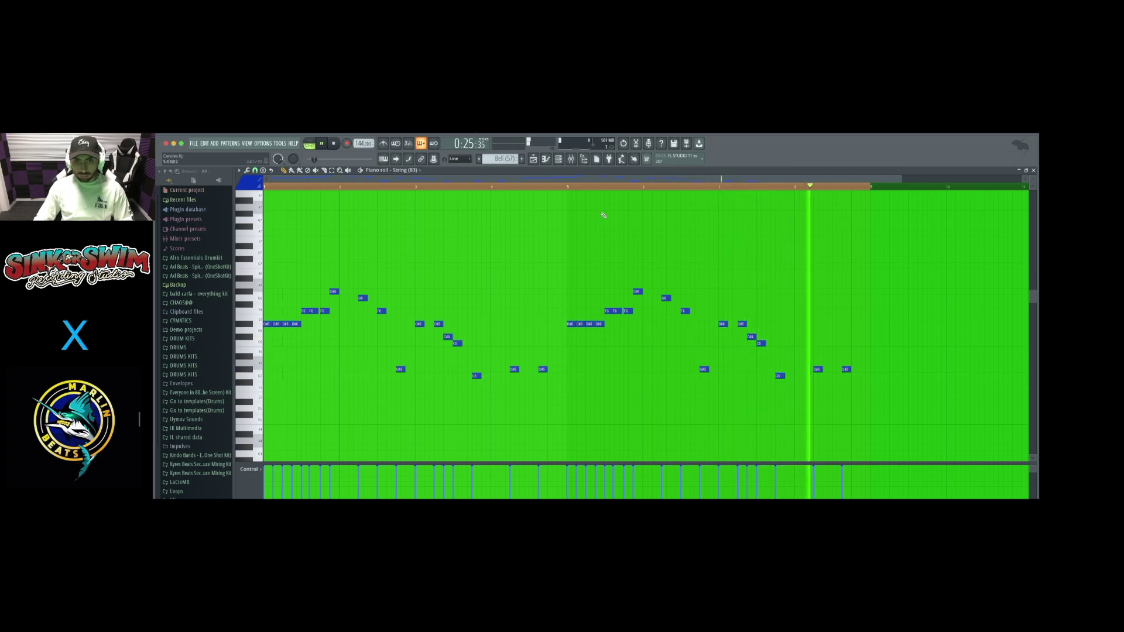
key("space")
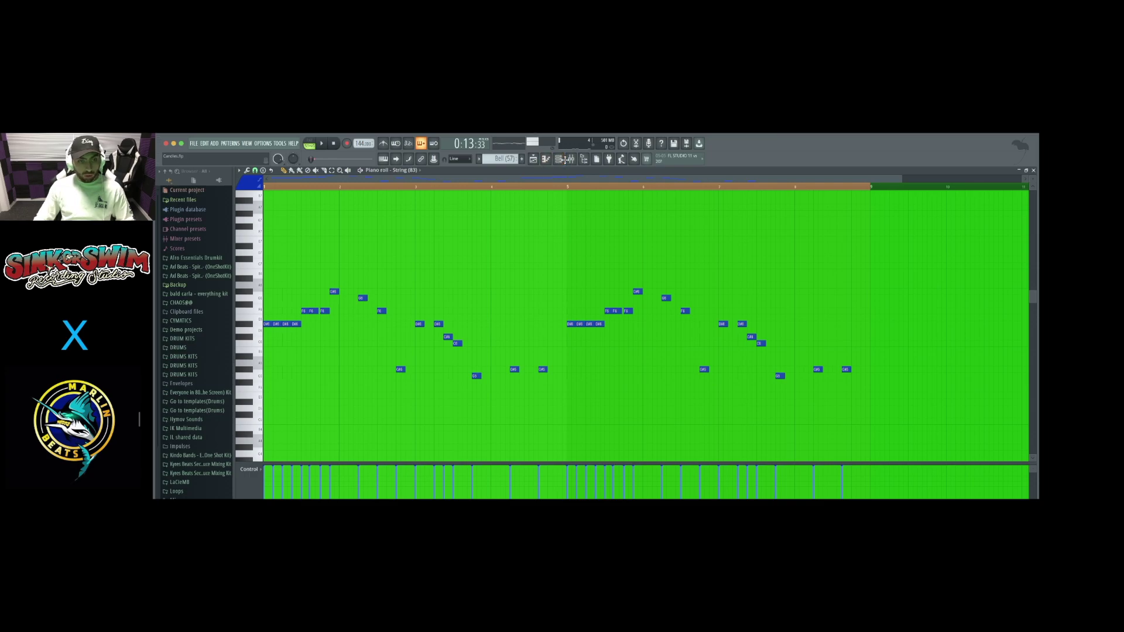
- Open HalfTime on the Synth mixer insert, arrange the windows and play the bell melody with the effect switched off
left_click(571, 160)
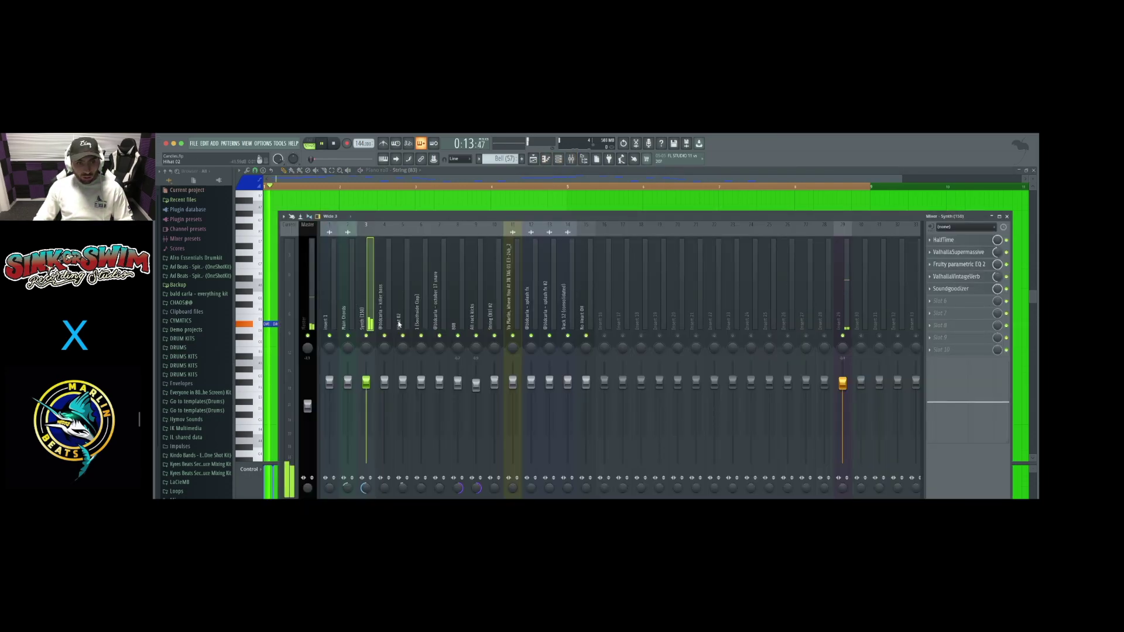
left_click(948, 240)
left_click_drag(513, 214, 466, 427)
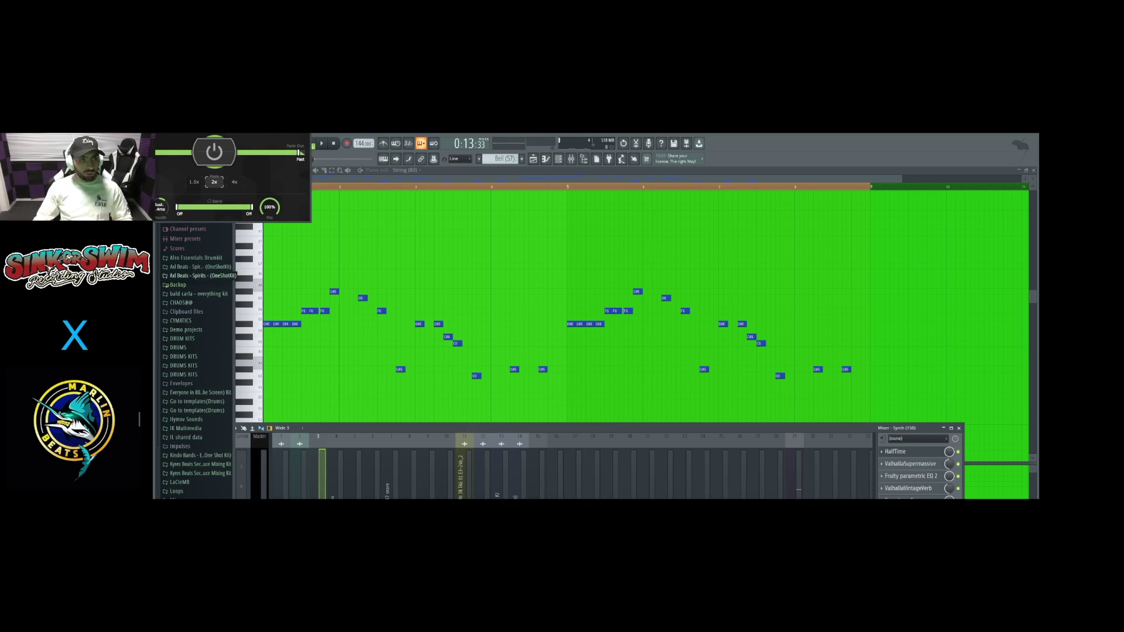
left_click_drag(213, 165, 502, 217)
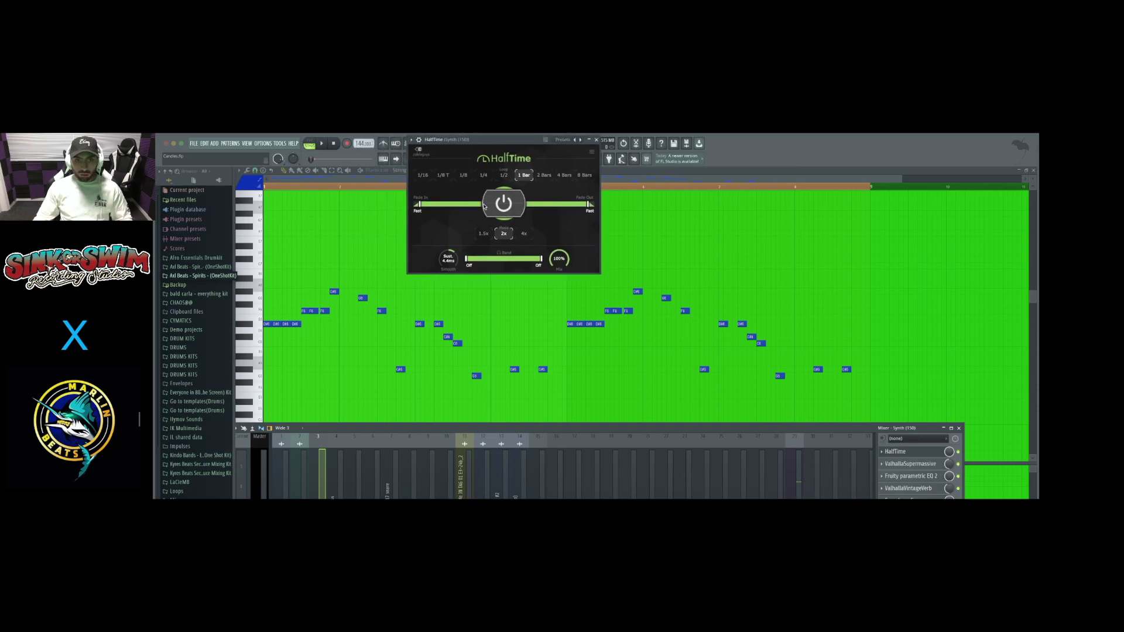
key("space")
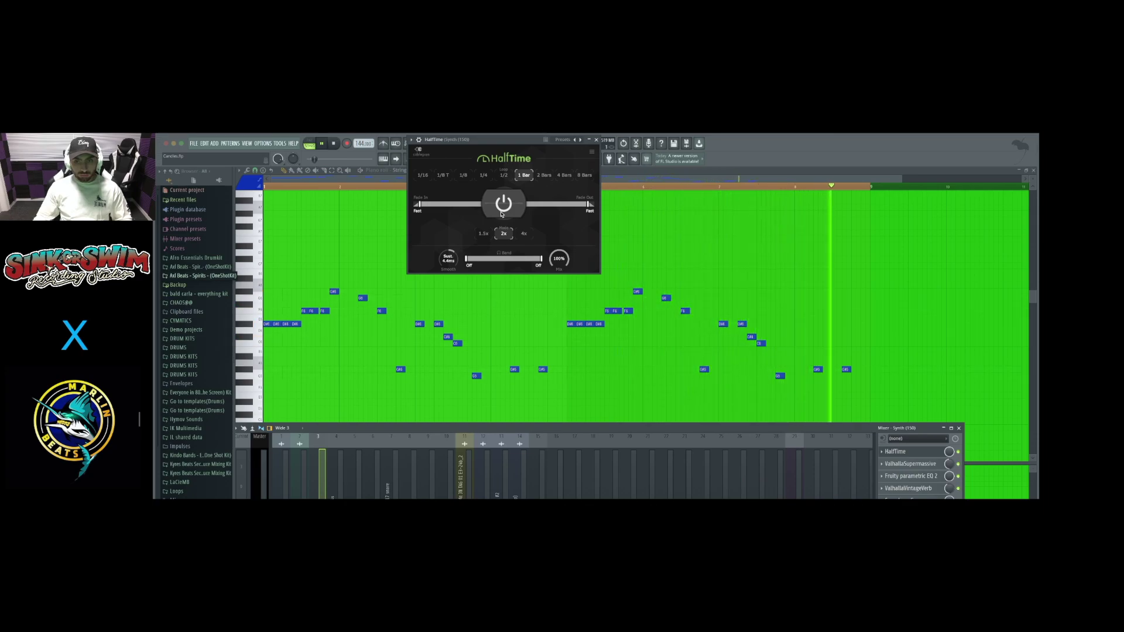
key("space")
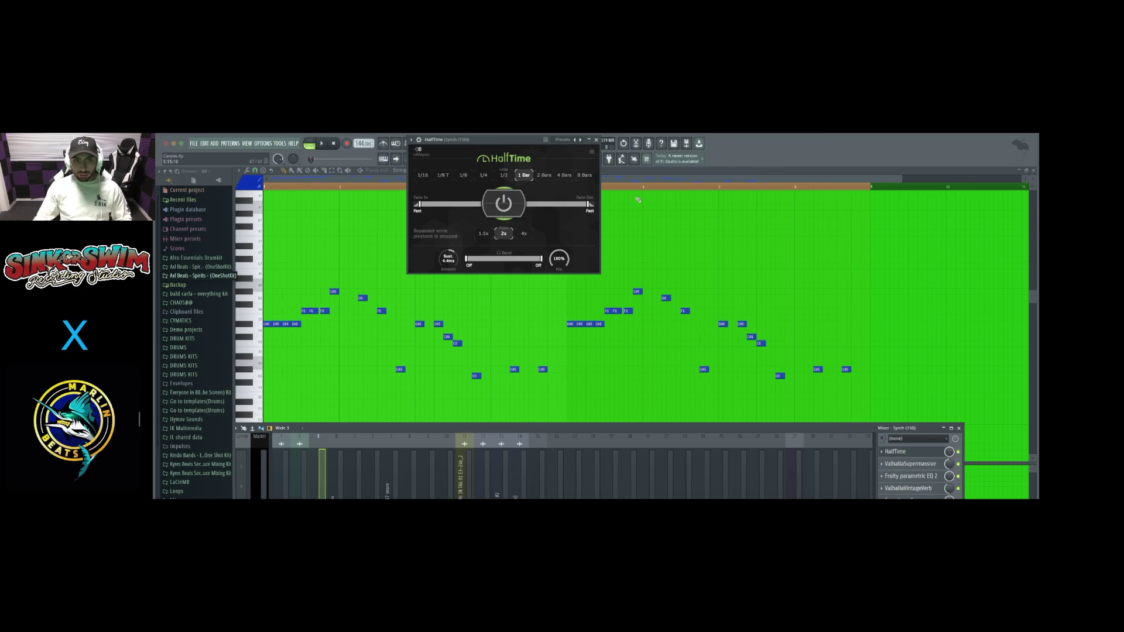
- Return to the playlist, unmute the main chords on Track 1 and play them with the bell melody
left_click(1032, 172)
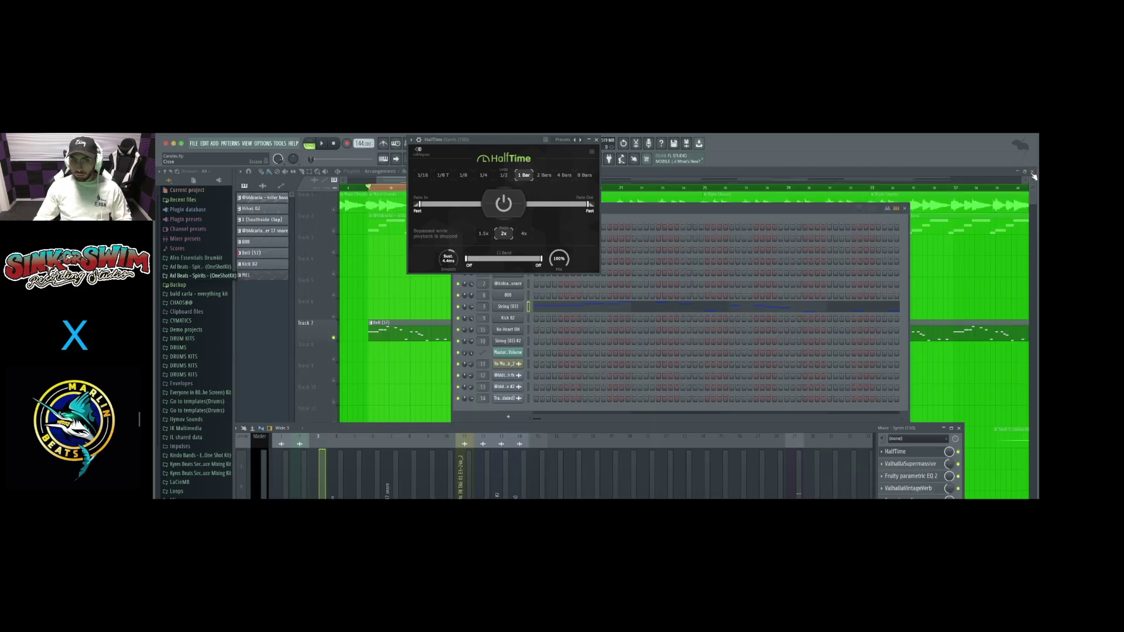
left_click(334, 211)
key("space")
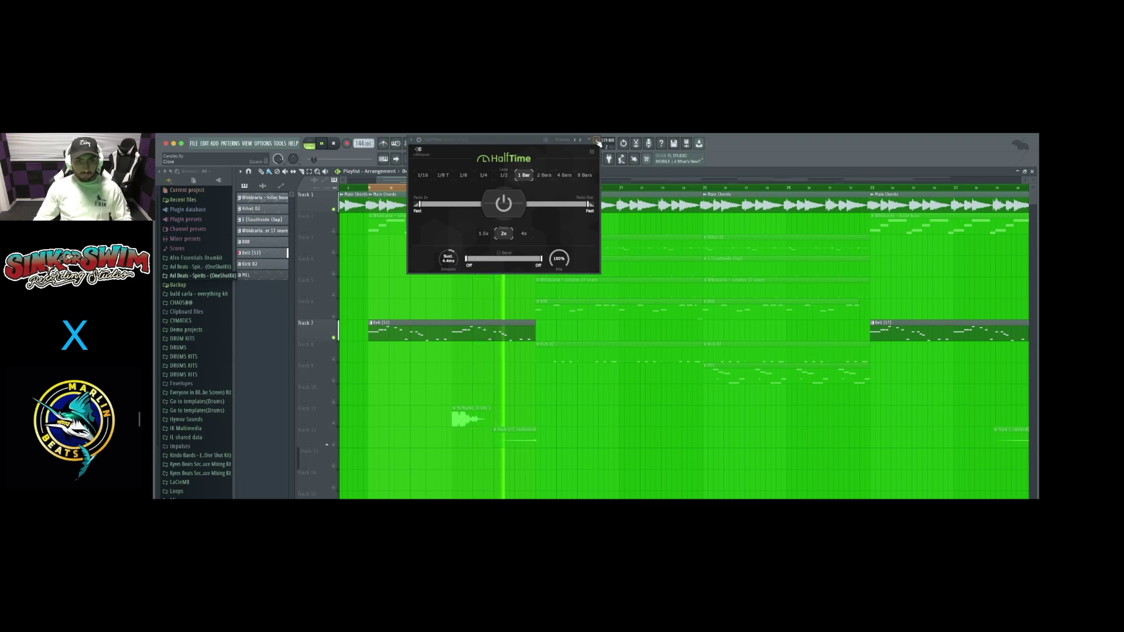
key("space")
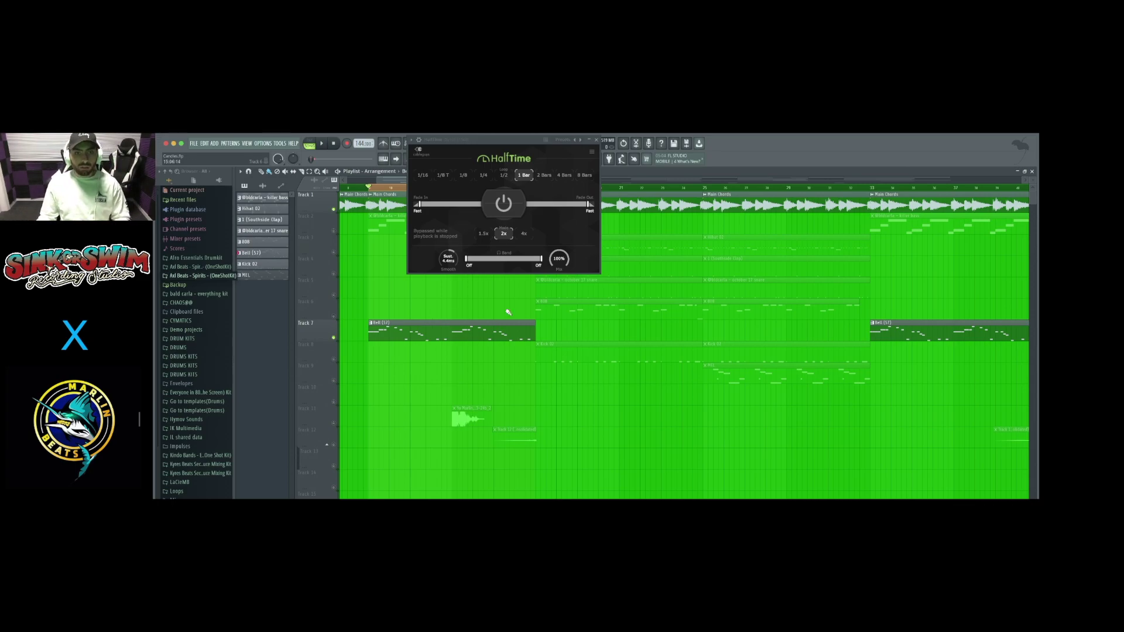
- Turn HalfTime back on and play the bell melody briefly over the chords
left_click(508, 202)
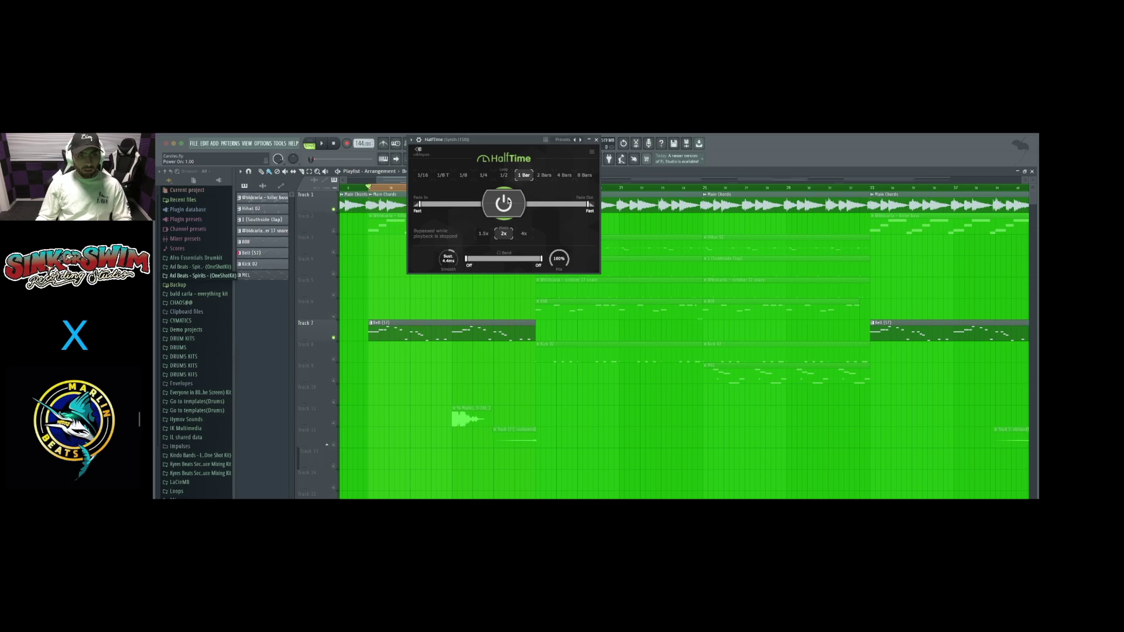
key("space")
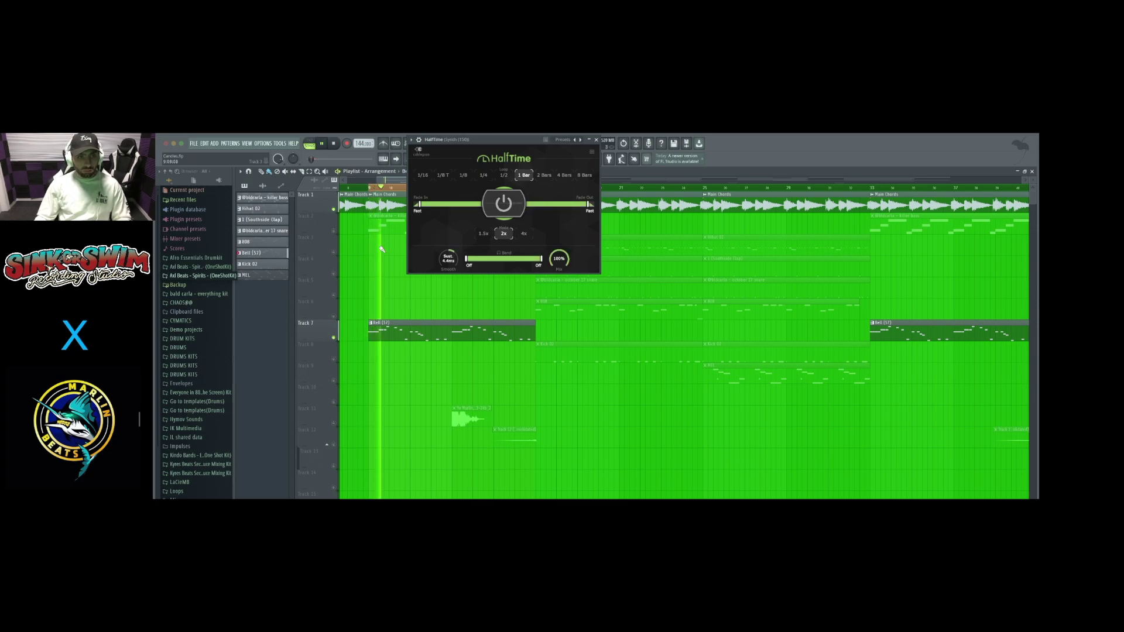
key("space")
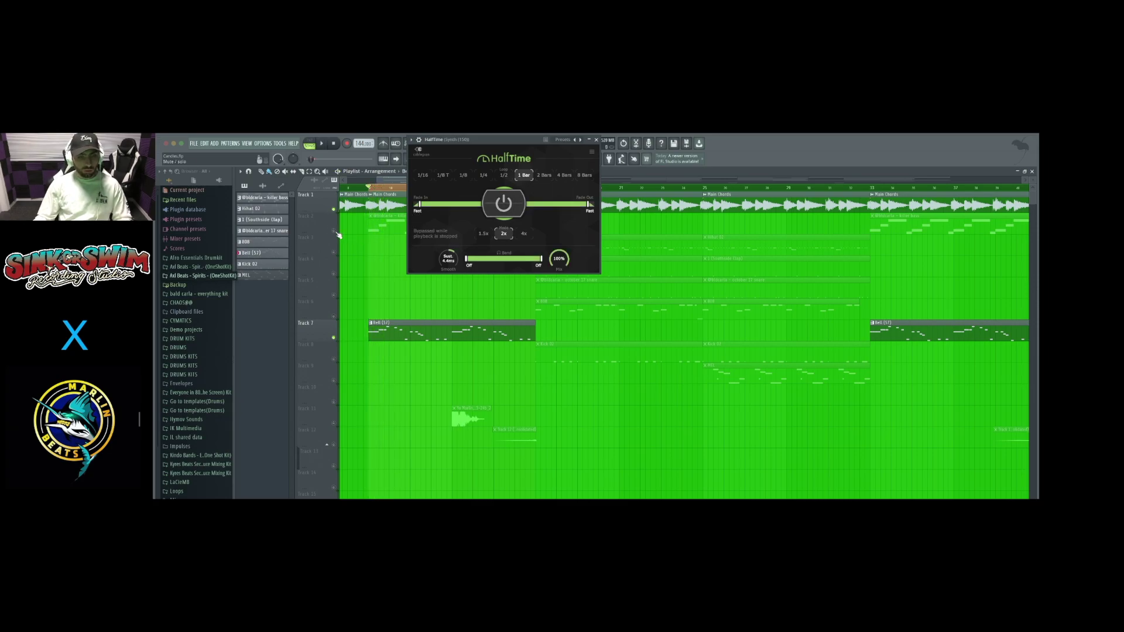
- Unmute the killer bass on Track 2, play it with the chords and bell, and close the HalfTime and mixer windows
left_click(335, 232)
key("space")
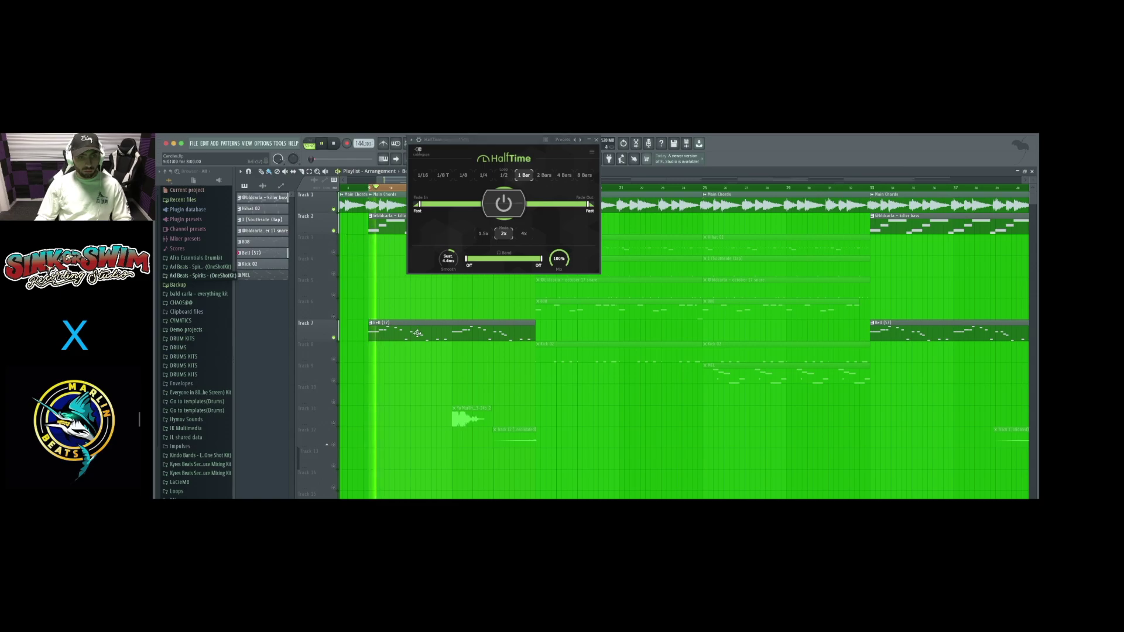
key("F9")
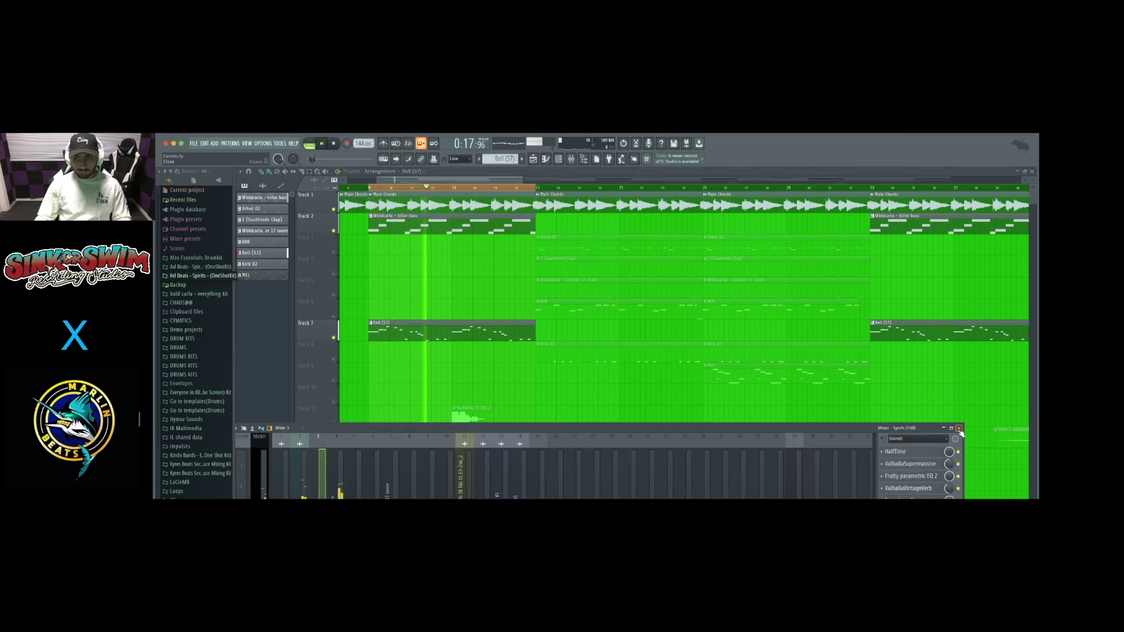
key("F9")
scroll(526, 341, "down", 5)
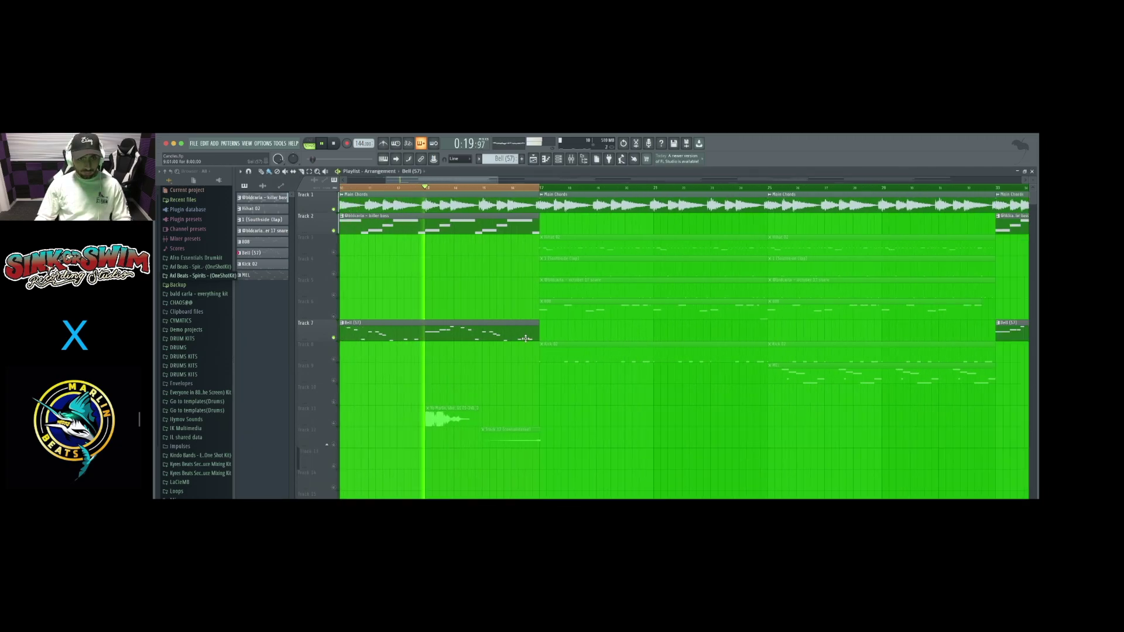
scroll(527, 341, "down", 2)
scroll(408, 338, "up", 5)
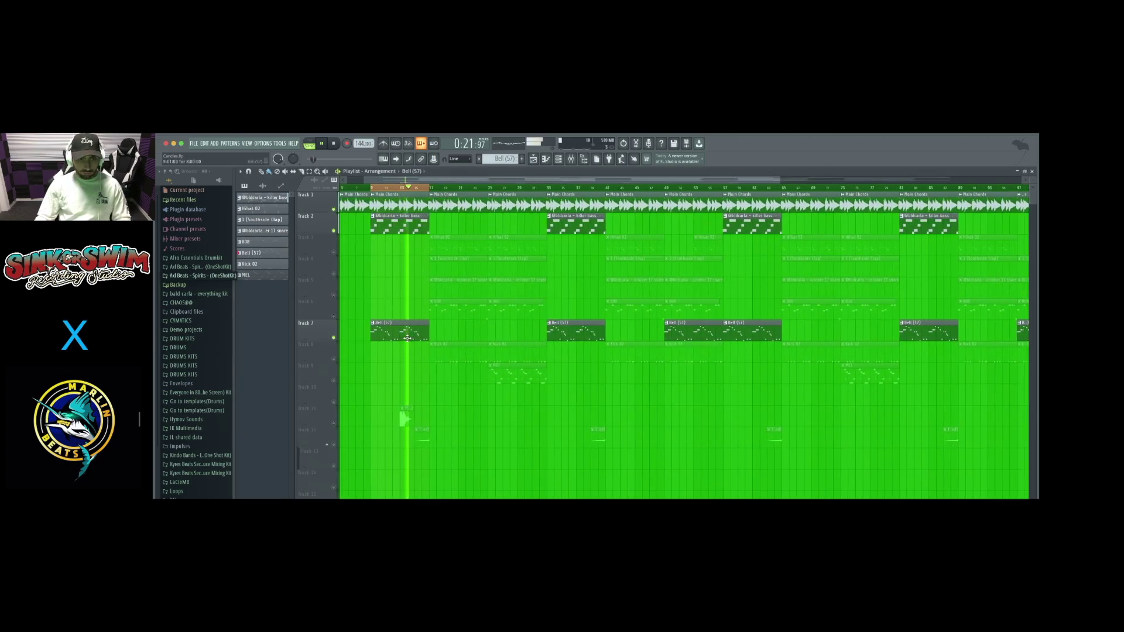
scroll(408, 338, "up", 2)
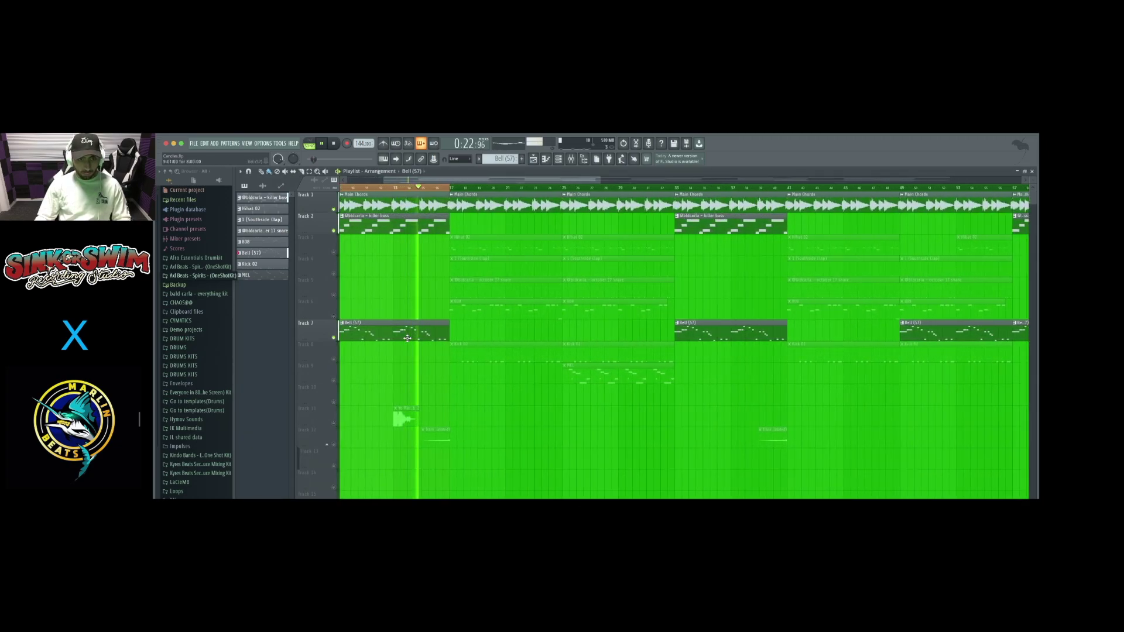
key("space")
- Set the playlist time selection to the drum section starting at bar 17 and deselect its clips
left_click(452, 187)
left_click_drag(451, 188, 557, 189)
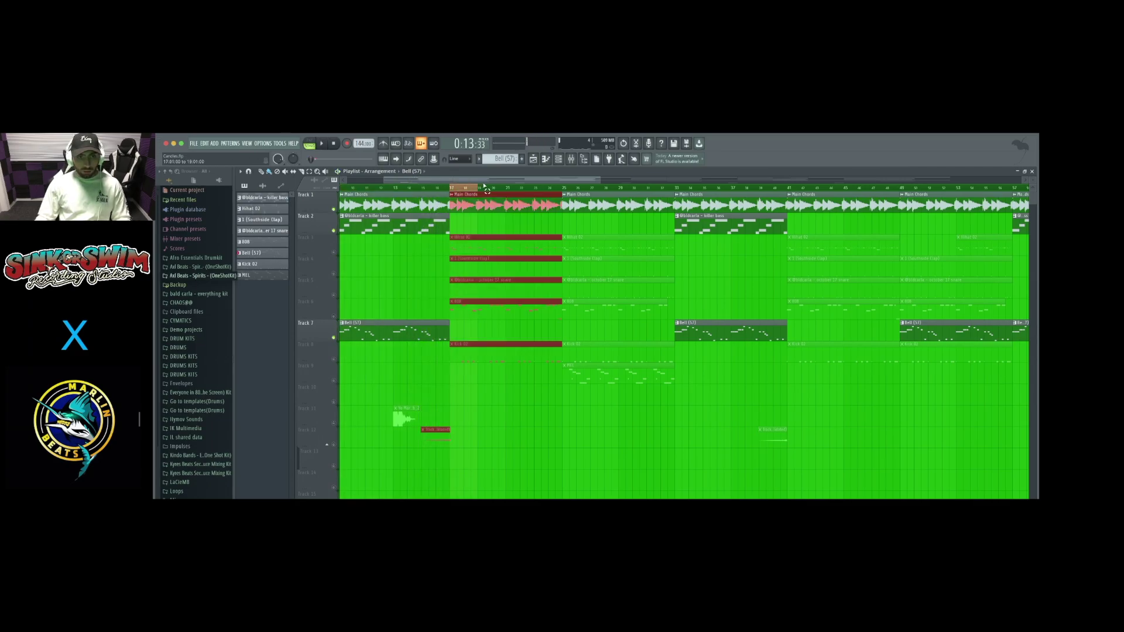
left_click(511, 423)
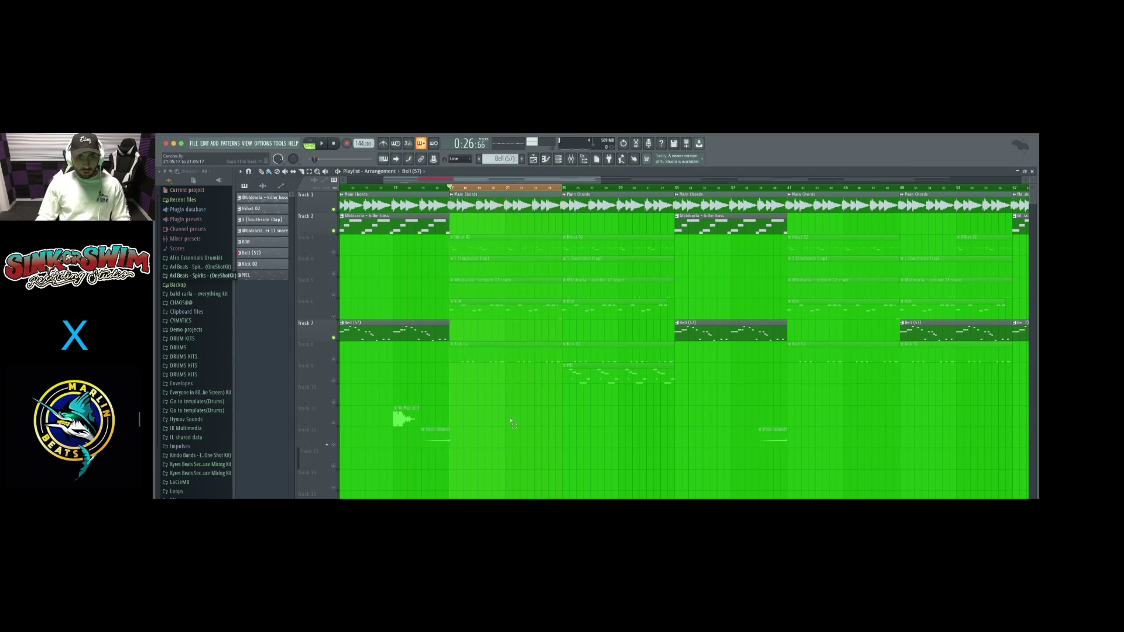
- Unmute the hi-hat part on Track 3 and open its first clip in the piano roll
left_click(335, 253)
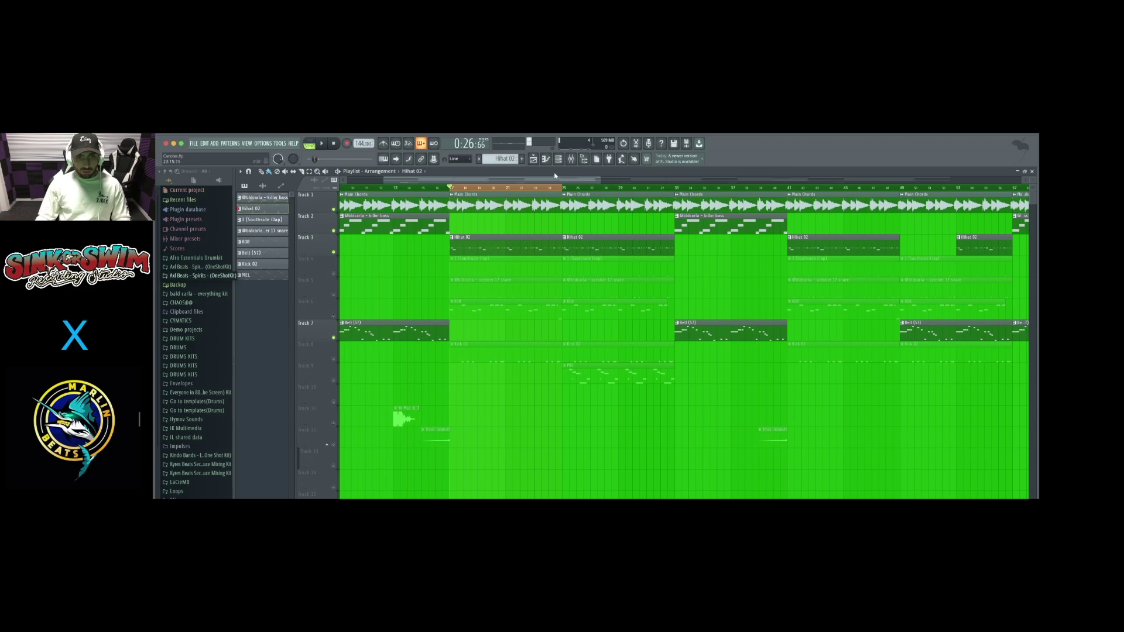
double_click(518, 249)
scroll(495, 298, "down", 3)
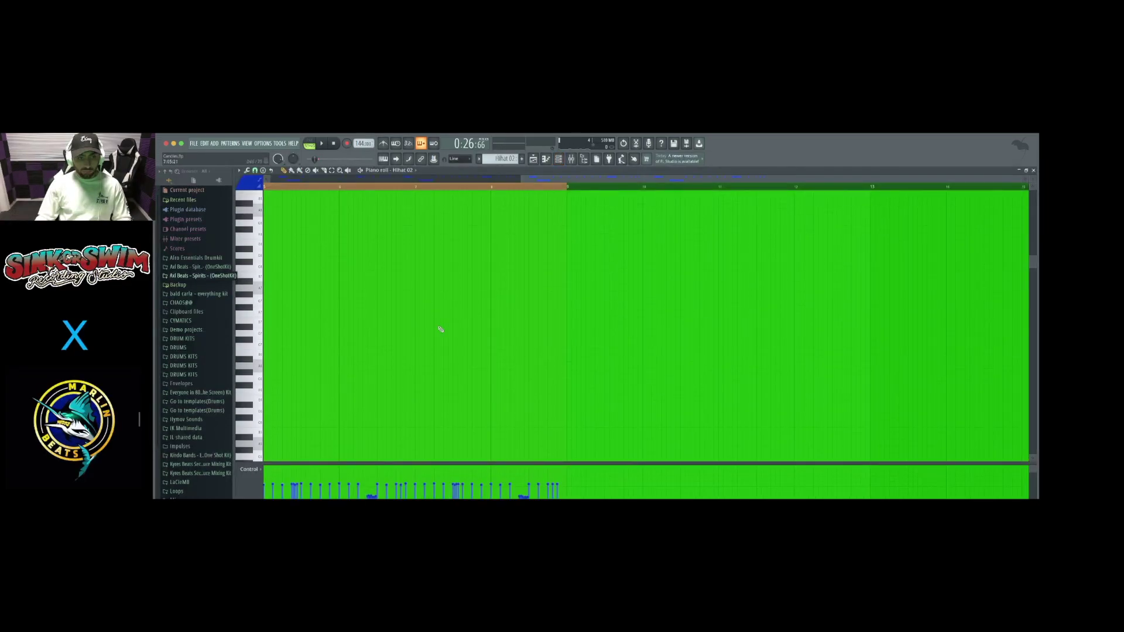
- Show the full hi-hat pattern in the piano roll, play it briefly, and close the piano roll
left_click_drag(535, 178, 278, 176)
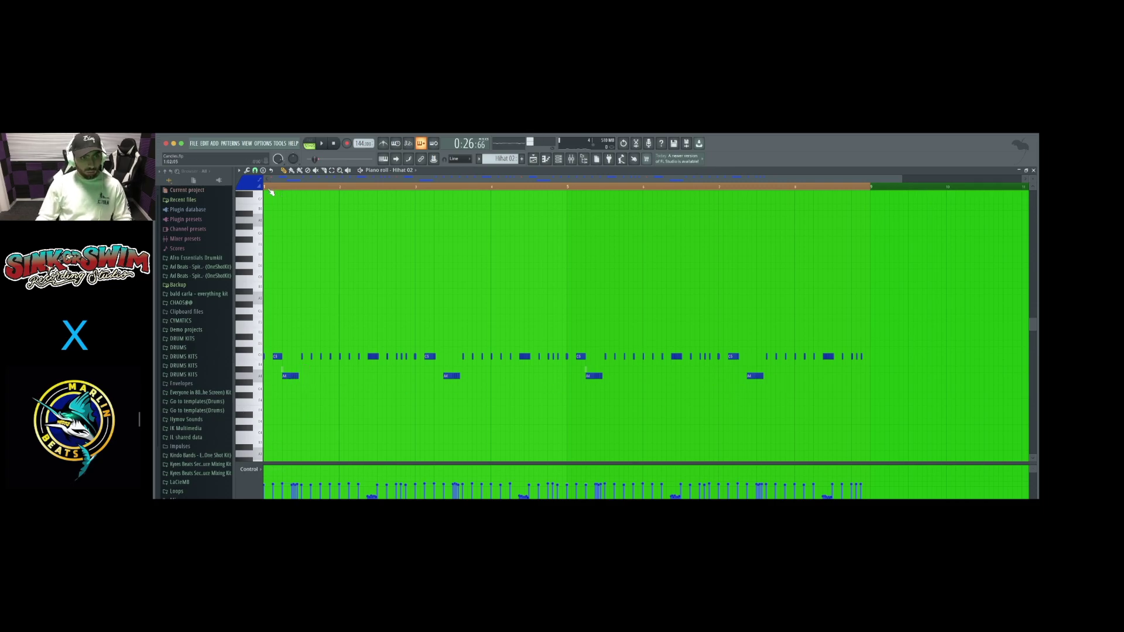
key("space")
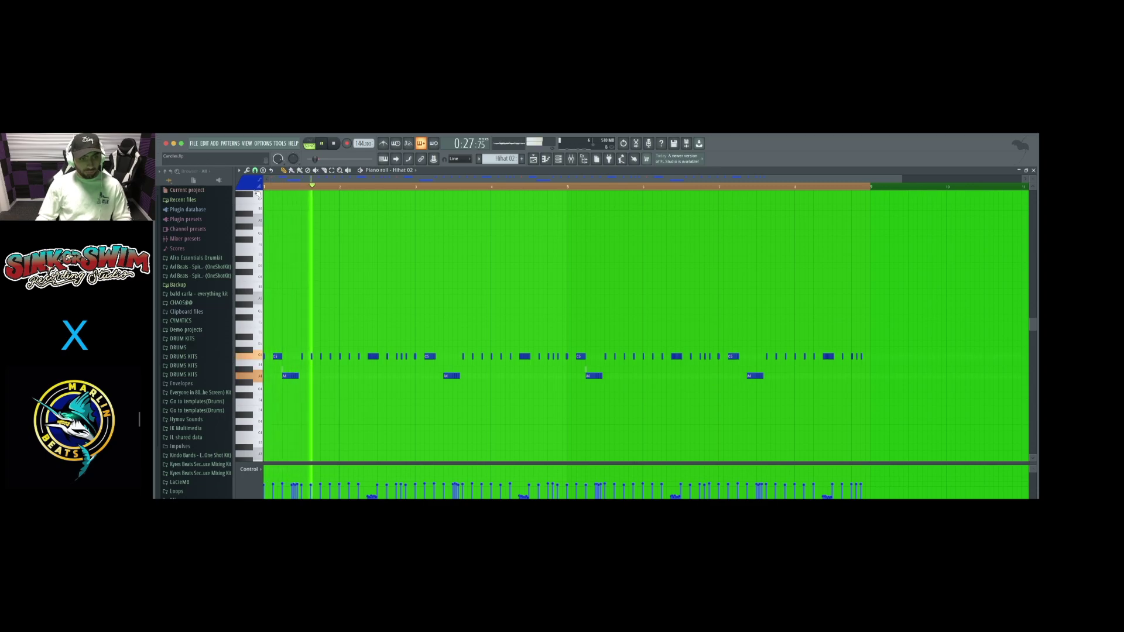
left_click(1034, 171)
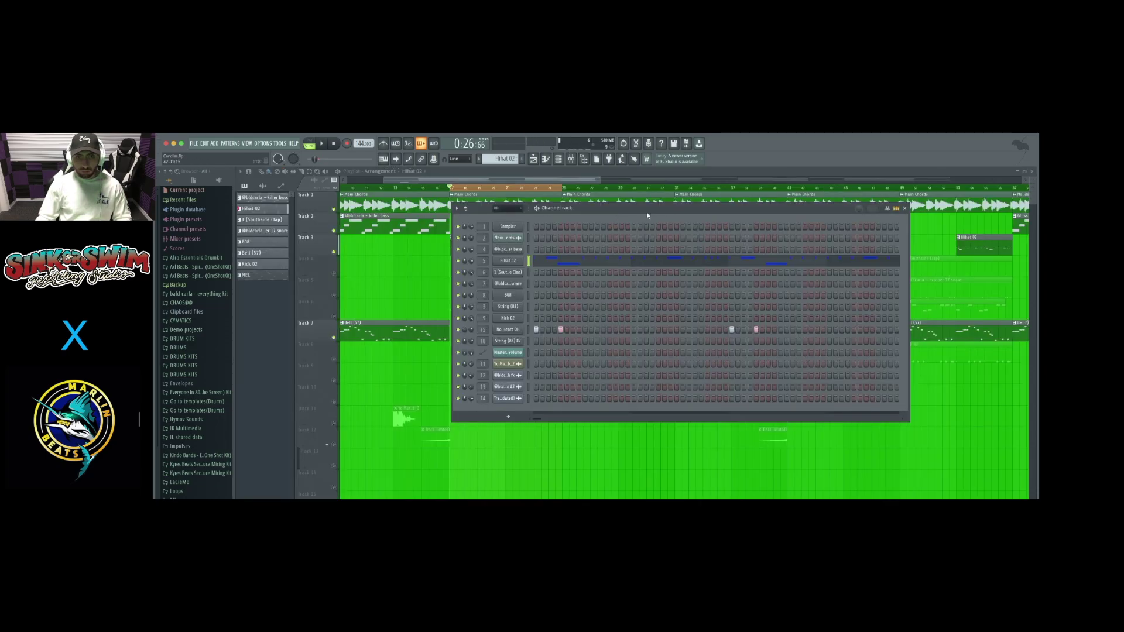
- Mute the No Heart OH channel and play the Hihat 02 pattern from its piano roll without the open hat
left_click(458, 331)
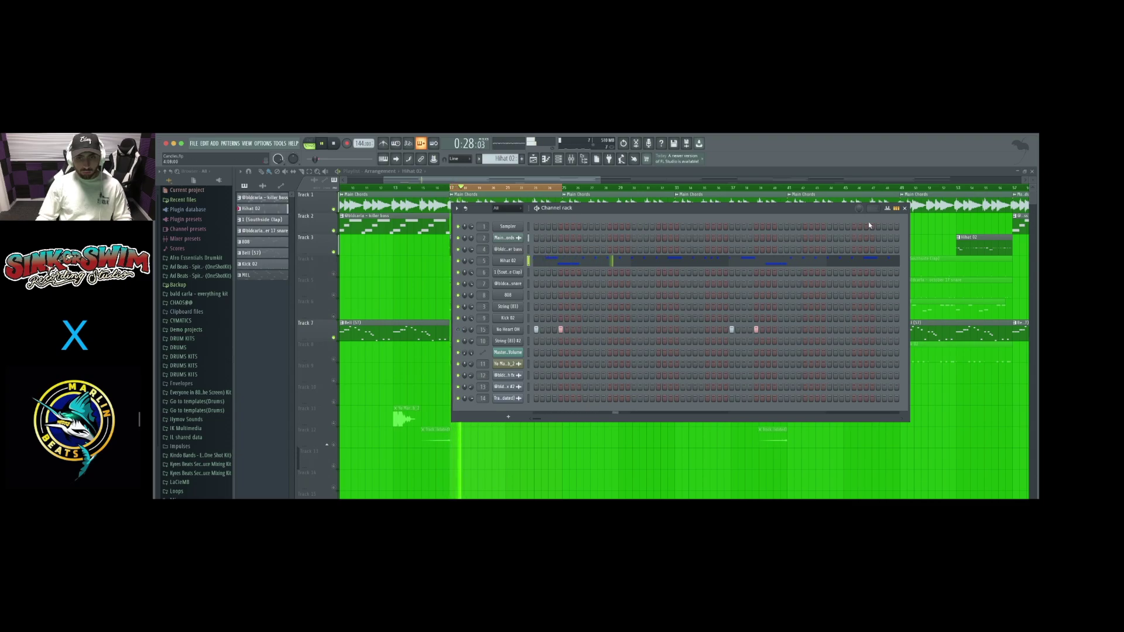
left_click(760, 261)
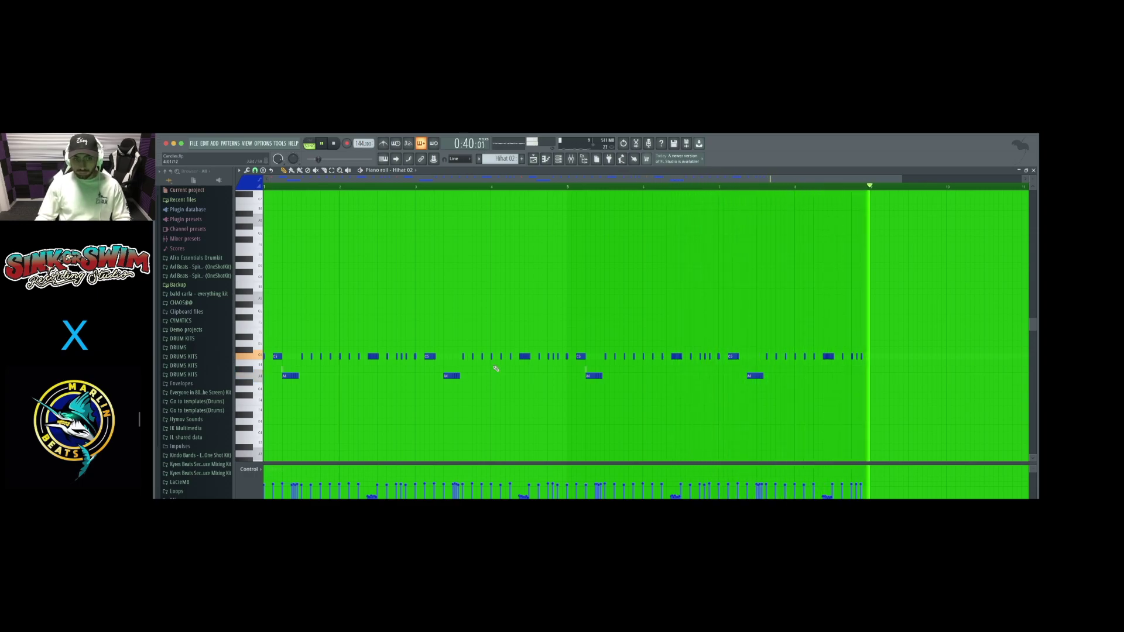
key("space")
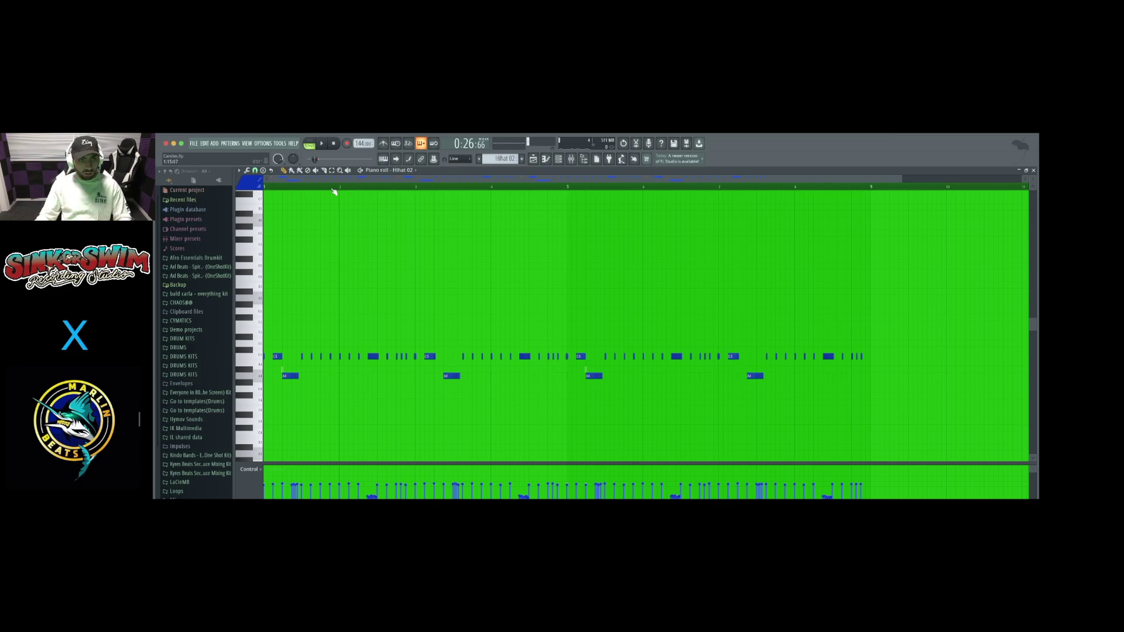
key("space")
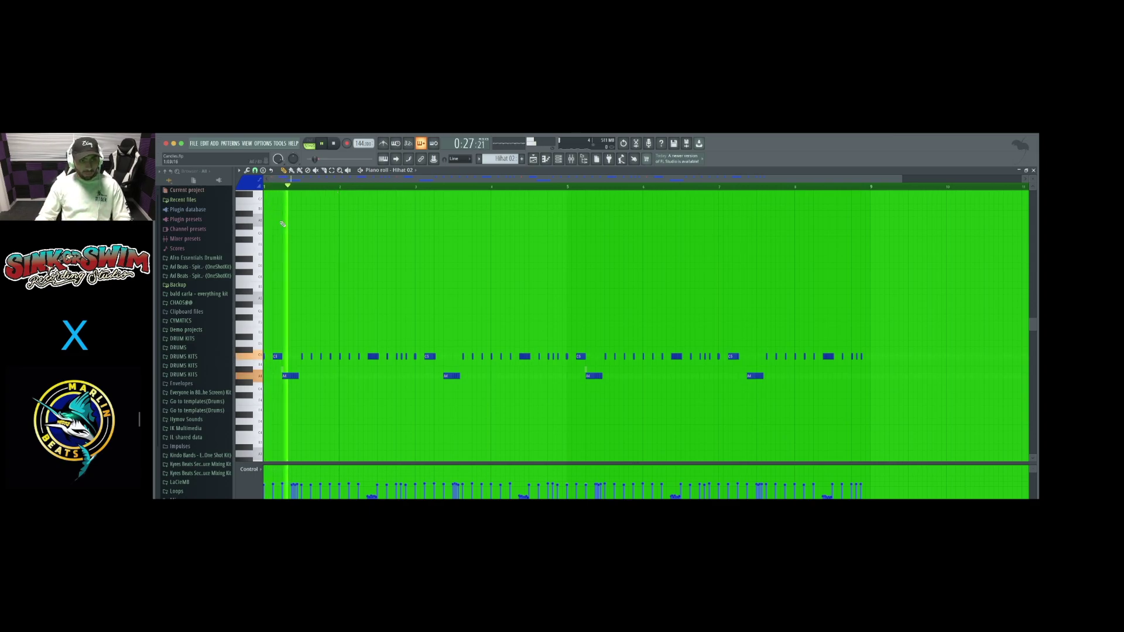
- Check the Hihat 02 channel's sampler settings, close them, and play the hi-hat pattern briefly
left_click(558, 159)
left_click(507, 261)
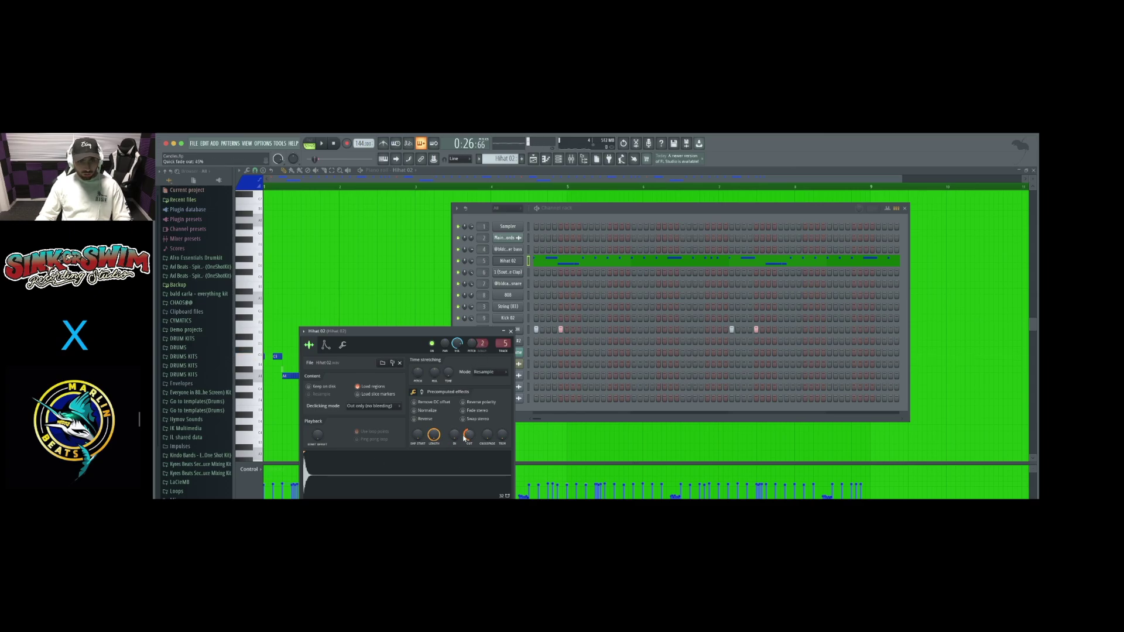
left_click(510, 332)
key("space")
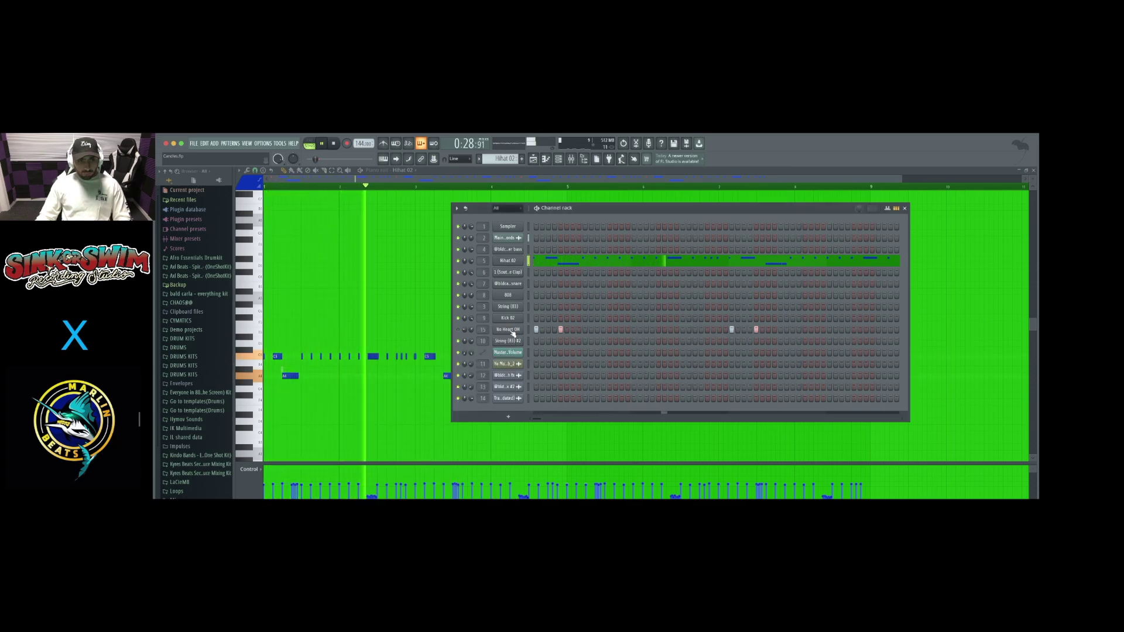
key("space")
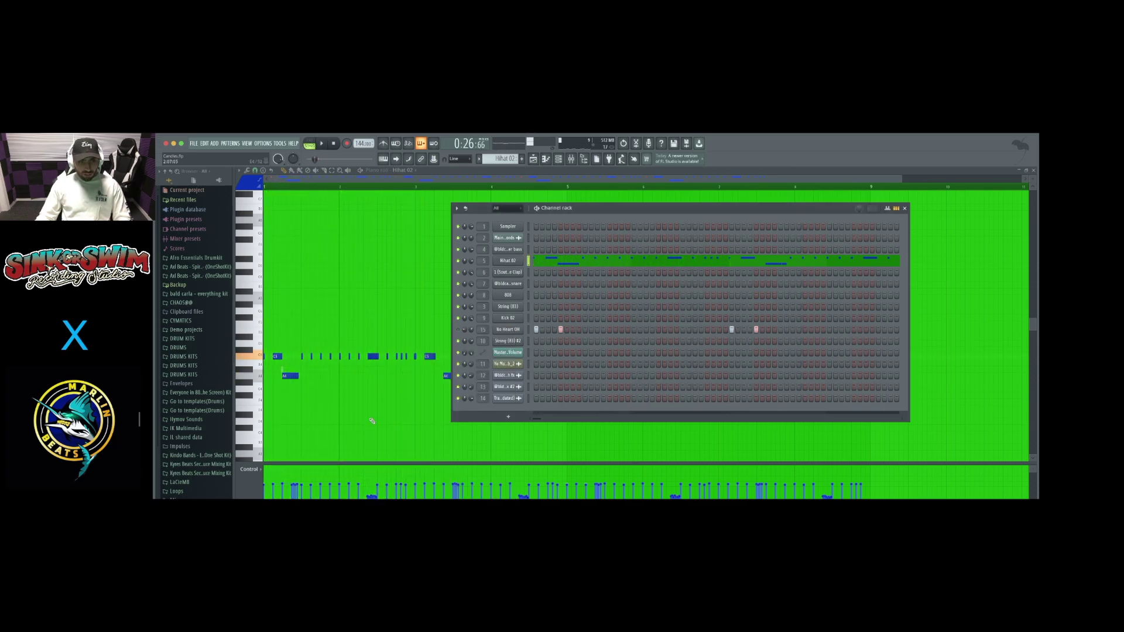
- Select part of the first fast hi-hat roll on the upper note row and play the pattern to hear the rolls
scroll(361, 378, "up", 3)
key("F6")
left_click_drag(350, 353, 375, 364)
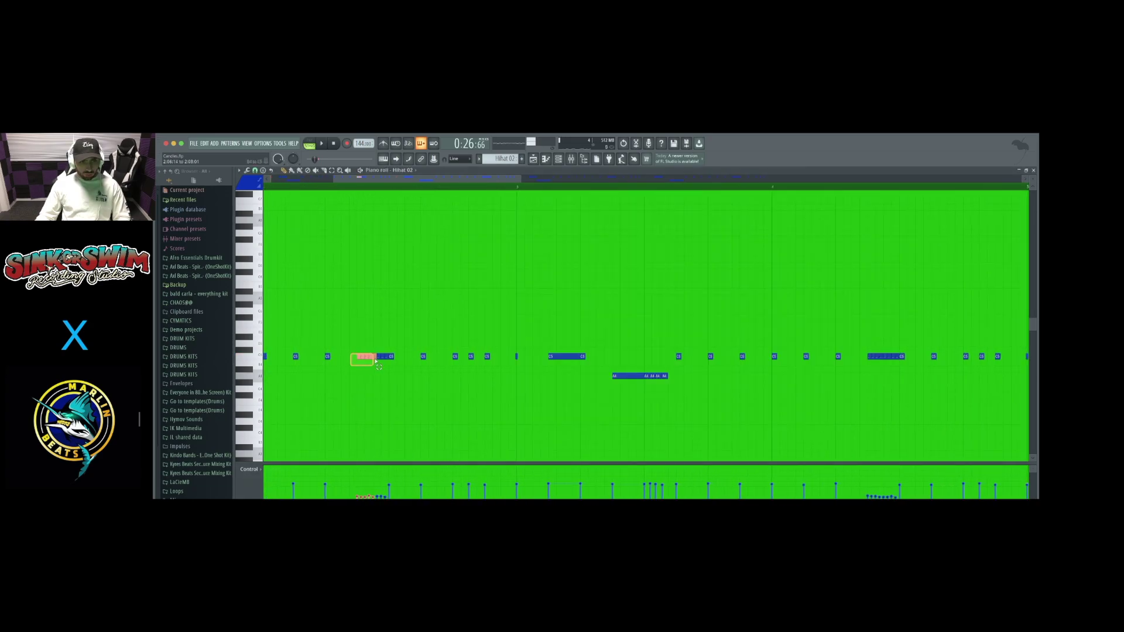
scroll(364, 410, "down", 5)
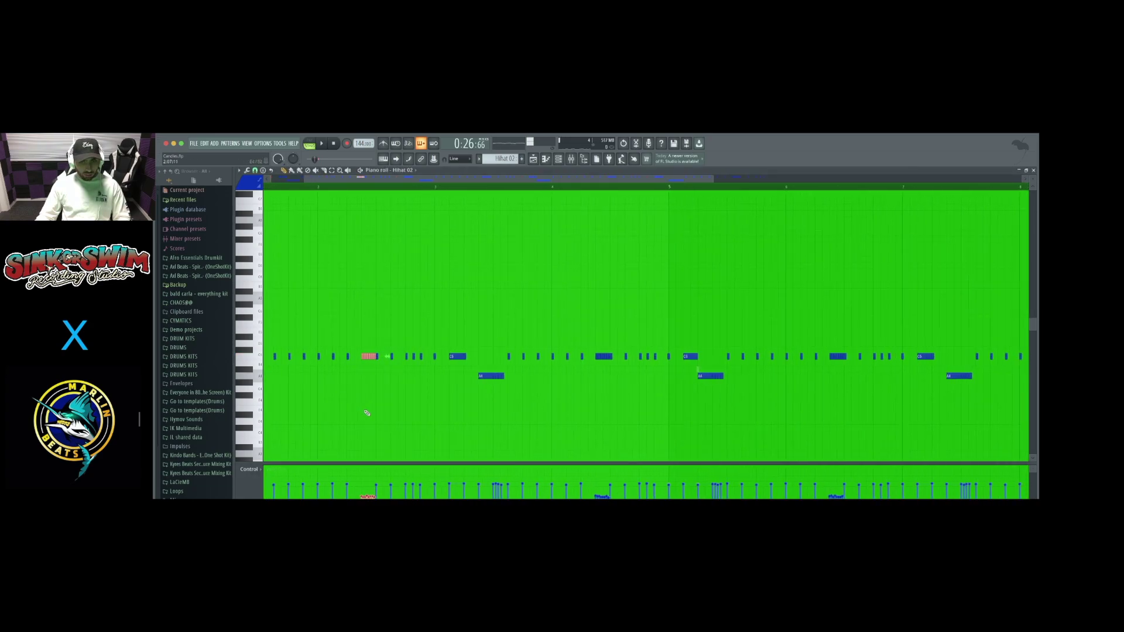
key("space")
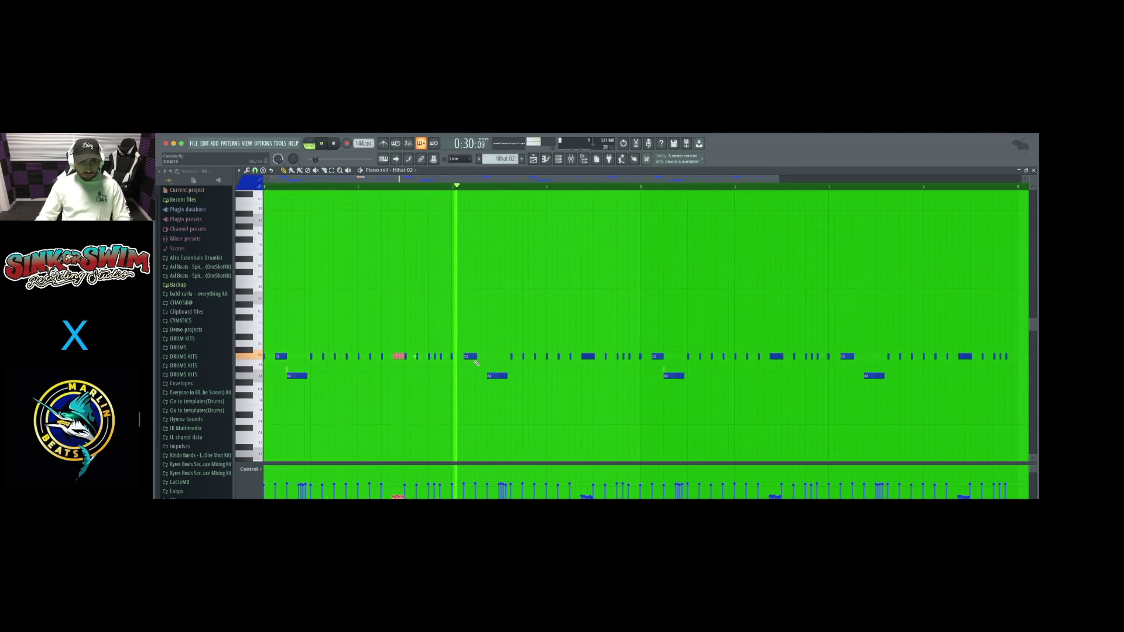
scroll(567, 378, "down", 3)
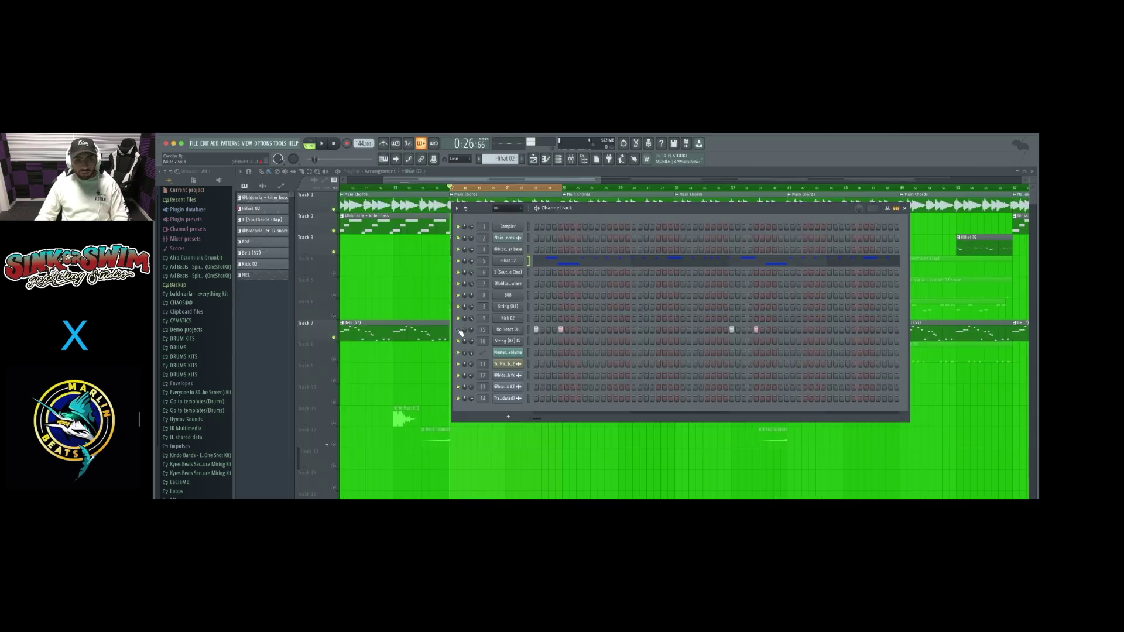
- Open the No Heart OH notes in the piano roll and move the sample's start offset slightly forward in its channel settings
right_click(520, 329)
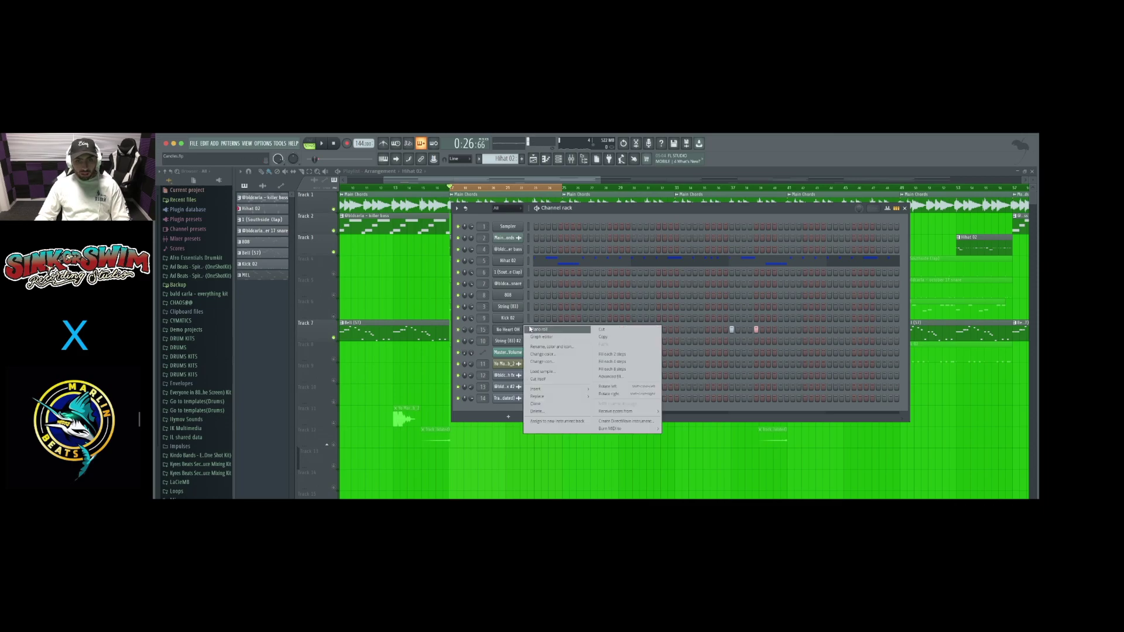
left_click(533, 330)
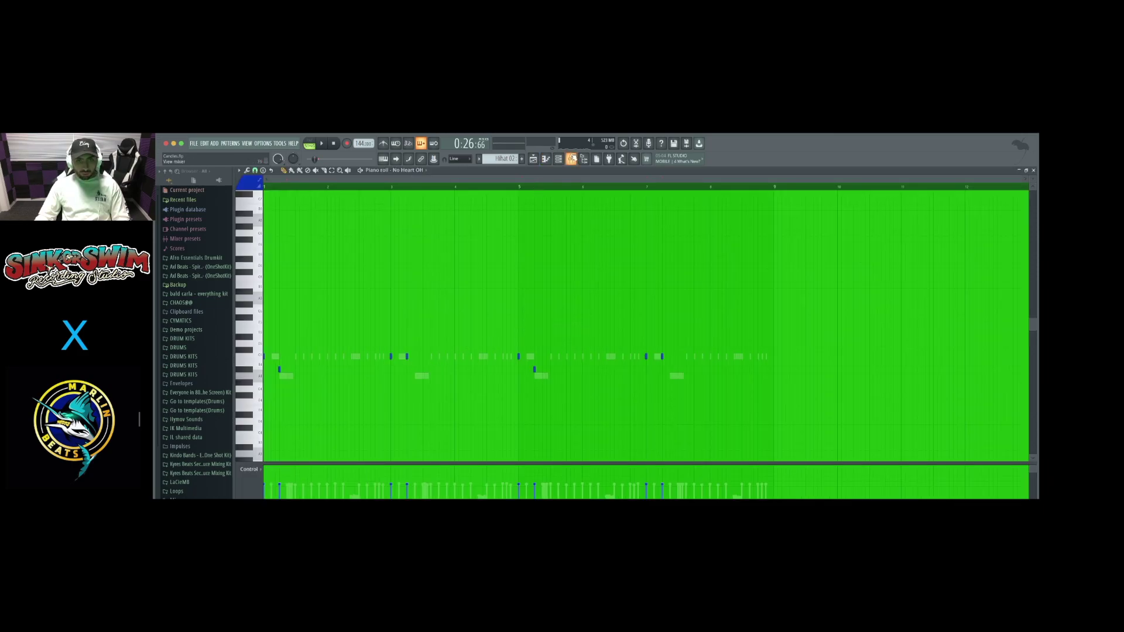
left_click(558, 160)
left_click(498, 332)
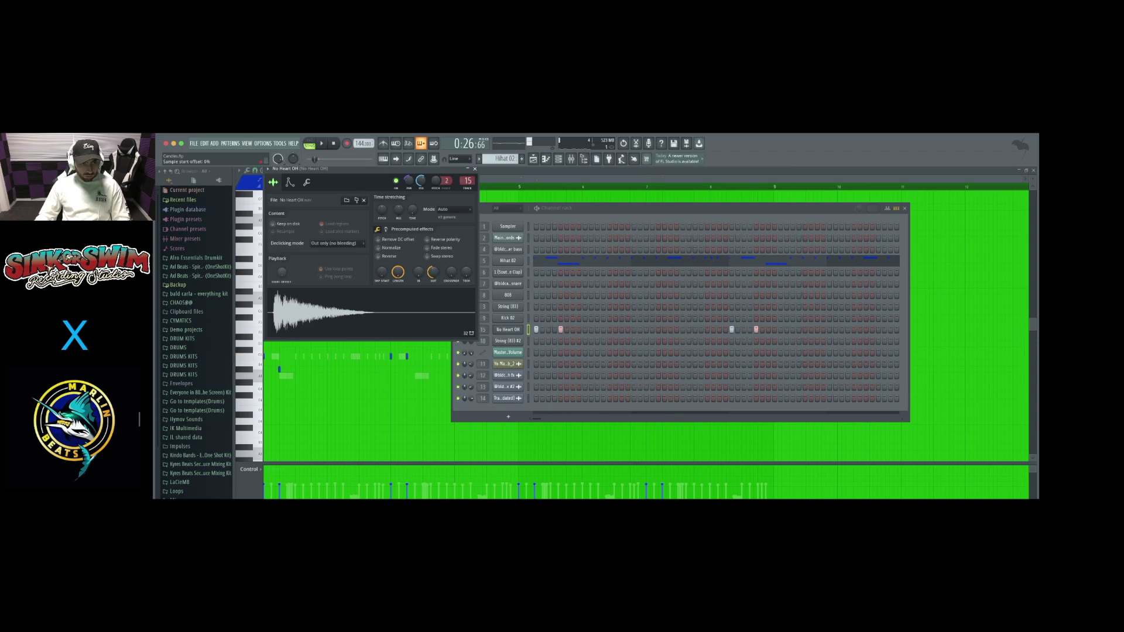
left_click_drag(281, 272, 282, 265)
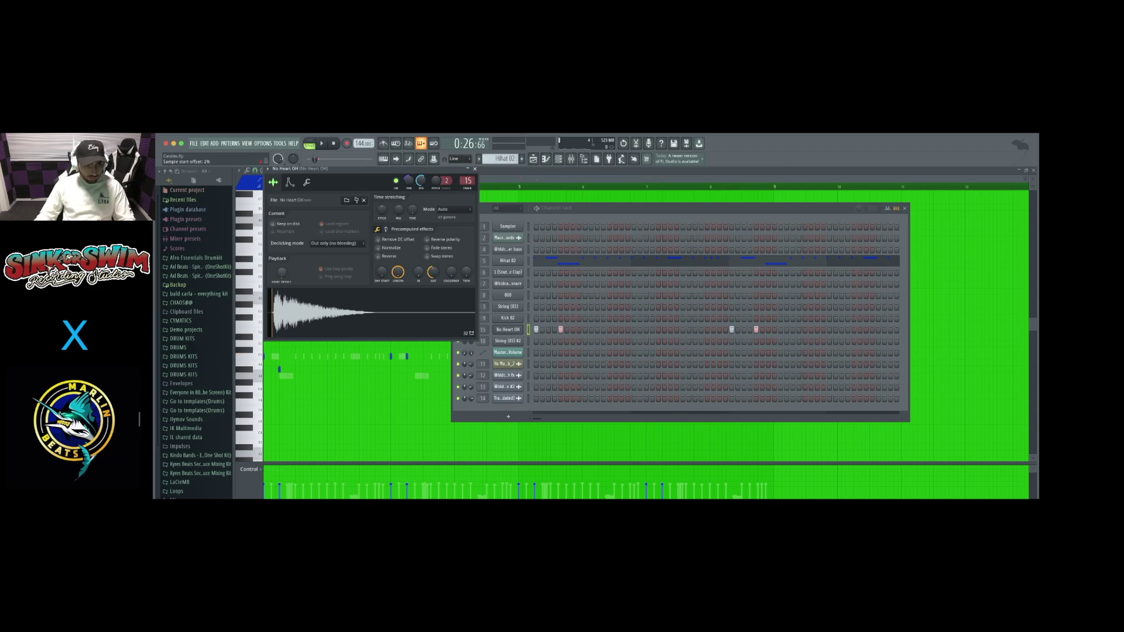
left_click(275, 316)
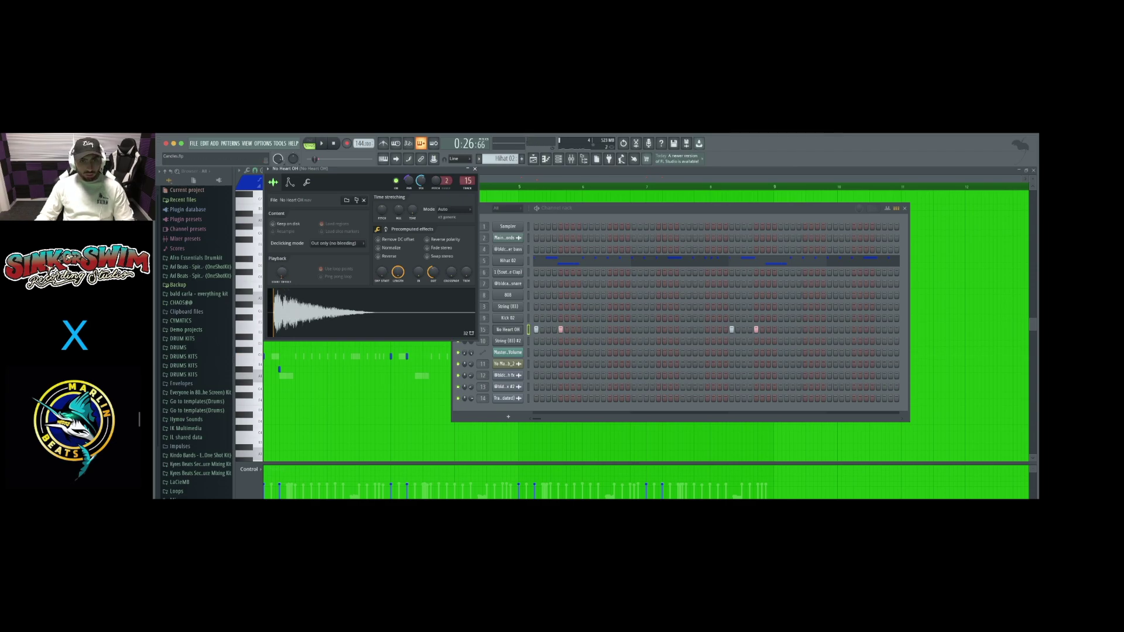
left_click(475, 170)
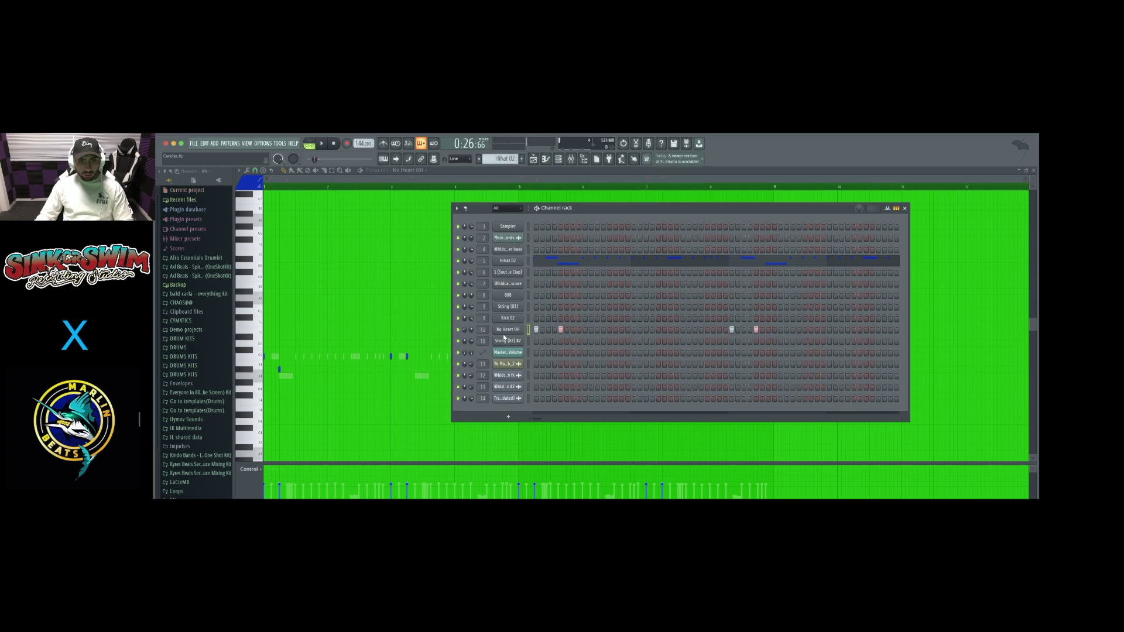
- Play the No Heart OH notes together with the hi-hats from the piano roll, and return to the playlist
right_click(516, 332)
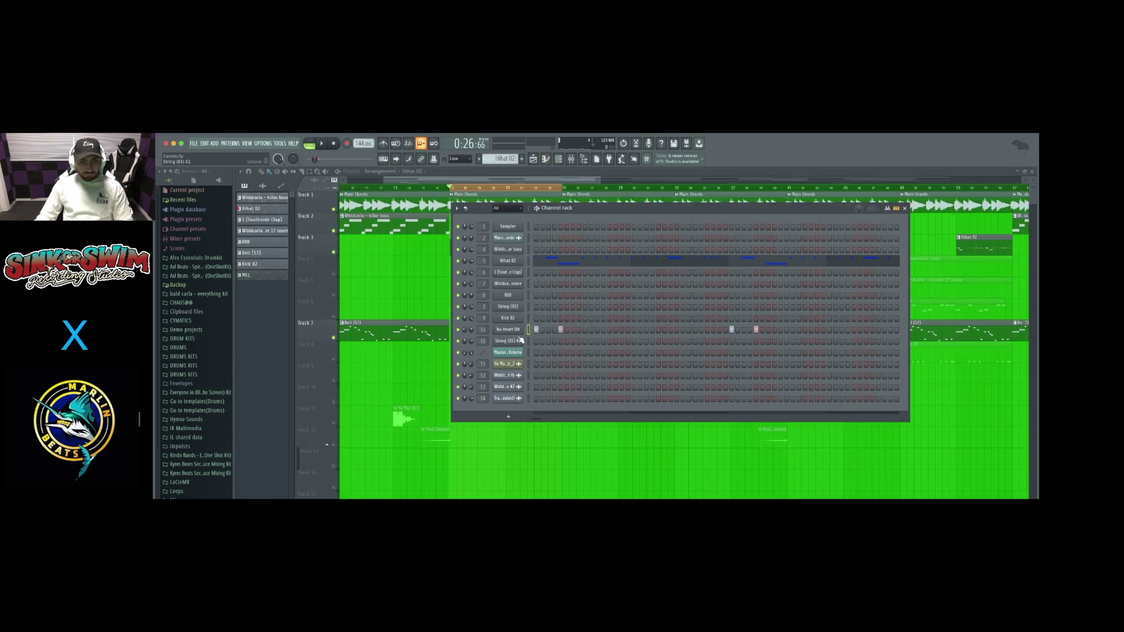
right_click(520, 331)
left_click(542, 331)
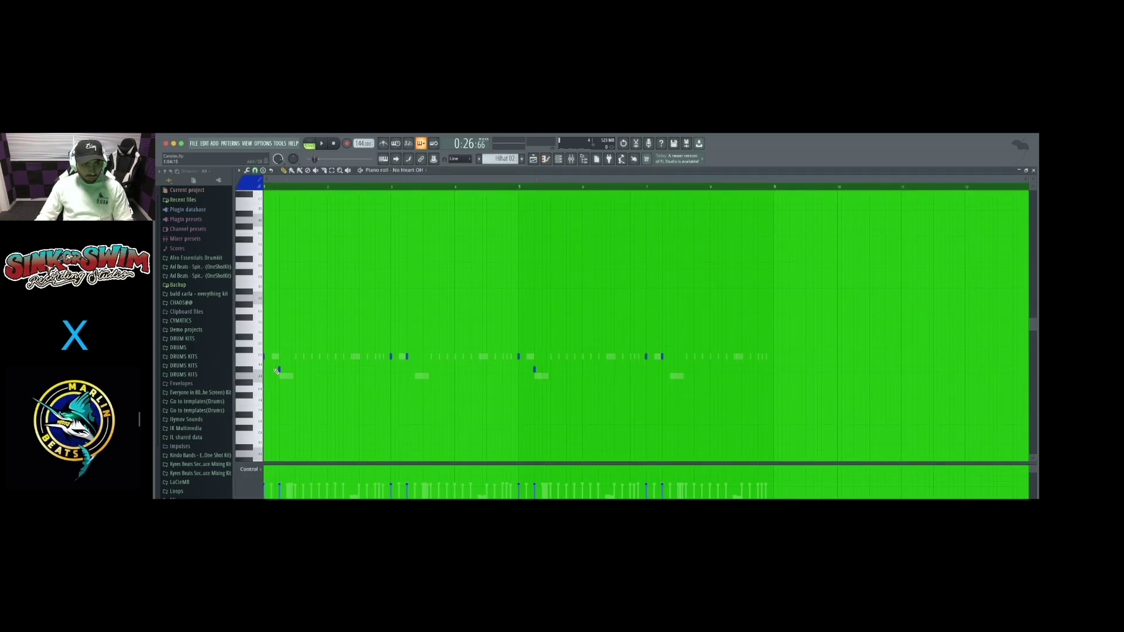
key("space")
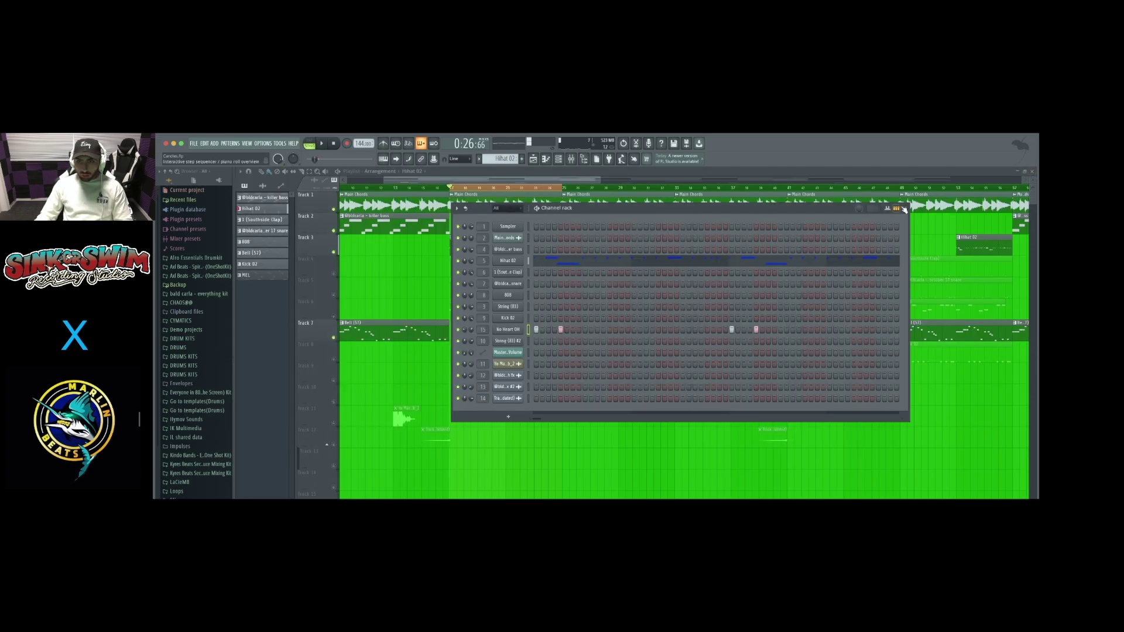
left_click(904, 210)
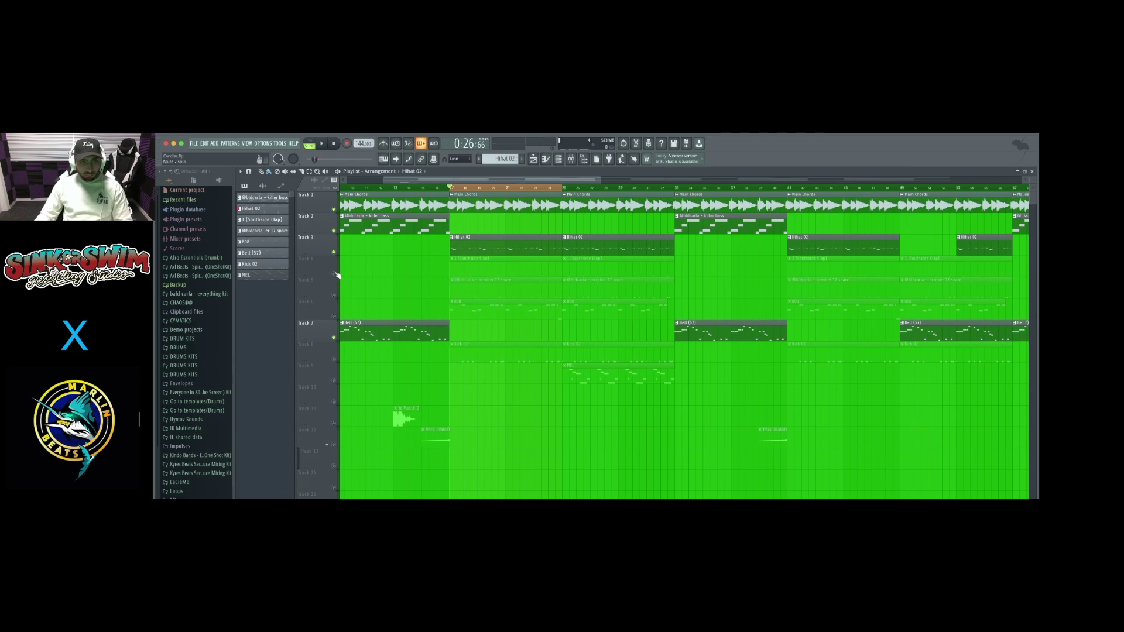
- Unmute the Southside Clap part on Track 4 and play it with its first clip open in the piano roll
double_click(464, 262)
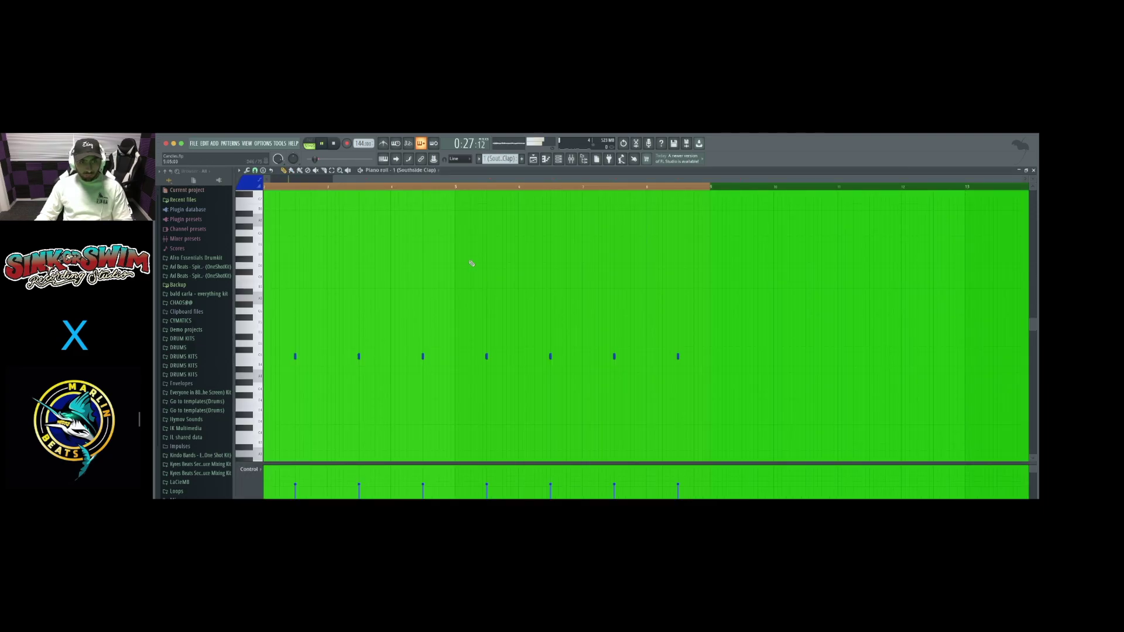
key("space")
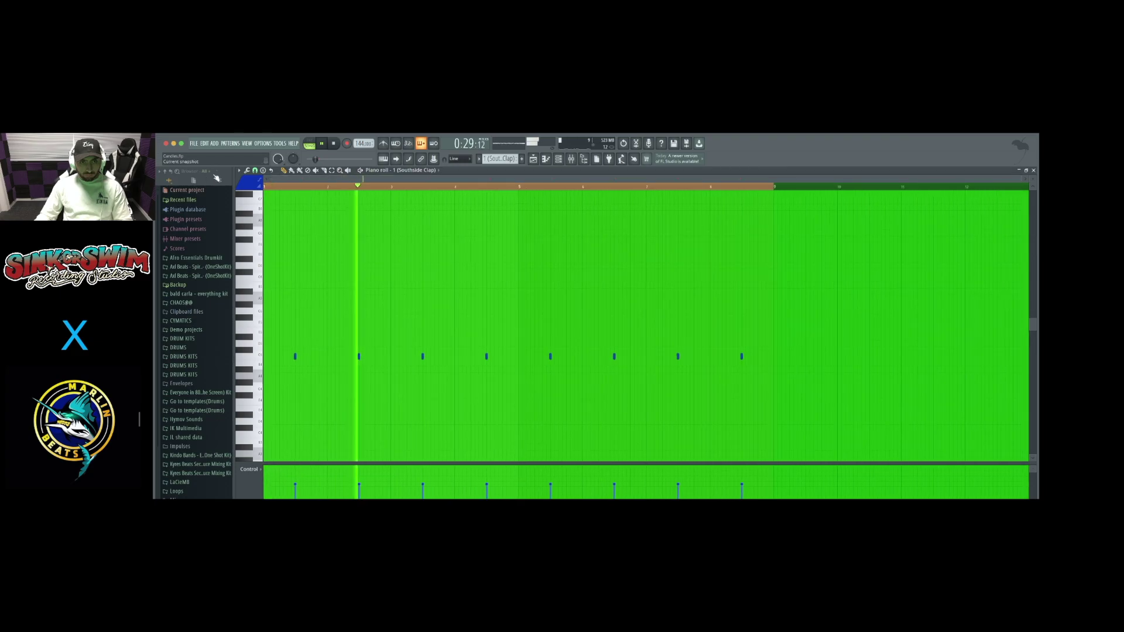
- Check the Southside Clap's sampler settings during playback, stop playback, and return to the playlist
left_click(560, 156)
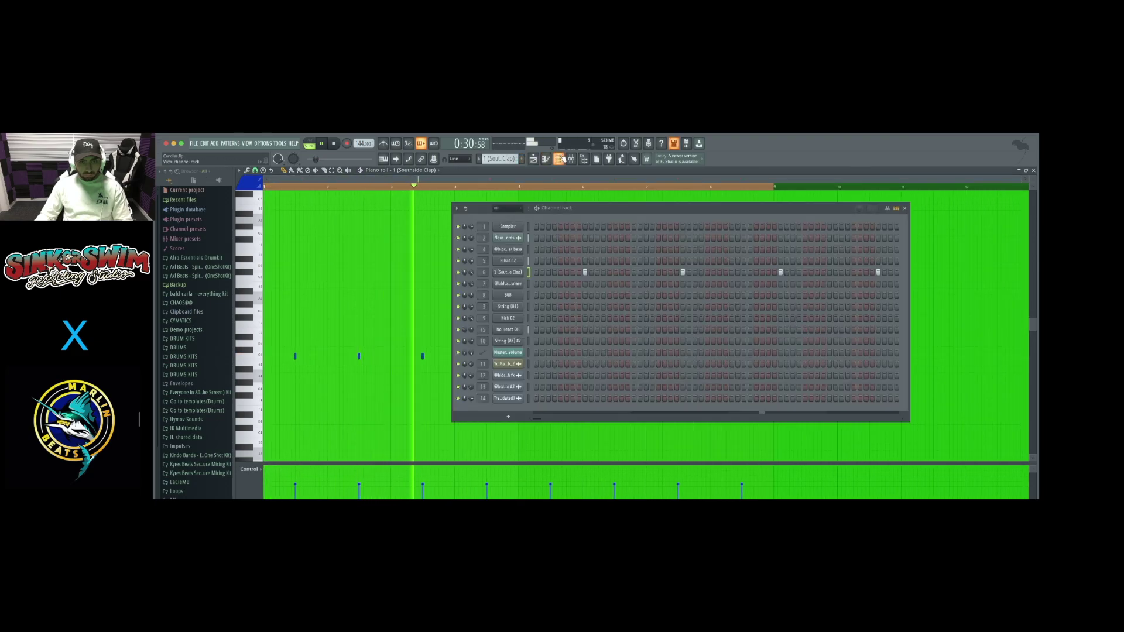
left_click(508, 272)
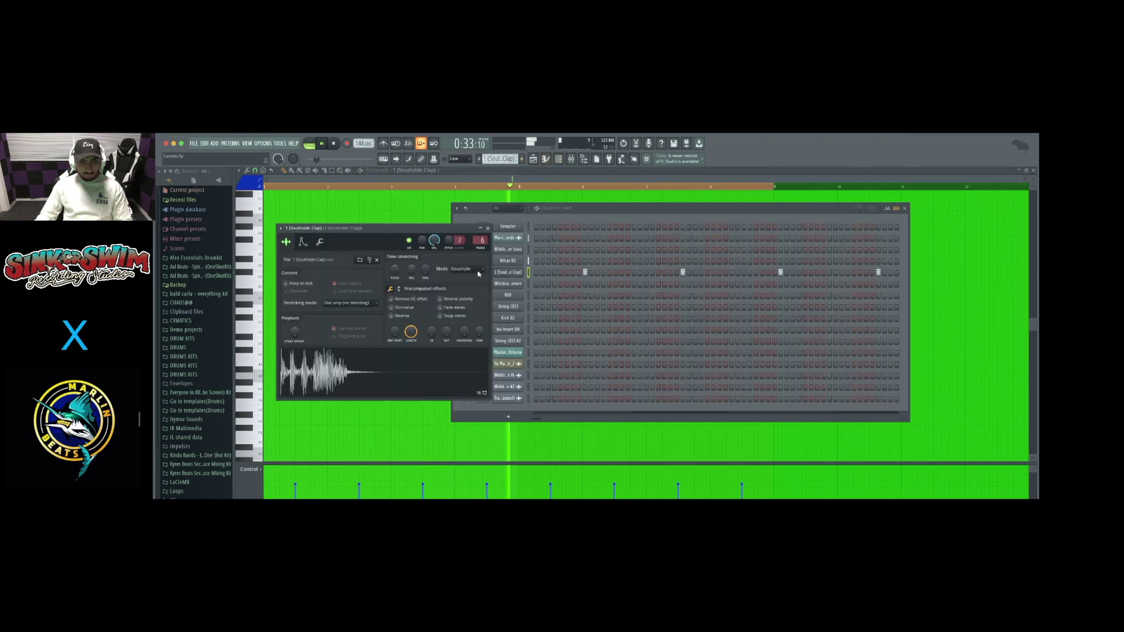
left_click(489, 228)
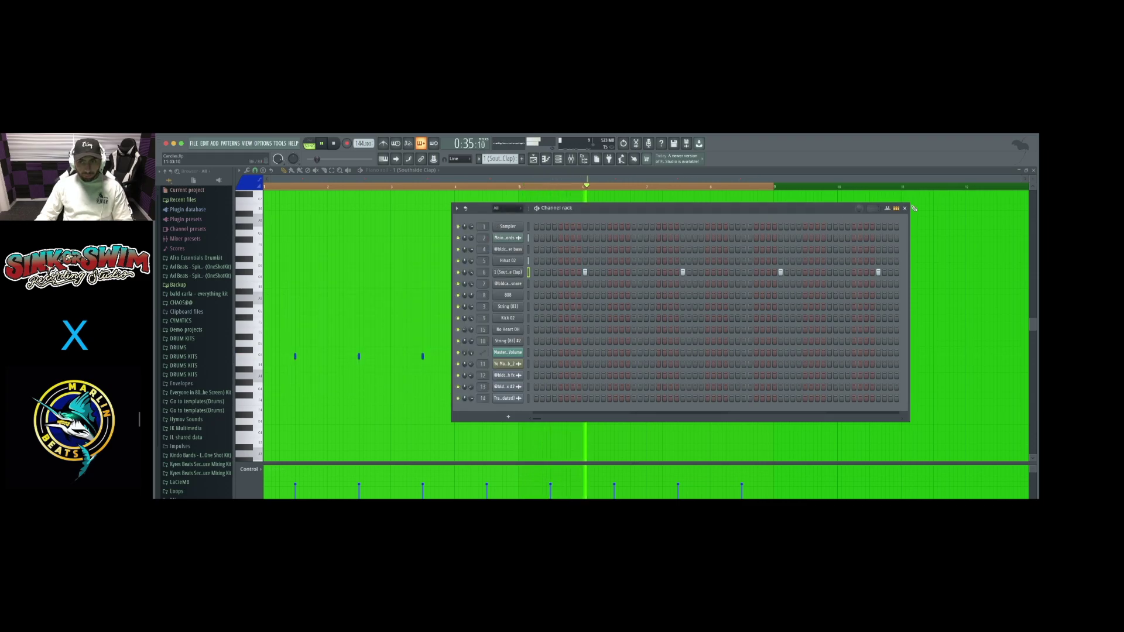
key("F6")
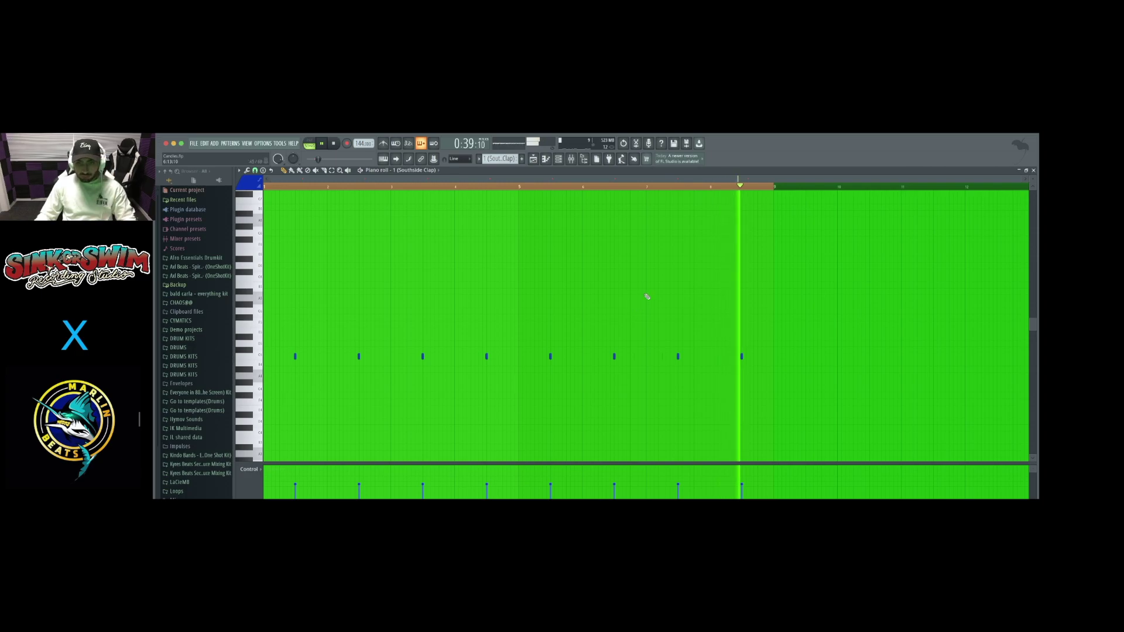
key("space")
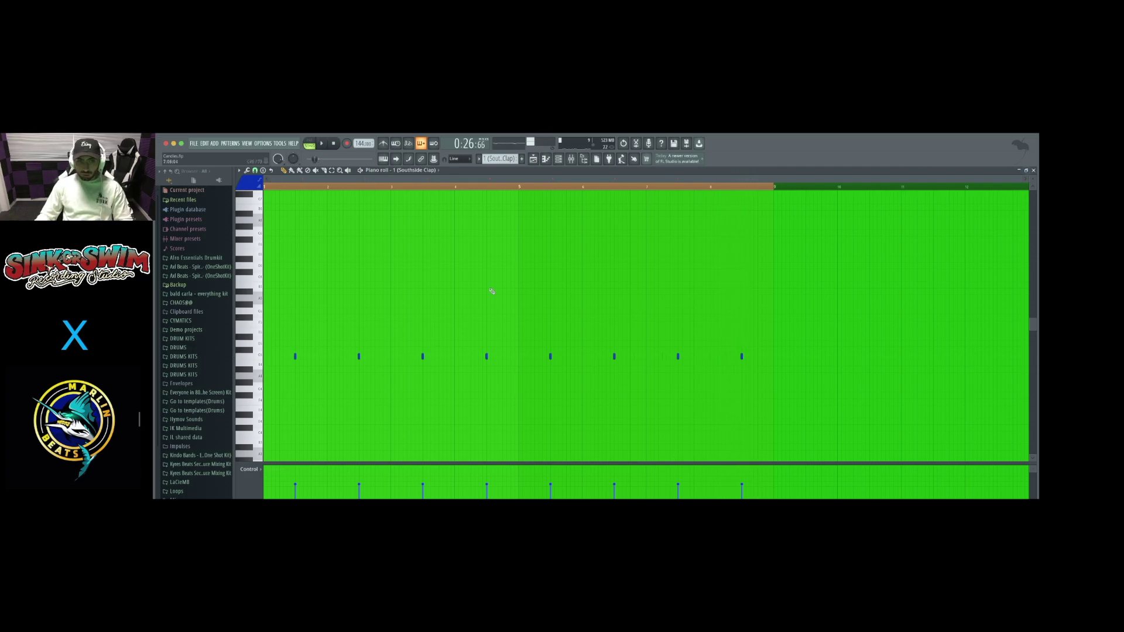
left_click(1034, 171)
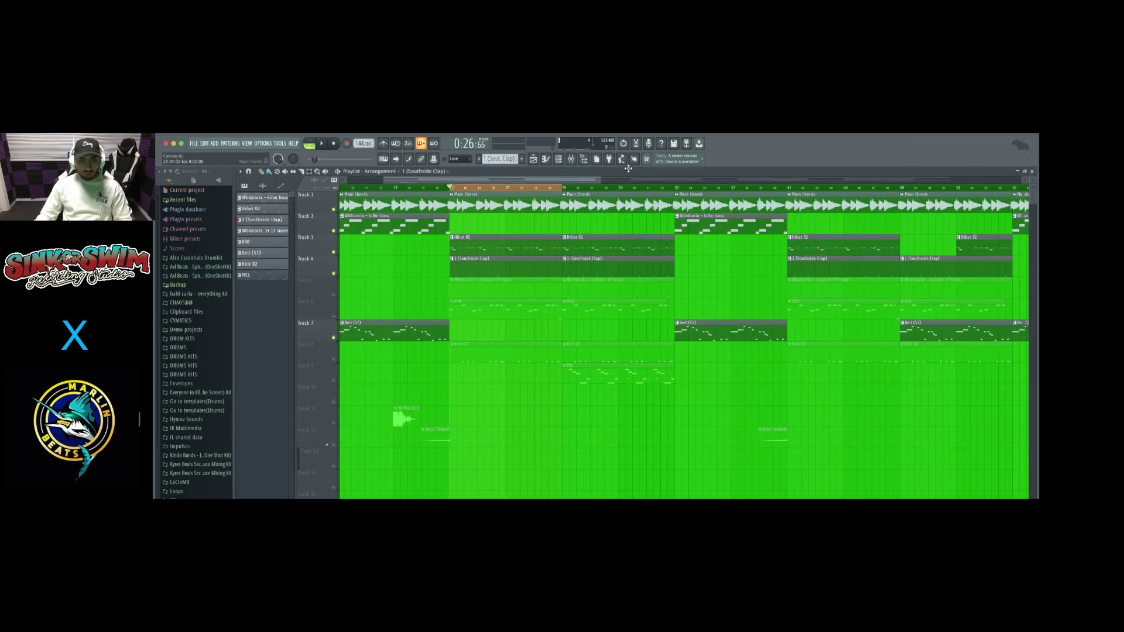
- Inspect the Southside Clap sample's waveform in its channel settings once more and close them
left_click(559, 159)
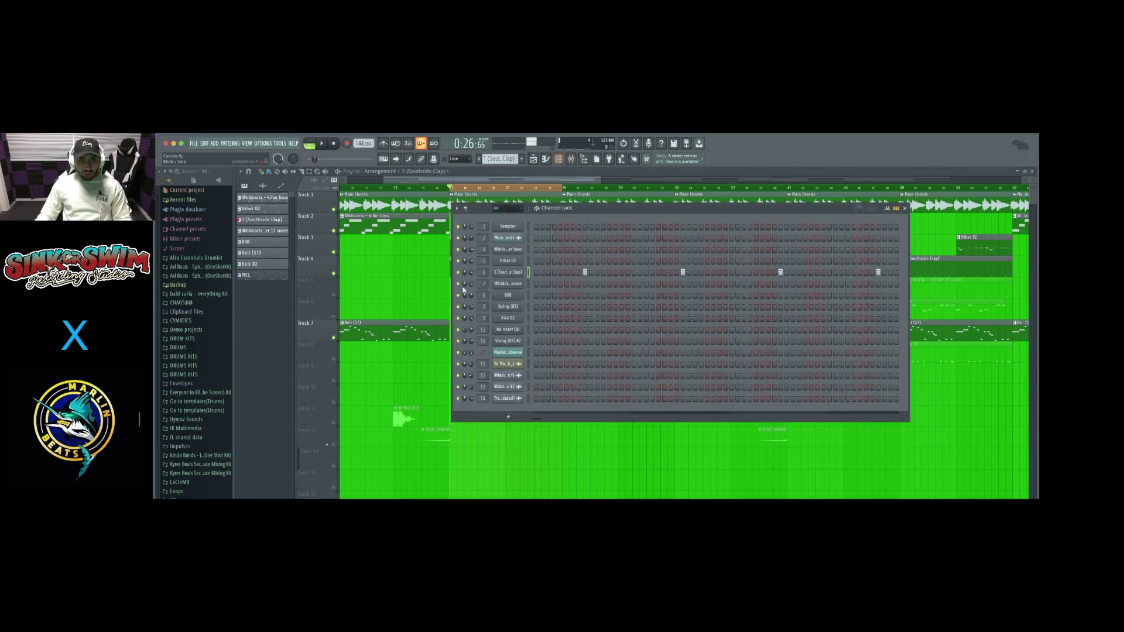
left_click(508, 273)
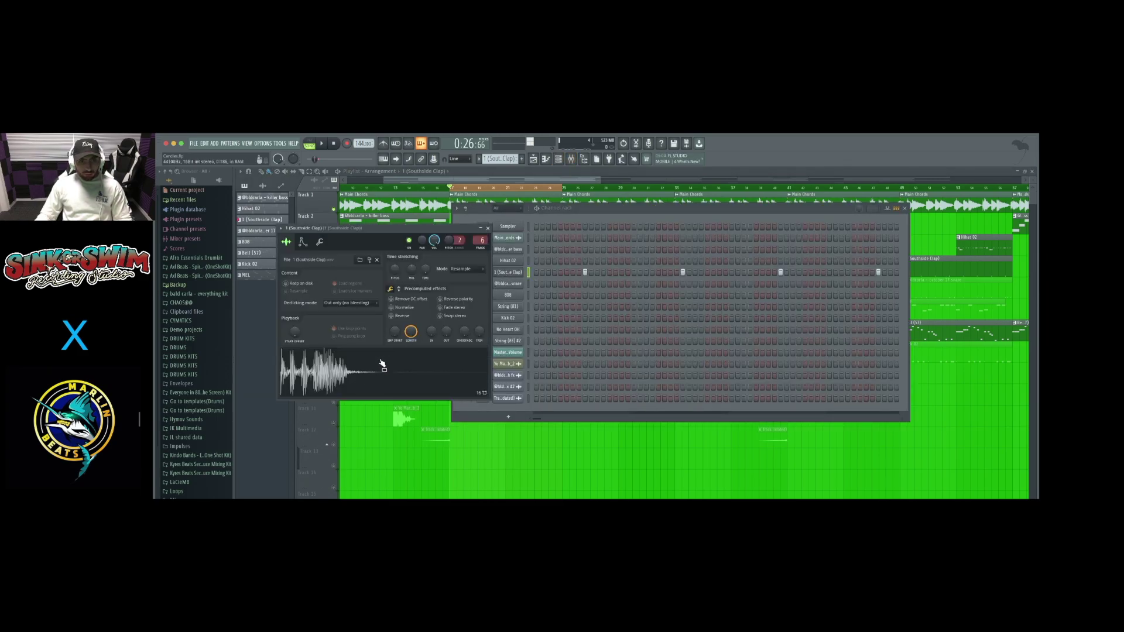
left_click(488, 228)
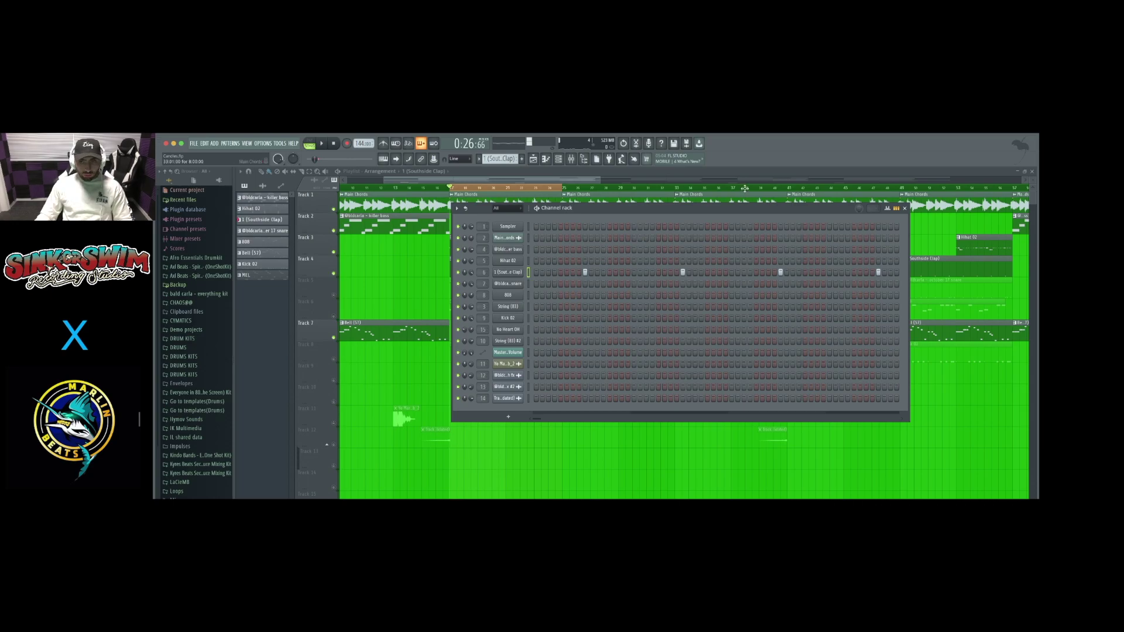
- Unmute the october 17 snare part on Track 5 and open its first clip in the piano roll
left_click(905, 207)
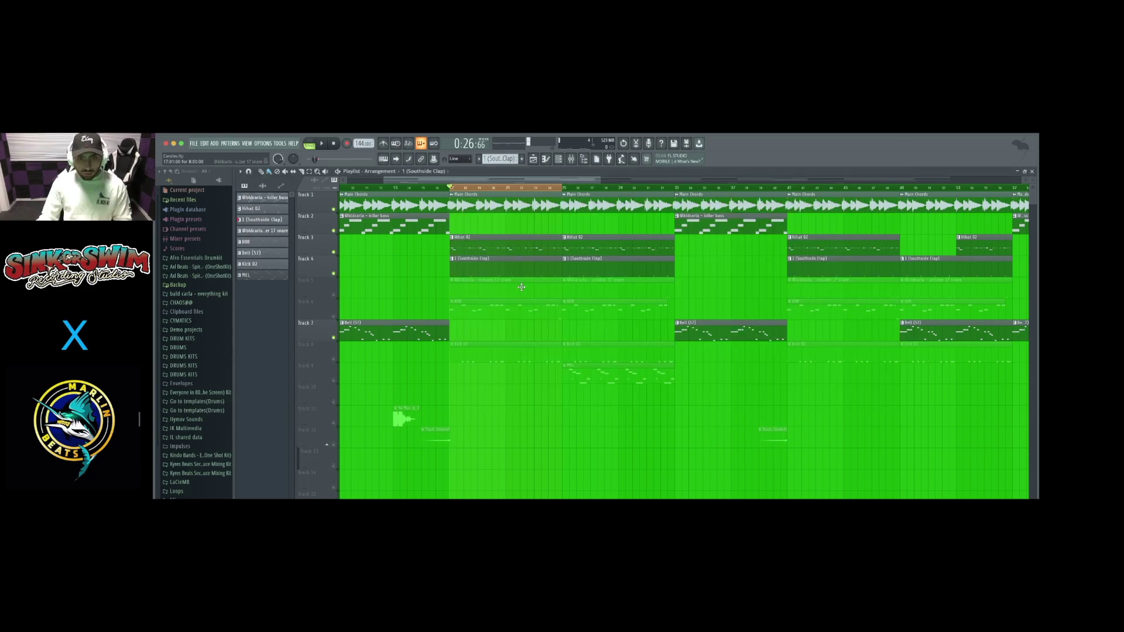
left_click(335, 296)
double_click(502, 290)
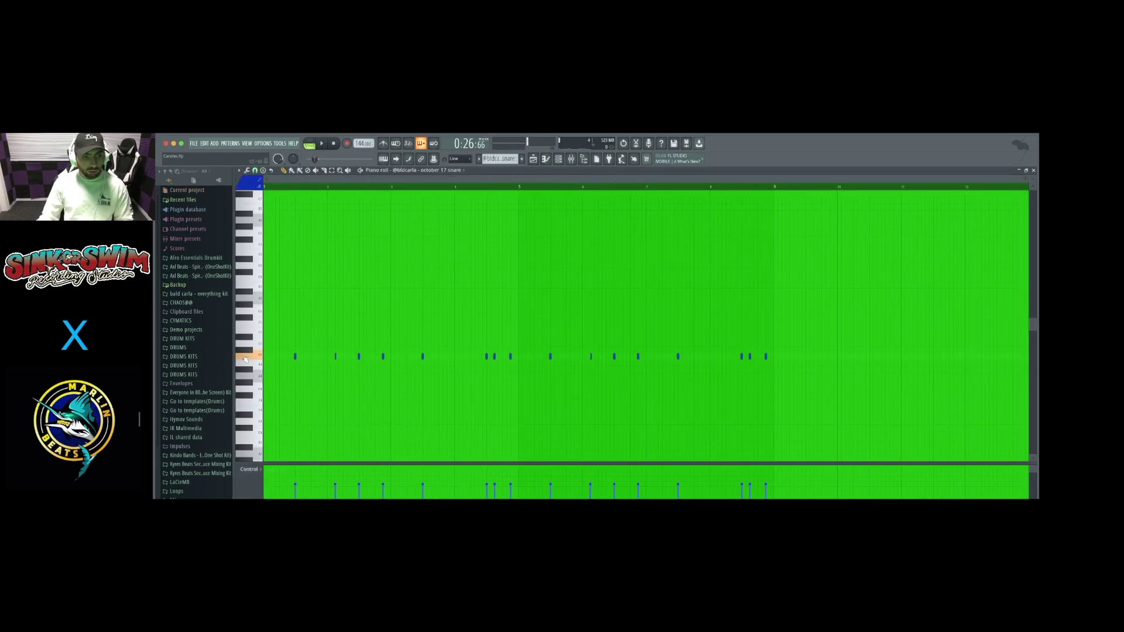
- Inspect the october 17 snare sample's waveform in its channel settings, and close the settings and the channel rack
left_click(560, 158)
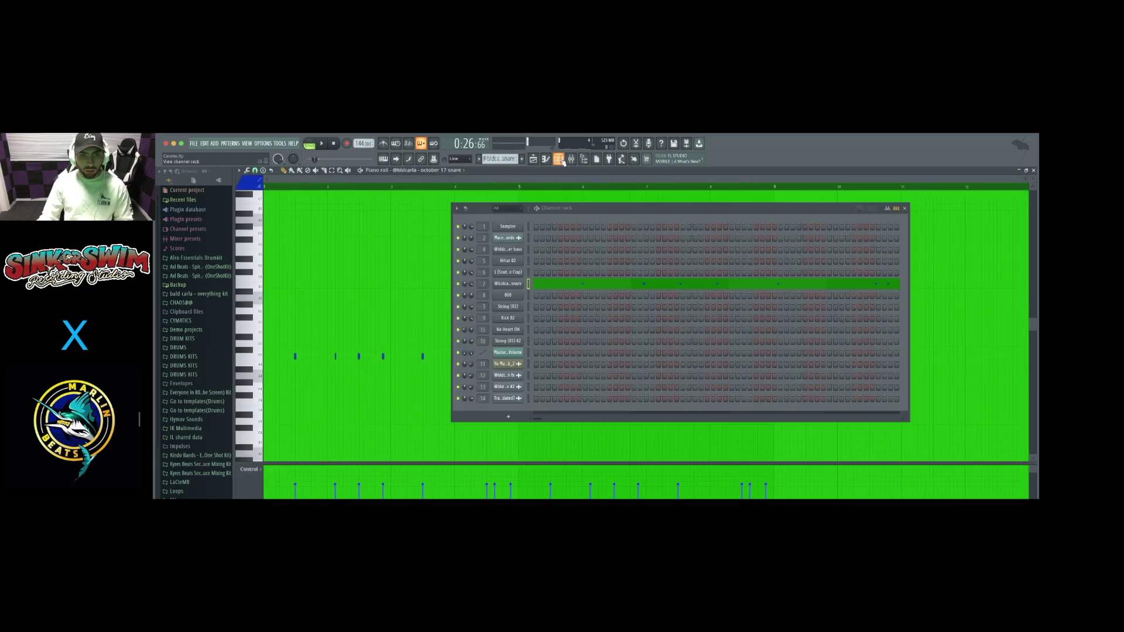
left_click(507, 286)
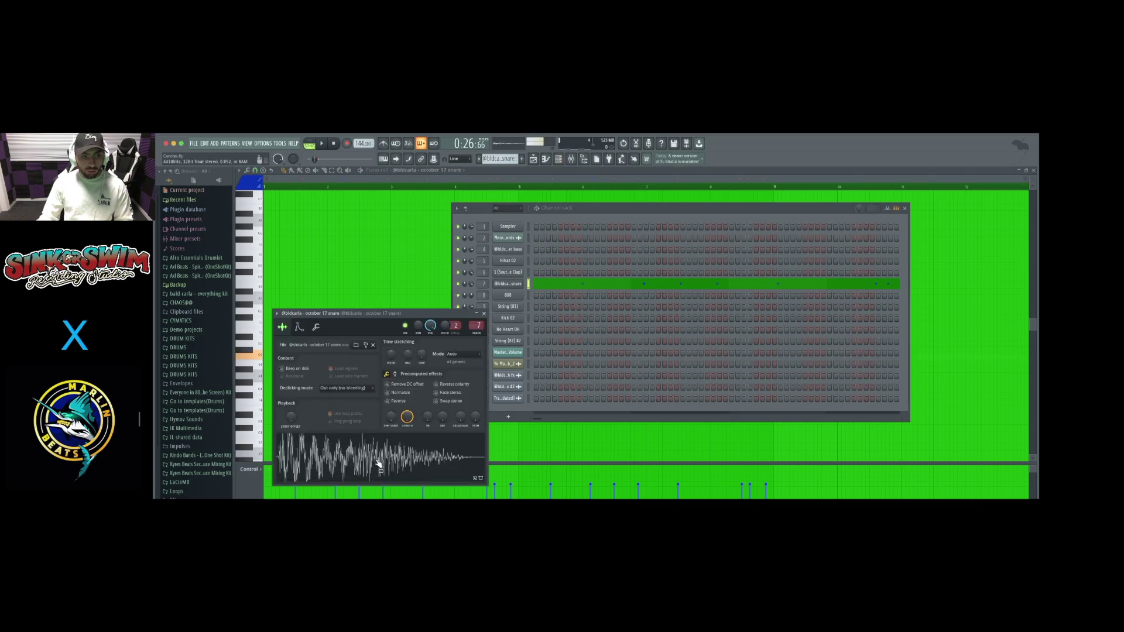
left_click(485, 314)
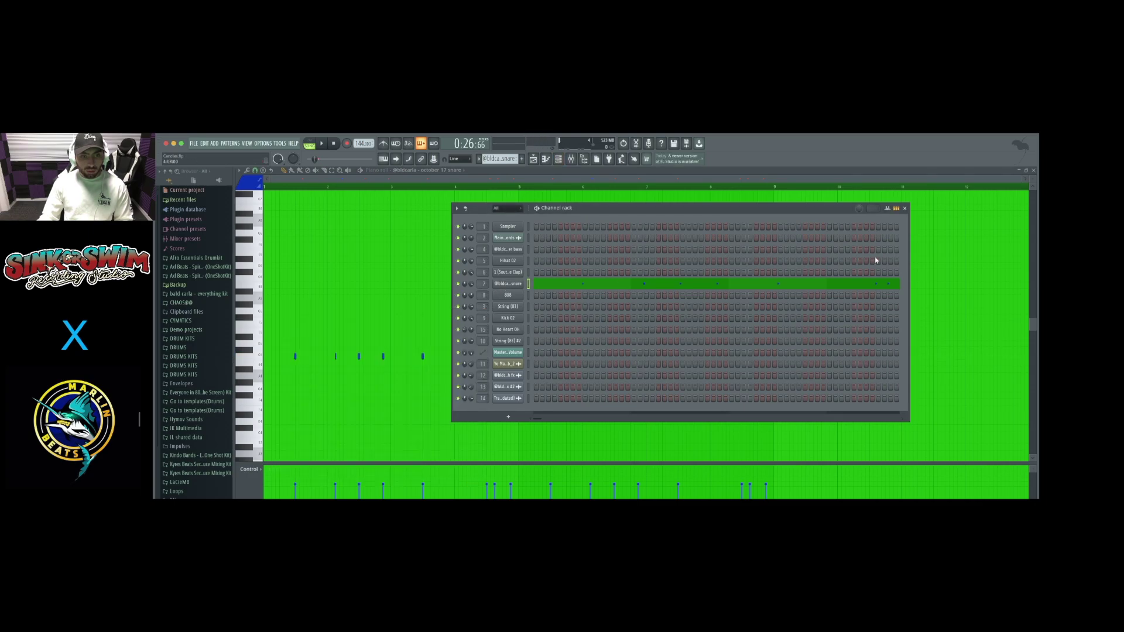
left_click(907, 208)
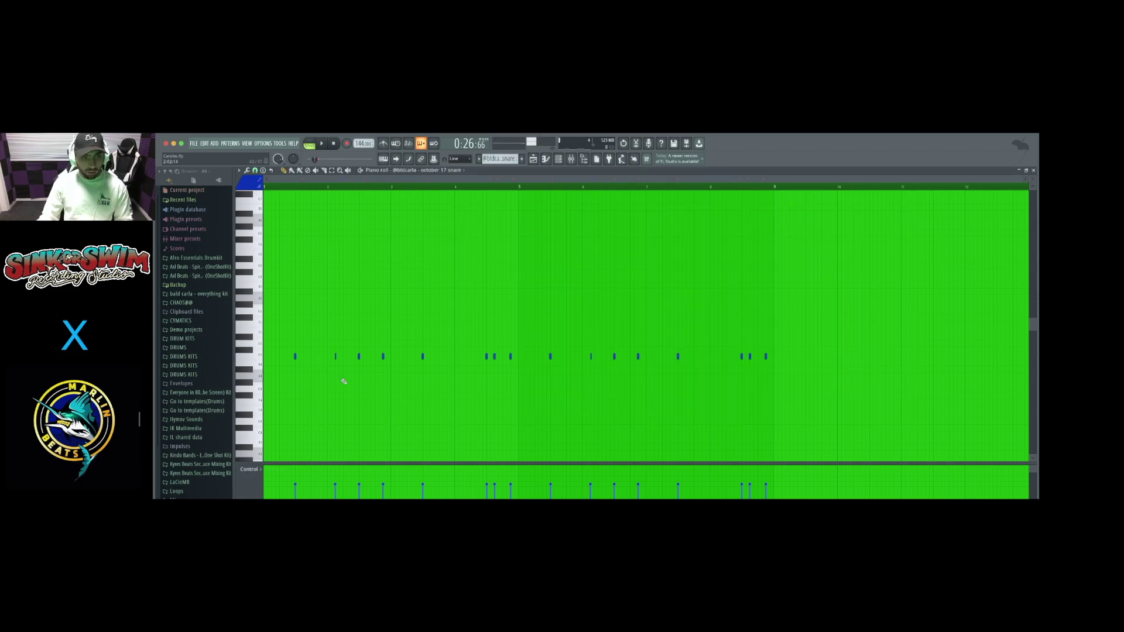
- Play the october 17 snare notes from the piano roll, stop playback, and return to the playlist
key("space")
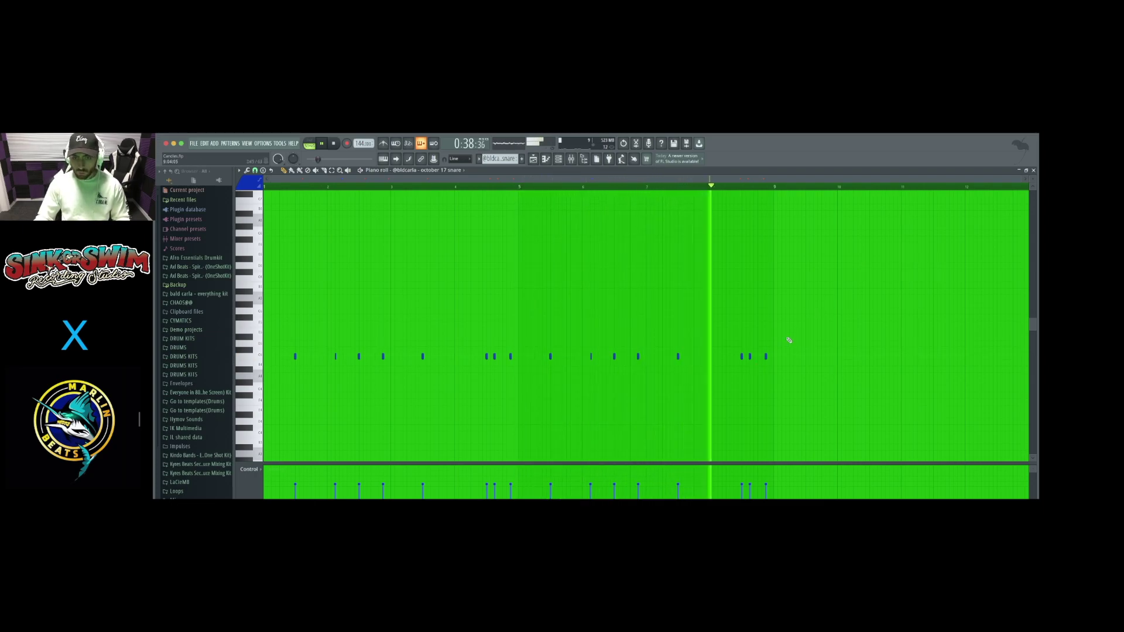
key("space")
key("F5")
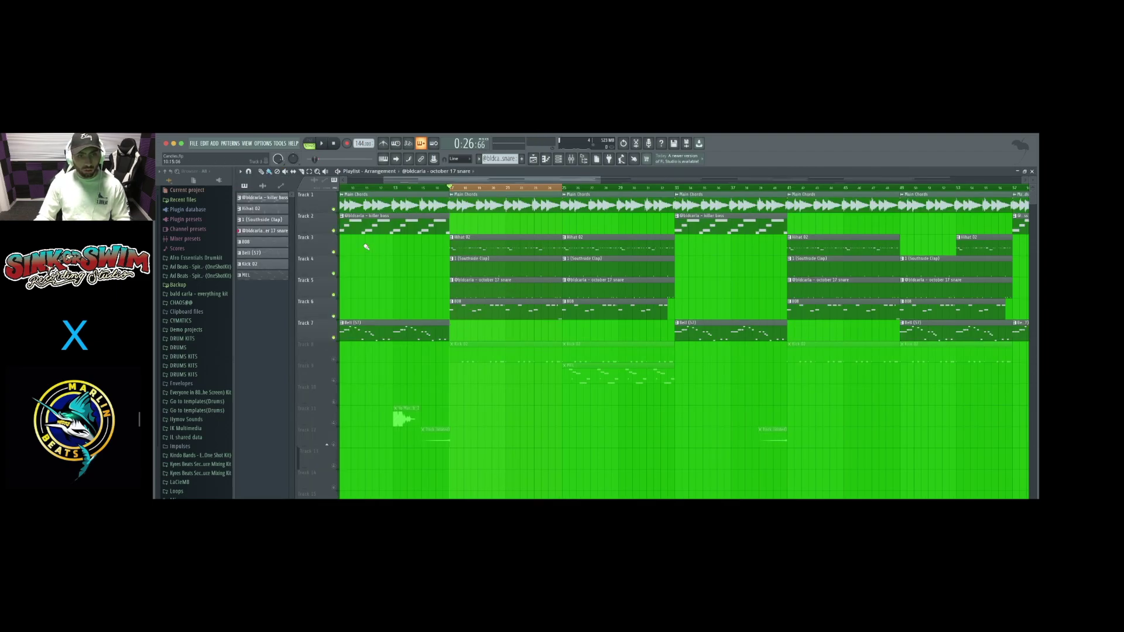
- Mute the snare, clap and hi-hat on Tracks 5, 4 and 3, and open the first 808 clip in the piano roll
left_click(334, 295)
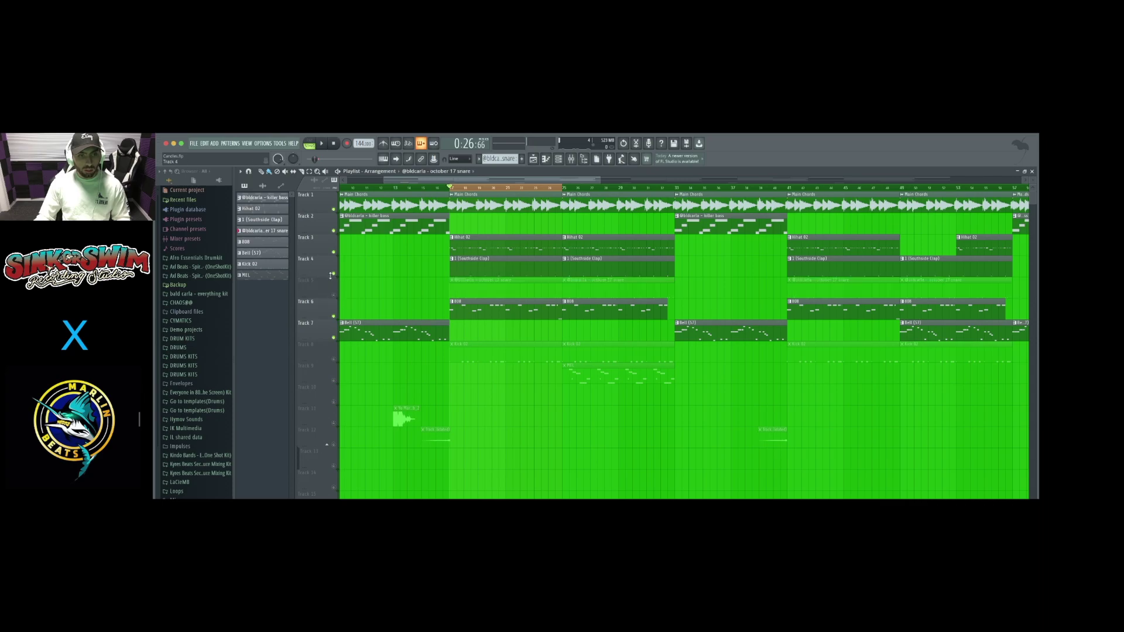
left_click(334, 274)
left_click(333, 252)
double_click(485, 305)
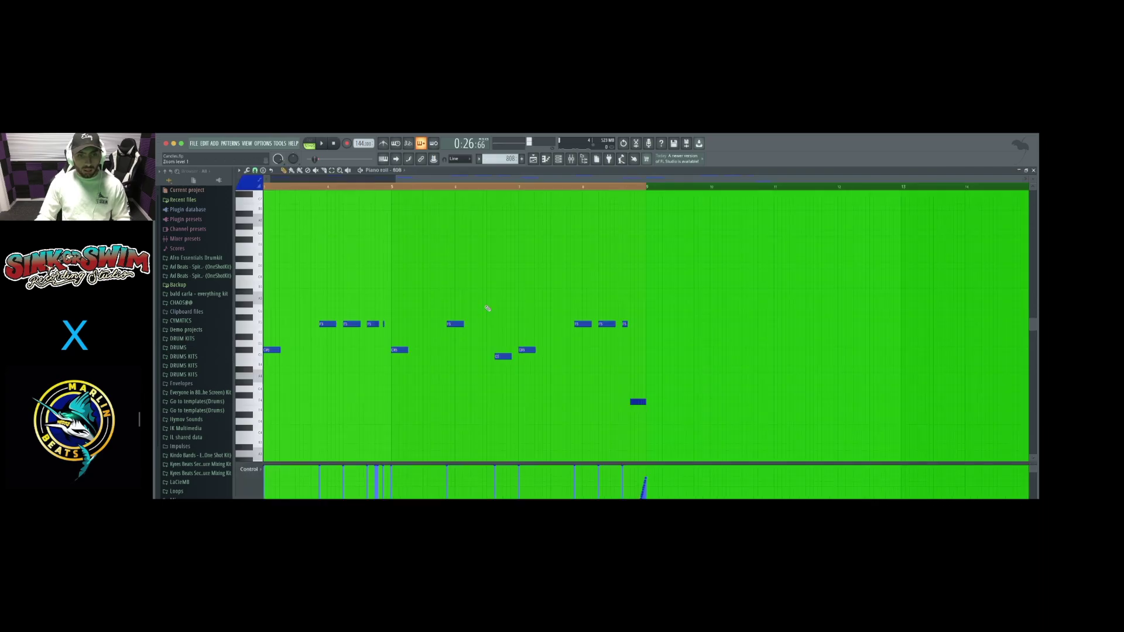
- Inspect the 808 channel's sample waveform, envelope and miscellaneous settings, and close the channel window
left_click(558, 158)
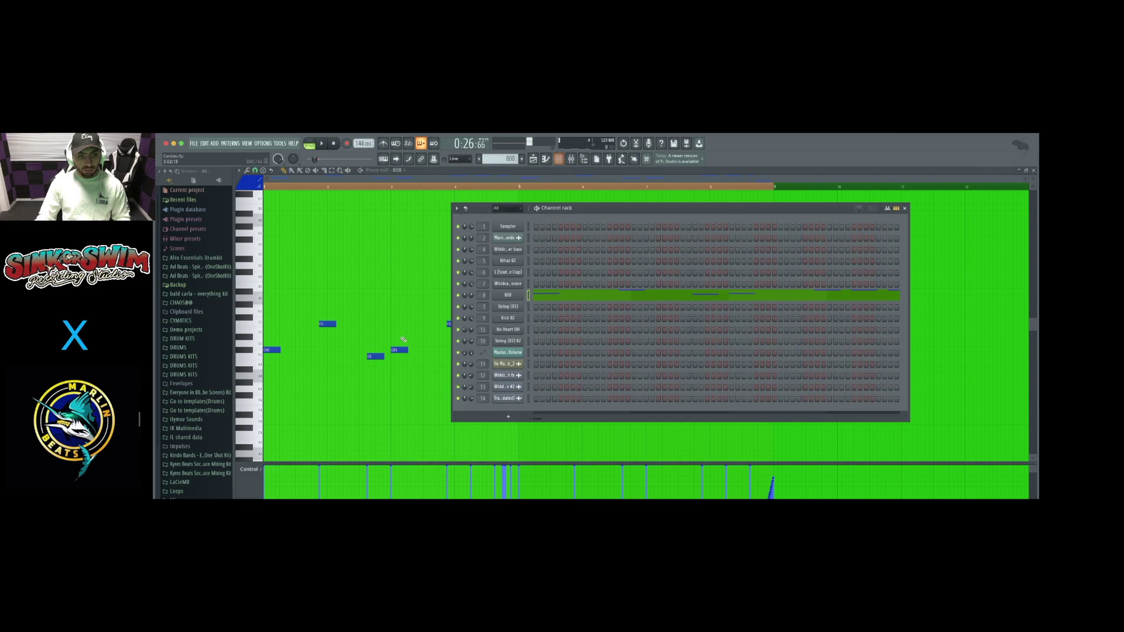
left_click(518, 296)
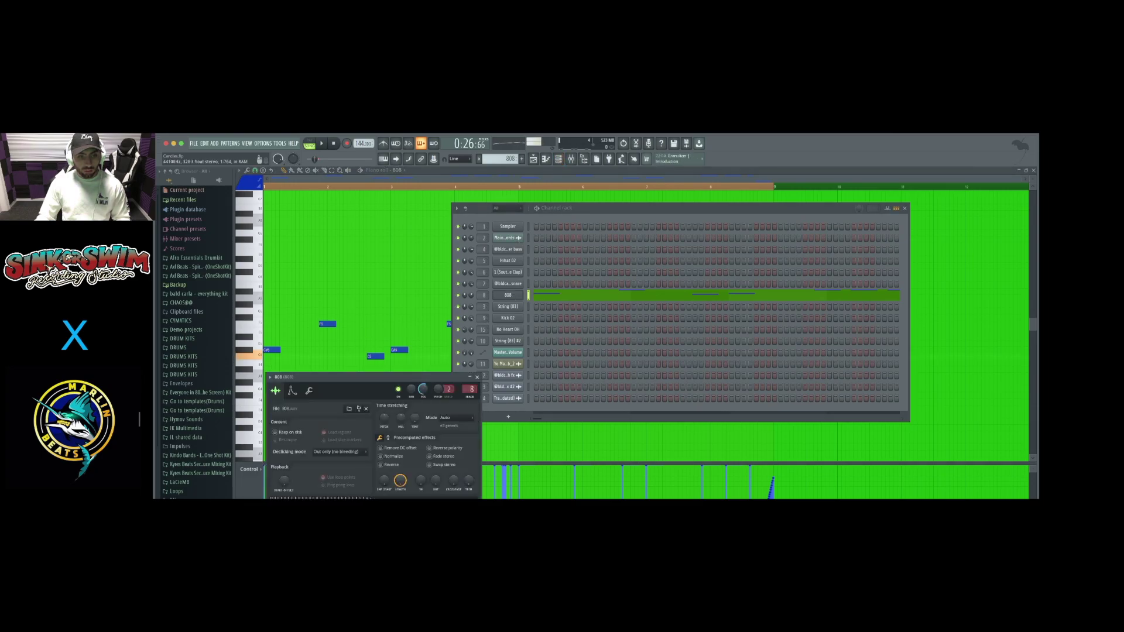
left_click(292, 391)
left_click(275, 391)
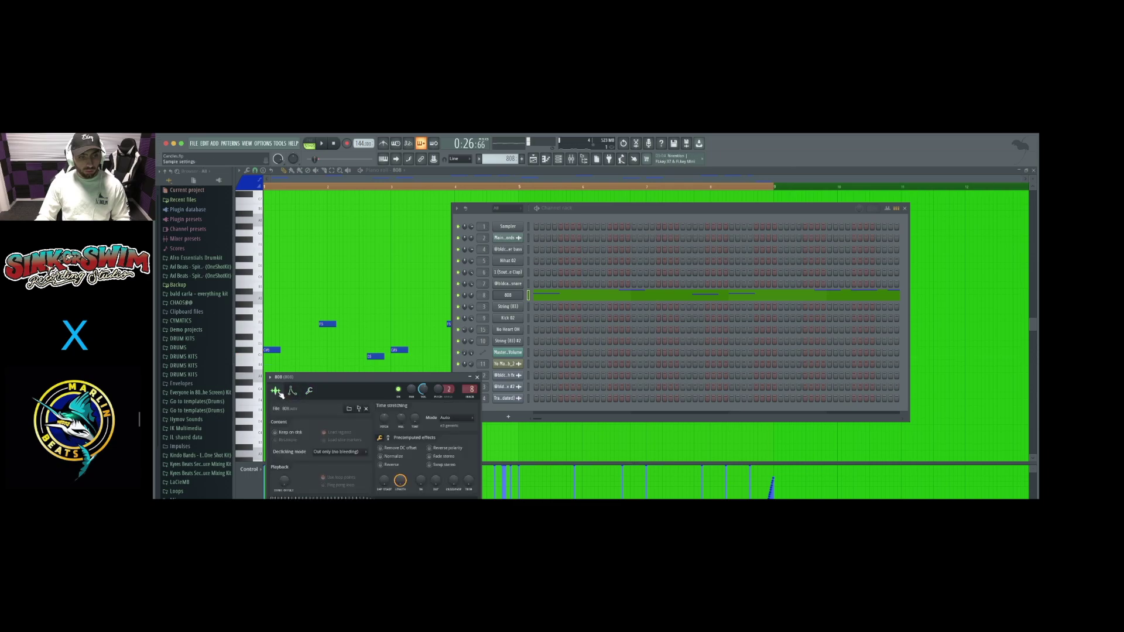
left_click(312, 391)
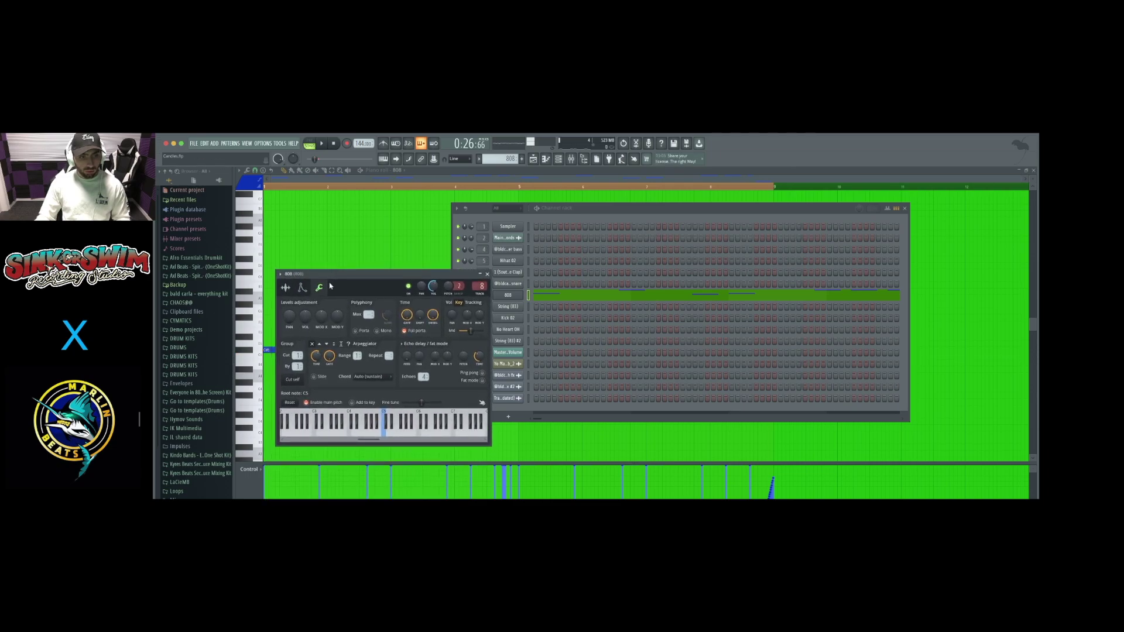
left_click(285, 288)
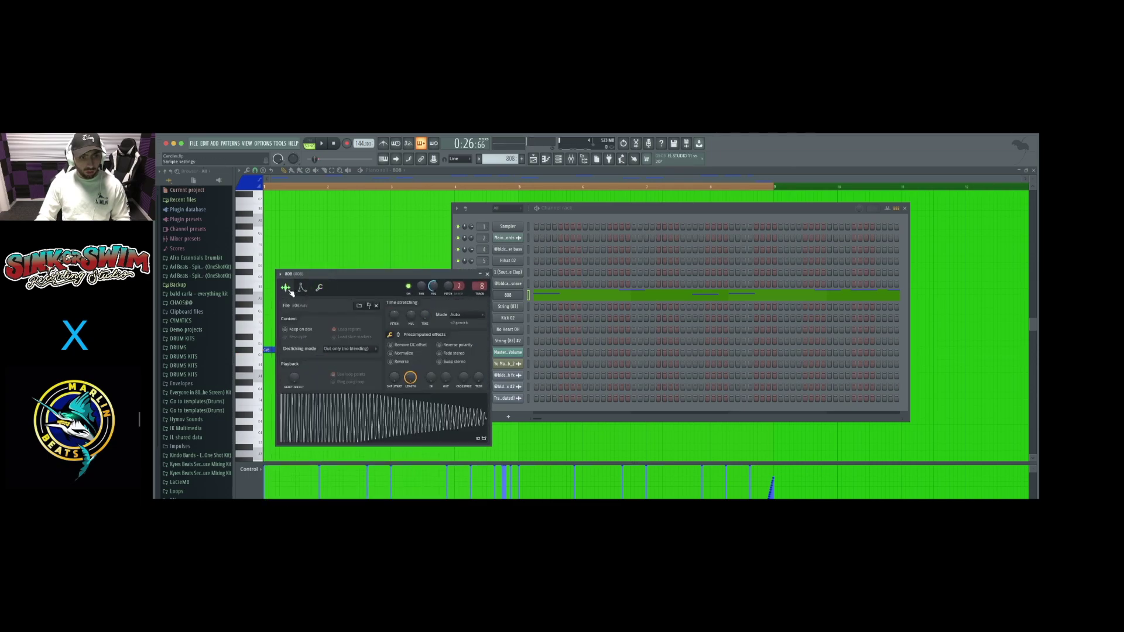
left_click(326, 288)
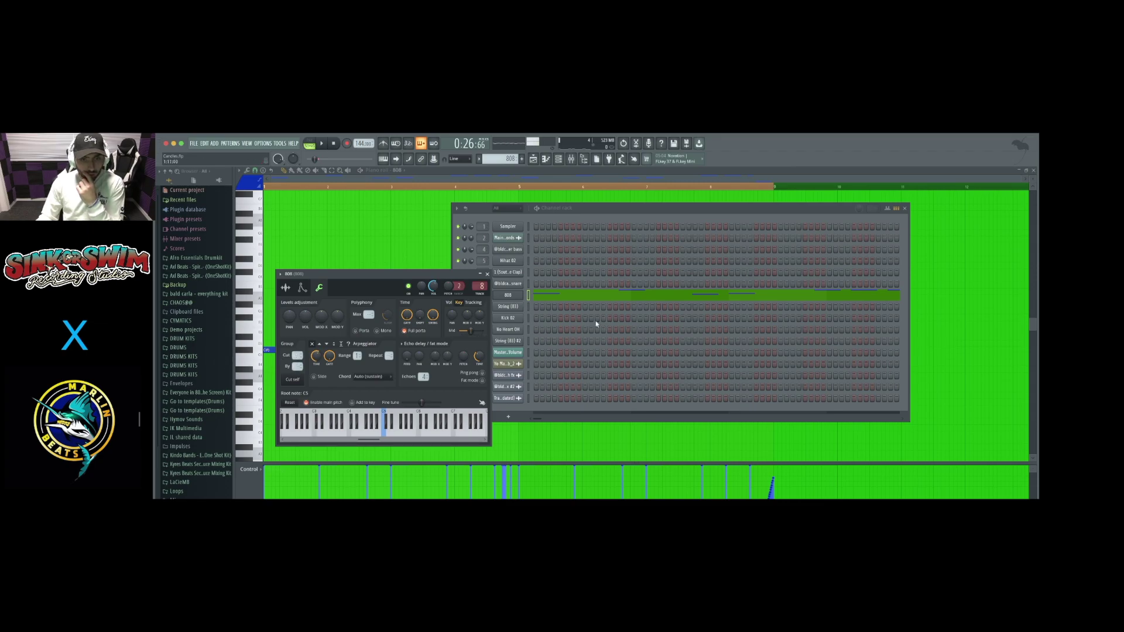
left_click(290, 287)
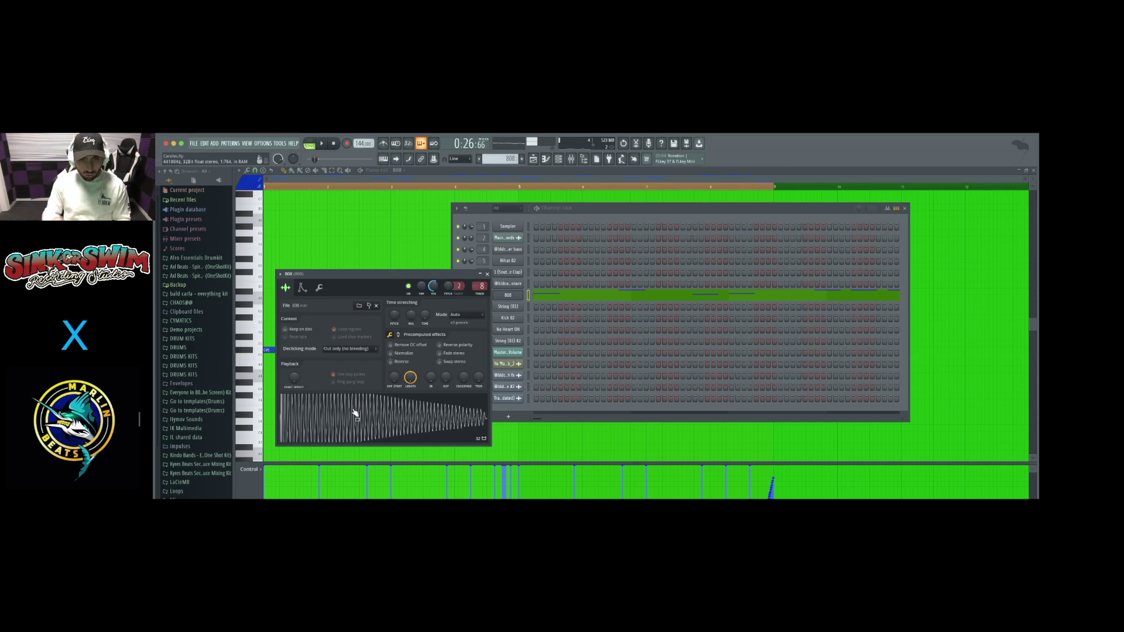
left_click(488, 274)
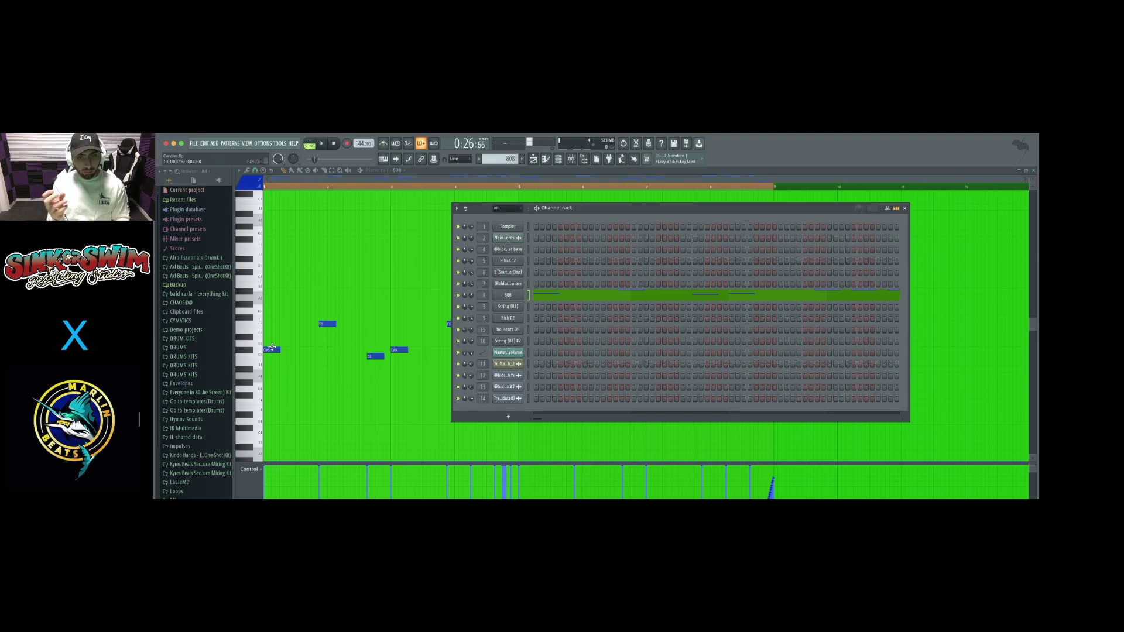
- Play the start of the 808 pattern, and check the cut-itself setting in the 808 channel's miscellaneous settings
key("space")
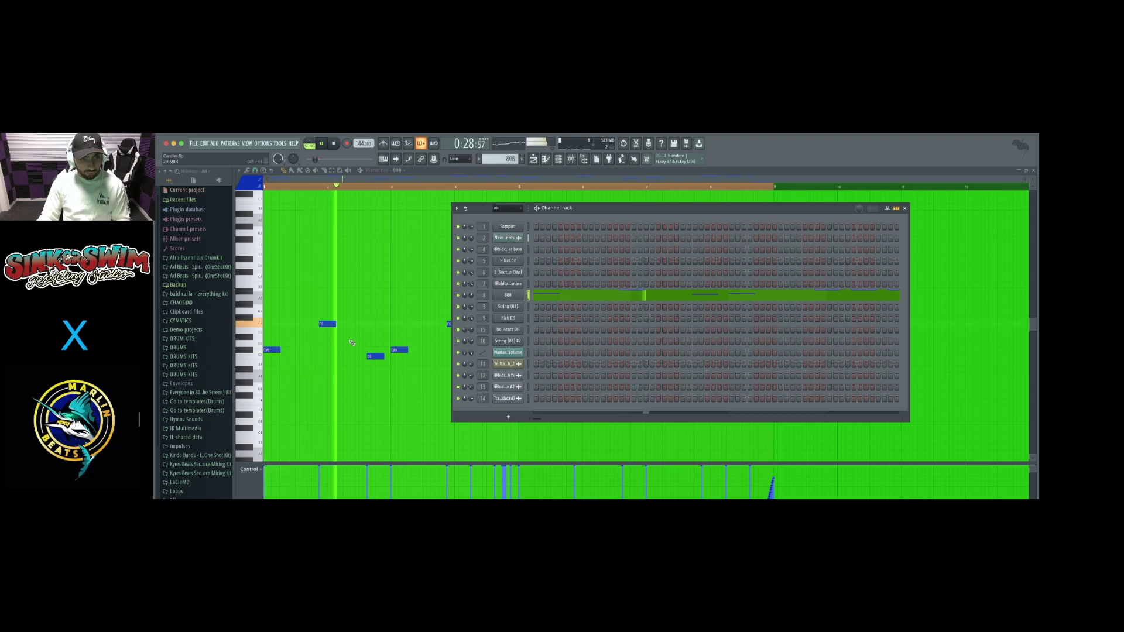
key("space")
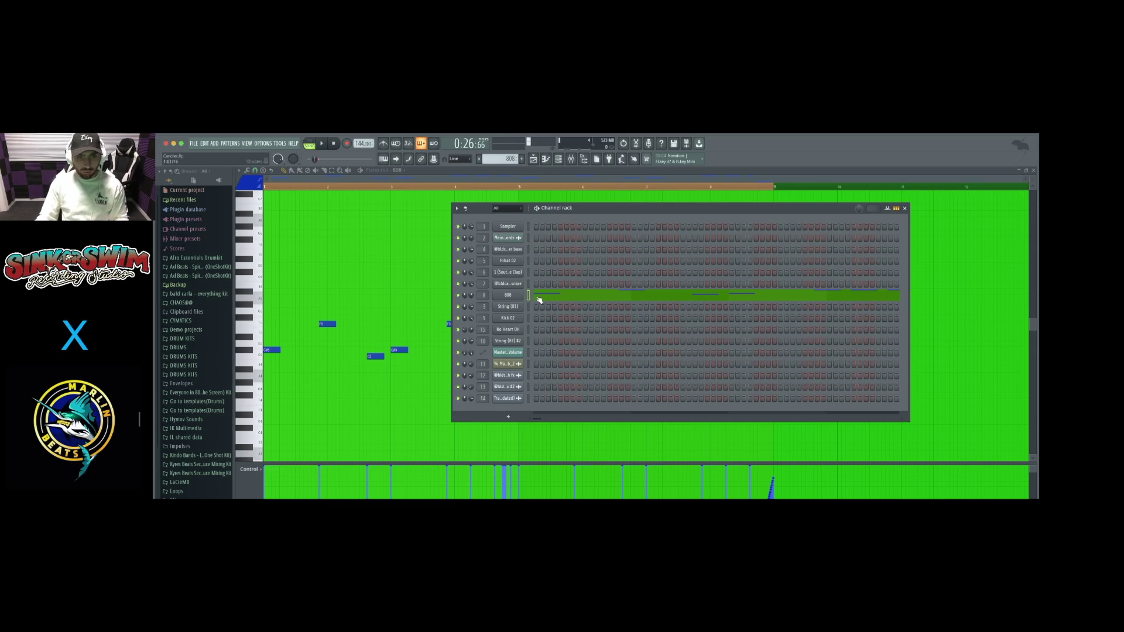
left_click(518, 297)
left_click(302, 288)
left_click(319, 288)
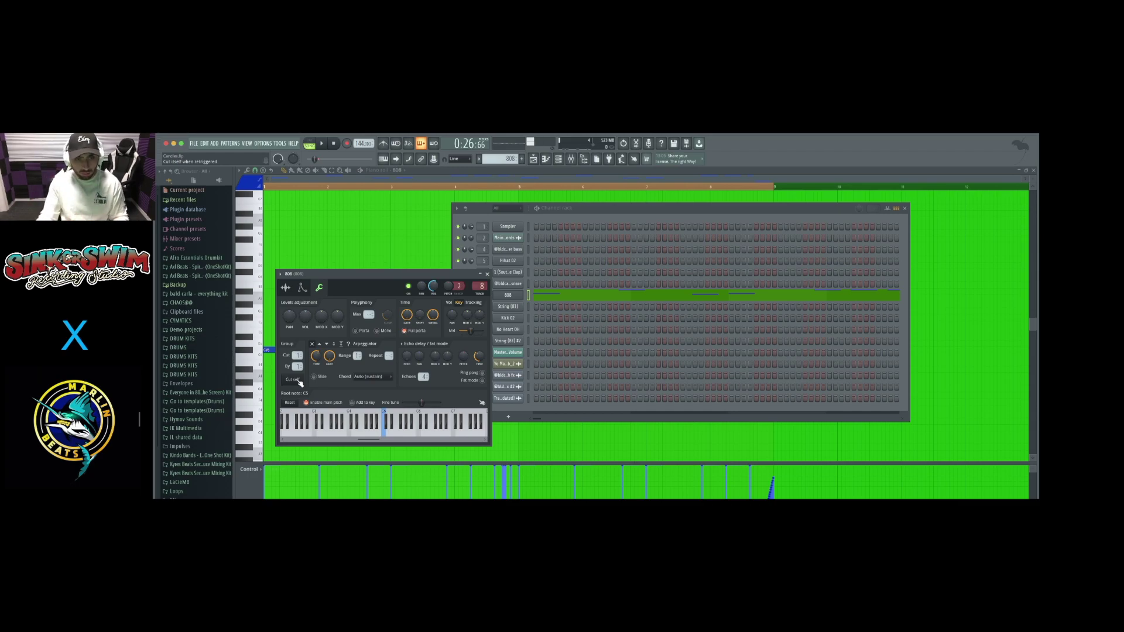
left_click(488, 273)
- Play the full 808 pattern with the channel rack closed, stop playback, and look over its note layout
key("space")
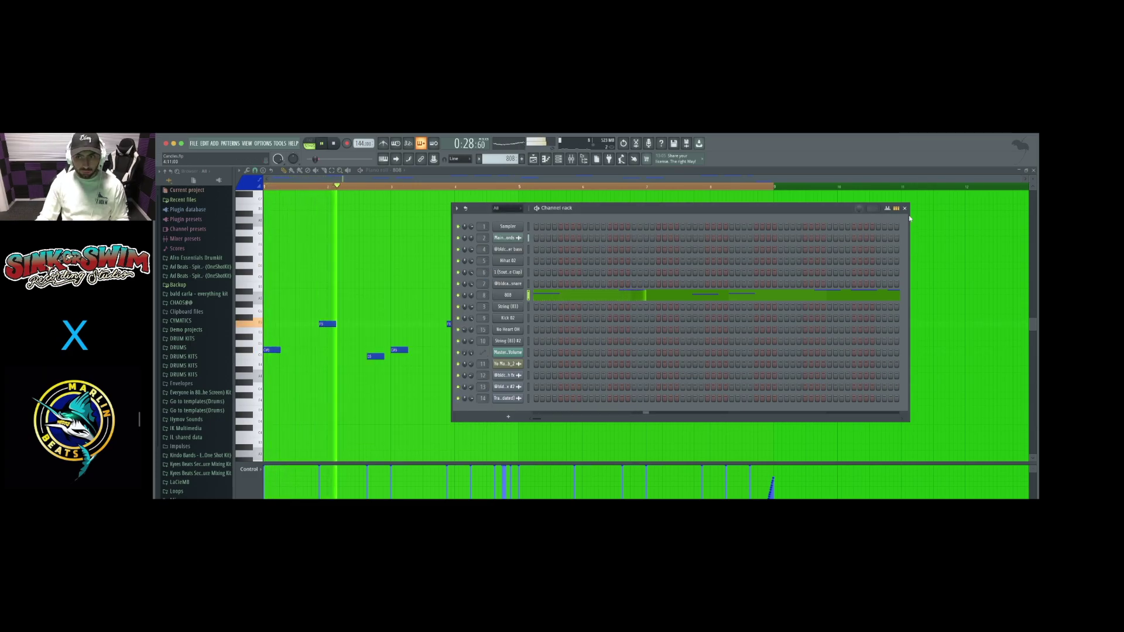
left_click(905, 208)
scroll(508, 163, "down", 3)
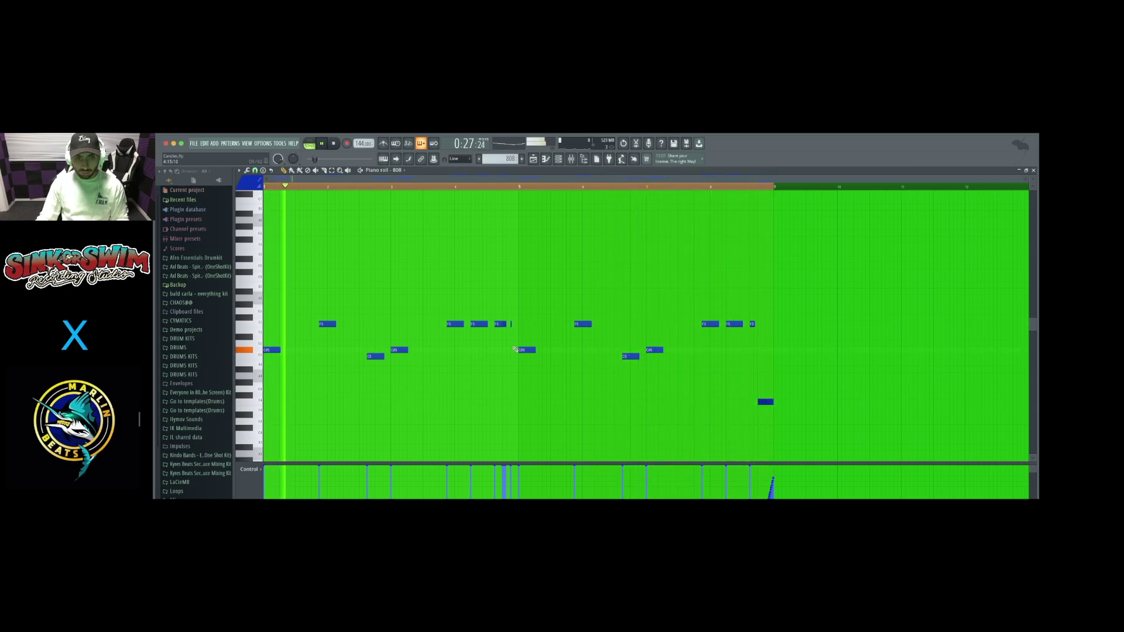
key("space")
scroll(507, 327, "up", 2)
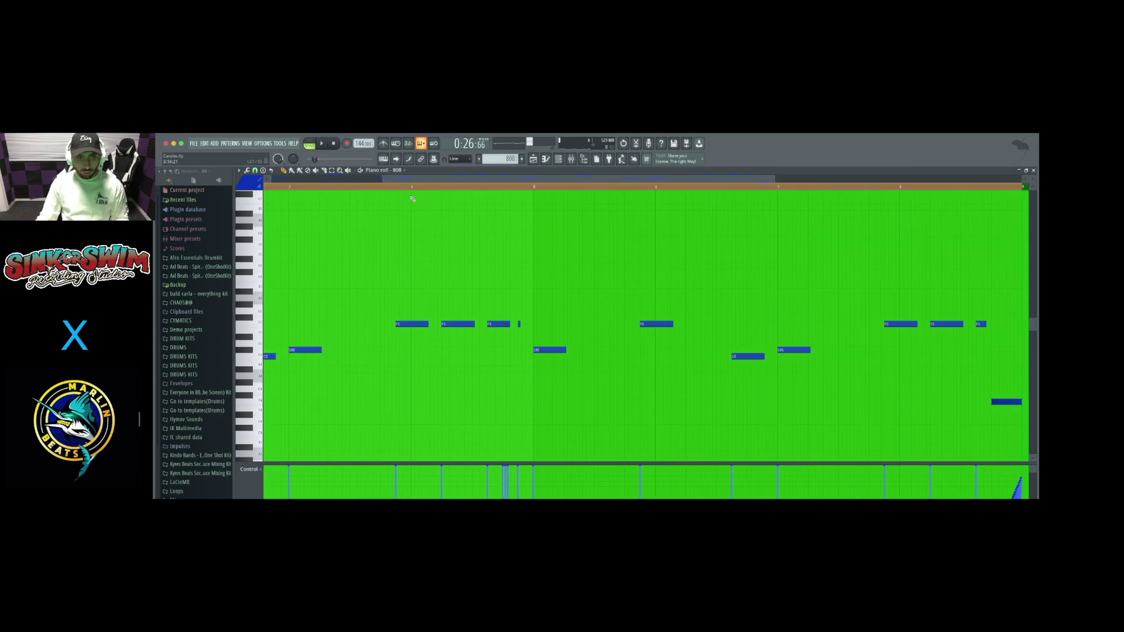
scroll(413, 199, "down", 2)
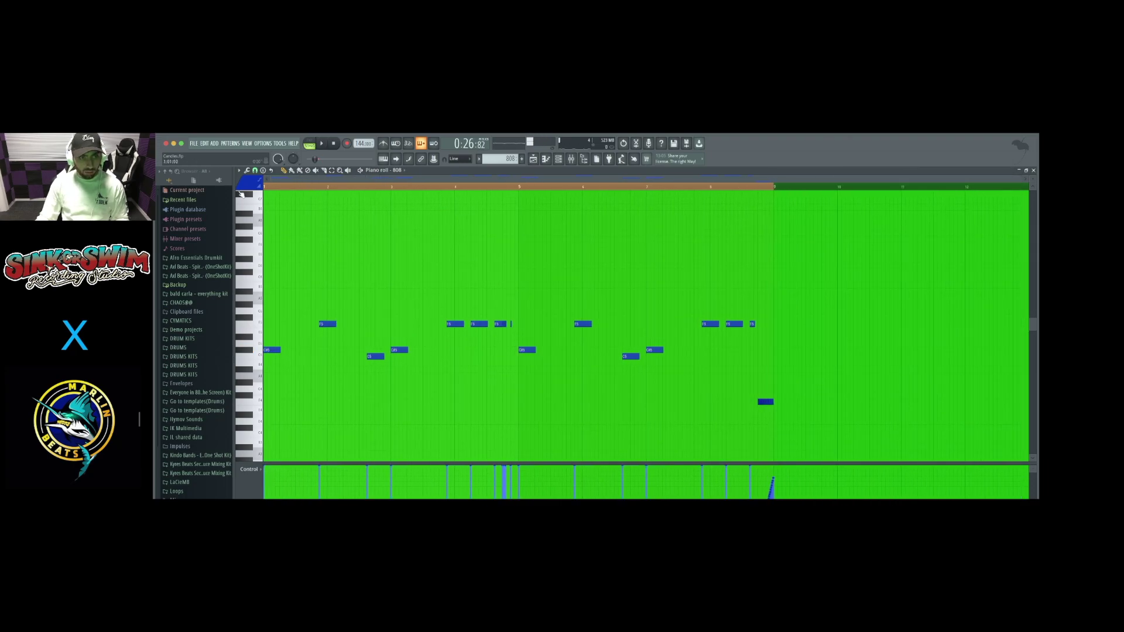
- Replay the opening bars of the 808 pattern and stop near its first group of repeated notes
key("space")
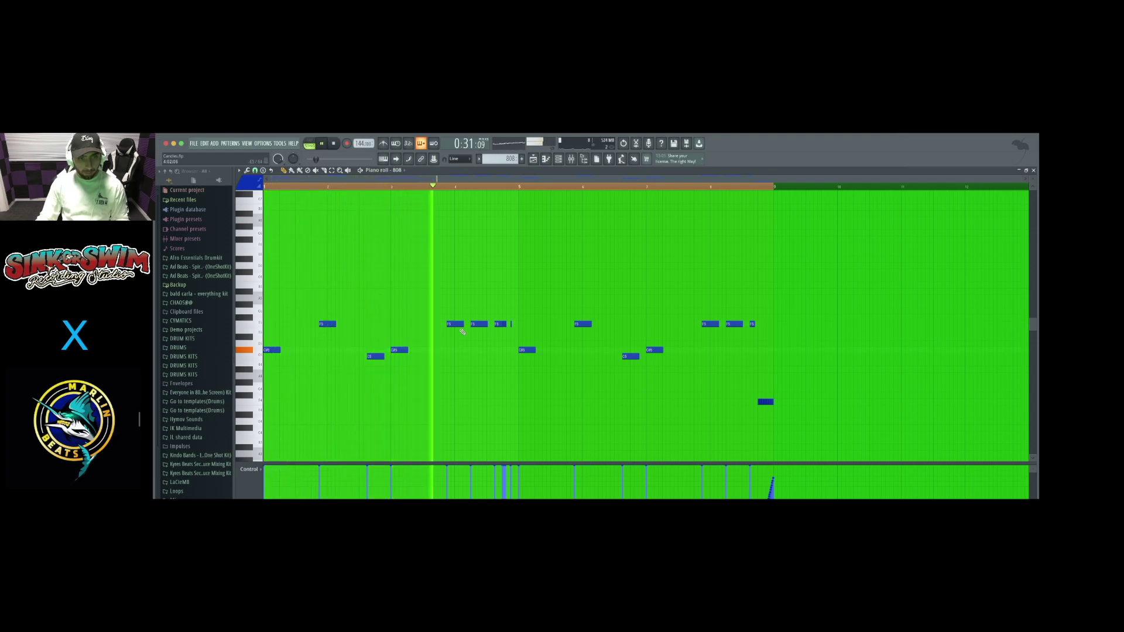
scroll(504, 333, "up", 1)
key("space")
- Try another snap setting with short trial notes below the 808's fast repeats before bar 5, and delete the trial notes
scroll(505, 332, "up", 4)
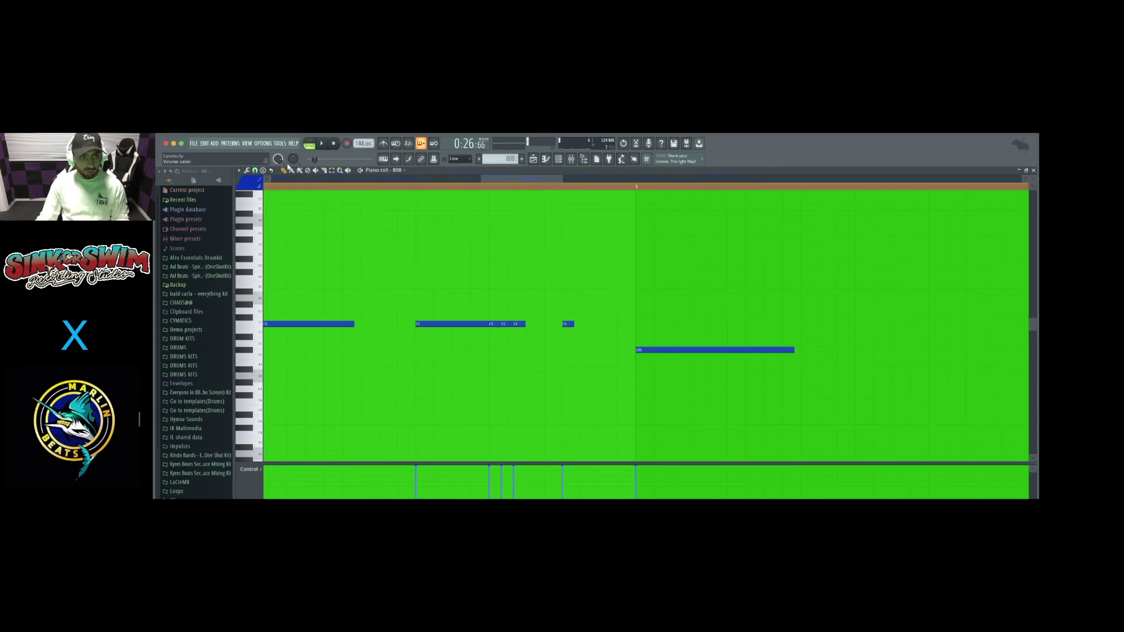
left_click(254, 170)
left_click(261, 229)
left_click(491, 337)
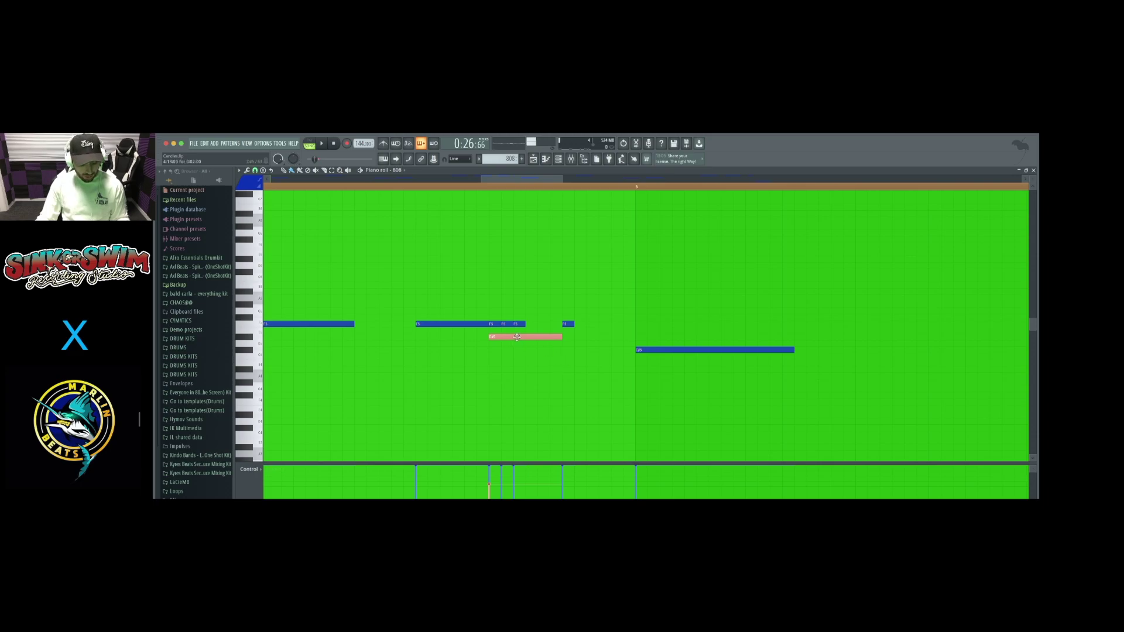
left_click_drag(561, 337, 519, 339)
left_click(503, 338)
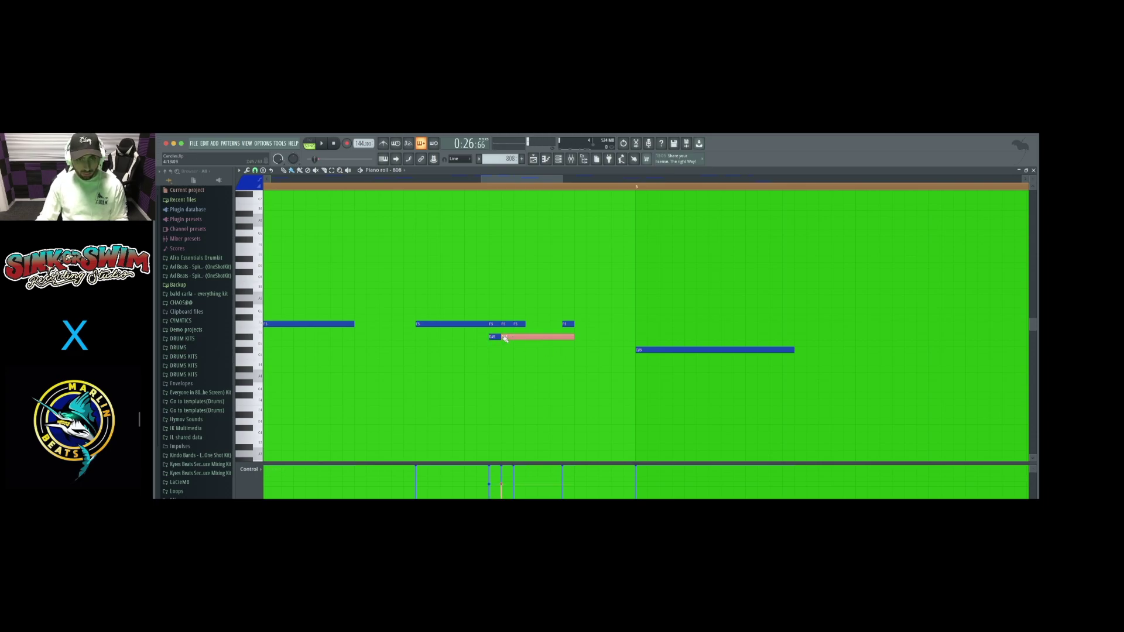
right_click(508, 339)
- Examine the low rapid-note roll and its velocity ramp at the end of the 808 pattern
scroll(510, 362, "down", 5)
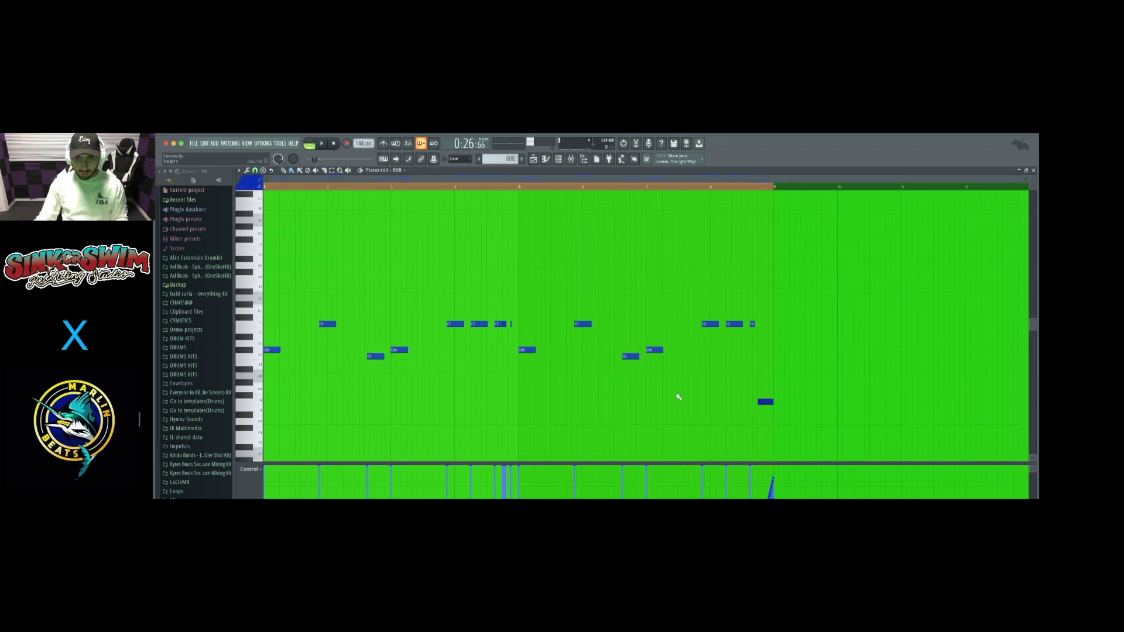
scroll(790, 429, "up", 5)
scroll(790, 428, "up", 1)
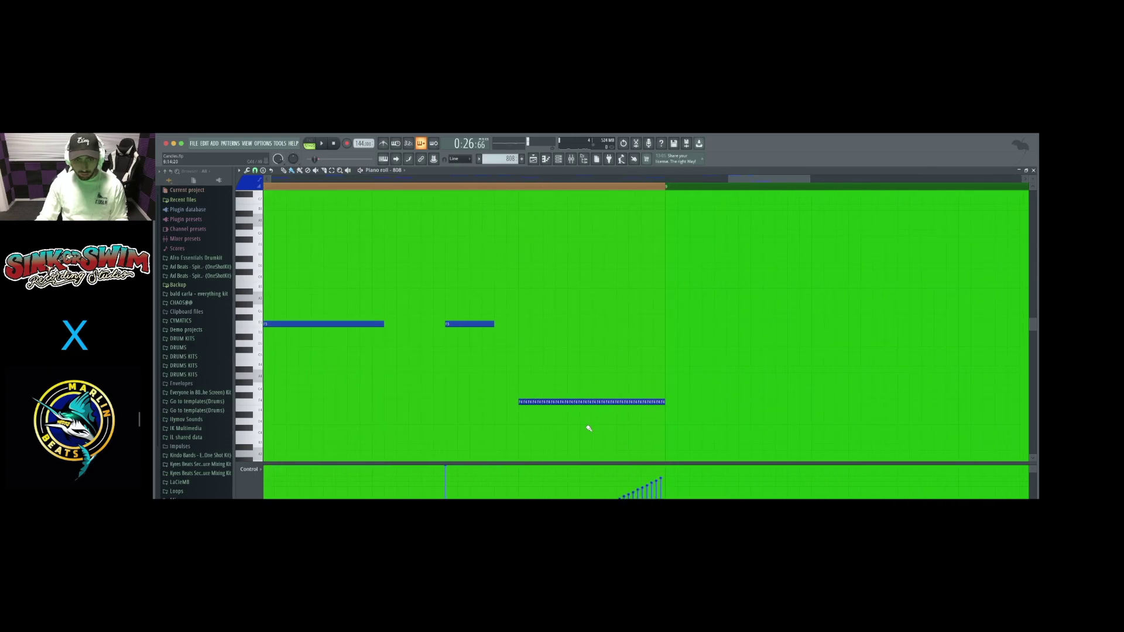
scroll(589, 429, "down", 2)
scroll(589, 428, "down", 5)
scroll(589, 429, "up", 5)
scroll(589, 429, "down", 2)
scroll(561, 334, "down", 4)
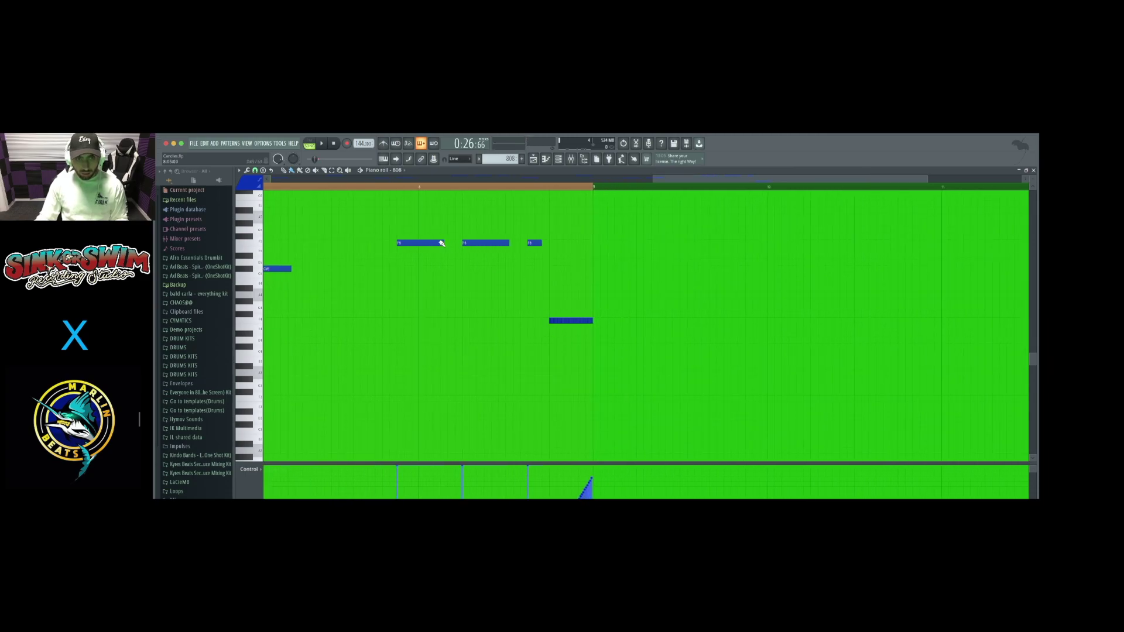
- Play the end of the 808 pattern from just before bar 8, stop, and view the closing roll up close
left_click(403, 189)
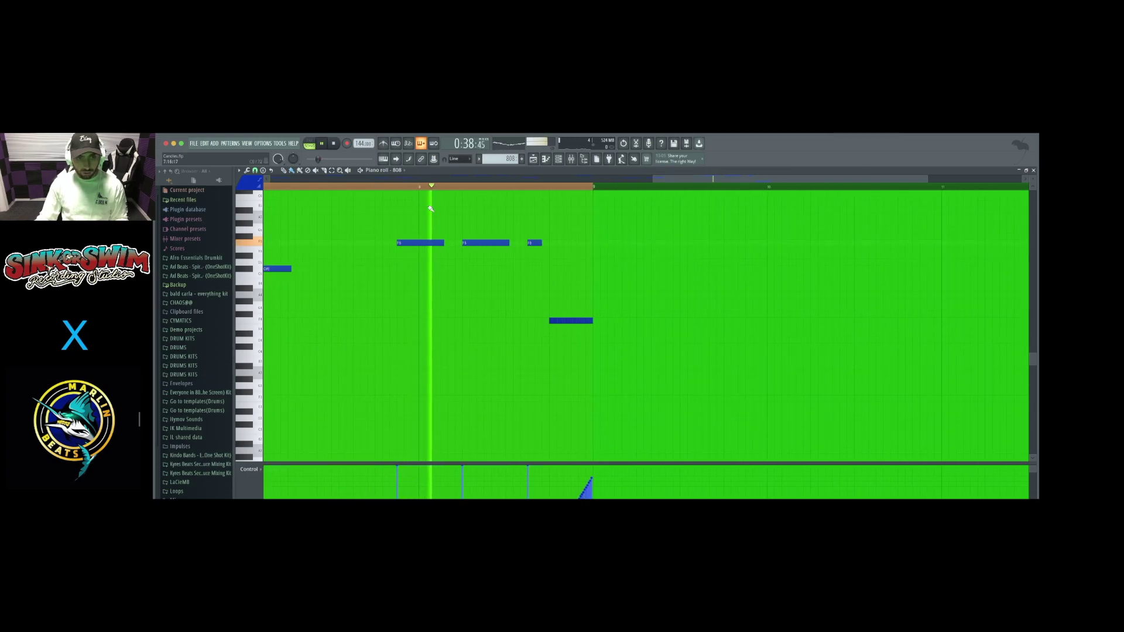
key("space")
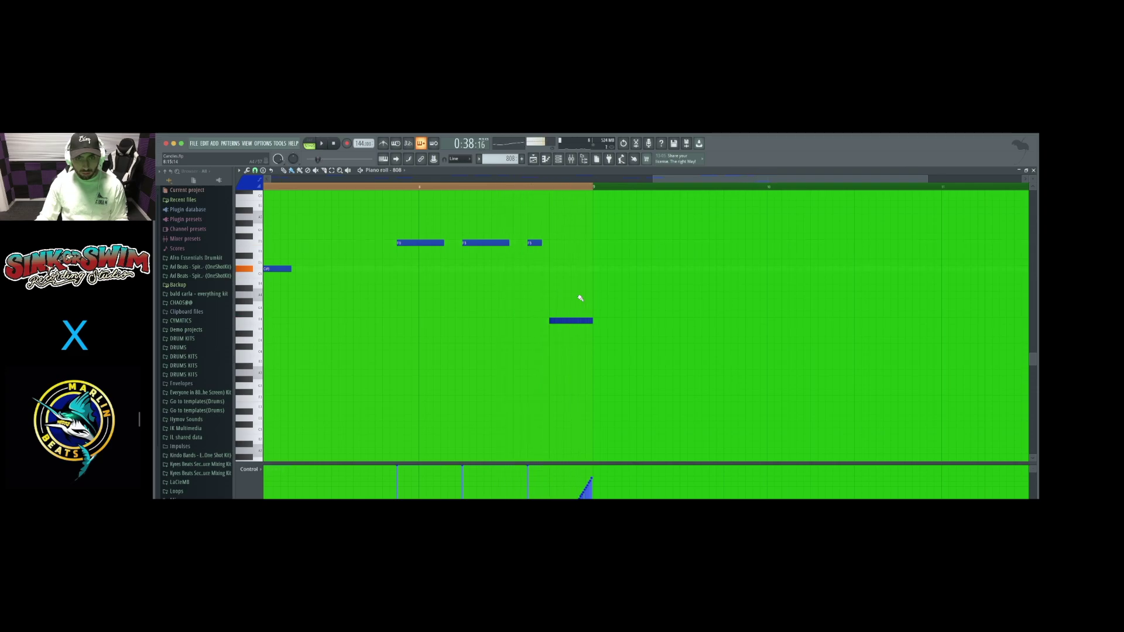
scroll(553, 321, "up", 3)
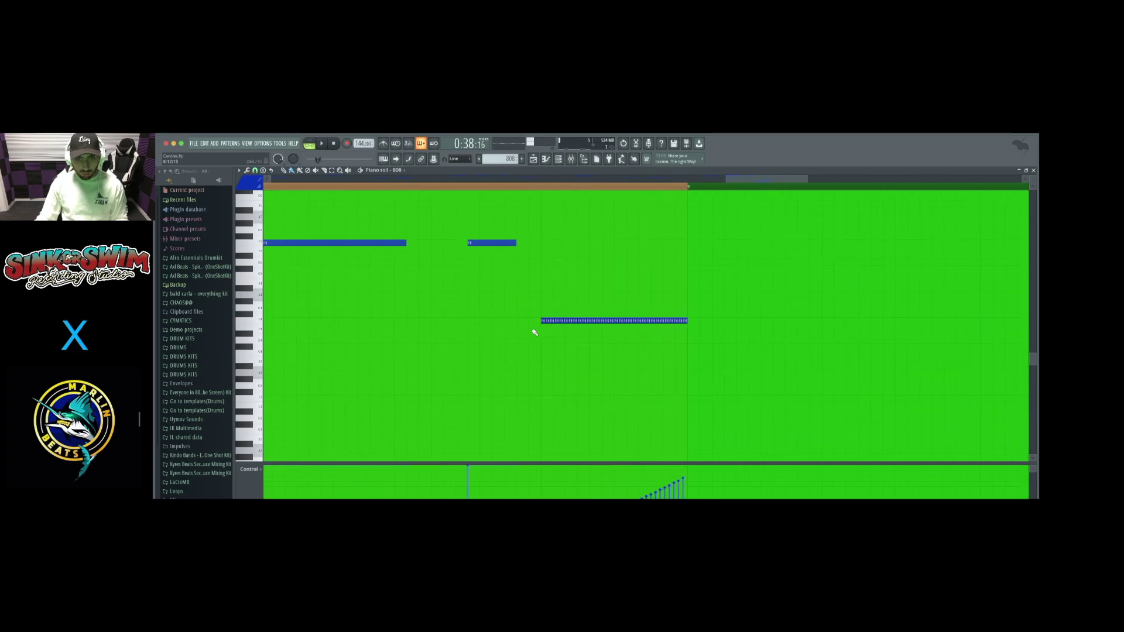
- Try chopping a long trial note above the closing 808 roll into fast repeats with a finer time multiplier, and remove it
left_click_drag(553, 244, 691, 254)
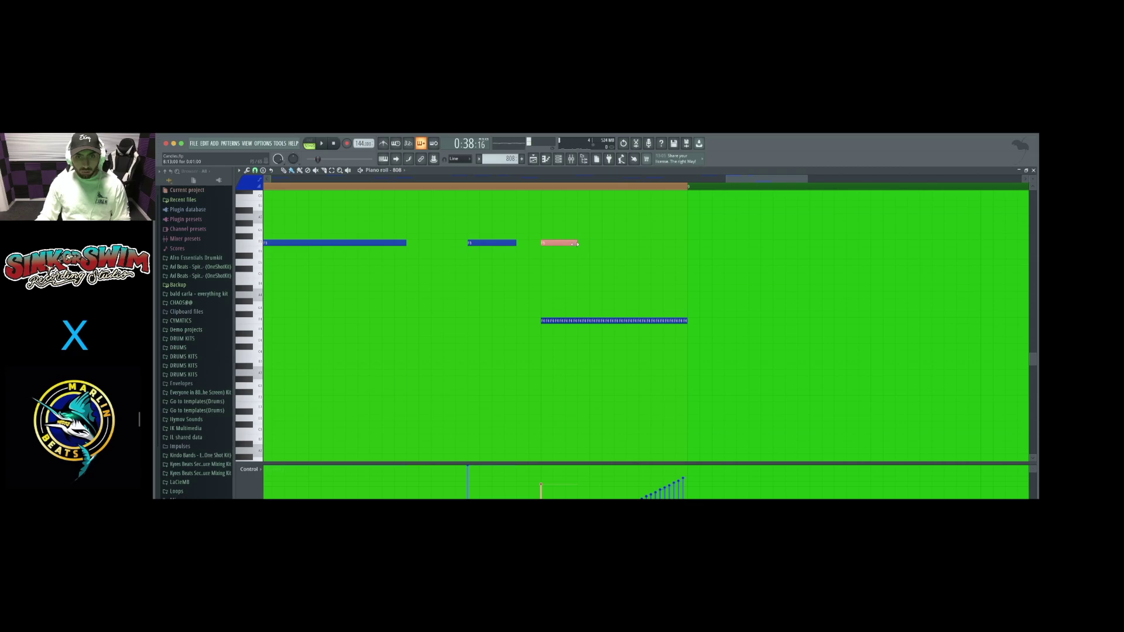
left_click_drag(616, 243, 685, 250)
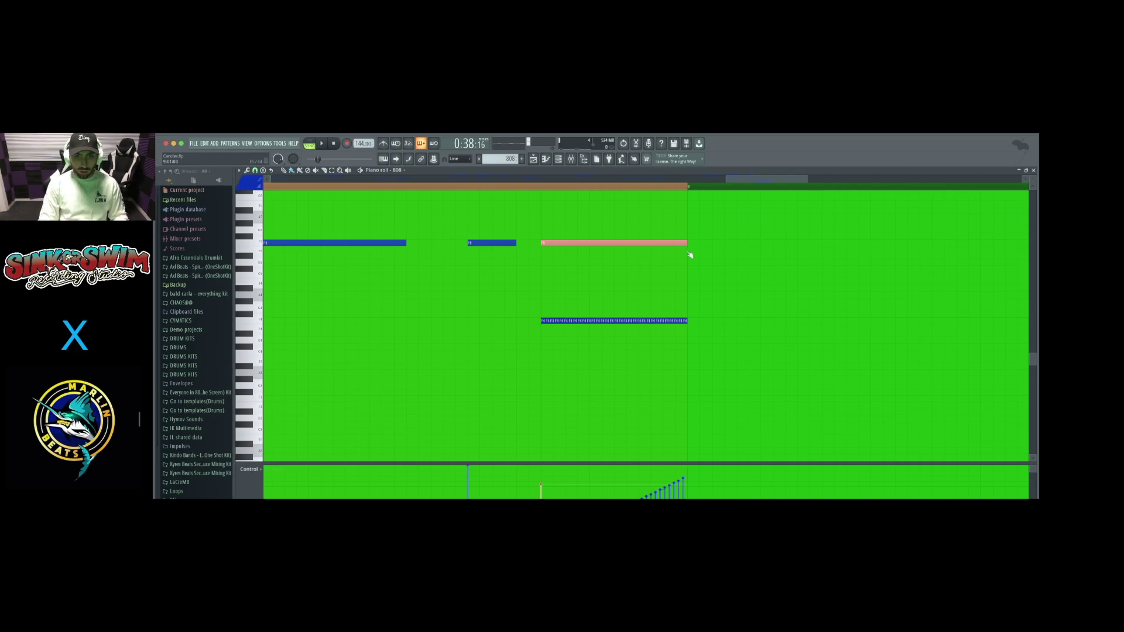
key("alt+u")
left_click_drag(804, 321, 780, 292)
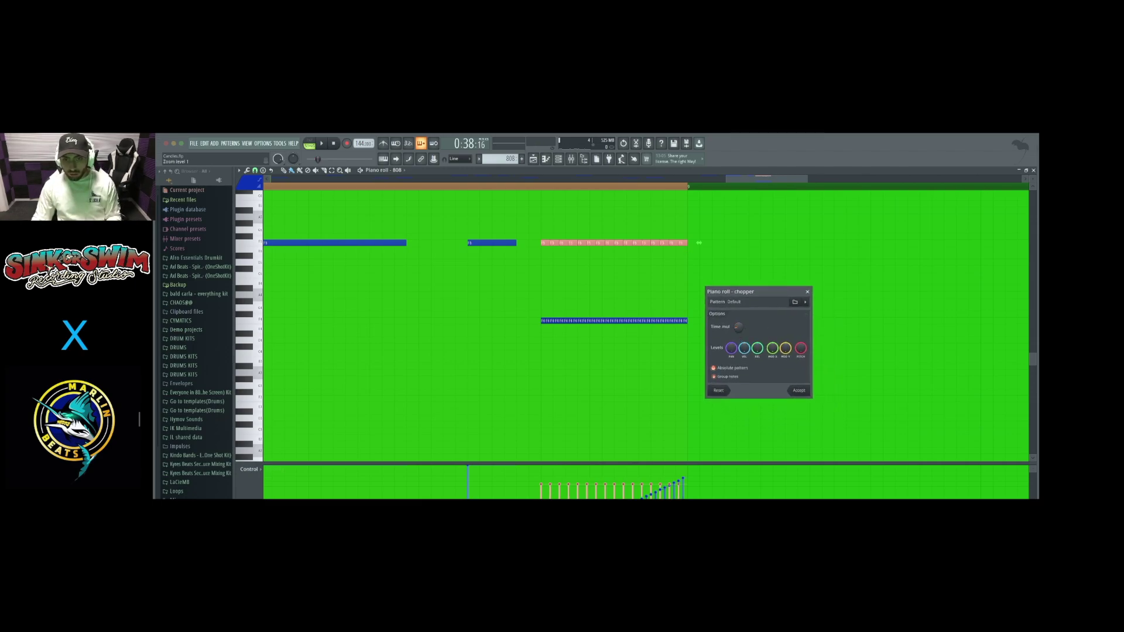
mouse_move(739, 327)
left_mouse_down()
mouse_move(739, 317)
mouse_move(739, 339)
left_mouse_up()
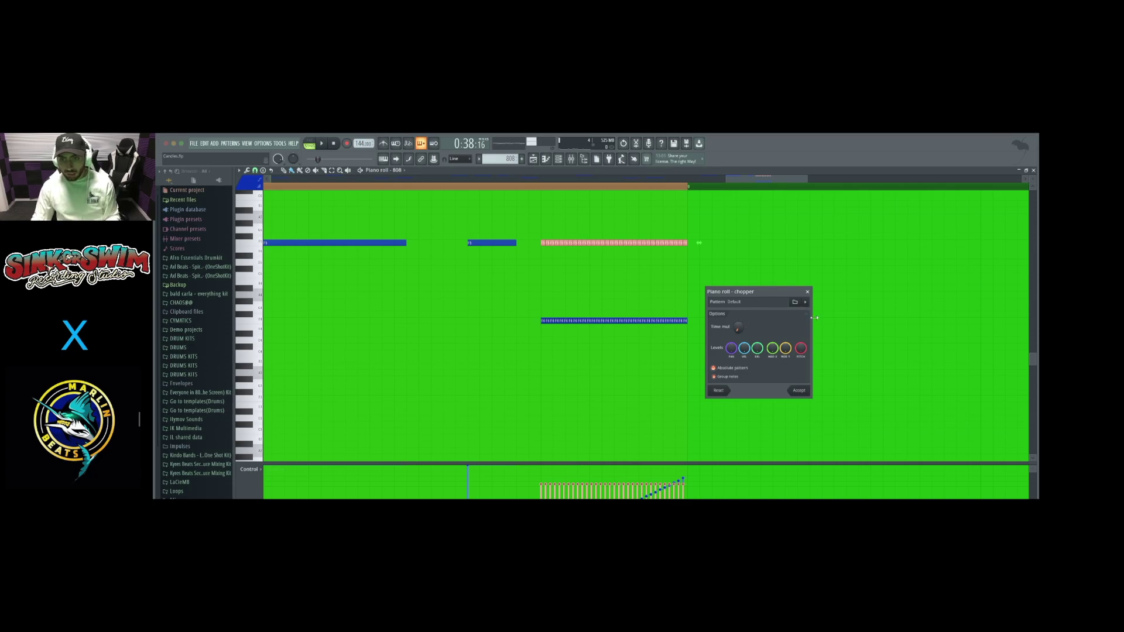
left_click(808, 291)
right_click(611, 243)
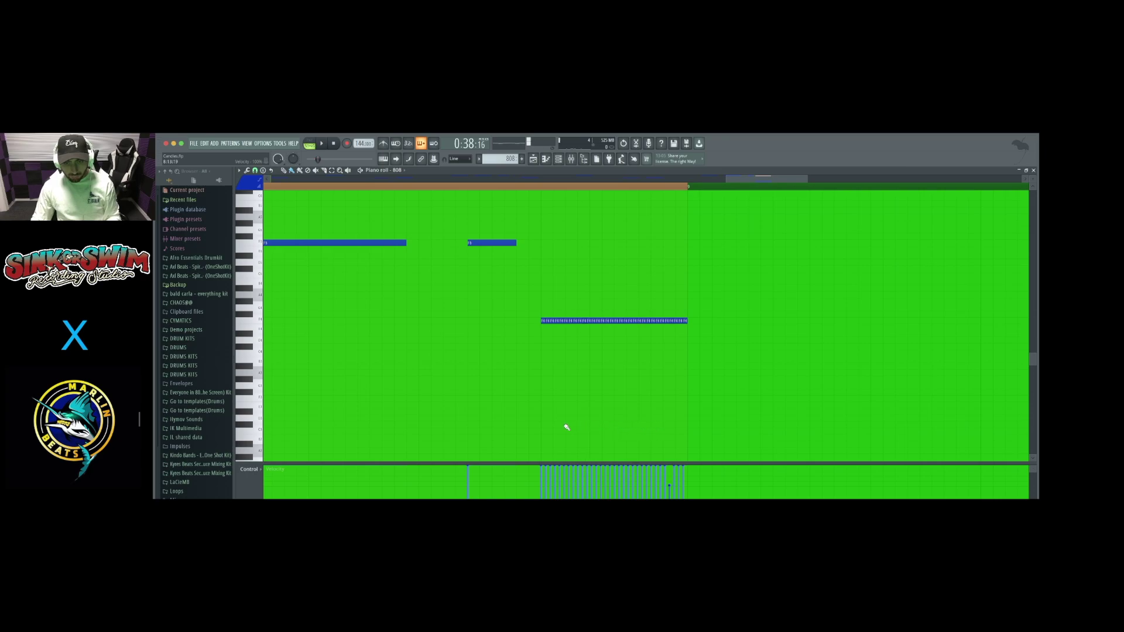
- Play the closing 808 roll from just before its start, view the whole pattern, and return to the arrangement
left_click(410, 188)
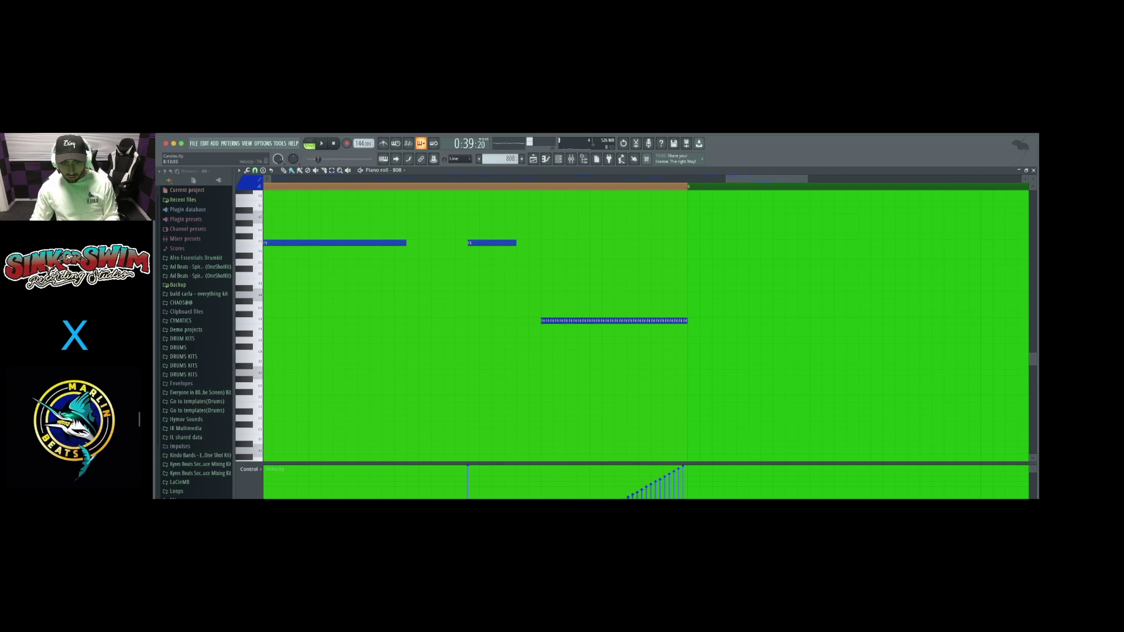
key("space")
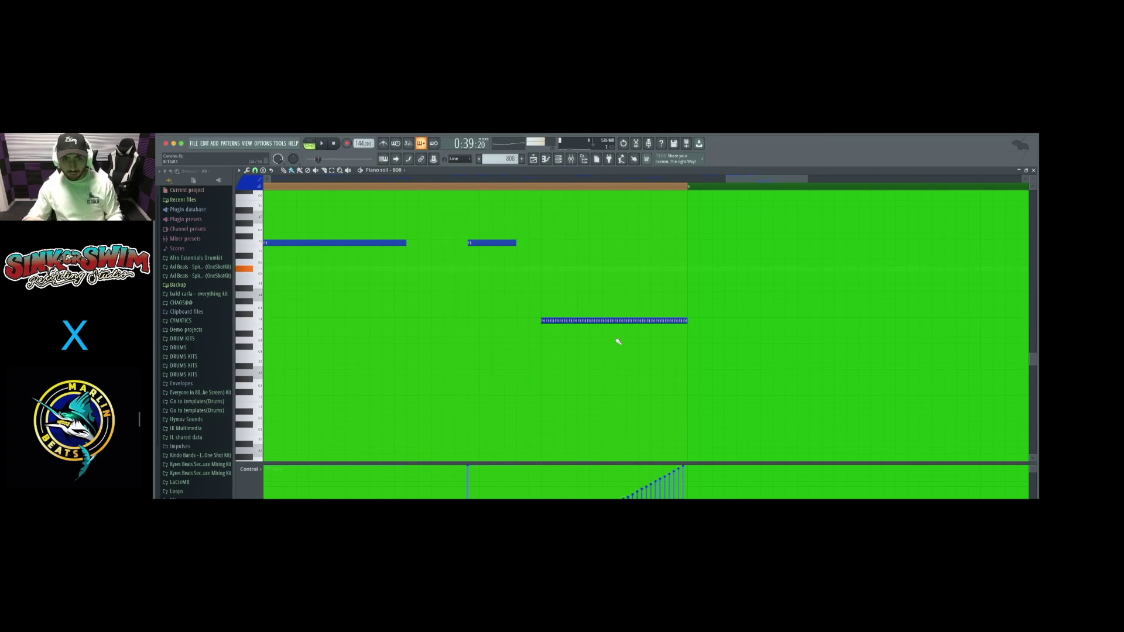
scroll(619, 341, "down", 5)
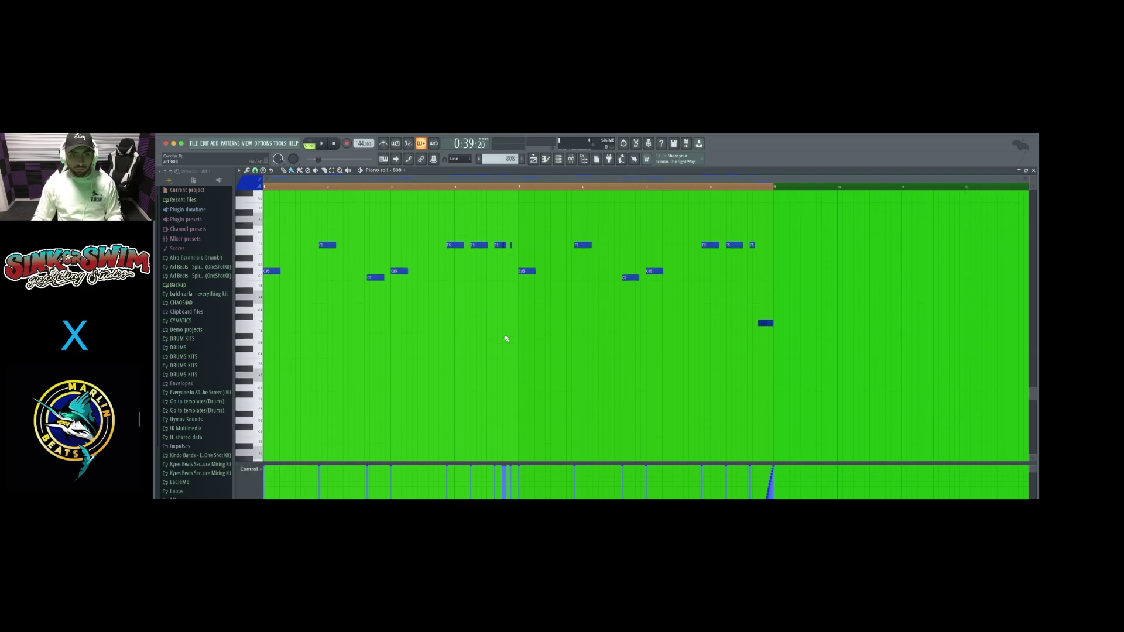
scroll(505, 337, "up", 3)
left_click(1033, 171)
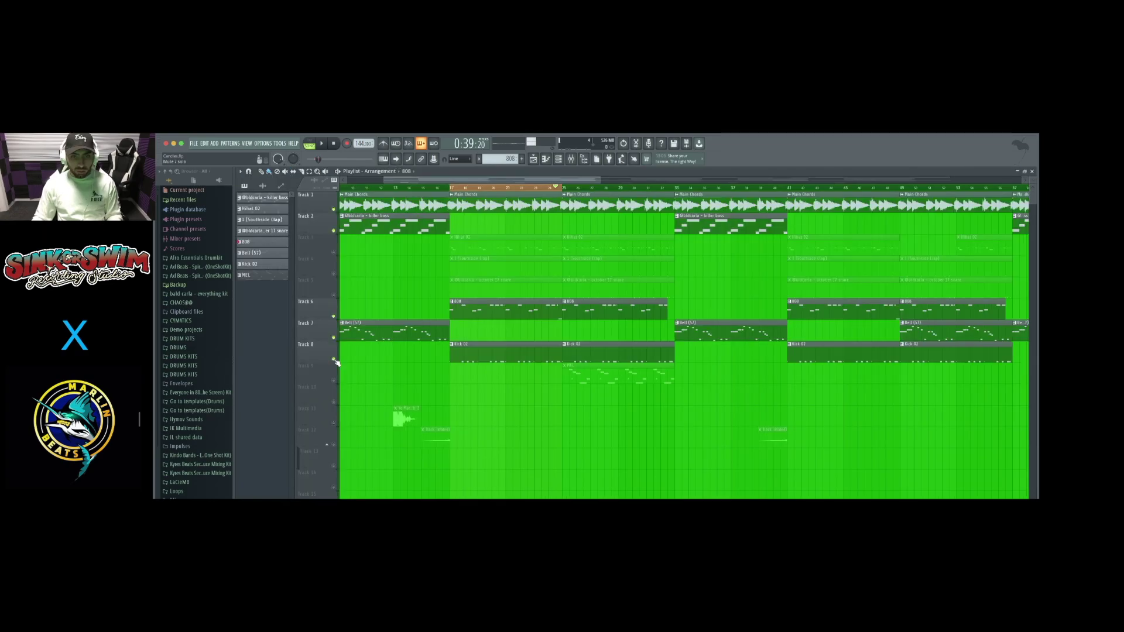
- Unmute the hi-hat, clap and snare tracks and mute the kick on track 8
left_click(333, 253)
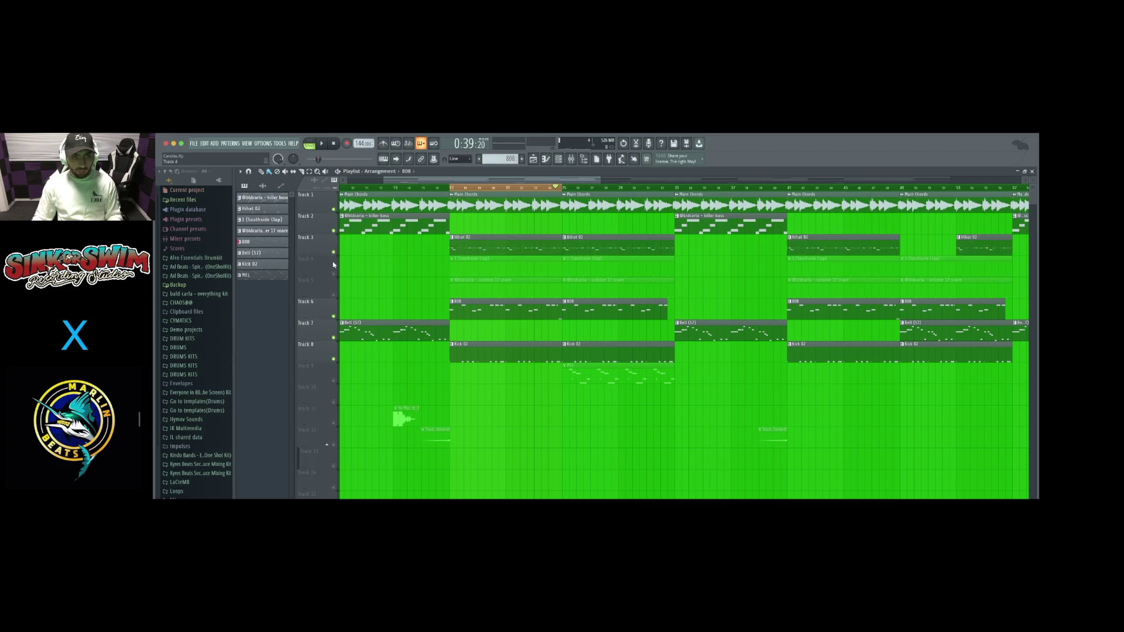
left_click(334, 274)
left_click(334, 295)
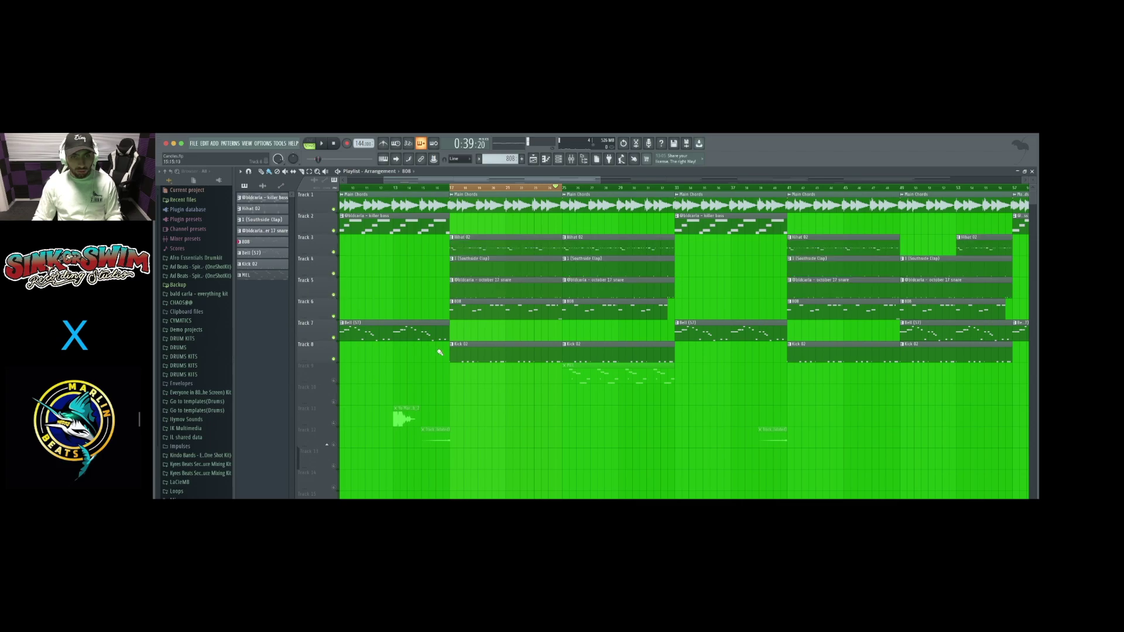
left_click(333, 359)
- Clear the loop selection and play the arrangement from bar 9 until the drums enter at bar 17, and stop
key("space")
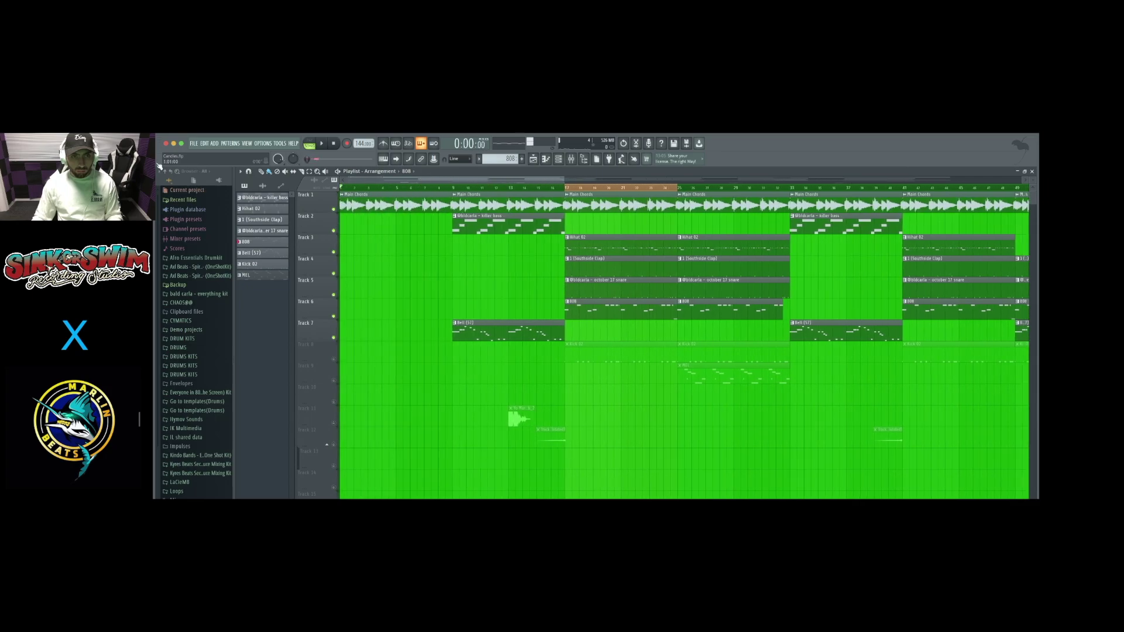
left_click(454, 187)
left_click(457, 188)
key("space")
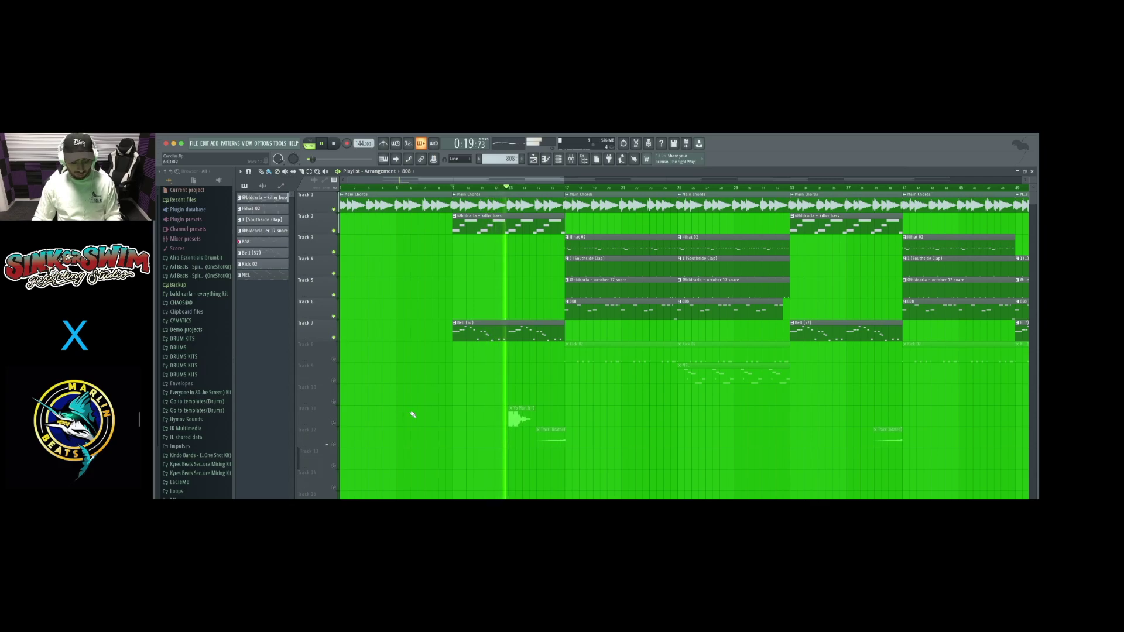
scroll(413, 415, "down", 3)
scroll(412, 414, "down", 2)
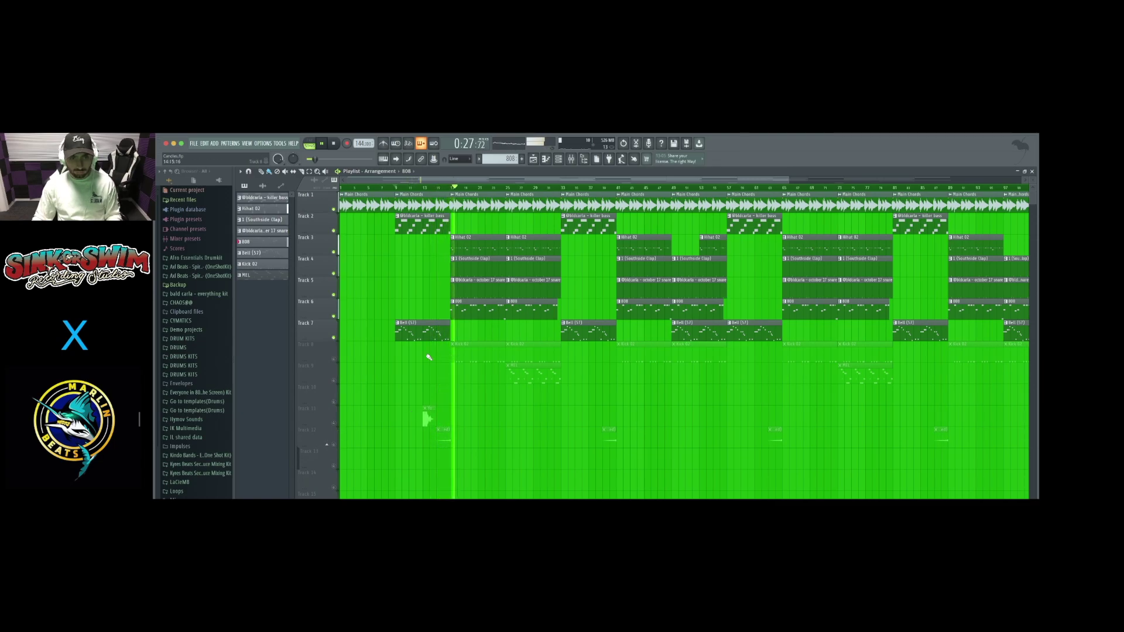
key("space")
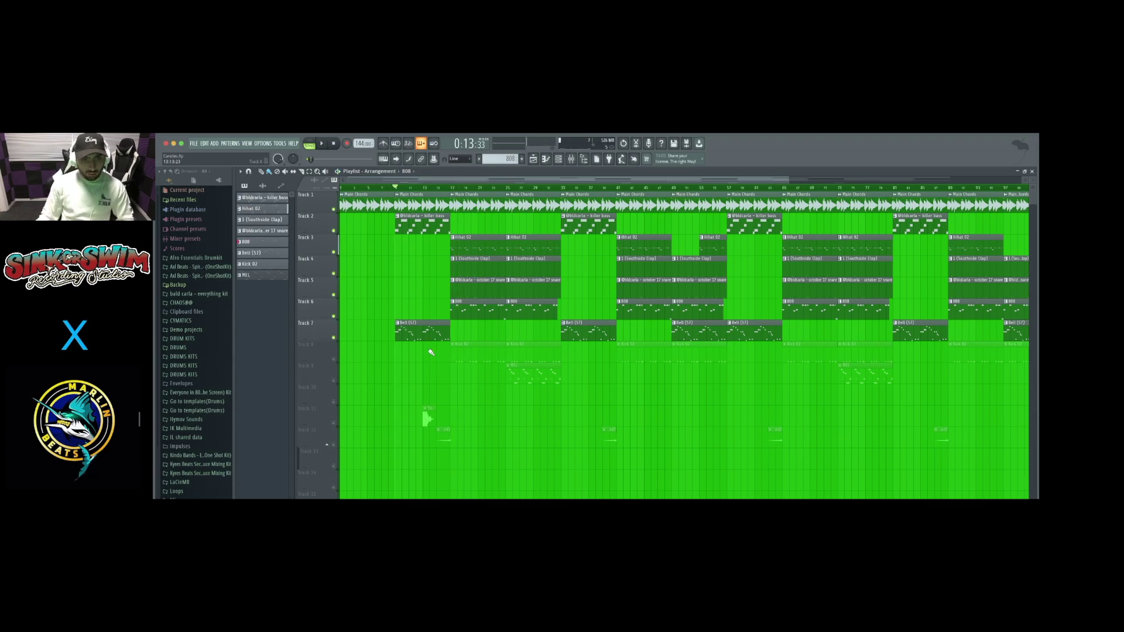
- Unmute tracks 11 and 12 and play their transition sounds from bar 13 up to the drum entry
left_click(334, 424)
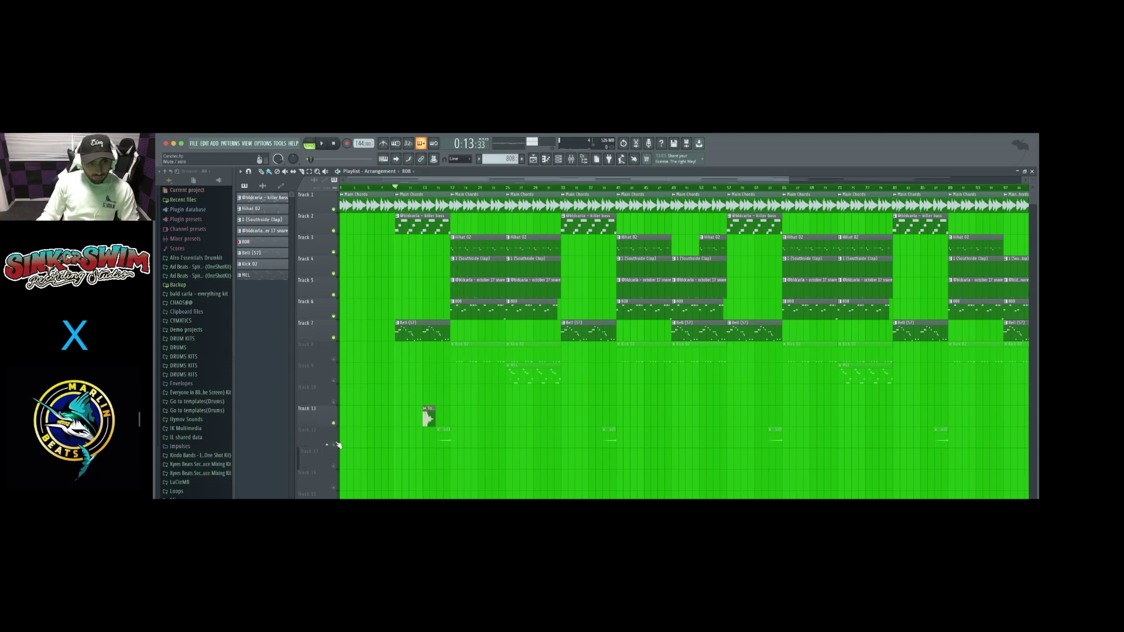
left_click(335, 445)
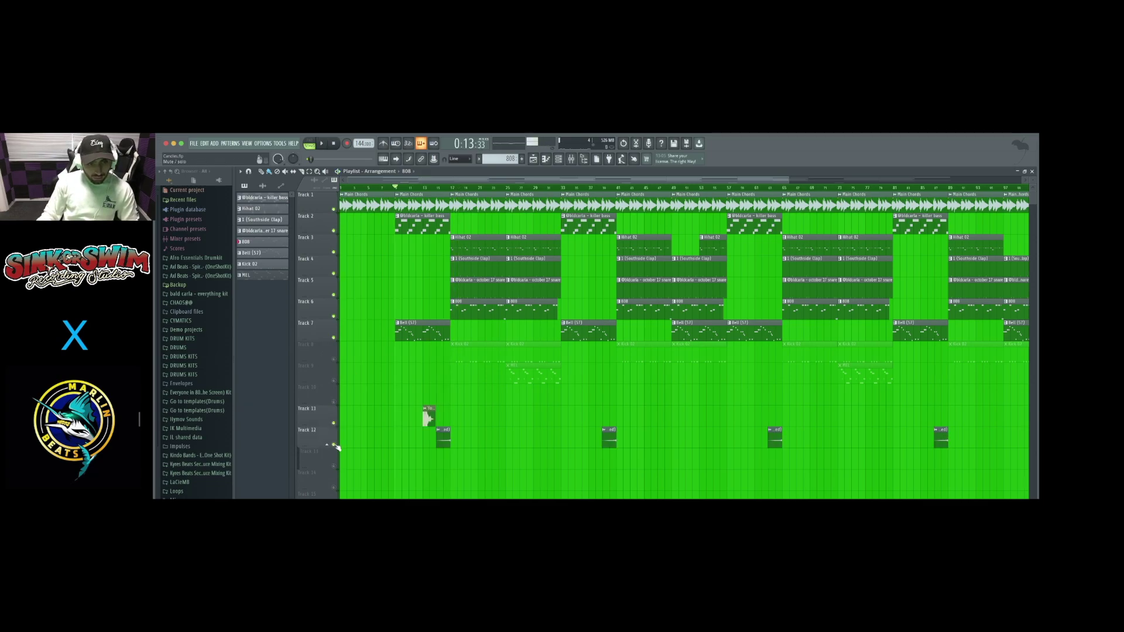
left_click(423, 188)
key("space")
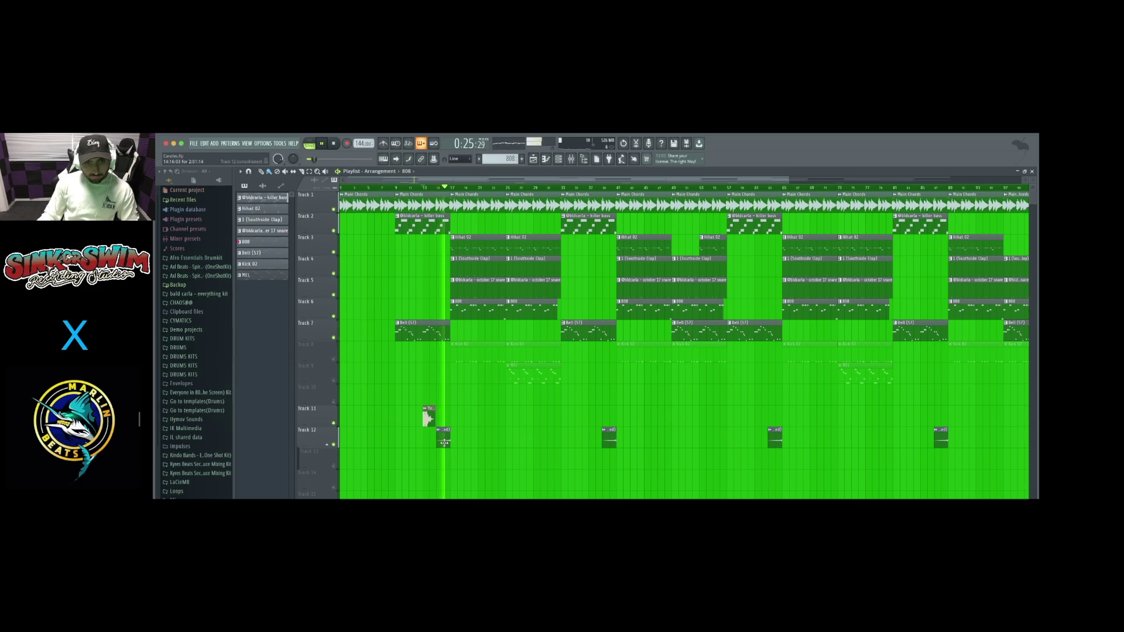
key("space")
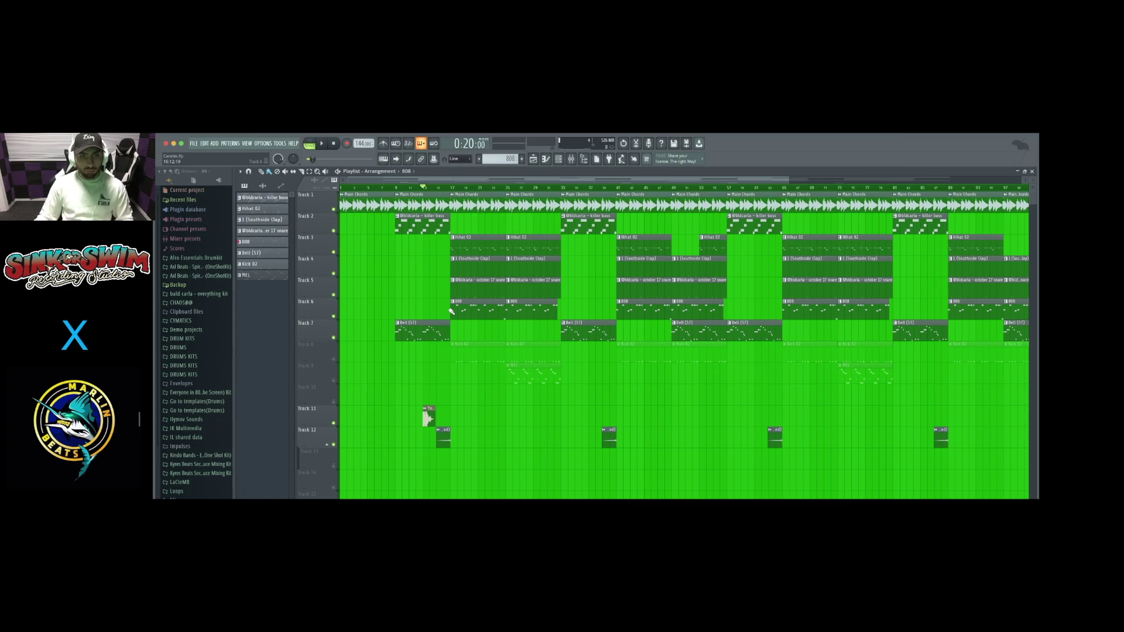
- Unmute the kick on track 8 and set the loop selection over its first clip, from bar 17 to bar 25
scroll(450, 319, "up", 1)
left_click(333, 359)
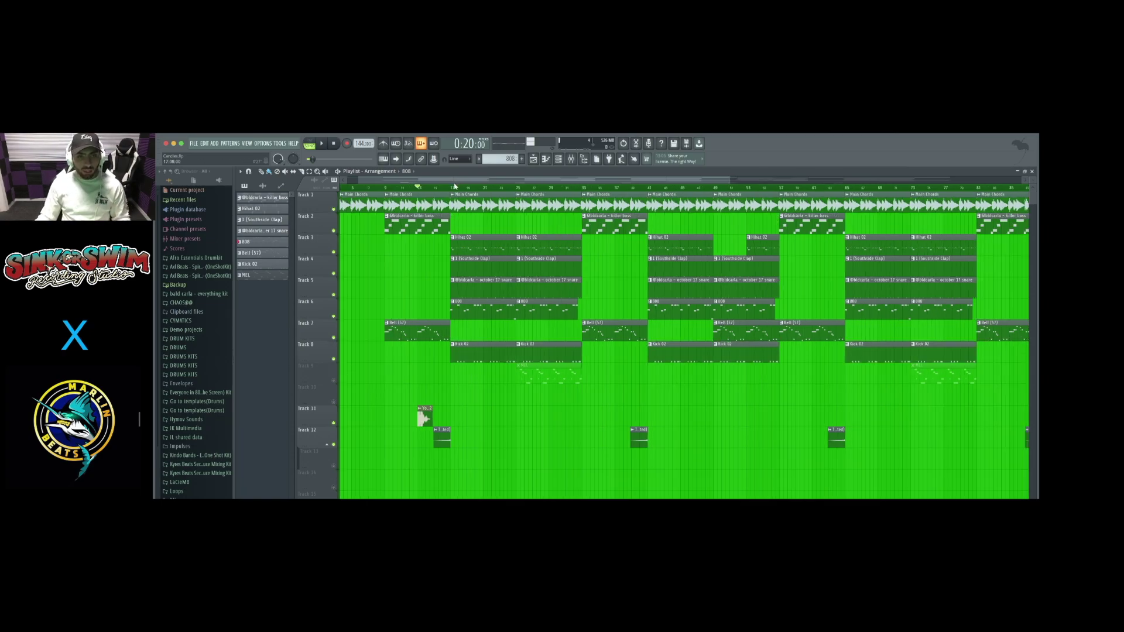
left_click_drag(454, 189, 518, 197)
- Open the notes of the first Kick 02 clip and examine the kick channel's sample settings and waveform
double_click(488, 351)
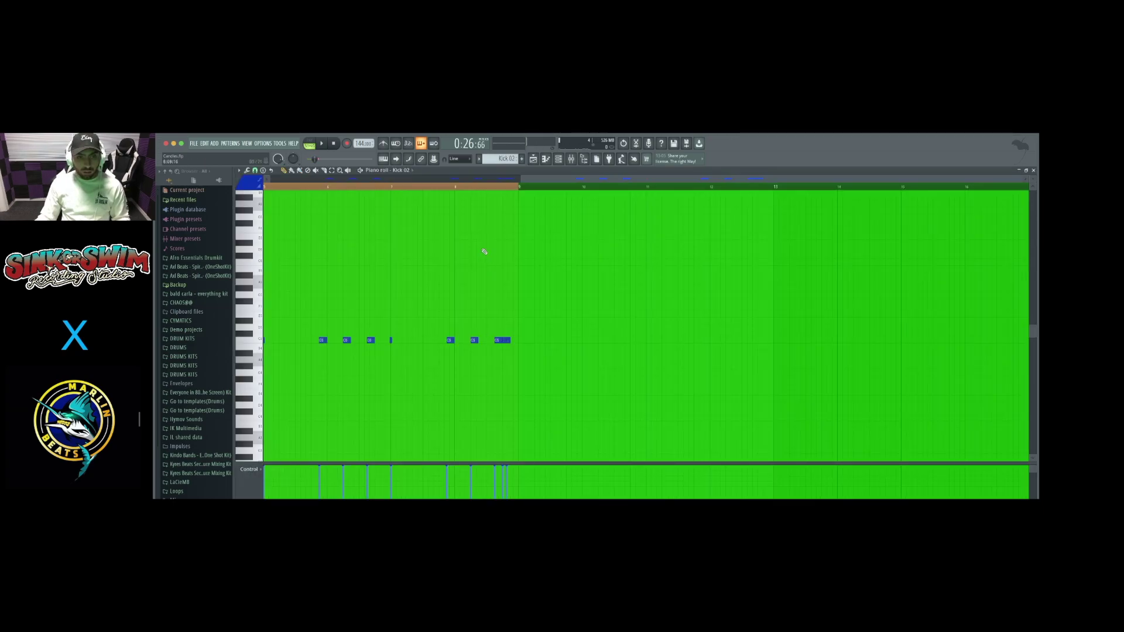
left_click(559, 159)
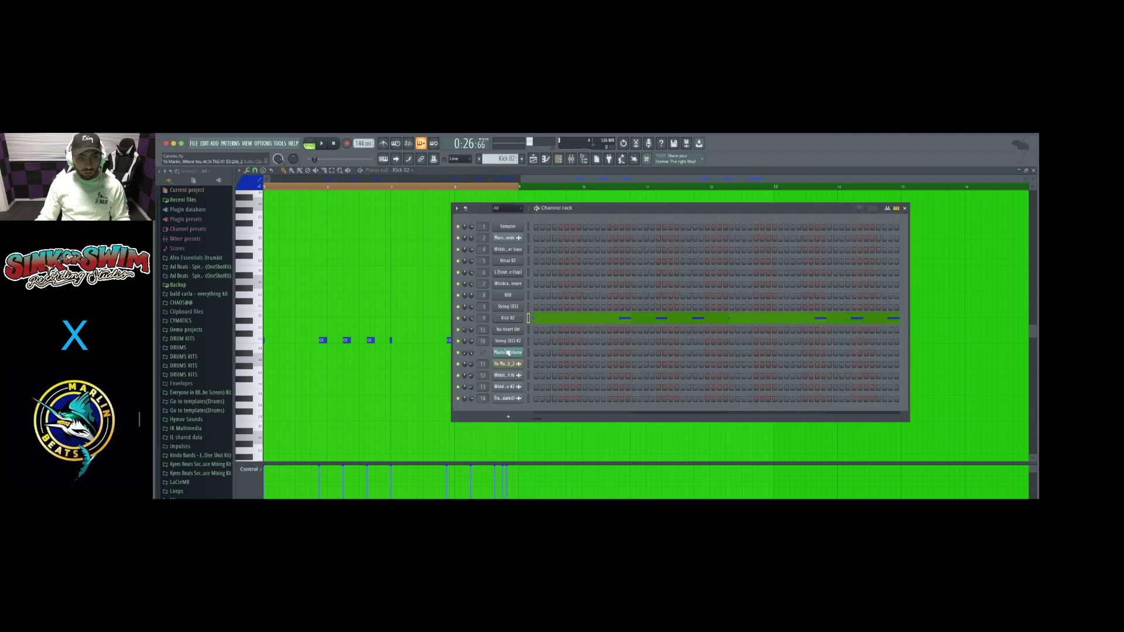
left_click(503, 319)
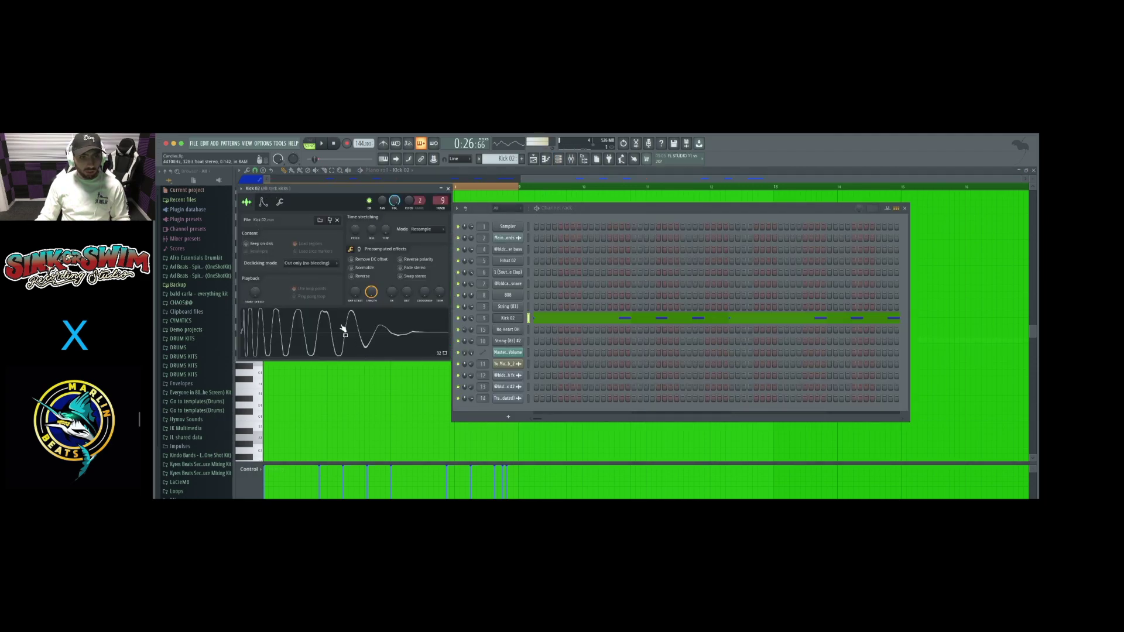
left_click(449, 190)
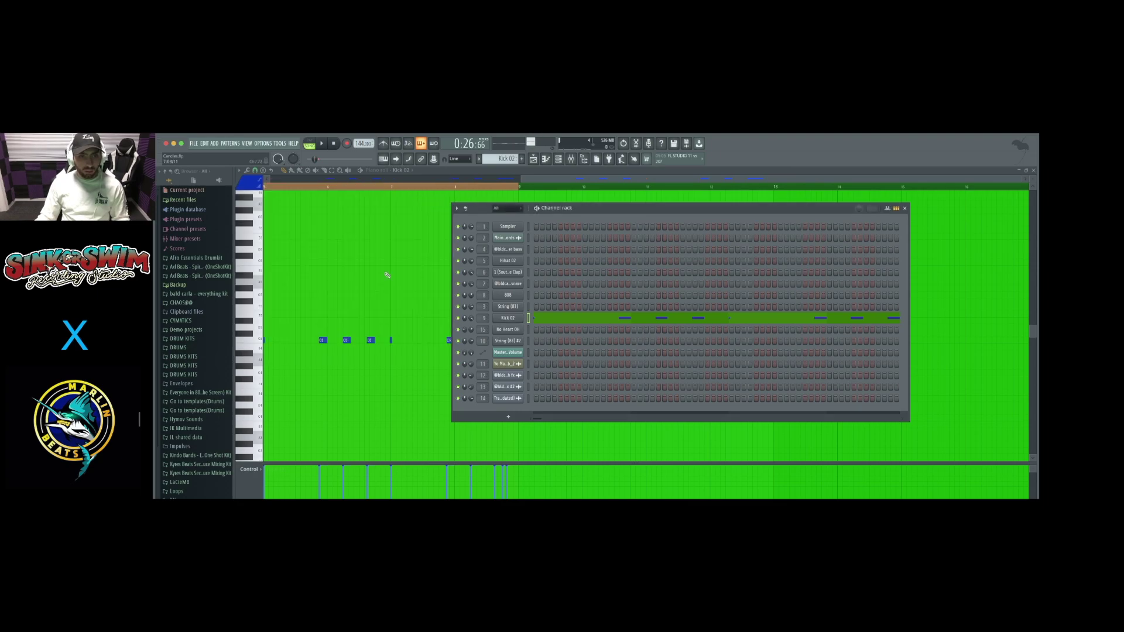
key("F6")
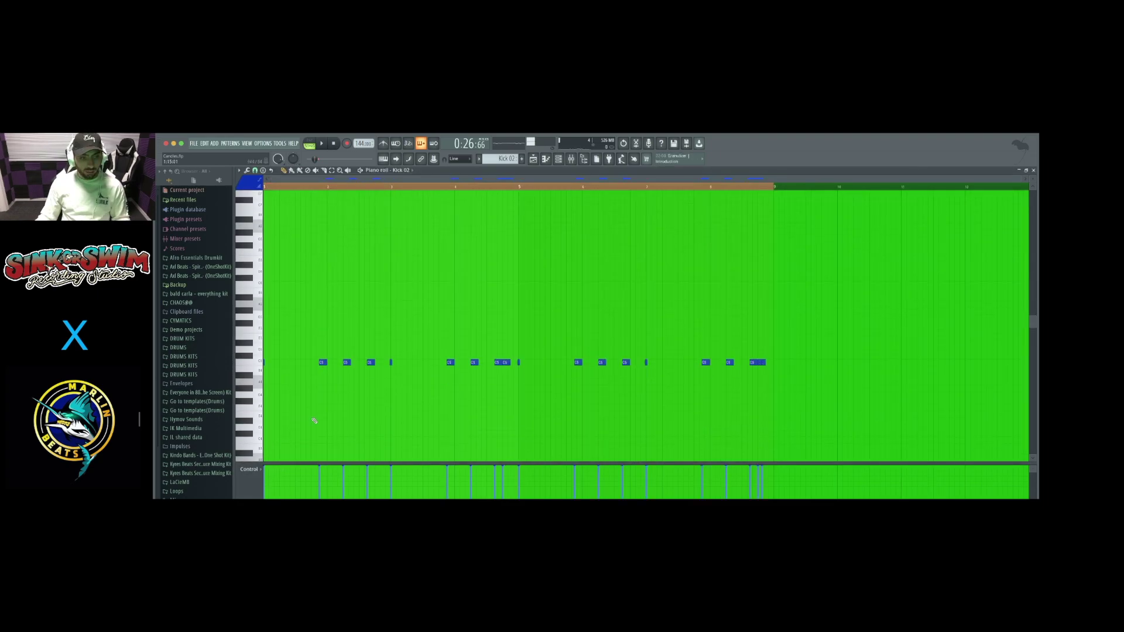
- Play the Kick 02 pattern within the full mix almost to its end, stop, and return to the arrangement
left_click(560, 161)
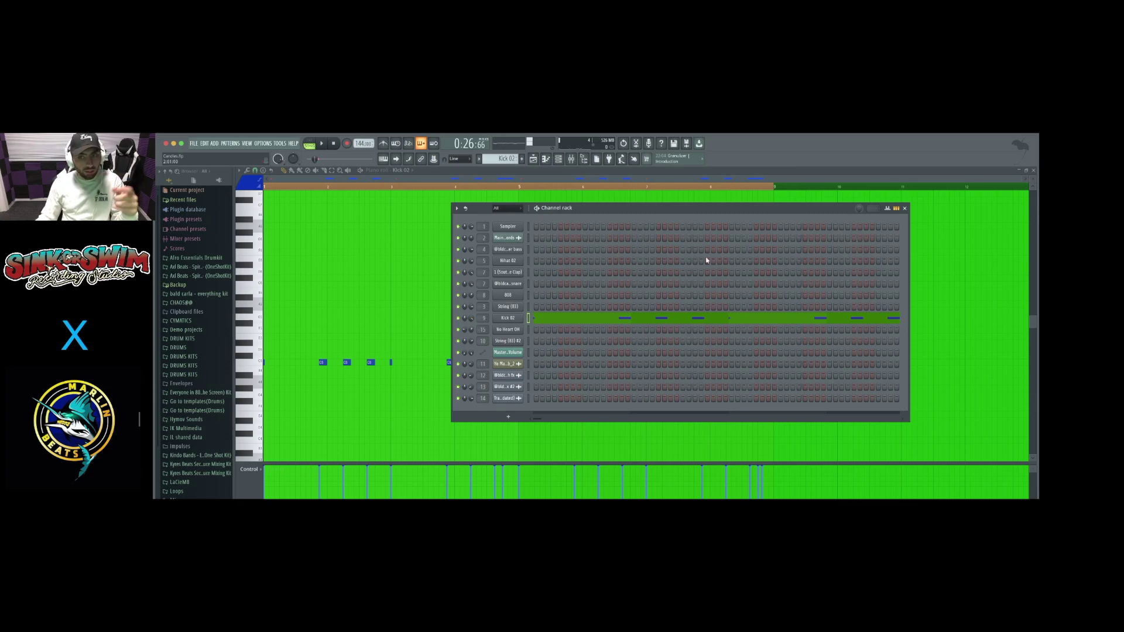
left_click(905, 208)
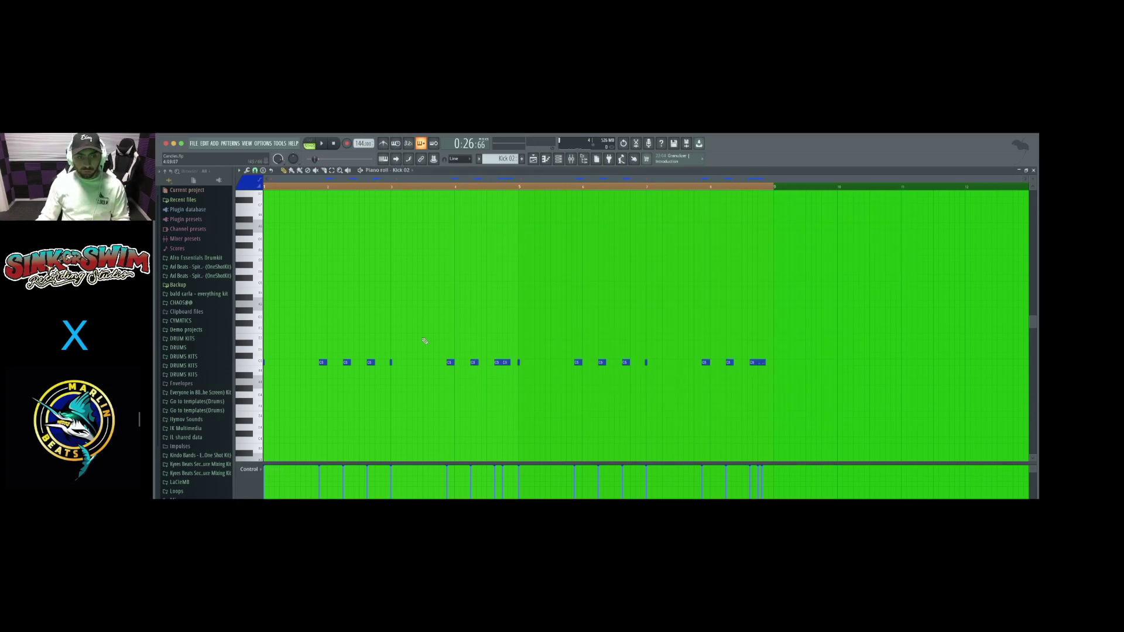
key("space")
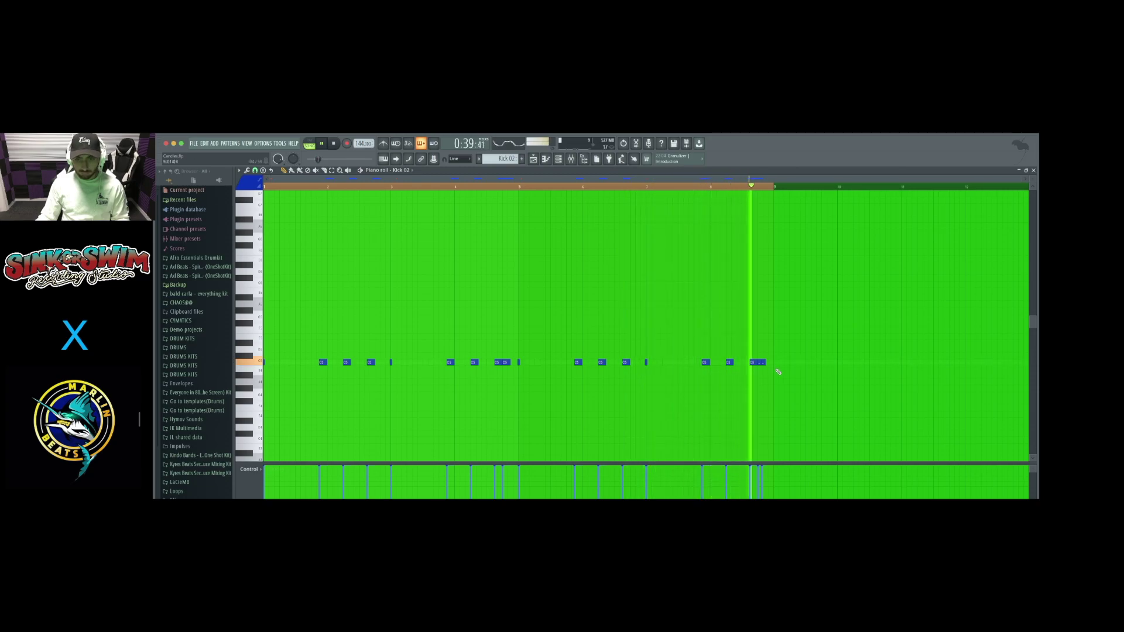
left_click(1034, 171)
key("space")
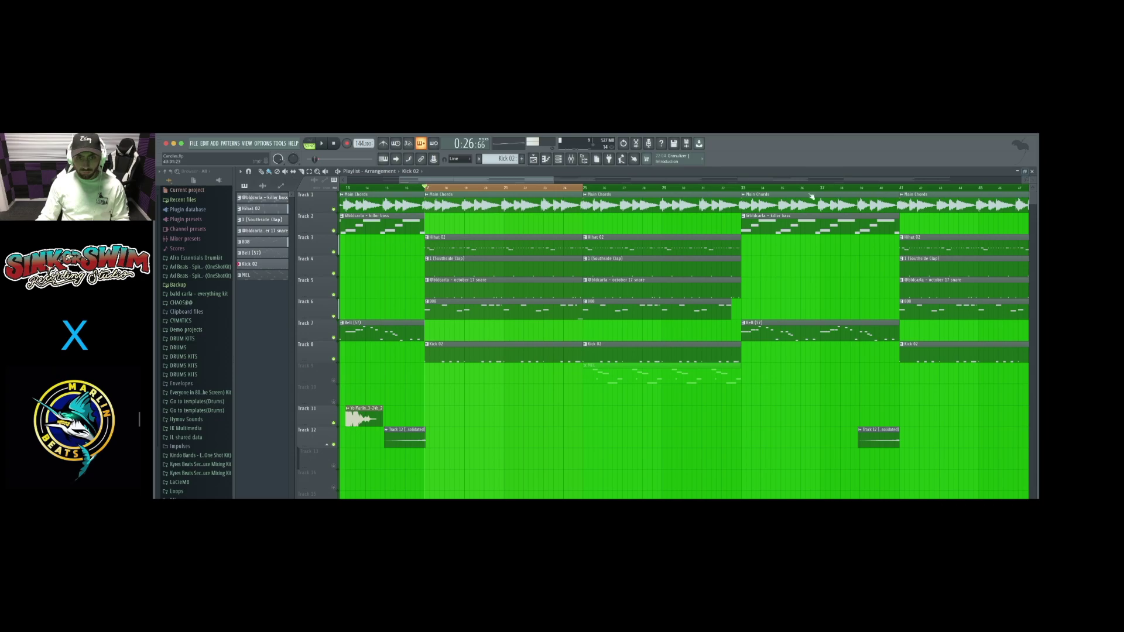
- Isolate the kick and 808 tracks from the rest of the mix and briefly play them with the Kick 02 notes open
right_click(334, 359)
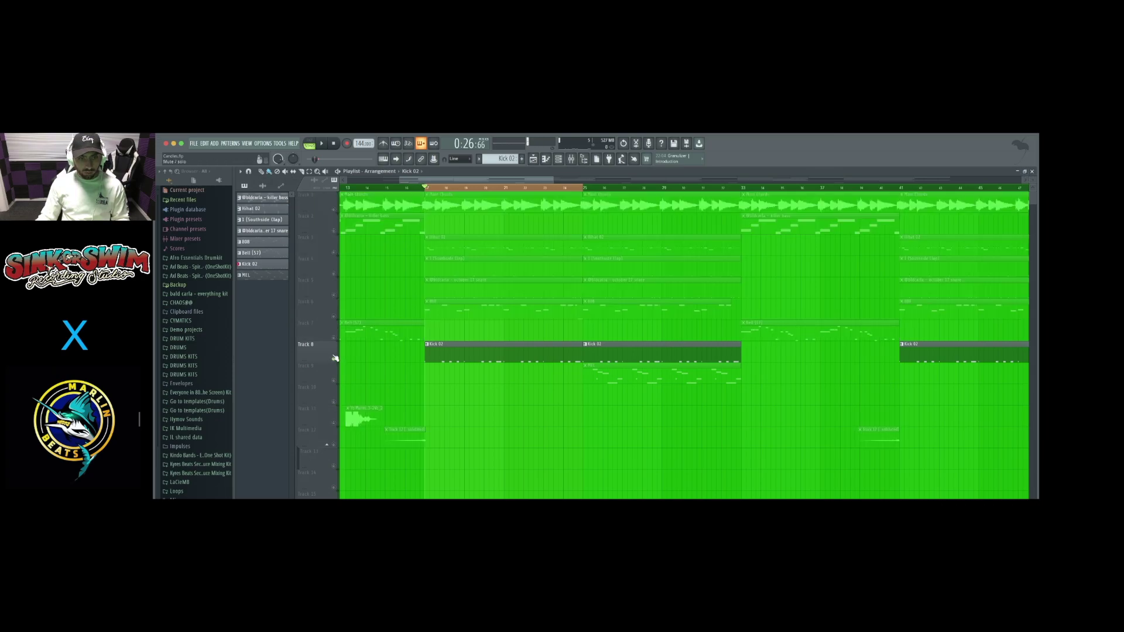
left_click(334, 317)
double_click(435, 348)
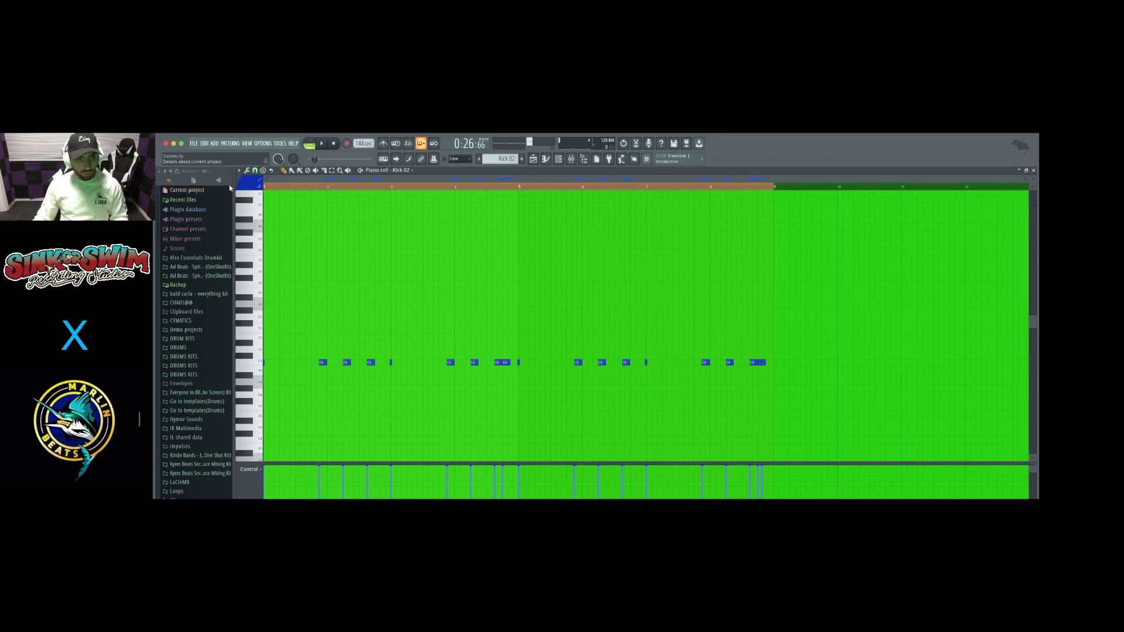
key("space")
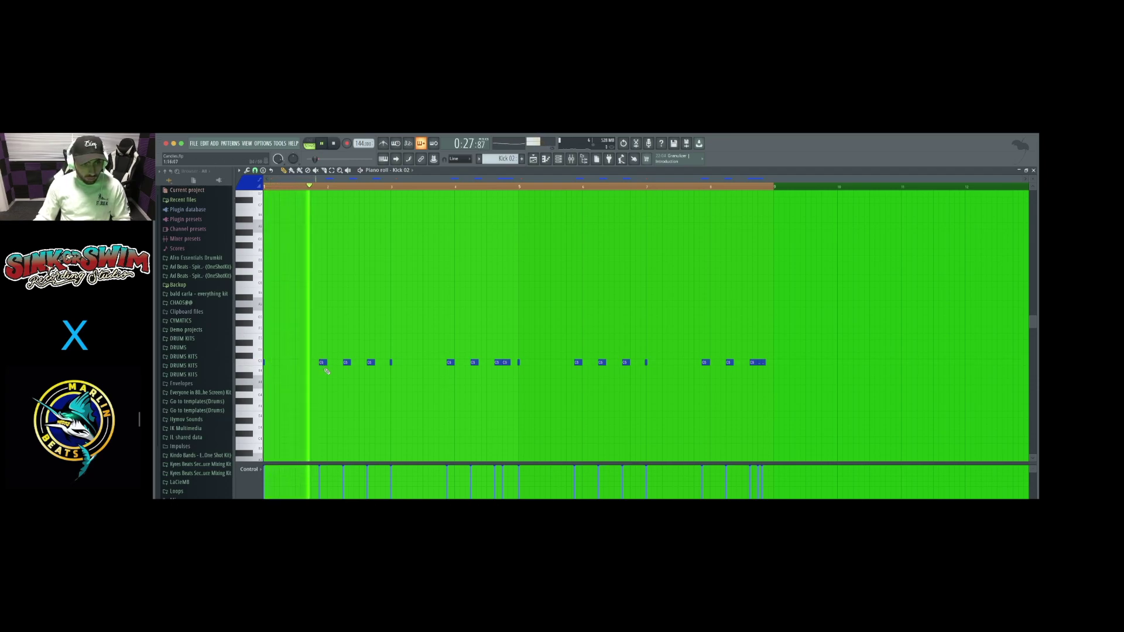
key("space")
- Replay the isolated kick and 808, and show the mixer with its full channel strips and faders in view
double_click(347, 363)
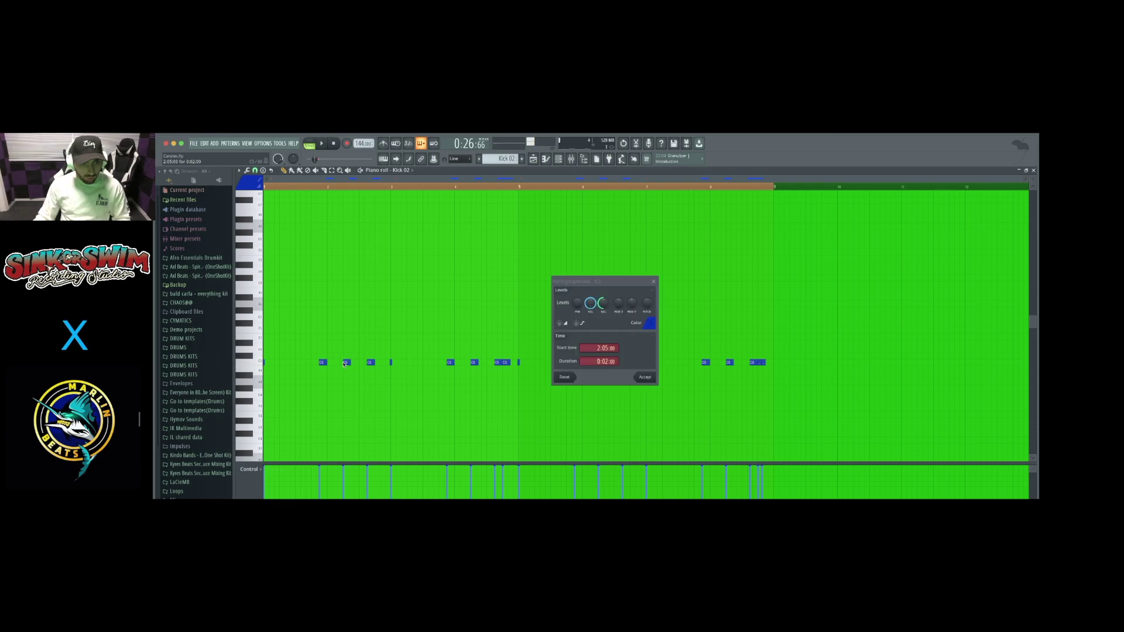
left_click(653, 284)
key("space")
left_click(571, 159)
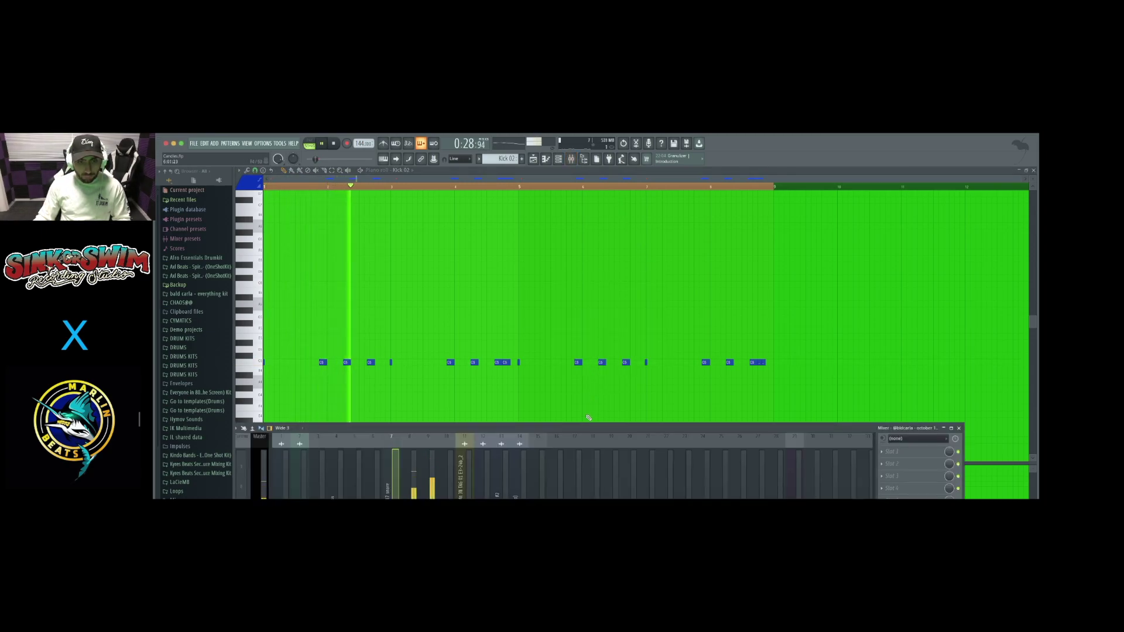
left_click_drag(583, 427, 574, 322)
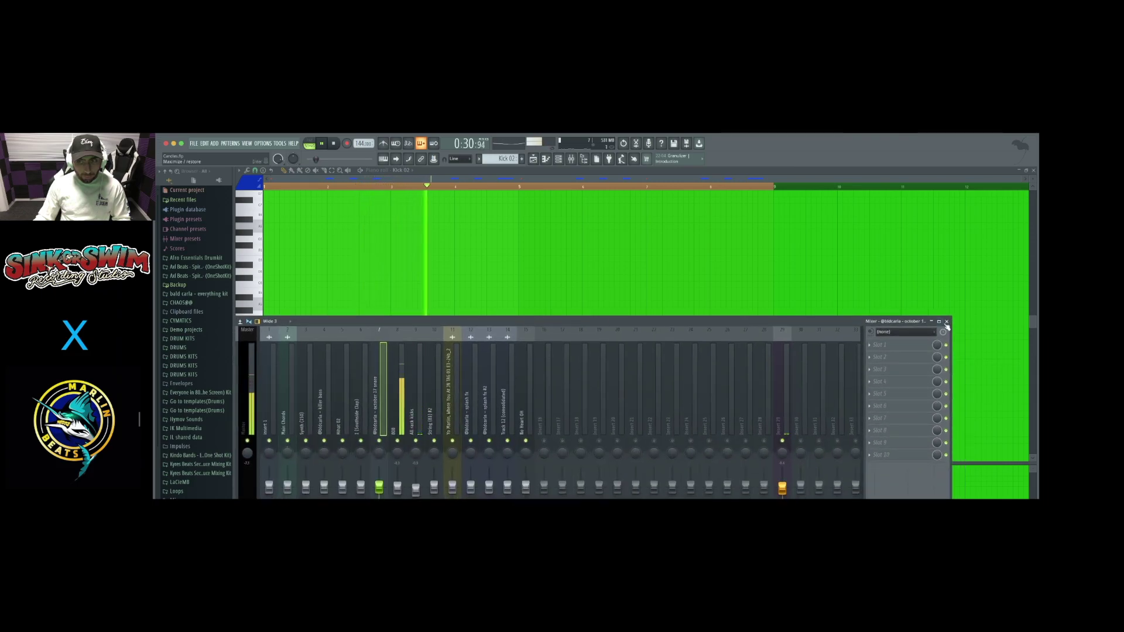
- Open the 808 clip's notes, highlight the roll of short notes at the pattern's end, and return to the arrangement
key("F9")
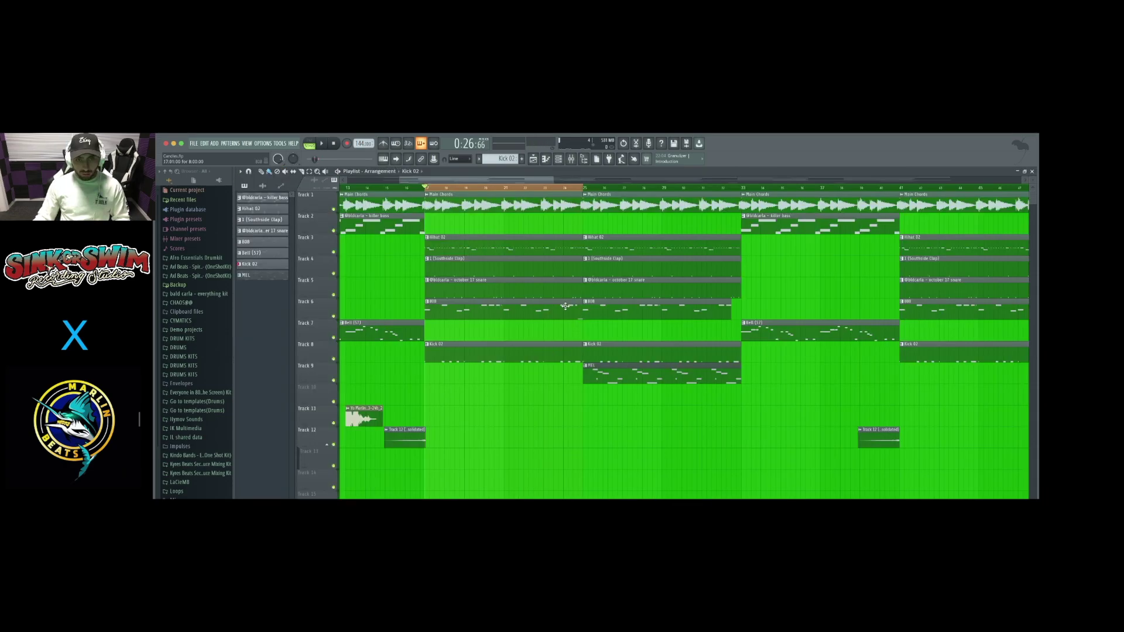
double_click(566, 306)
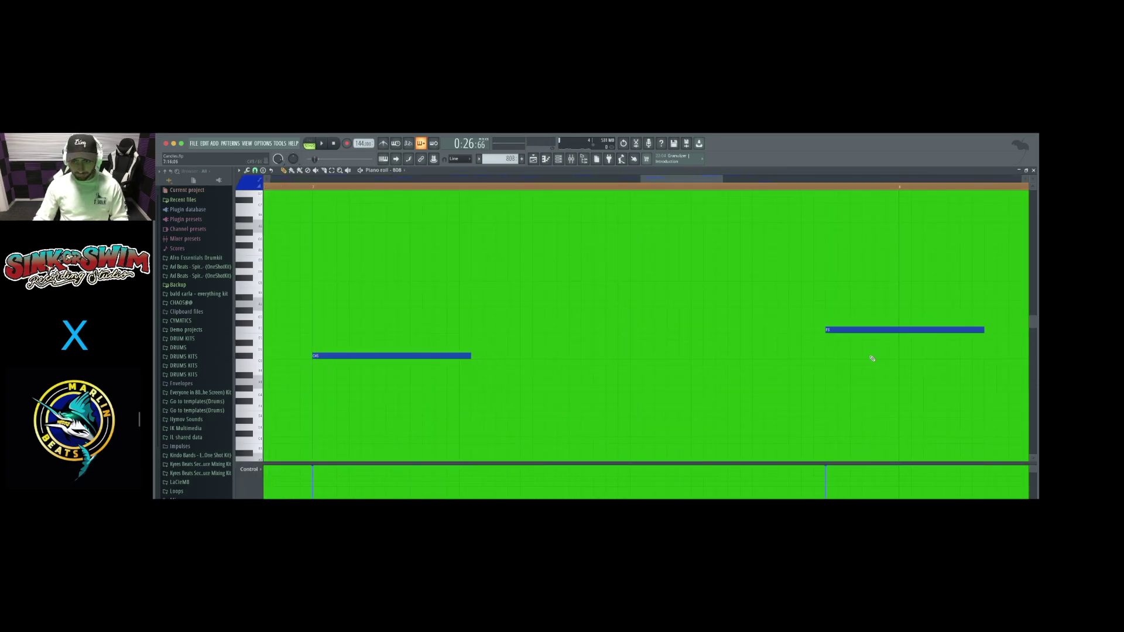
scroll(767, 423, "up", 5)
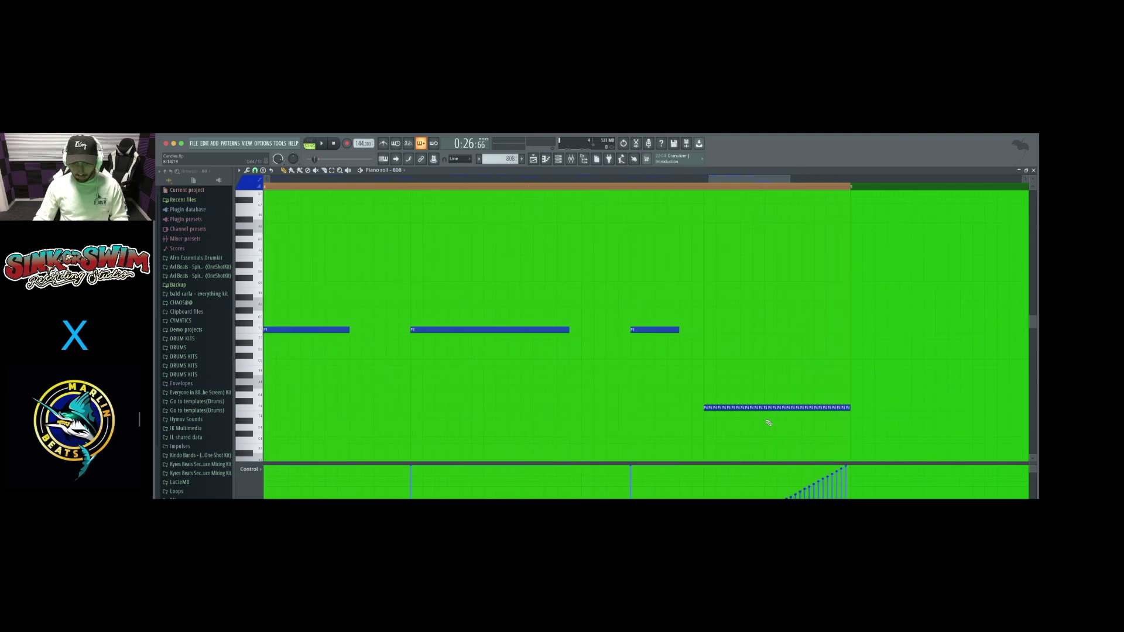
left_click_drag(701, 423, 898, 360)
scroll(721, 409, "down", 5)
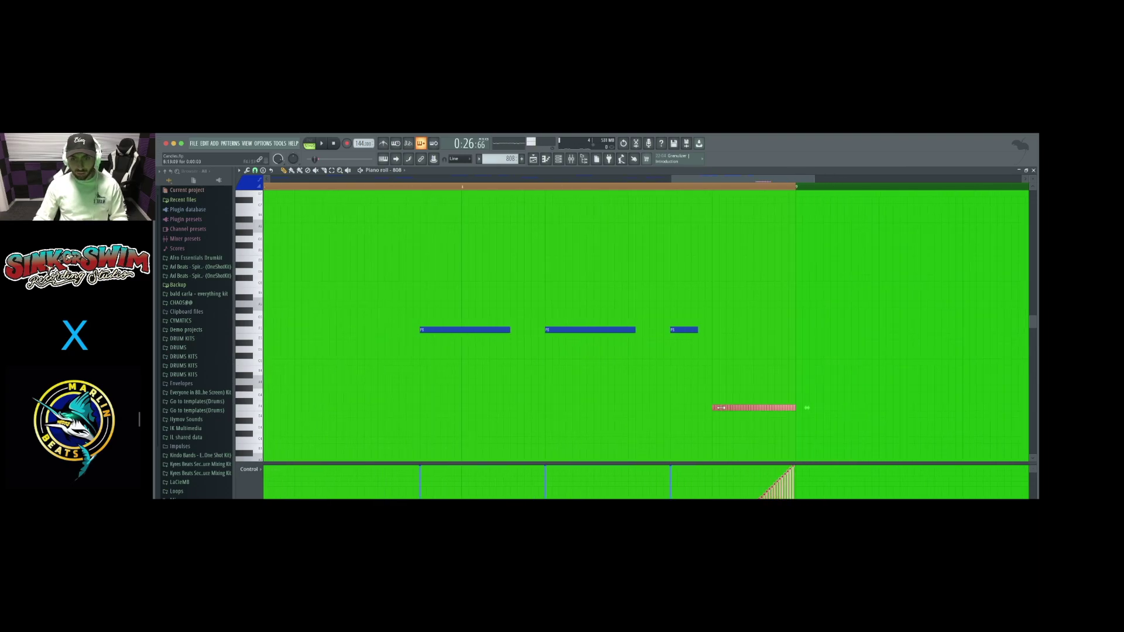
left_click(1034, 170)
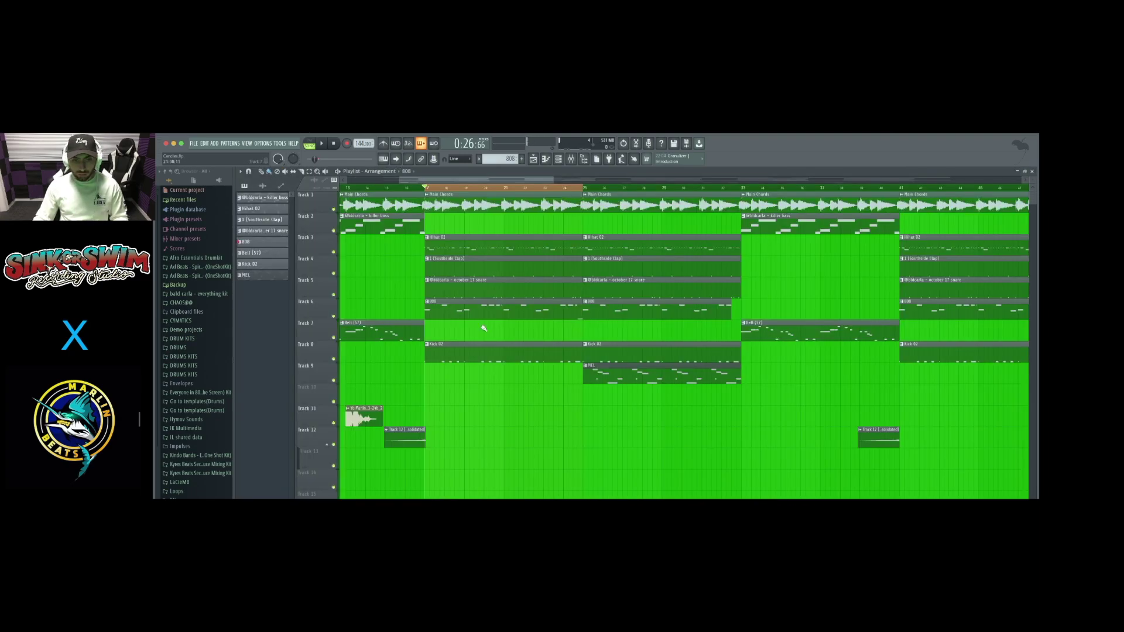
- Play the arrangement from shortly before the first drum section, clear the loop selection, and stop
left_click(389, 188)
key("space")
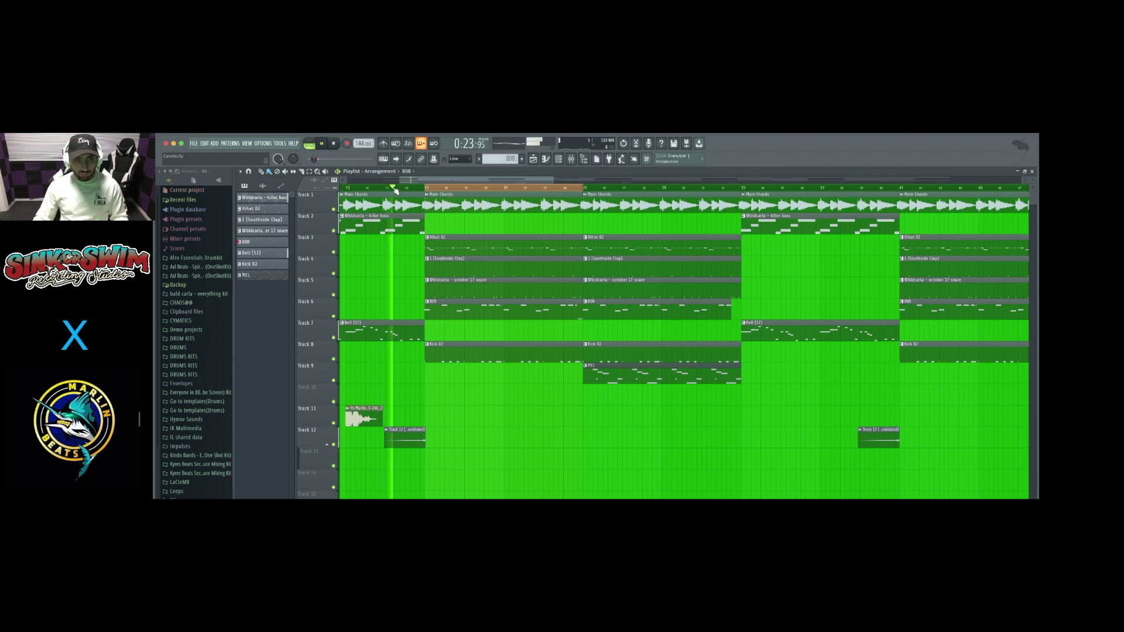
right_click(439, 189)
scroll(440, 188, "down", 4)
scroll(410, 261, "up", 4)
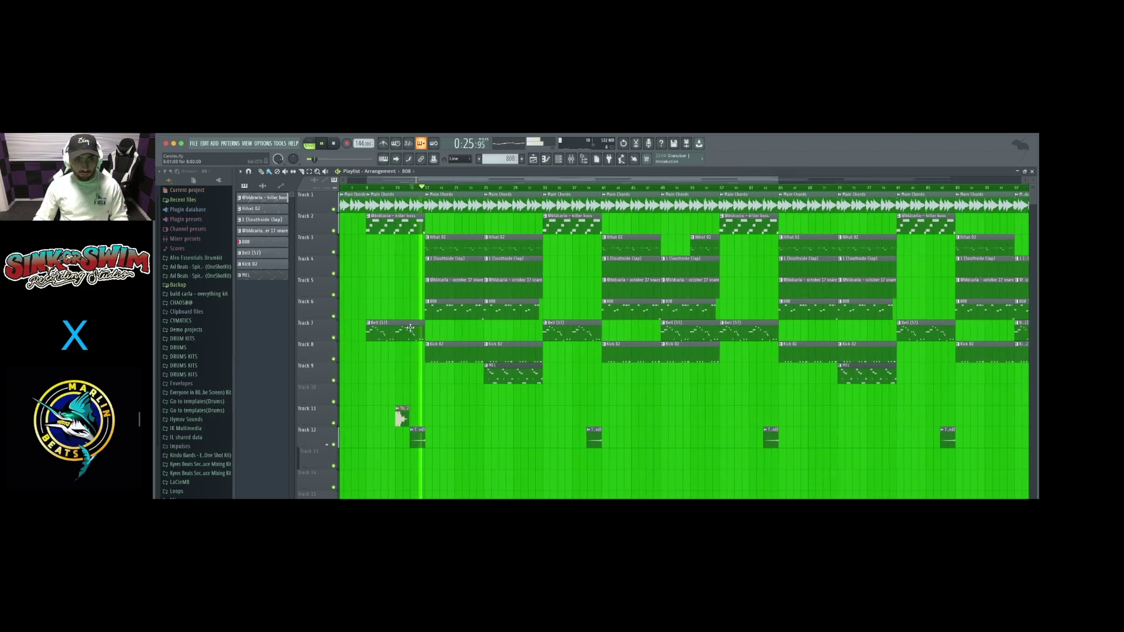
key("space")
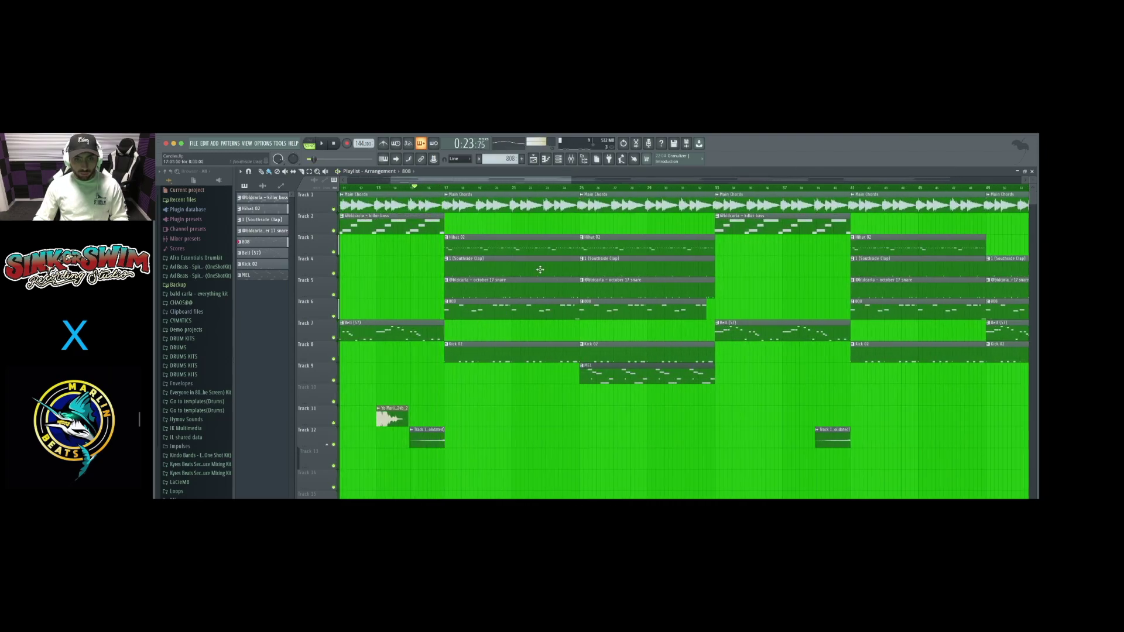
- Briefly play the lead-in to the first MEL clip and set that clip's eight-bar section as the timeline selection
left_click(562, 188)
key("space")
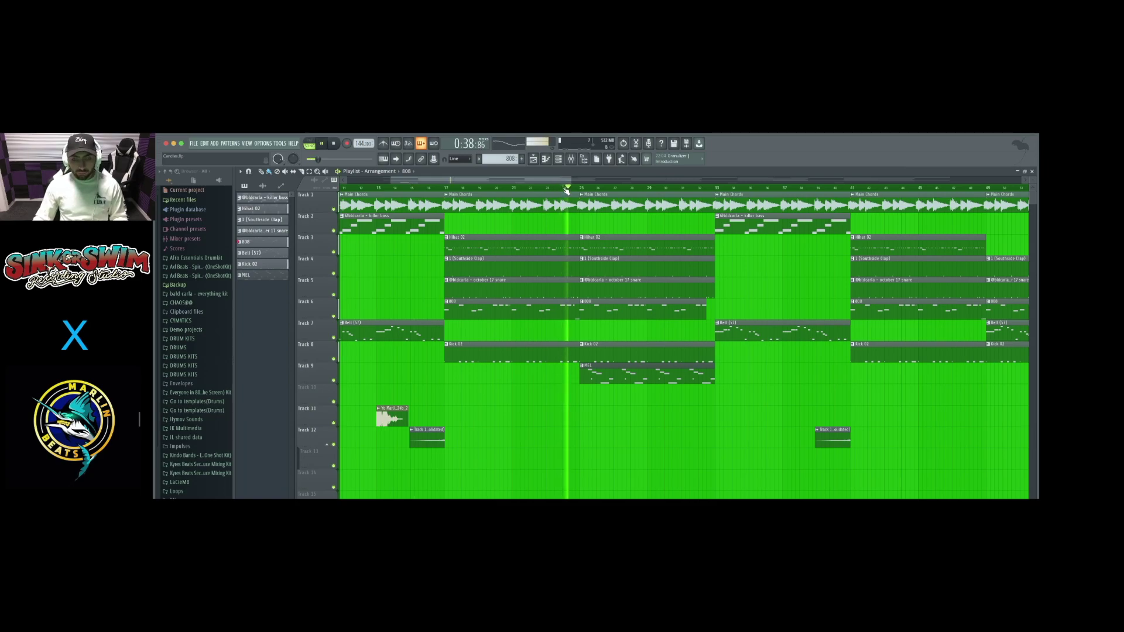
key("space")
scroll(481, 334, "down", 1)
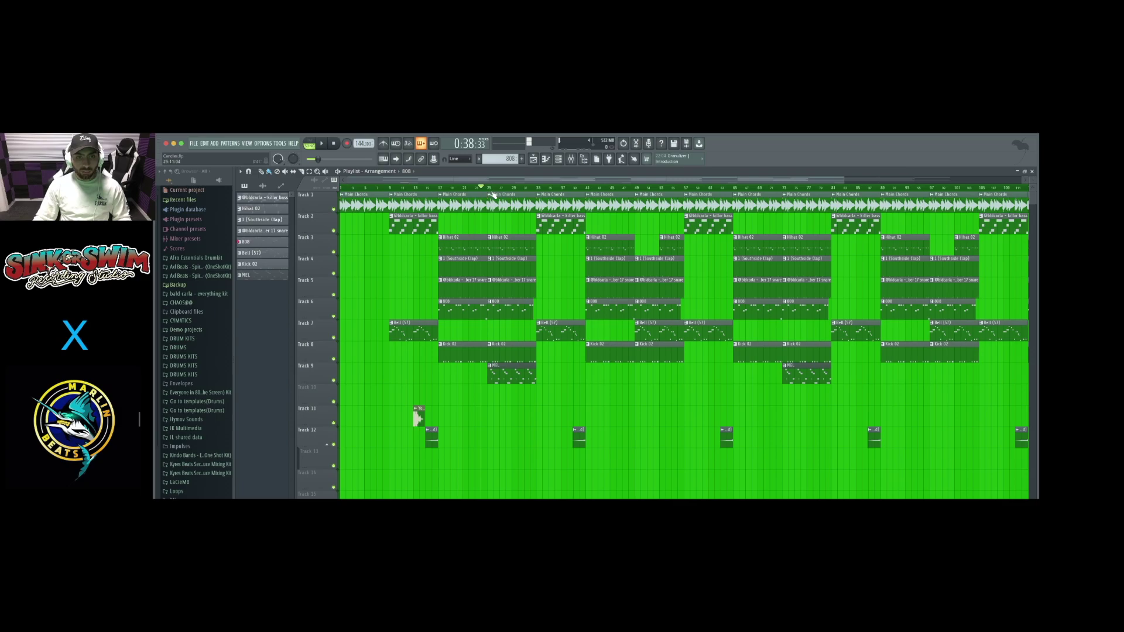
left_click_drag(491, 190, 511, 194)
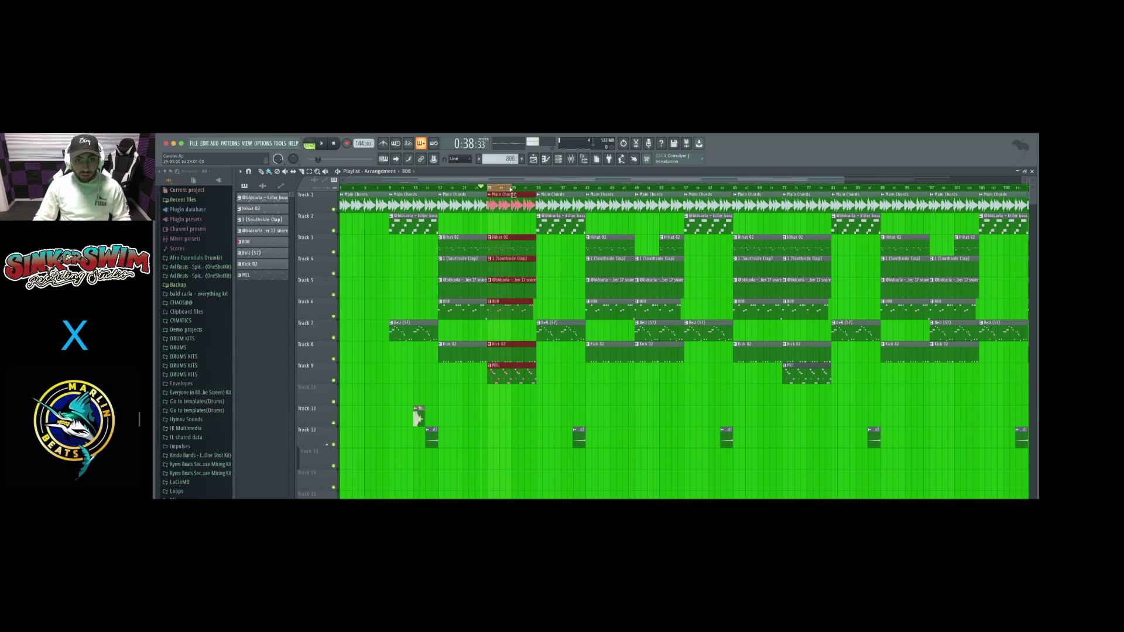
scroll(404, 387, "up", 3)
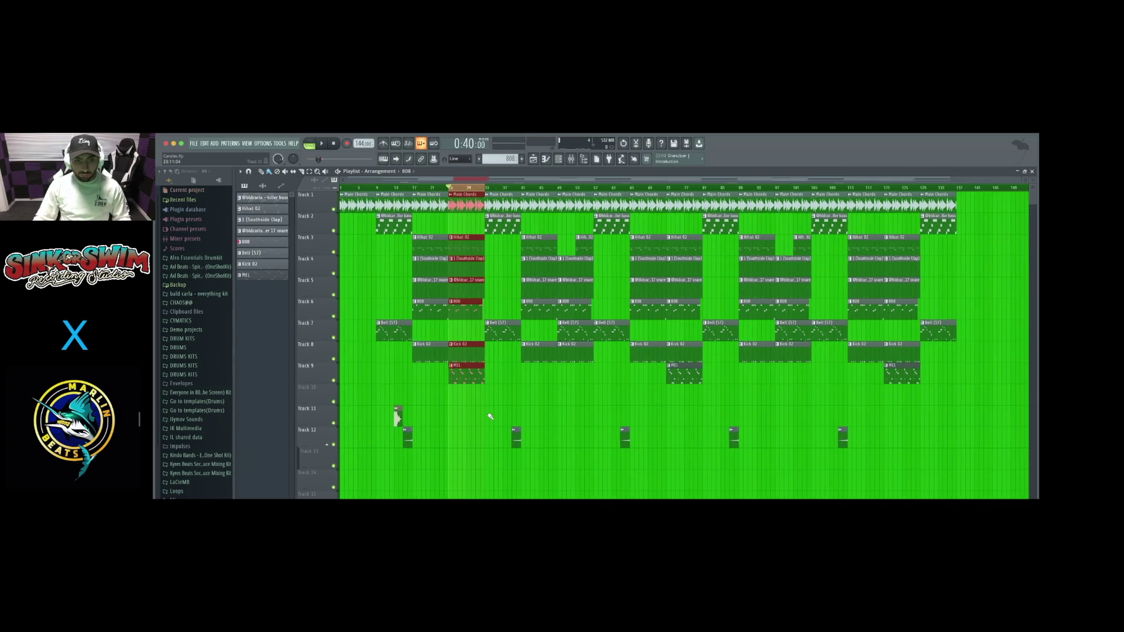
left_click(345, 353)
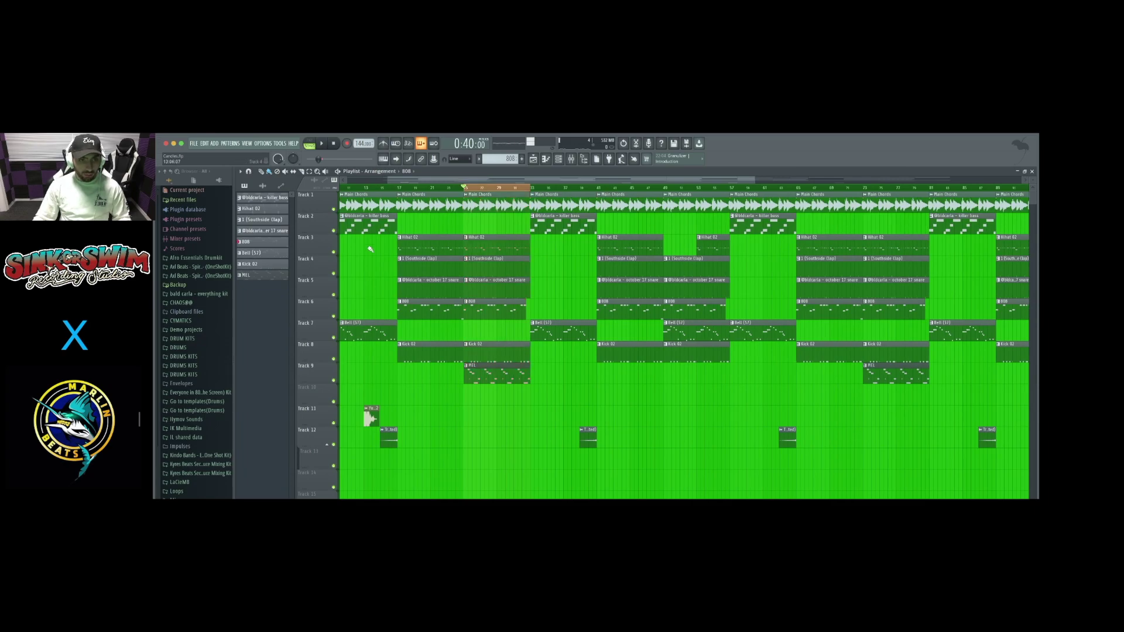
- Select the MEL pattern, check its channel in the channel rack, and open the notes of the first MEL clip
scroll(371, 420, "down", 3)
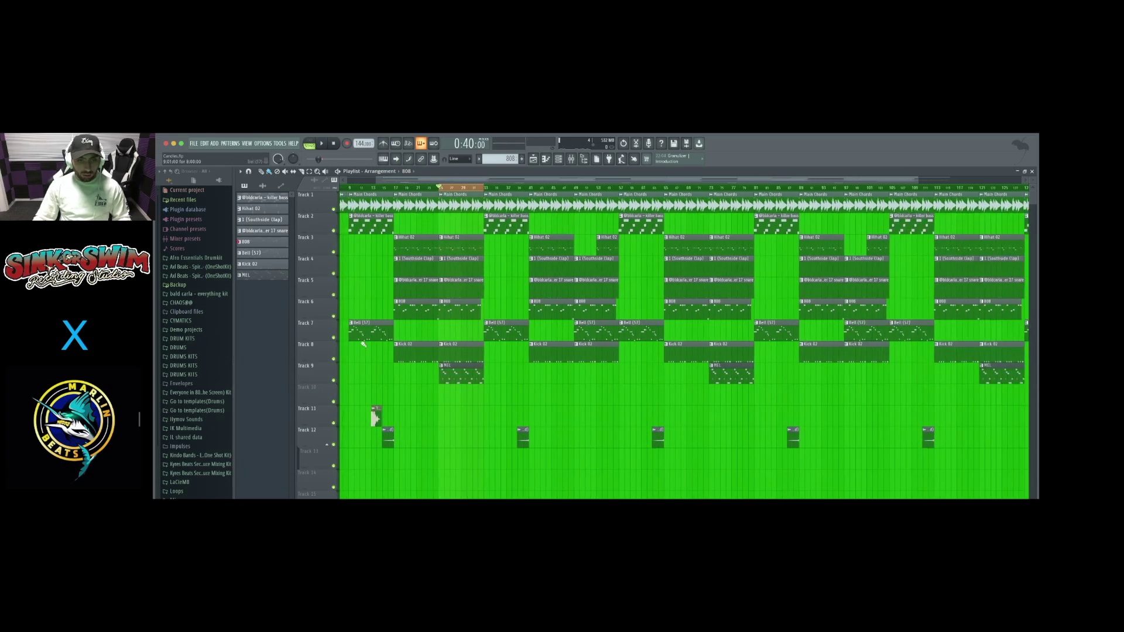
key("F6")
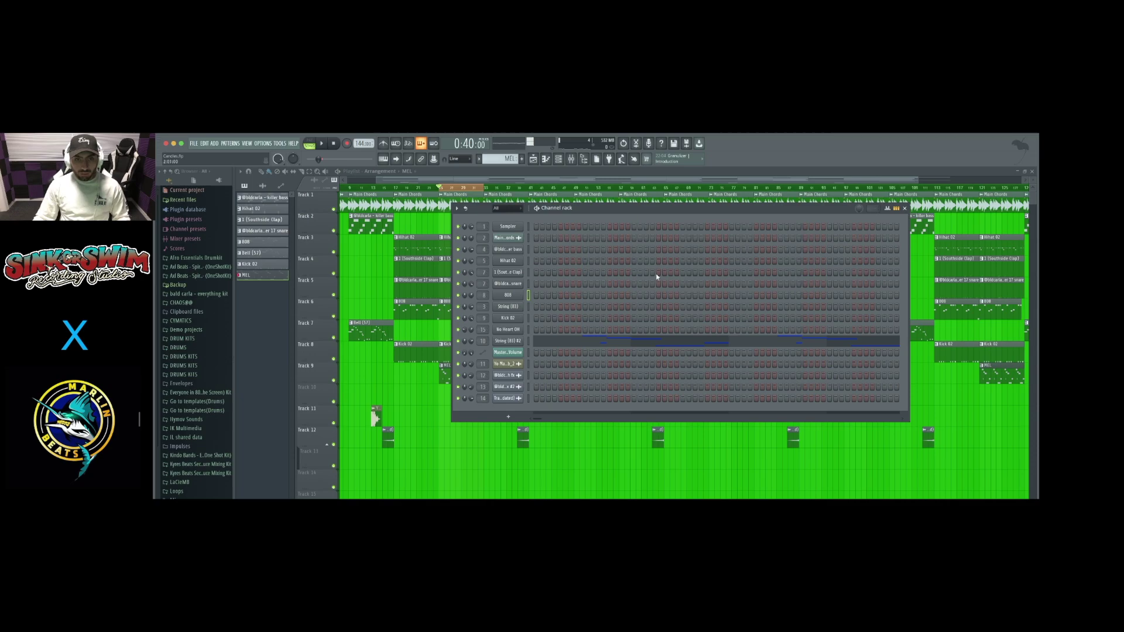
left_click(905, 209)
scroll(371, 414, "down", 3)
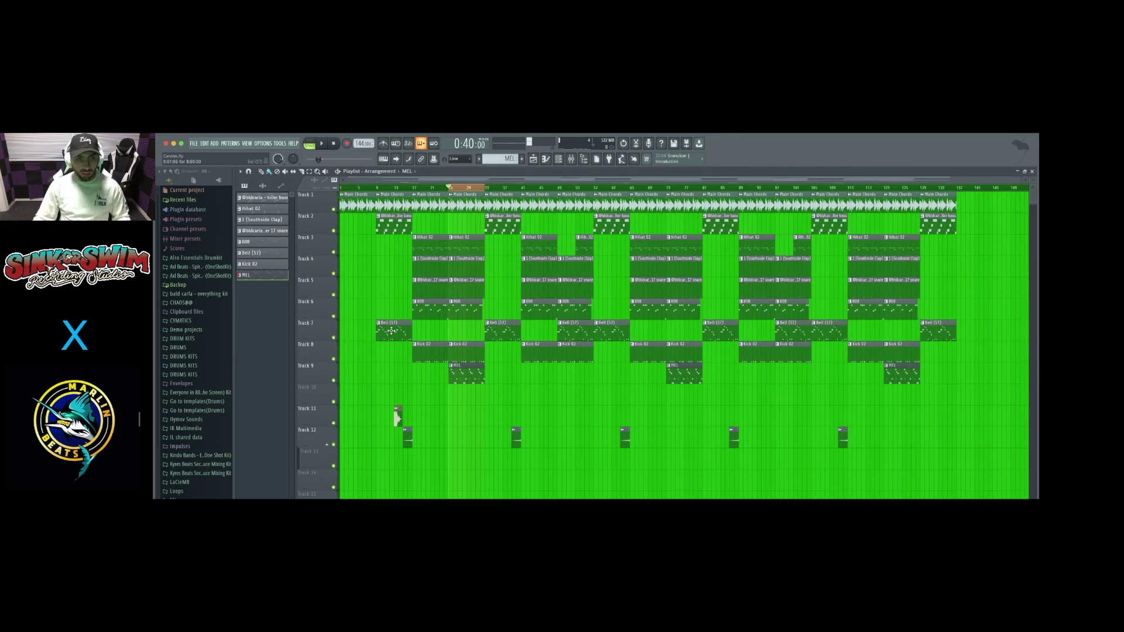
mouse_move(392, 329)
left_mouse_down()
mouse_move(466, 330)
mouse_move(354, 330)
mouse_move(354, 299)
mouse_move(385, 326)
left_mouse_up()
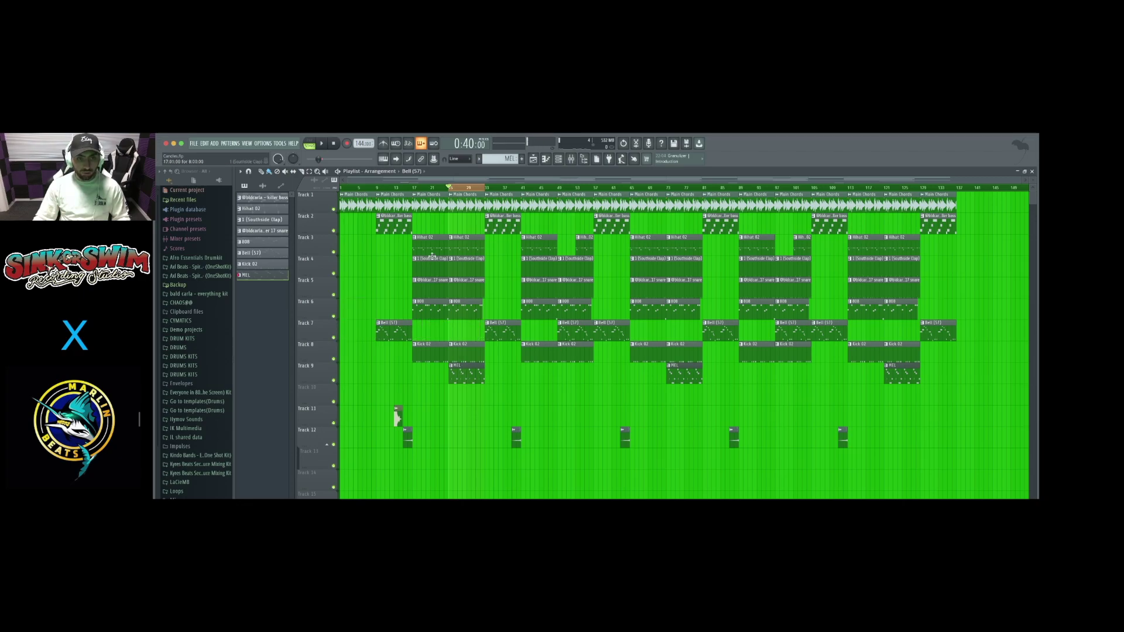
double_click(454, 375)
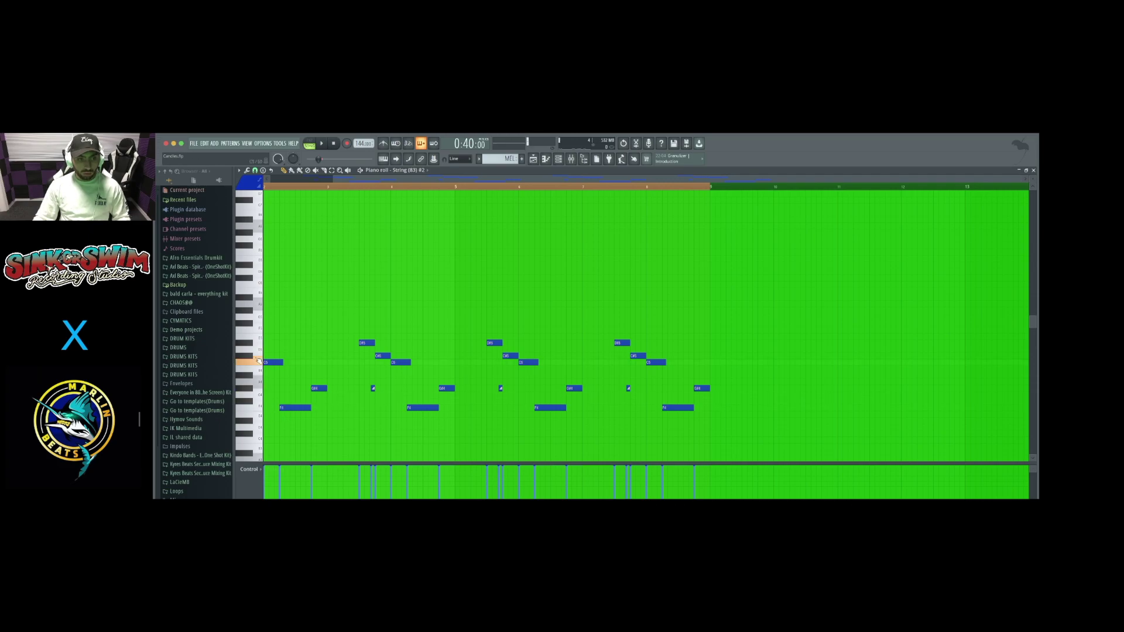
- Open the second String channel's sampler, examine its volume envelope and sample waveform, audition a piano key, and close the sampler
left_click(559, 159)
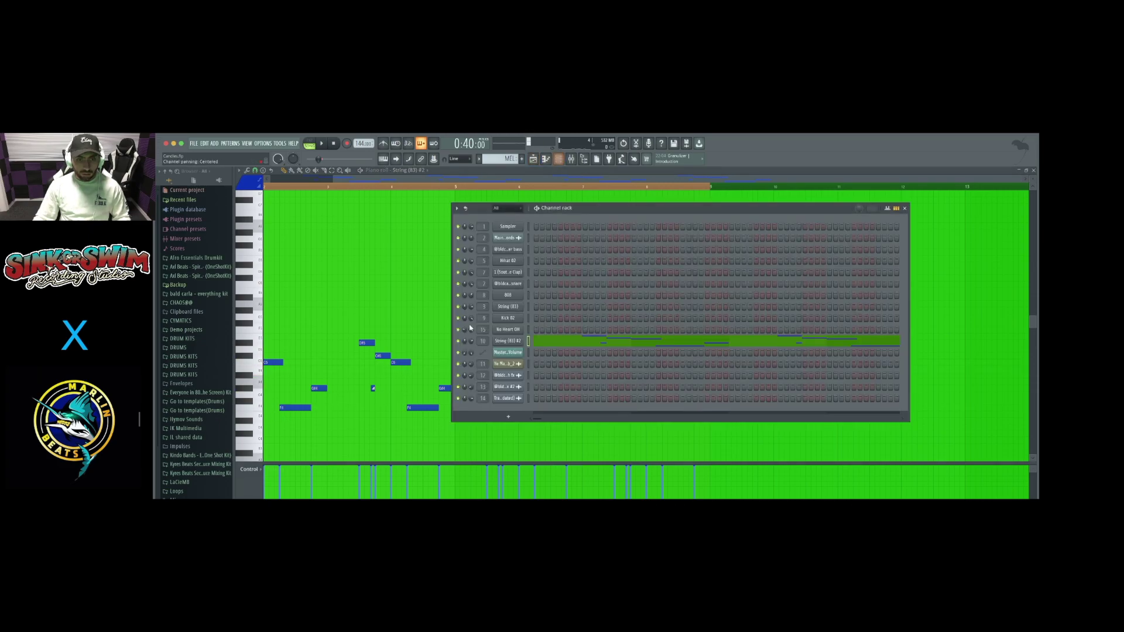
left_click(507, 341)
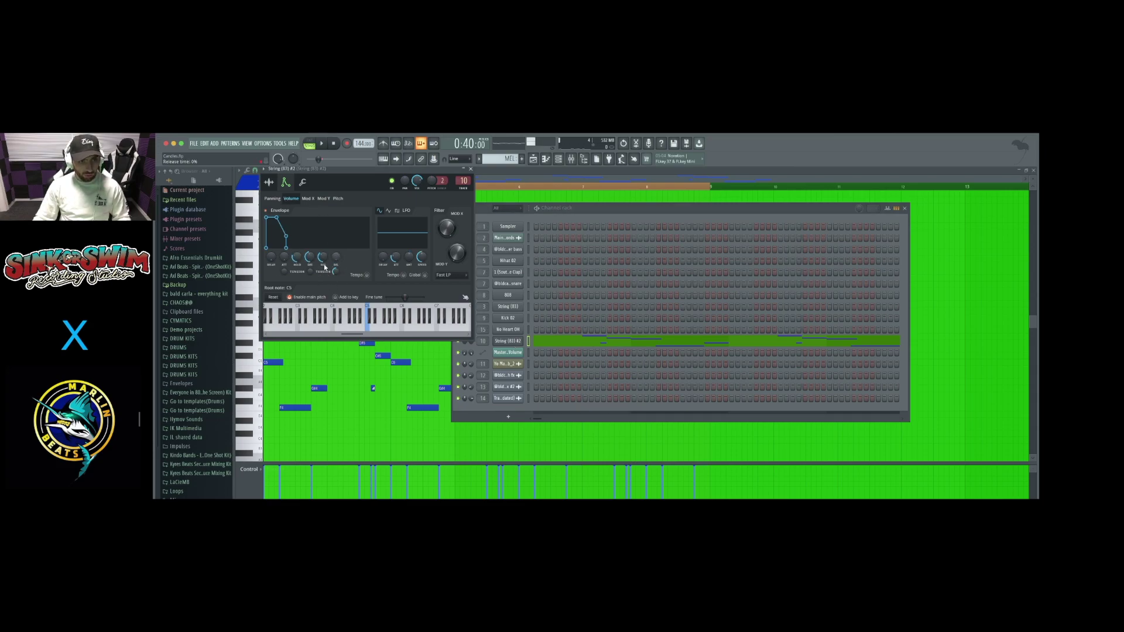
left_click(257, 382)
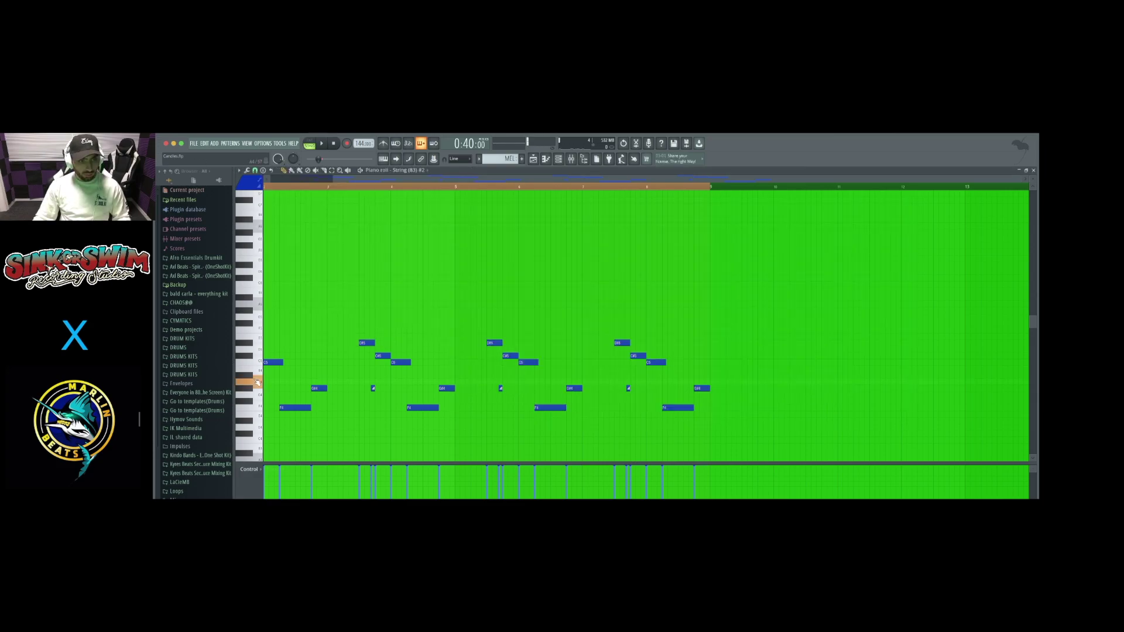
left_click(558, 154)
left_click(509, 342)
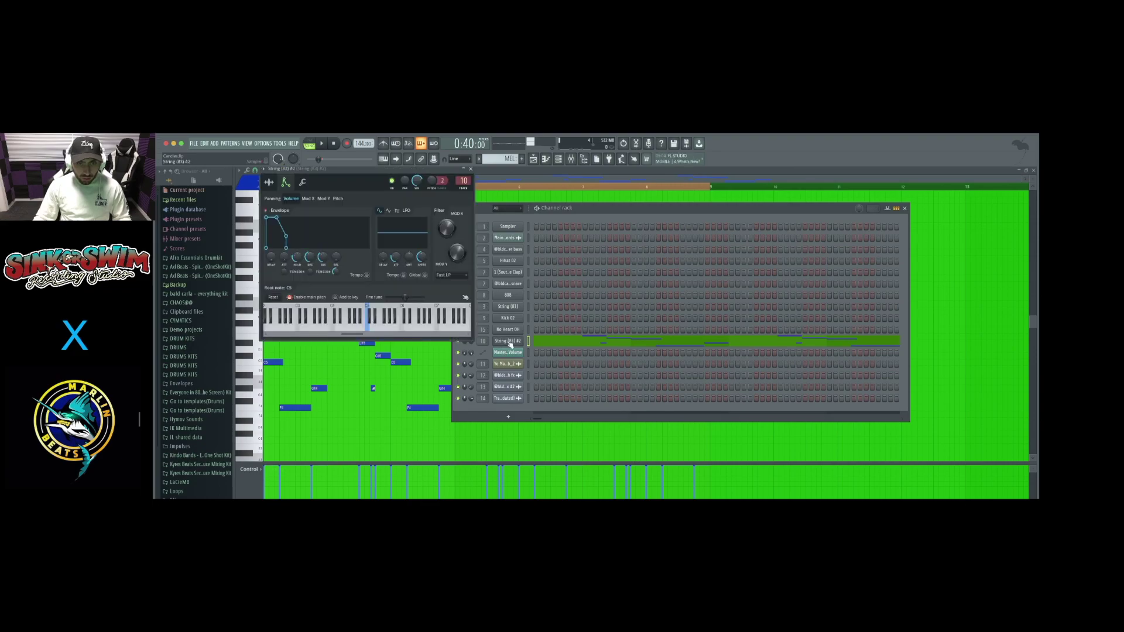
left_click(270, 184)
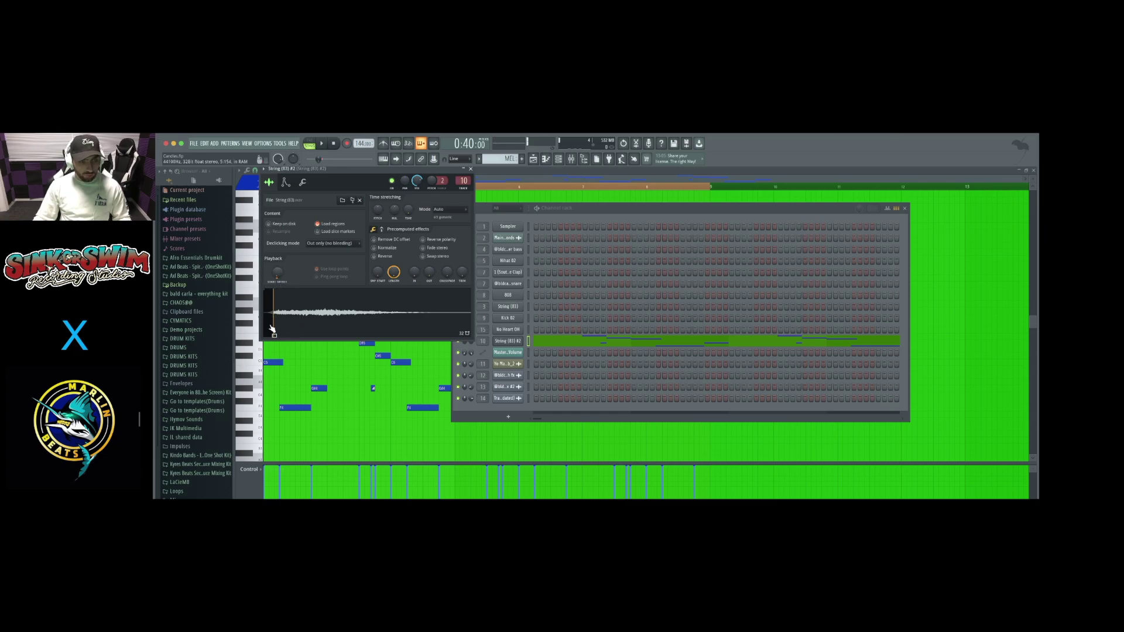
left_click_drag(273, 329, 263, 328)
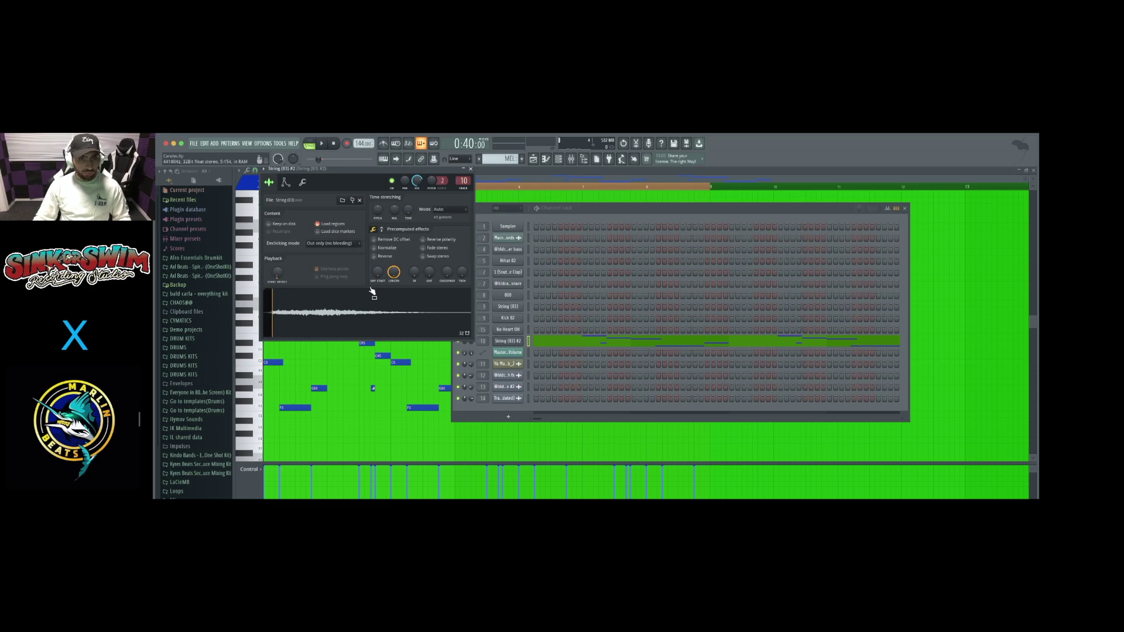
left_click(470, 169)
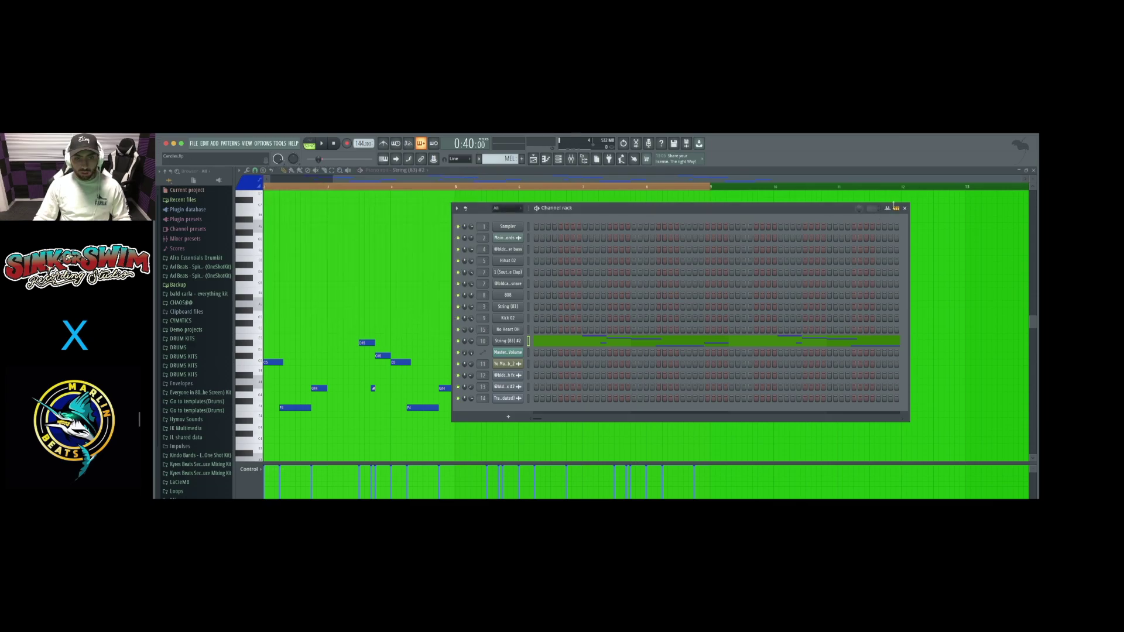
- Show the second String channel's mixer track with its full strip in view, and return to the MEL notes
left_click(571, 159)
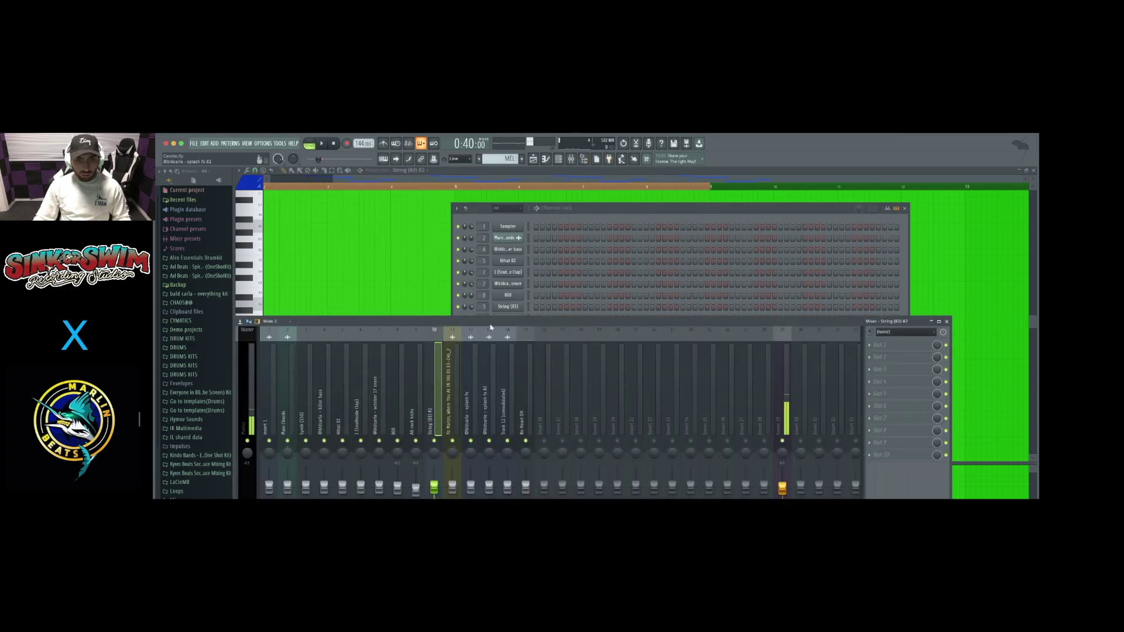
left_click_drag(490, 327, 471, 211)
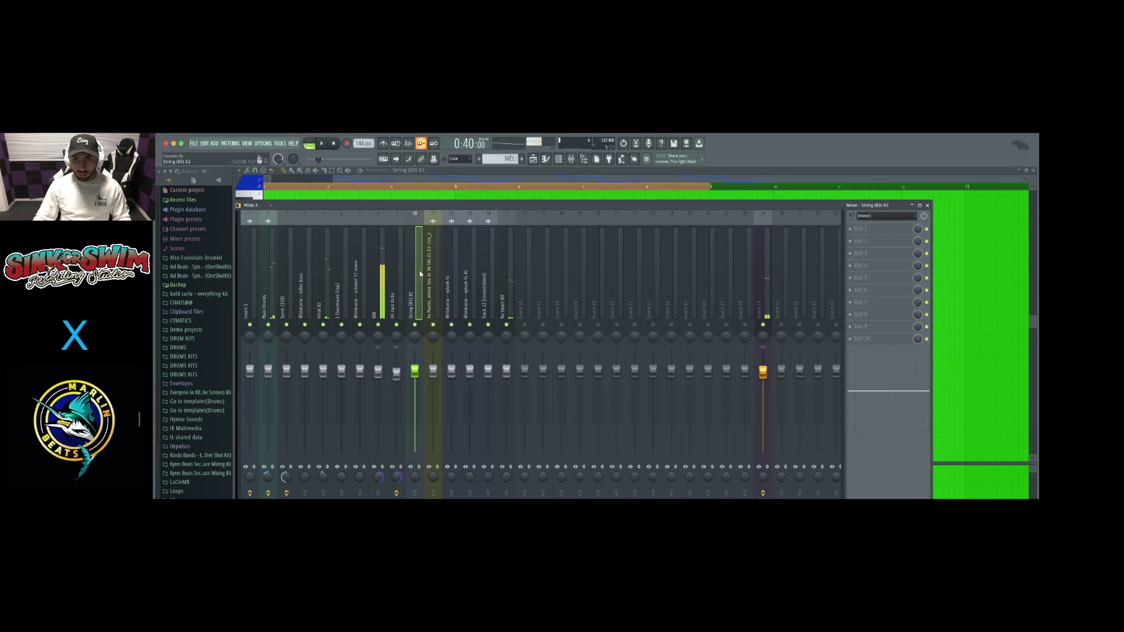
left_click(927, 206)
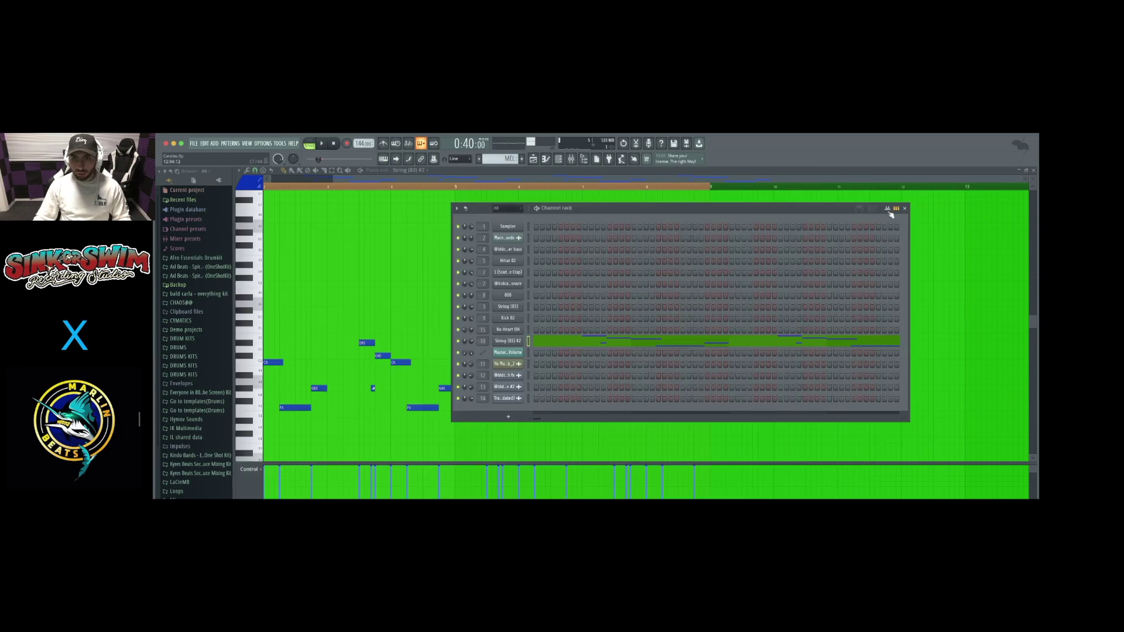
key("F6")
- Play the MEL pattern within the selected section almost to its end with all its notes in view, and stop
scroll(480, 315, "down", 2)
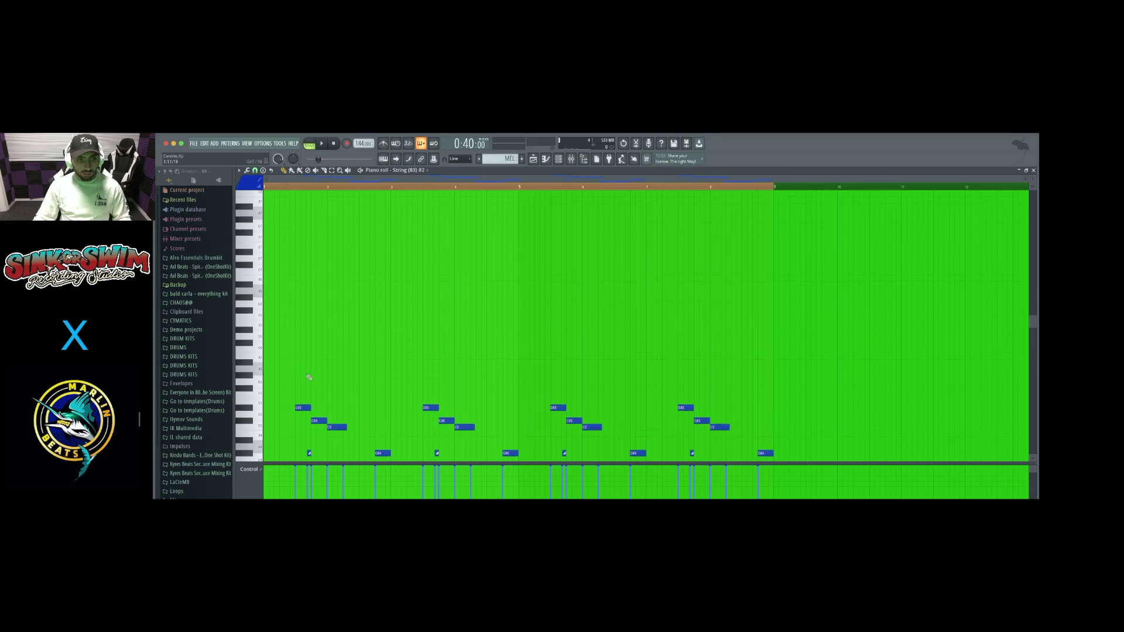
key("space")
scroll(402, 337, "down", 1)
scroll(404, 334, "down", 4)
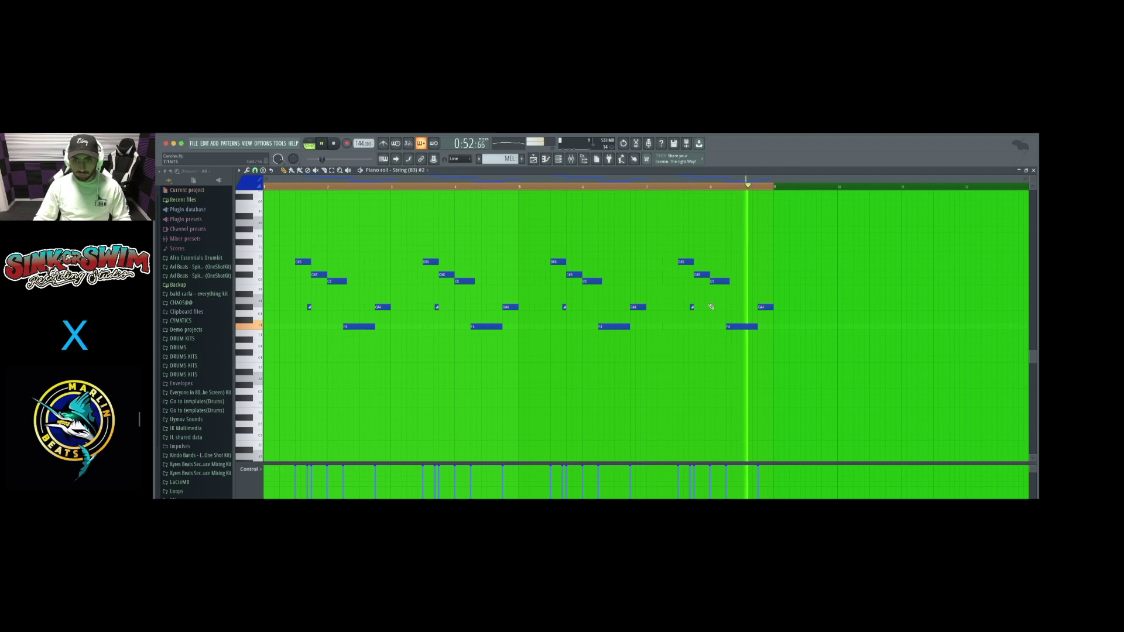
key("space")
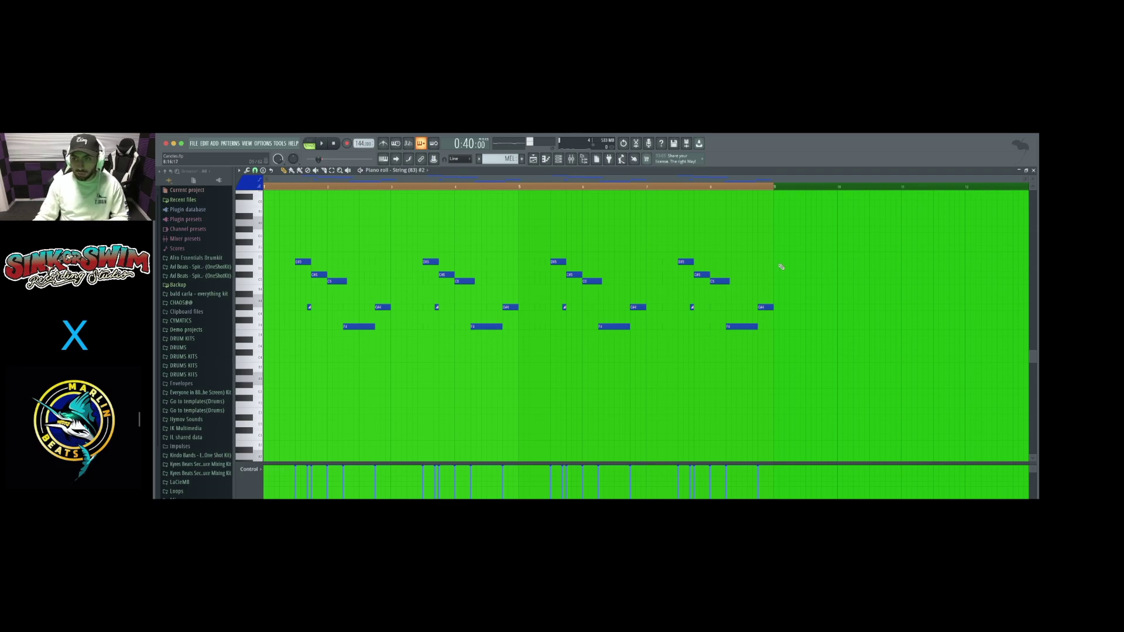
- Close the piano roll and play the playlist arrangement from bar 9 and from bar 25
left_click(1034, 171)
right_click(479, 188)
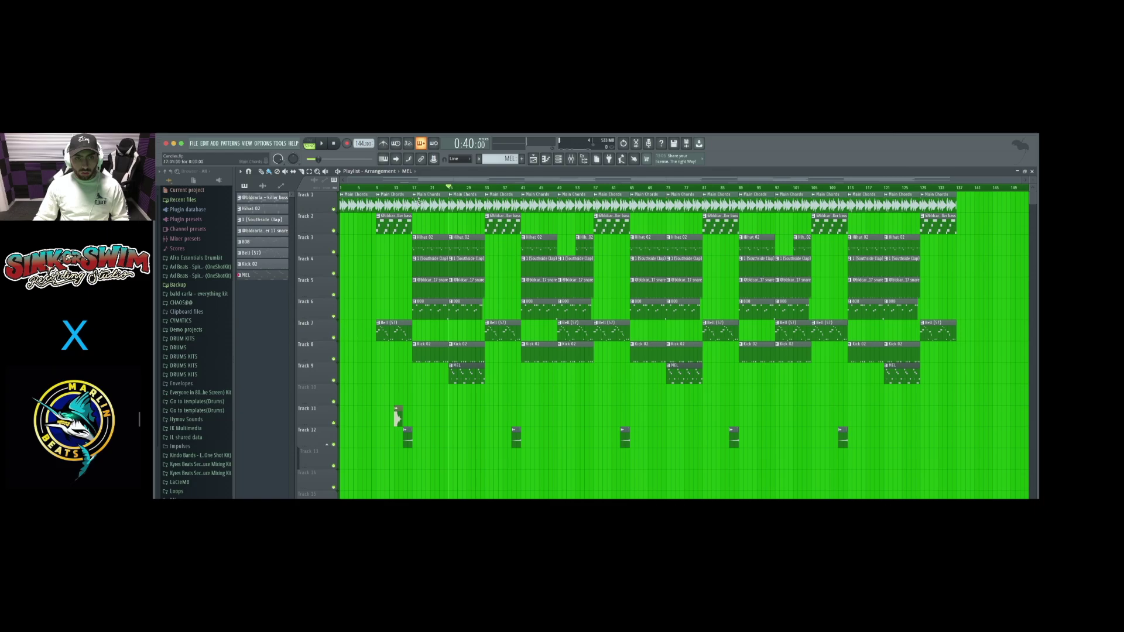
left_click(378, 188)
key("space")
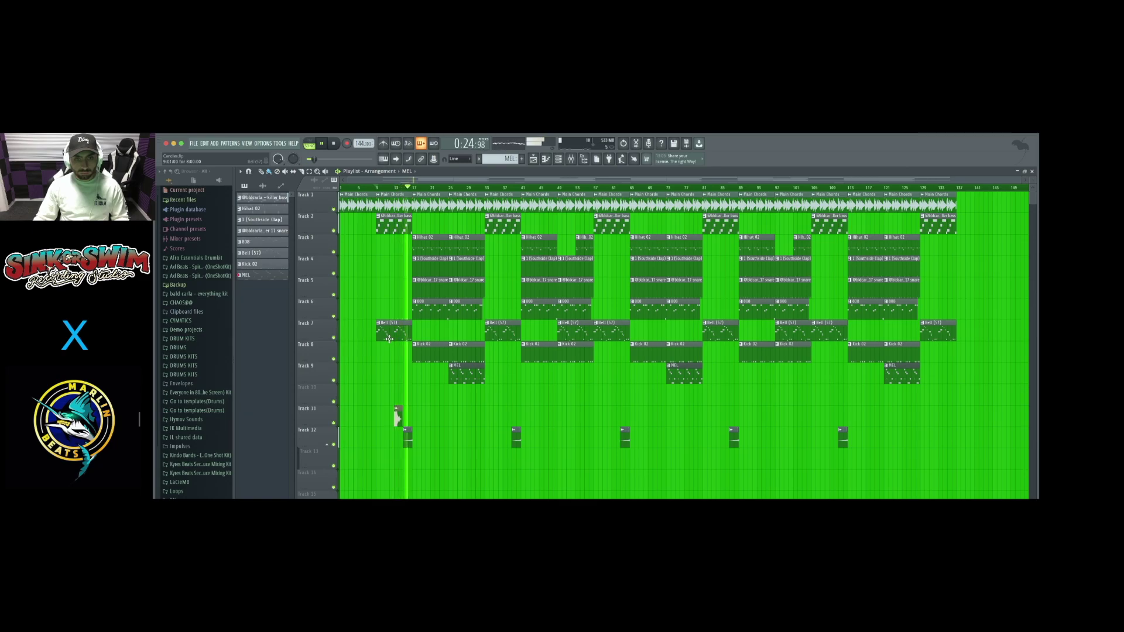
key("space")
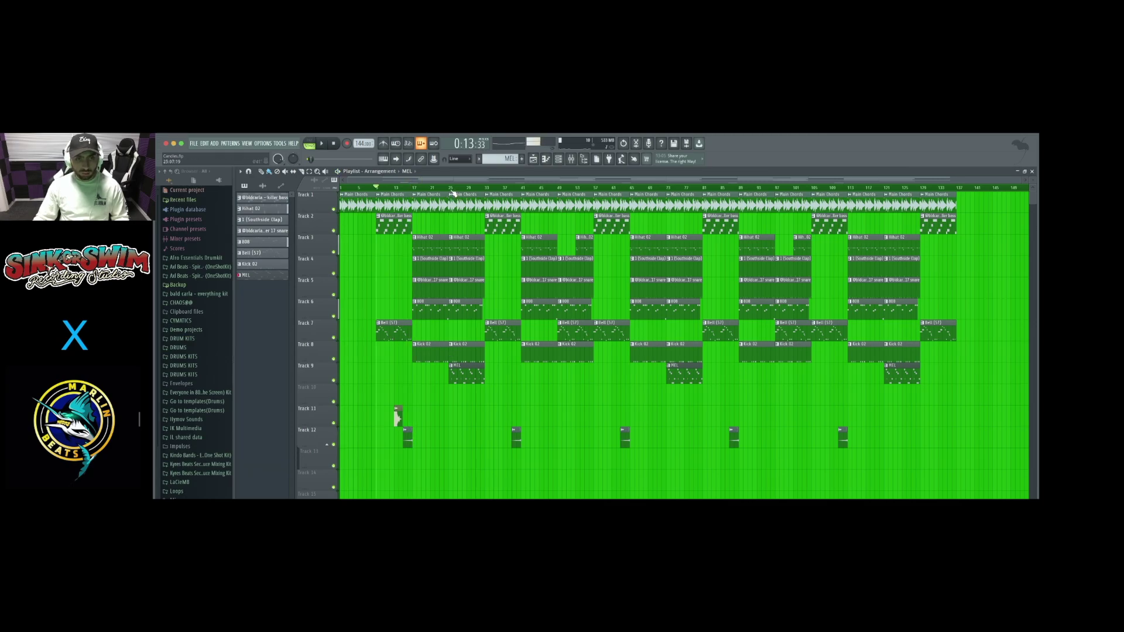
left_click(453, 194)
key("space")
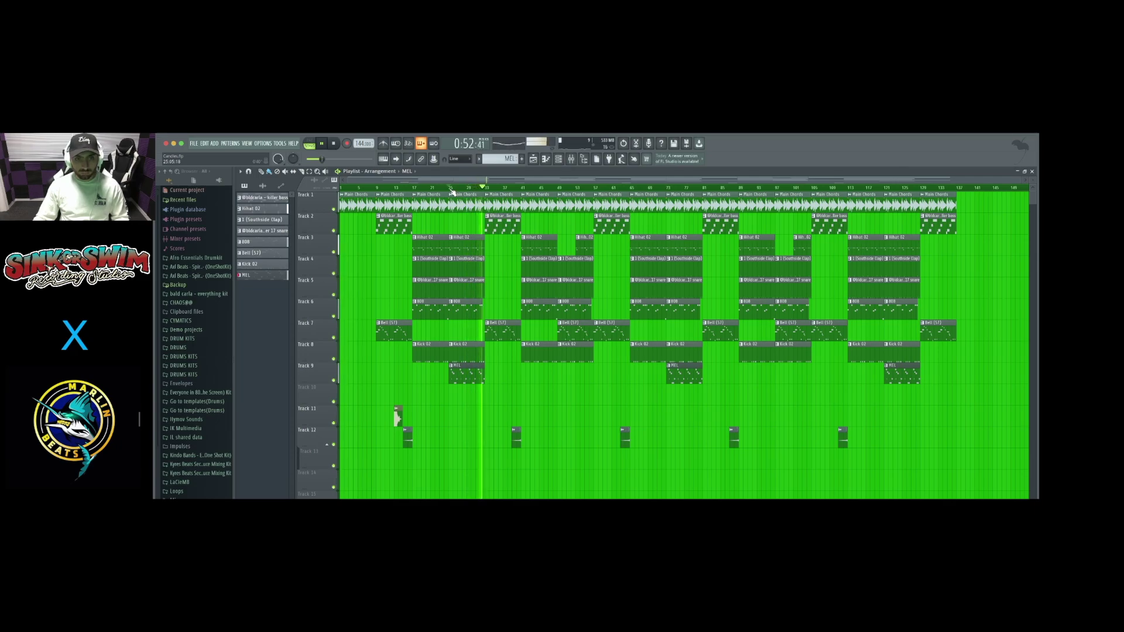
key("space")
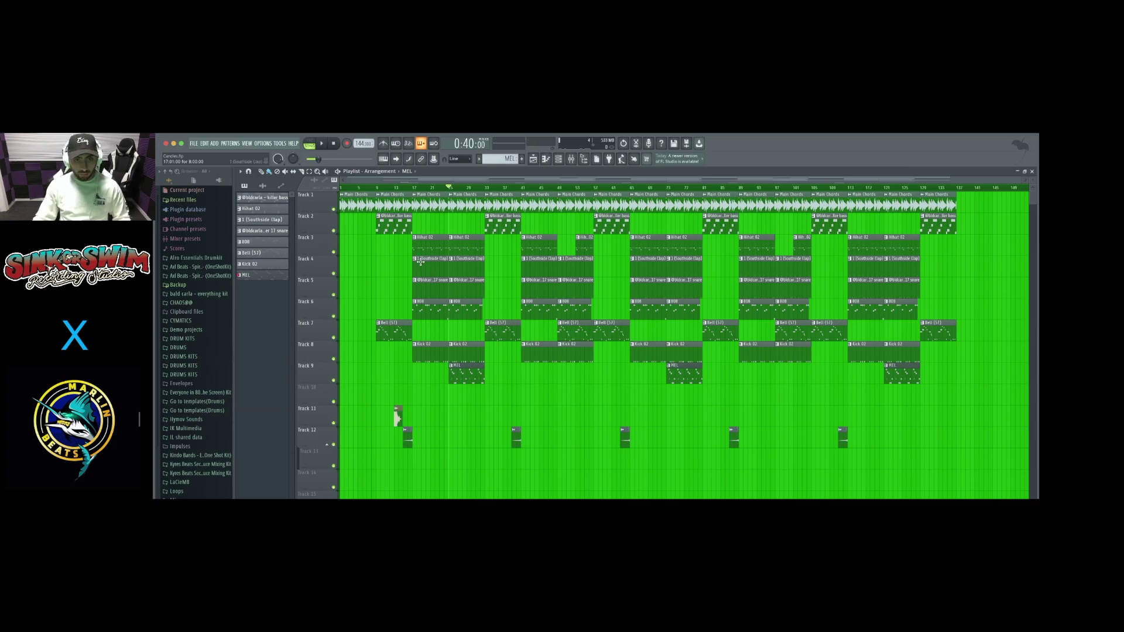
- Play the arrangement from bar 17 and again from bar 25, where the MEL pattern enters
left_click(414, 188)
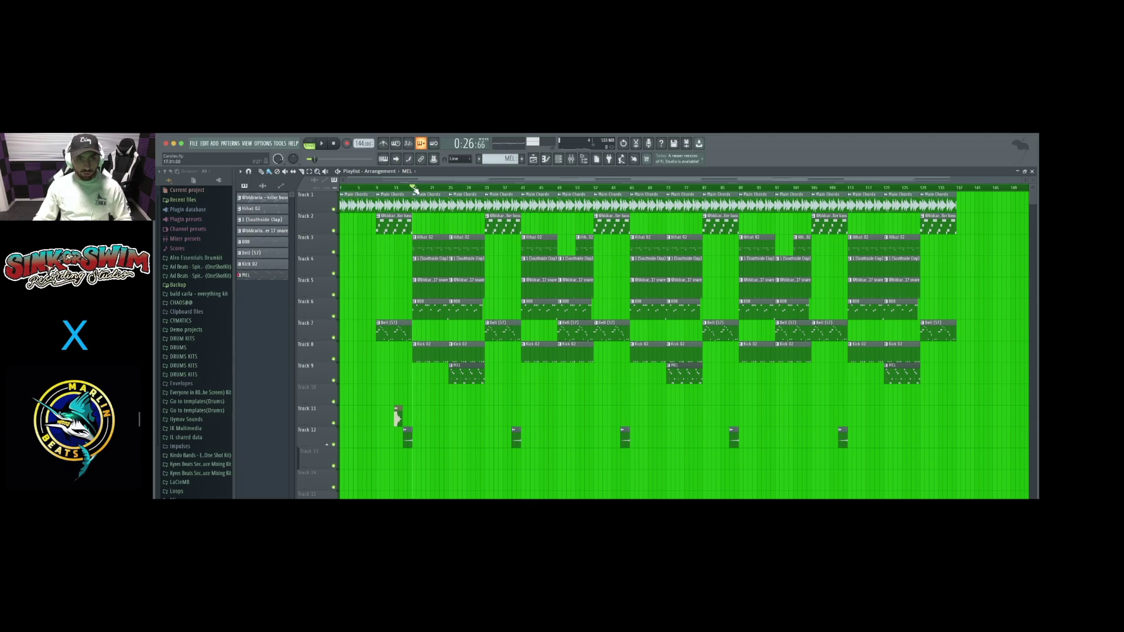
key("space")
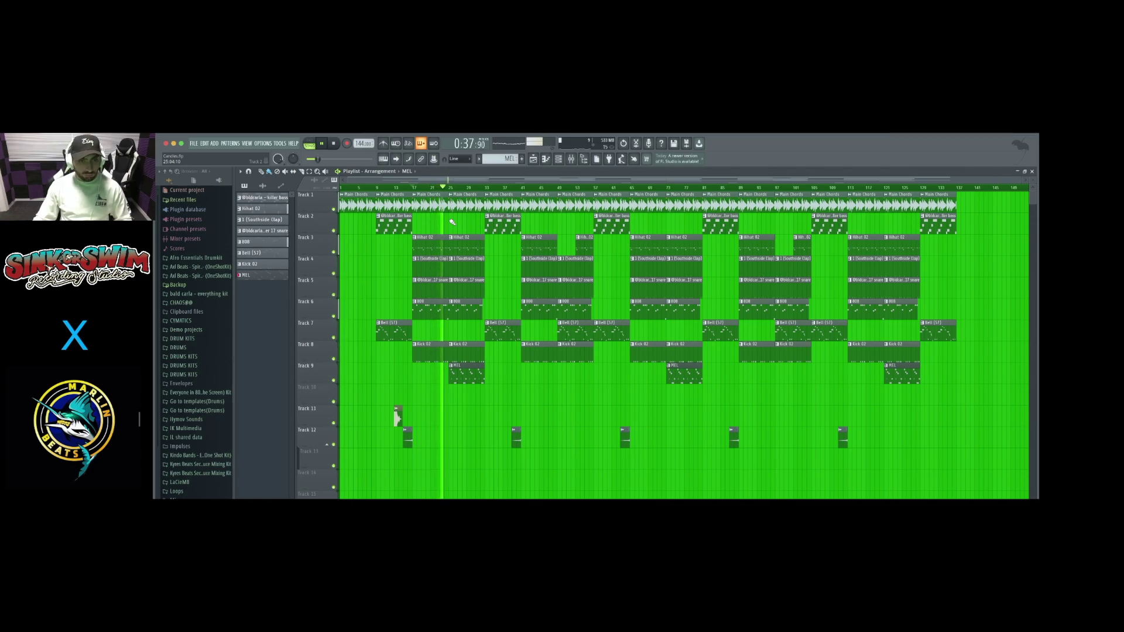
key("space")
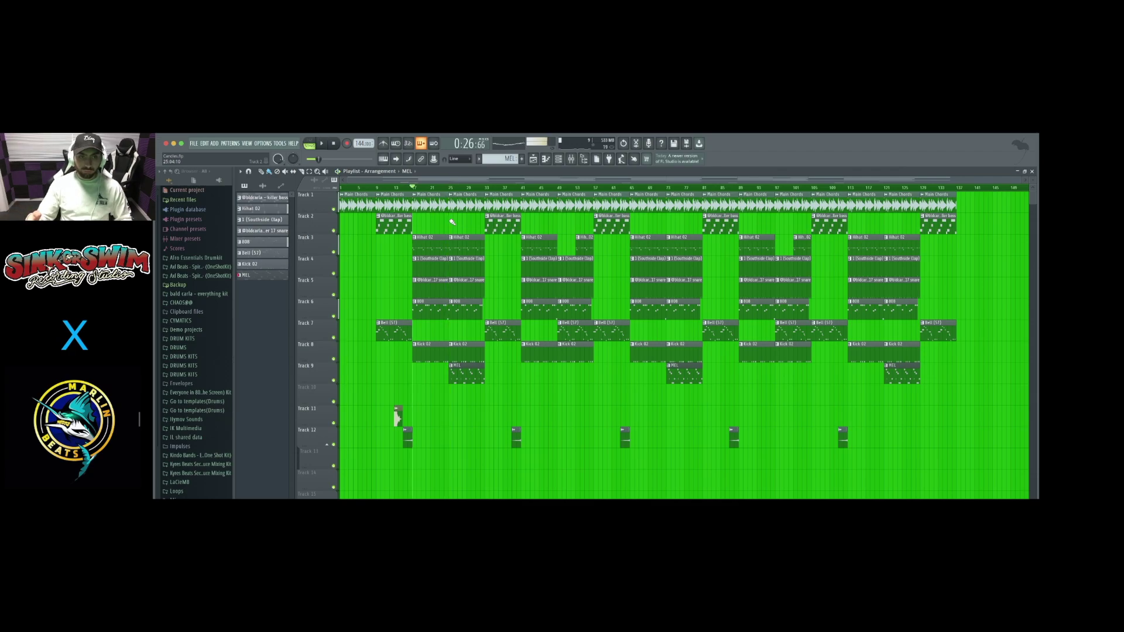
left_click(451, 188)
key("space")
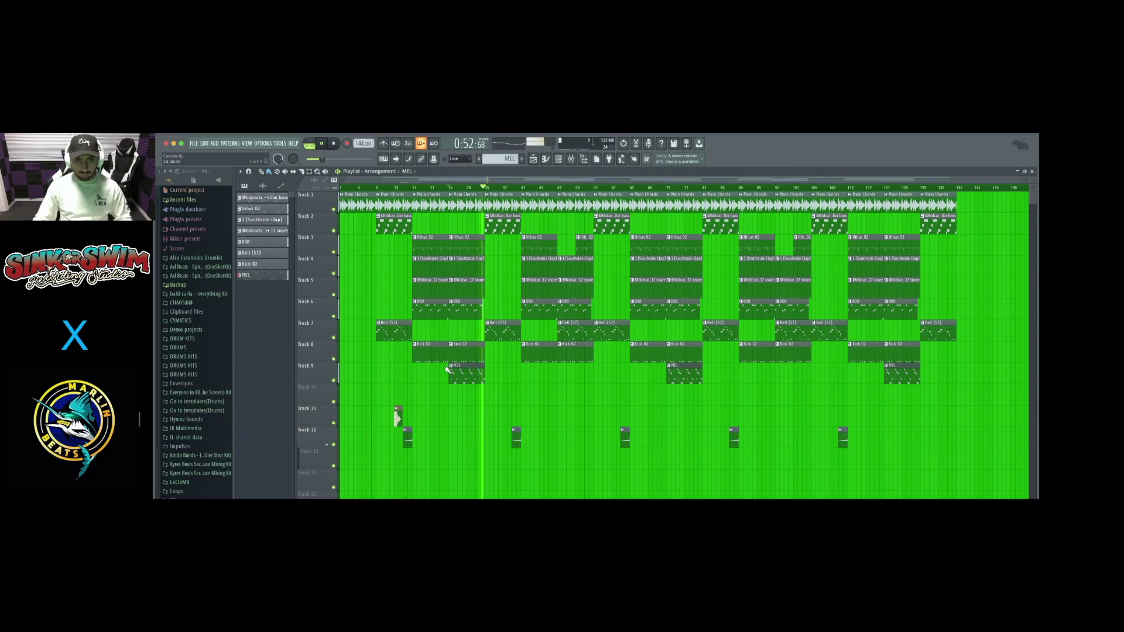
key("space")
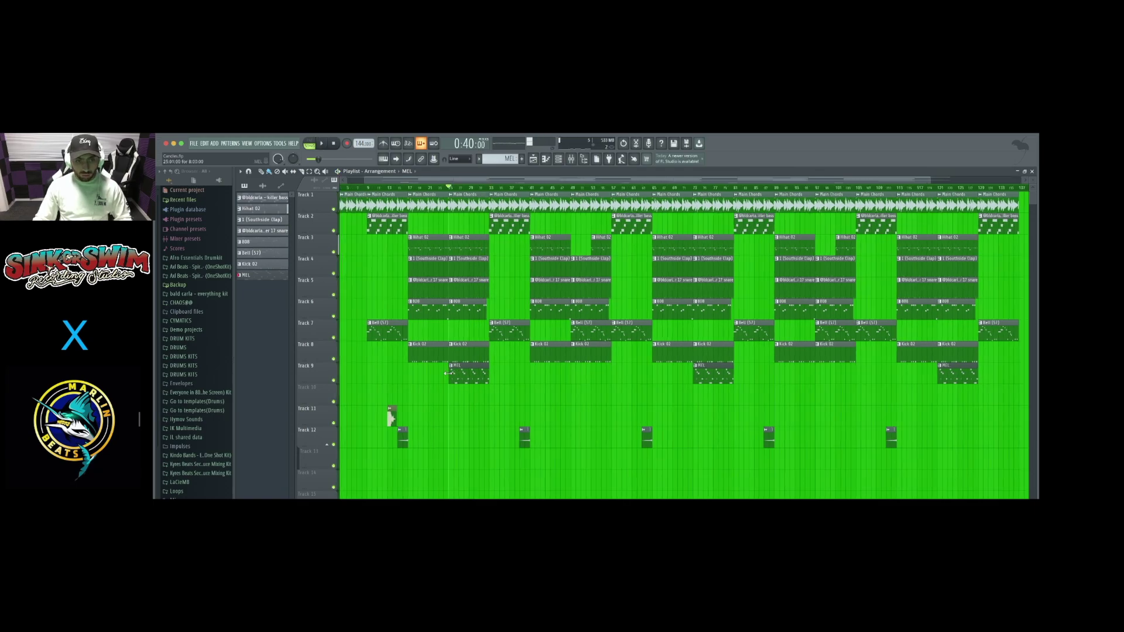
- Open the first MEL pattern clip on Track 9 in the piano roll and play the start of its melody
scroll(451, 375, "up", 4)
double_click(458, 378)
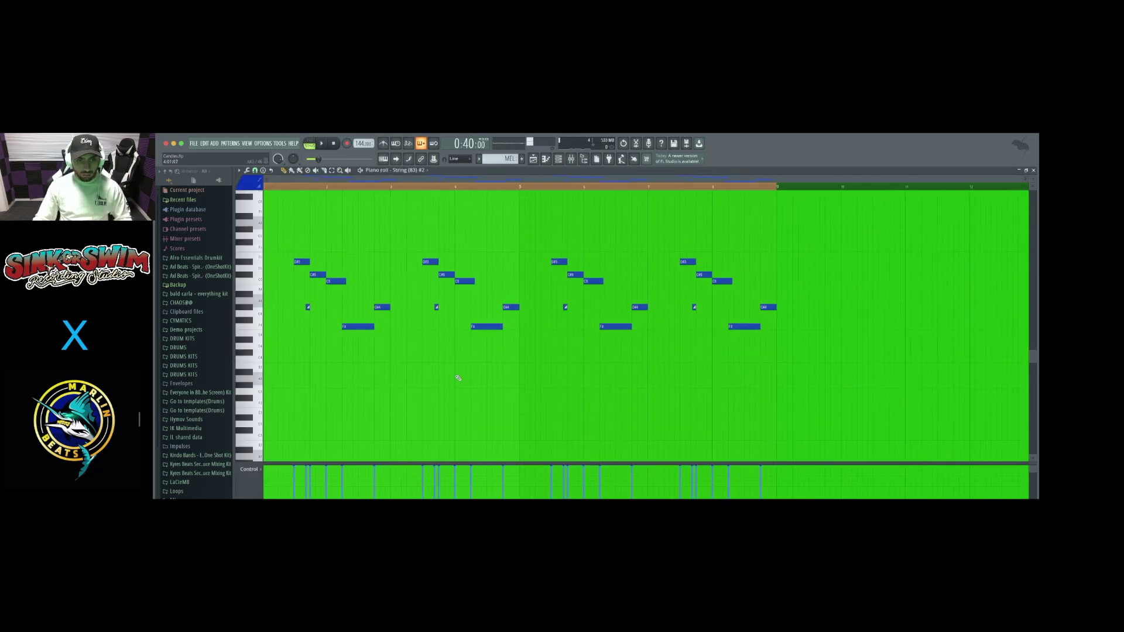
scroll(315, 320, "up", 4)
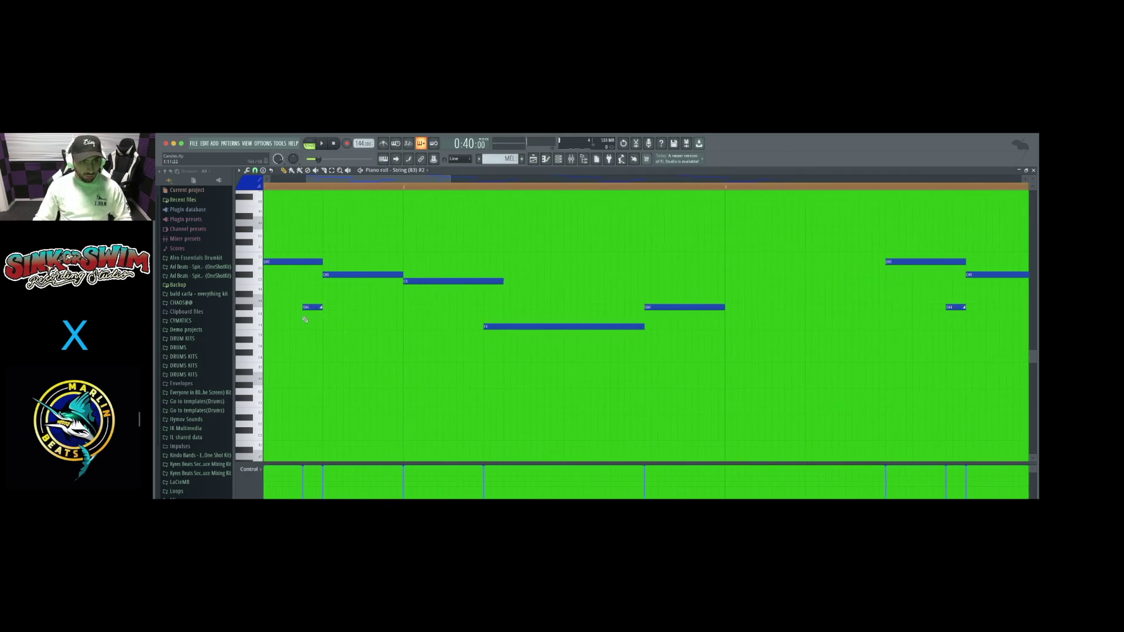
scroll(301, 203, "down", 4)
key("space")
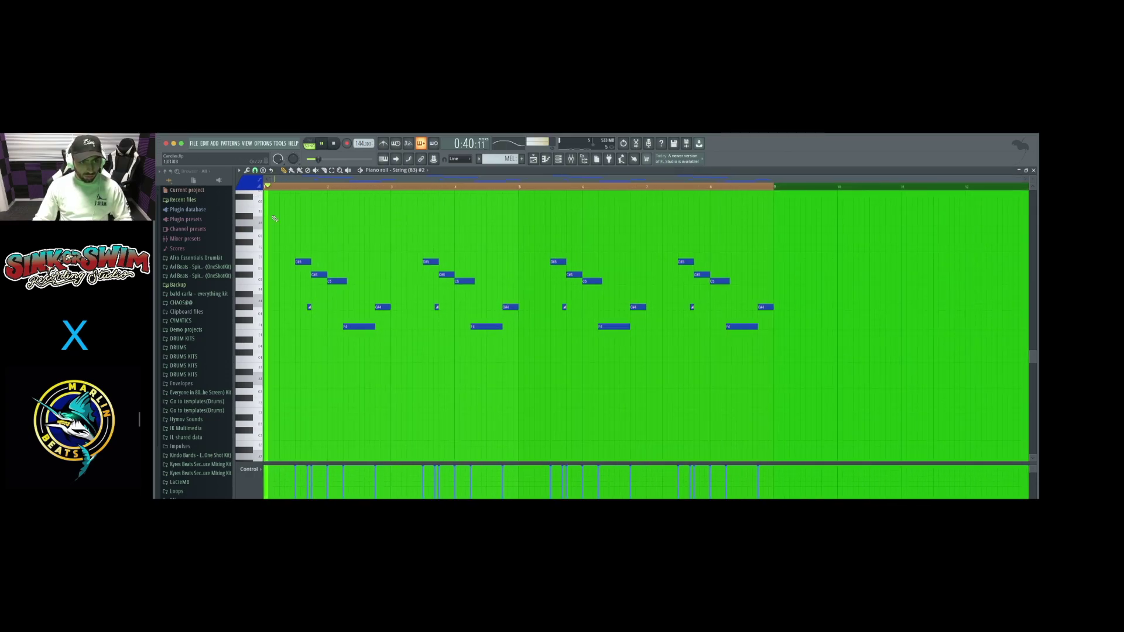
key("space")
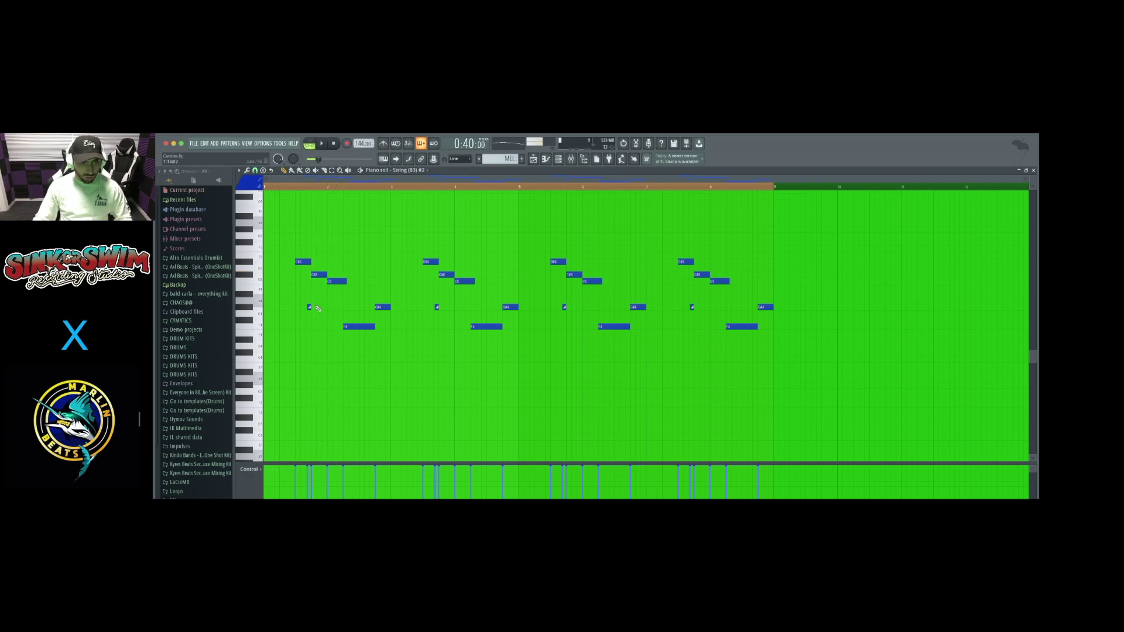
- Audition the melody with the first short G#4 slide note deleted, and undo the deletion
key("space")
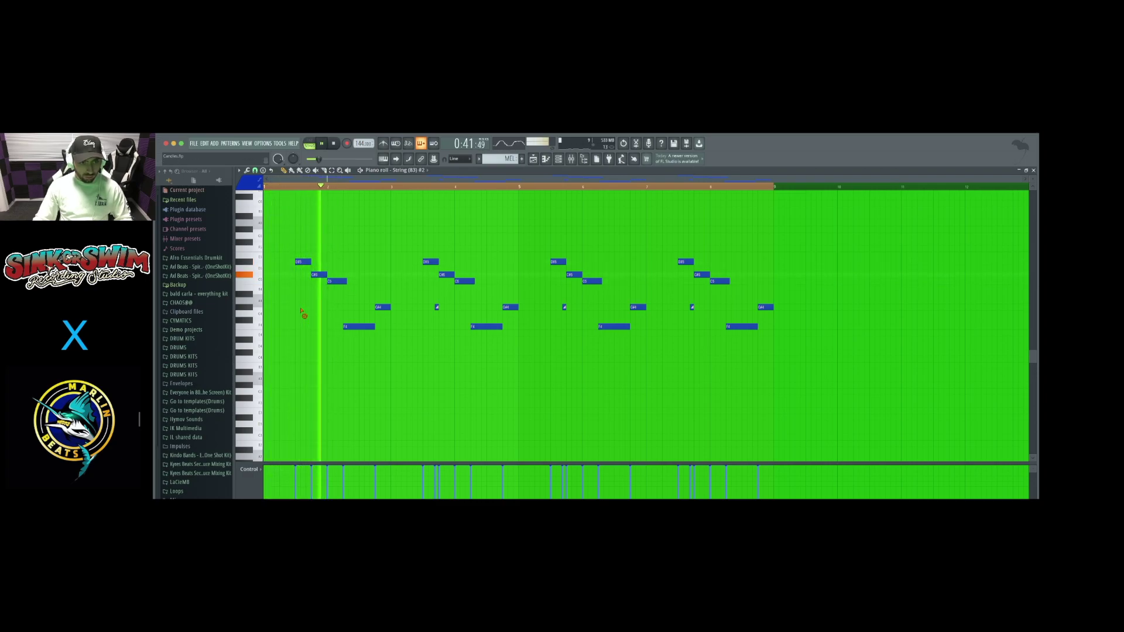
key("space")
key("ctrl+z")
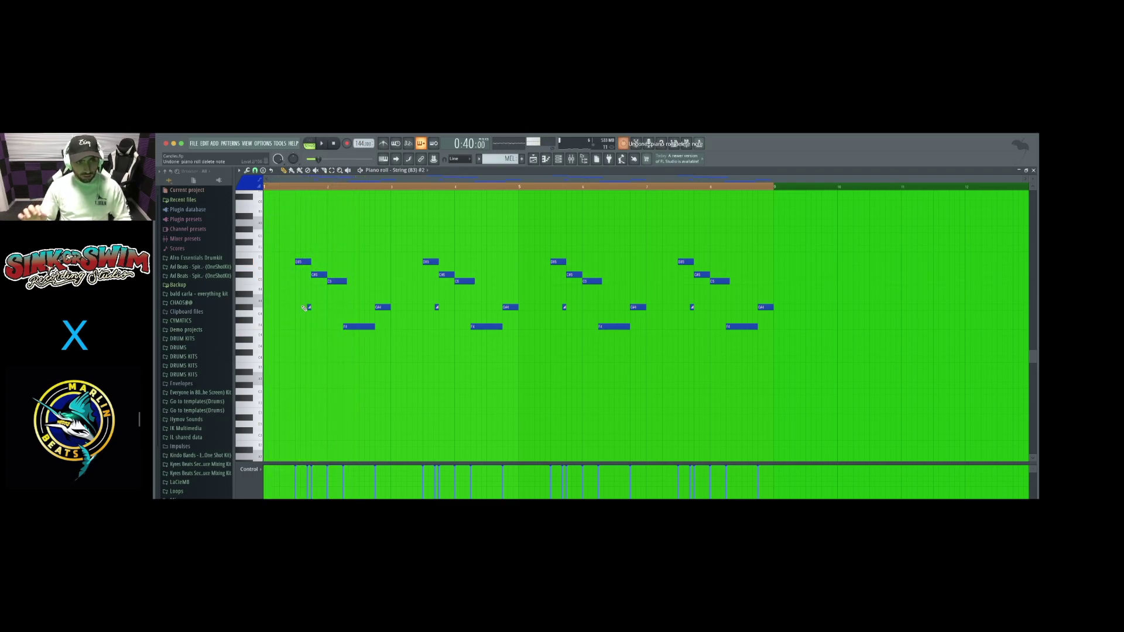
- Examine how the first short slide note lines up with the neighbouring notes of the MEL melody
scroll(305, 308, "up", 4)
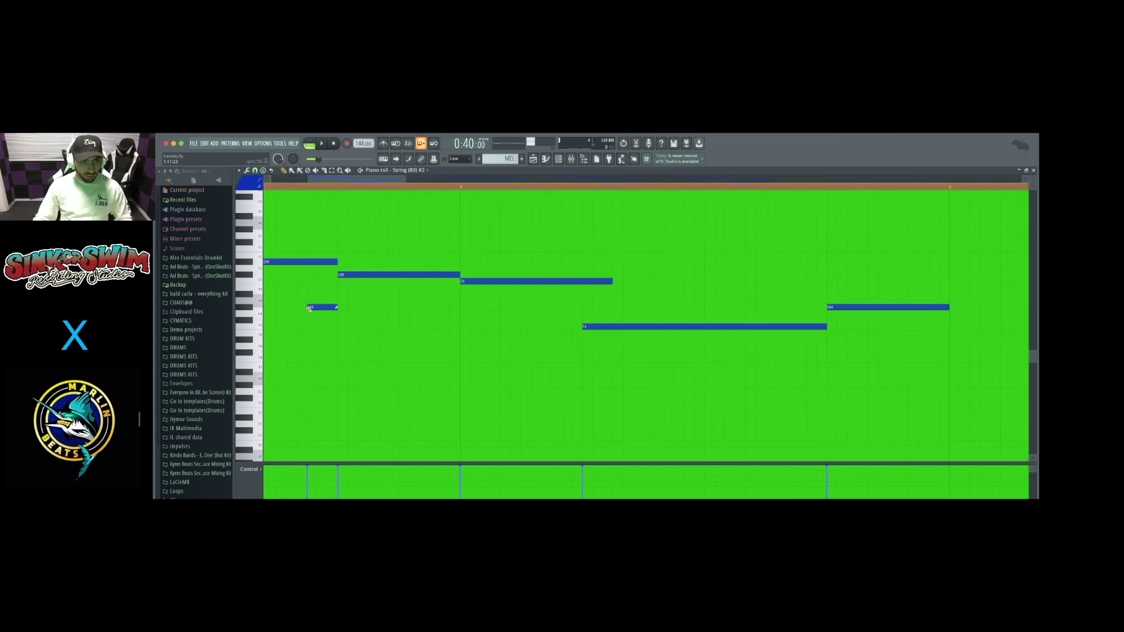
scroll(309, 309, "down", 3)
scroll(307, 311, "up", 5)
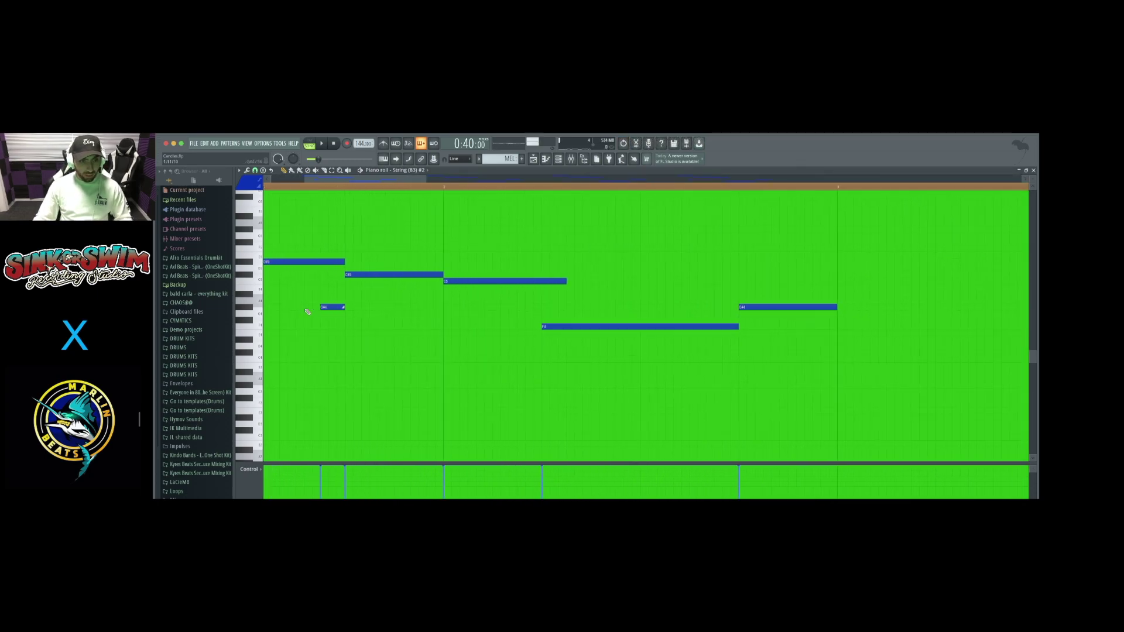
scroll(308, 310, "down", 2)
scroll(308, 311, "down", 4)
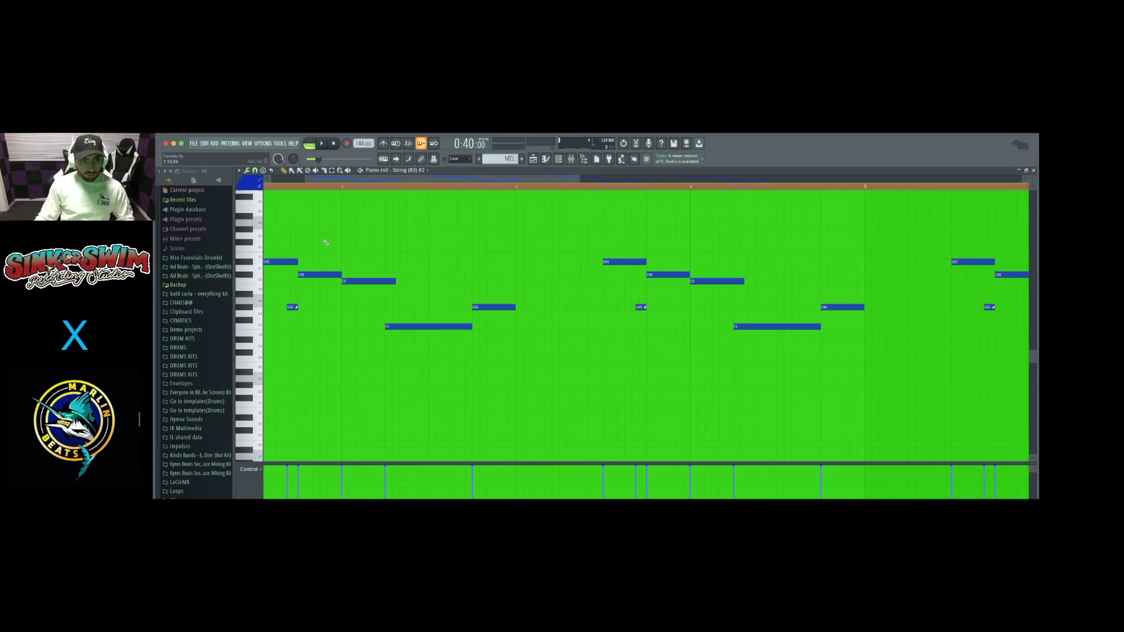
scroll(334, 232, "left", 2)
left_click(377, 238)
right_click(376, 237)
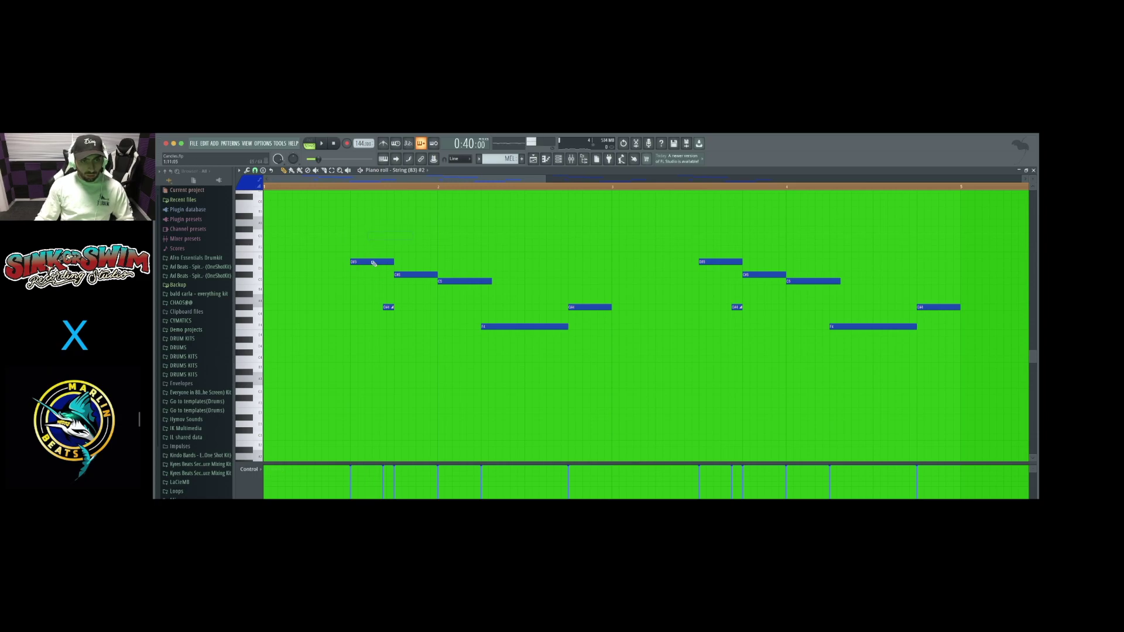
- Inspect the Slide option in the note properties of the first short G#4 note and accept the dialog
double_click(389, 308)
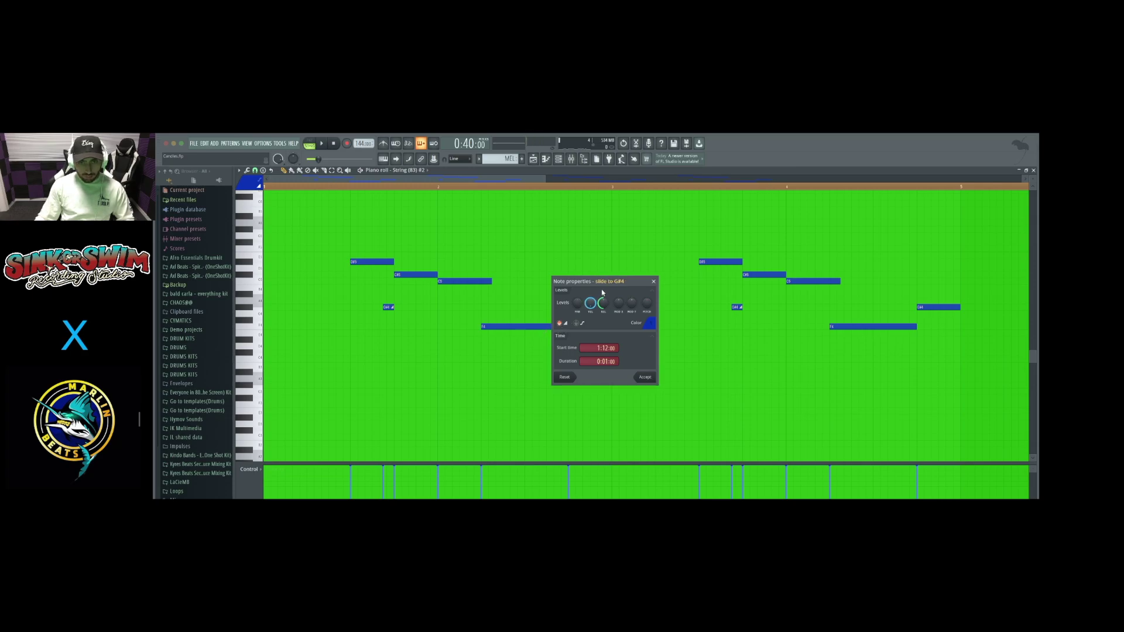
left_click_drag(605, 286, 606, 285)
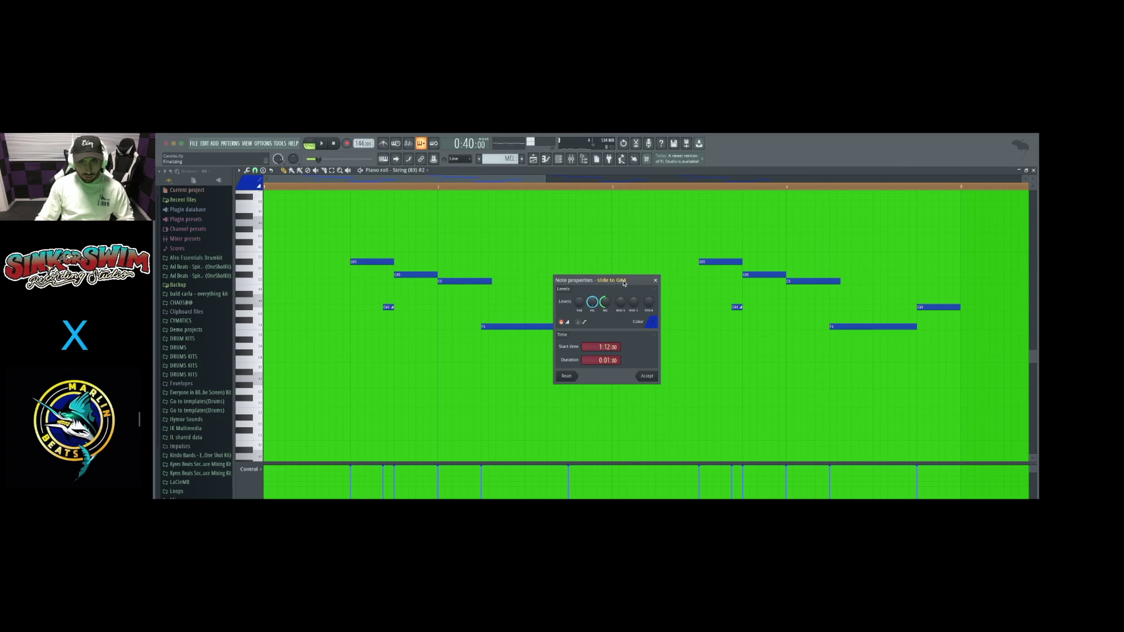
left_click(564, 324)
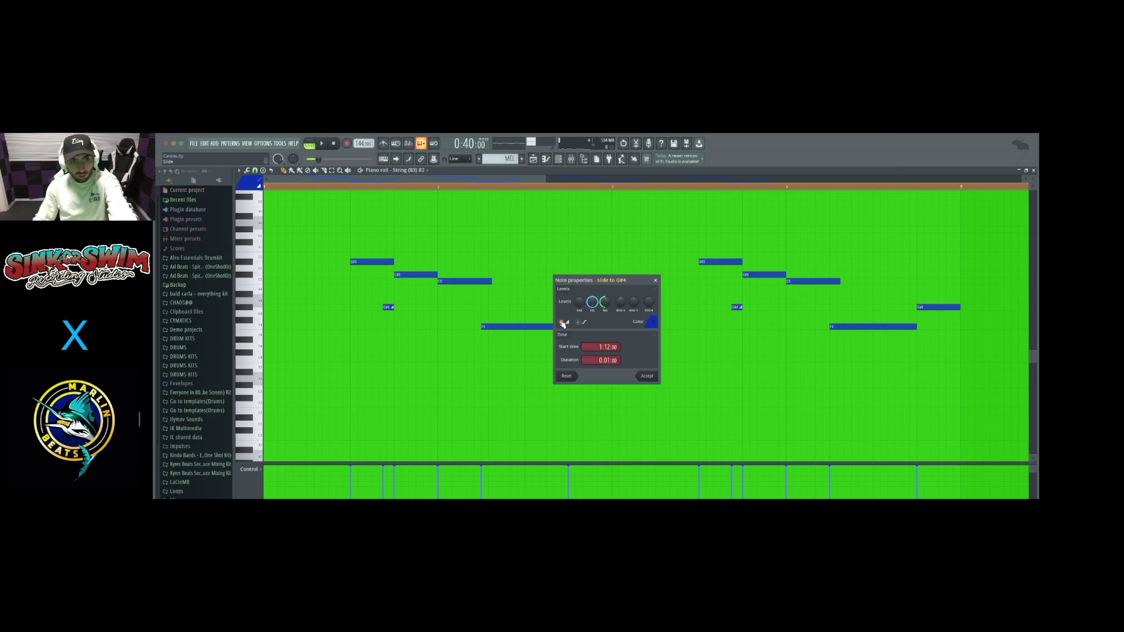
left_click(648, 377)
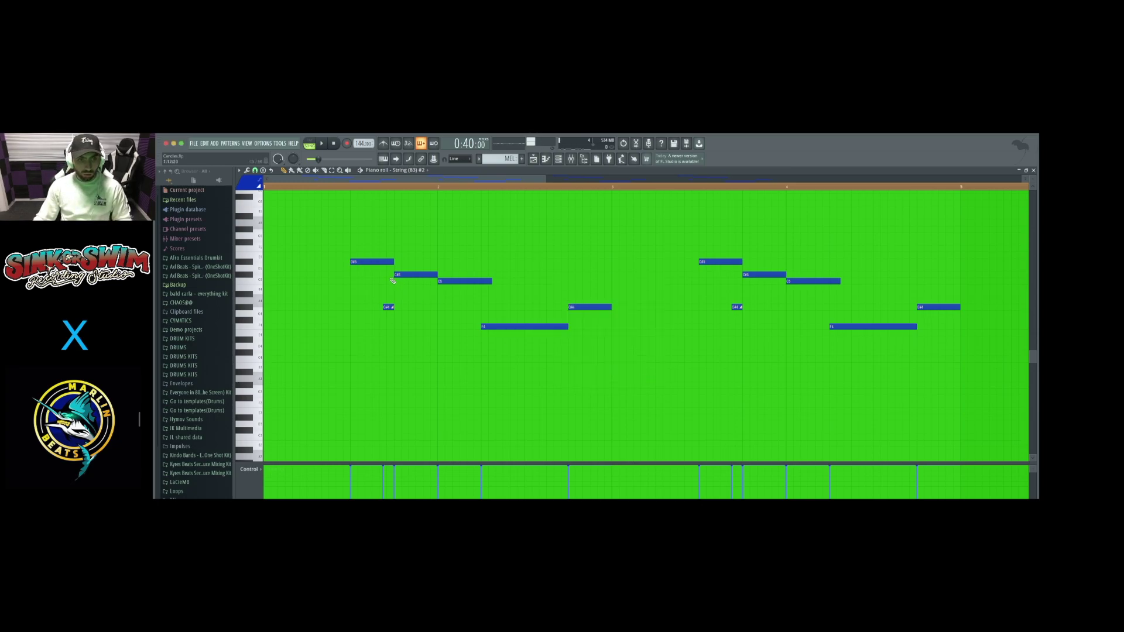
- Play the melody and try the first slide note earlier, moving it to start at 1:10 under the first note
key("space")
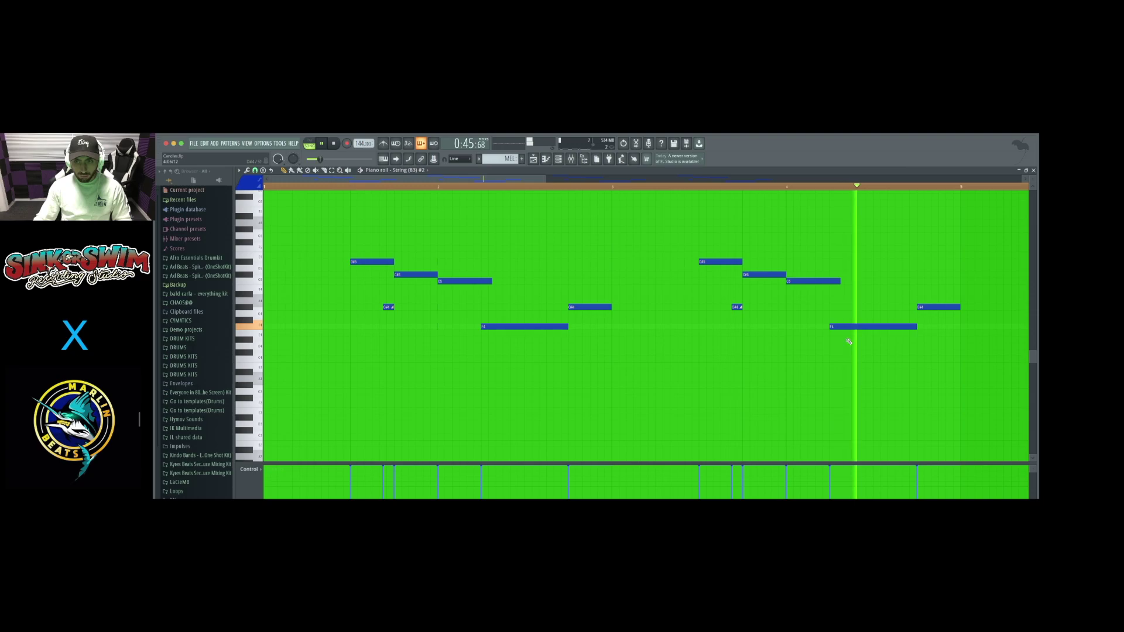
key("space")
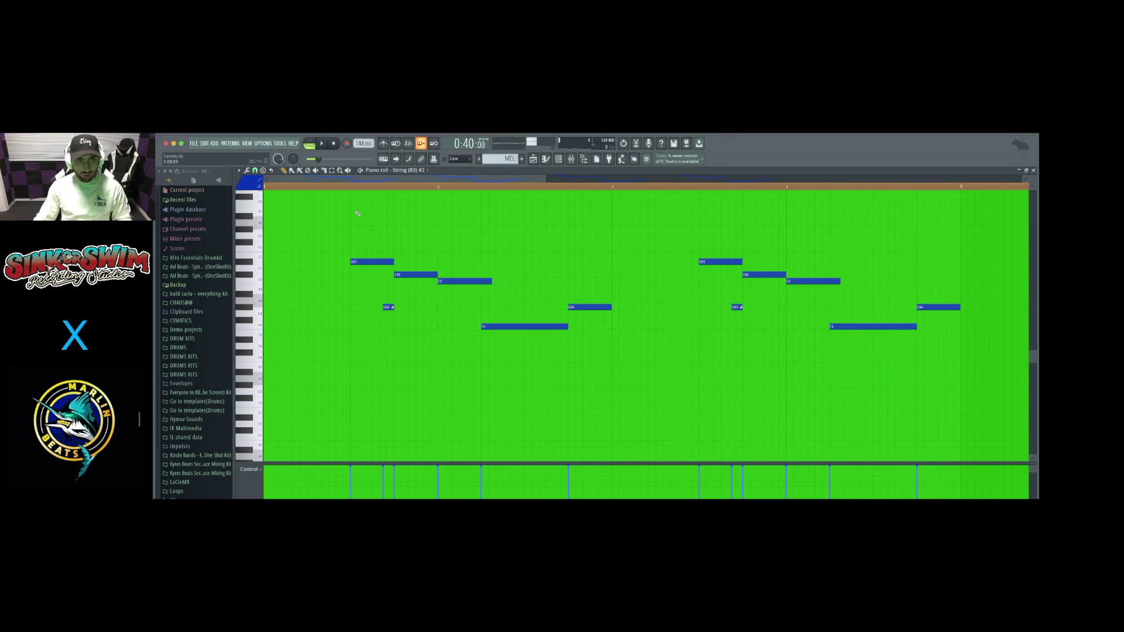
left_click(351, 188)
key("space")
key("space")
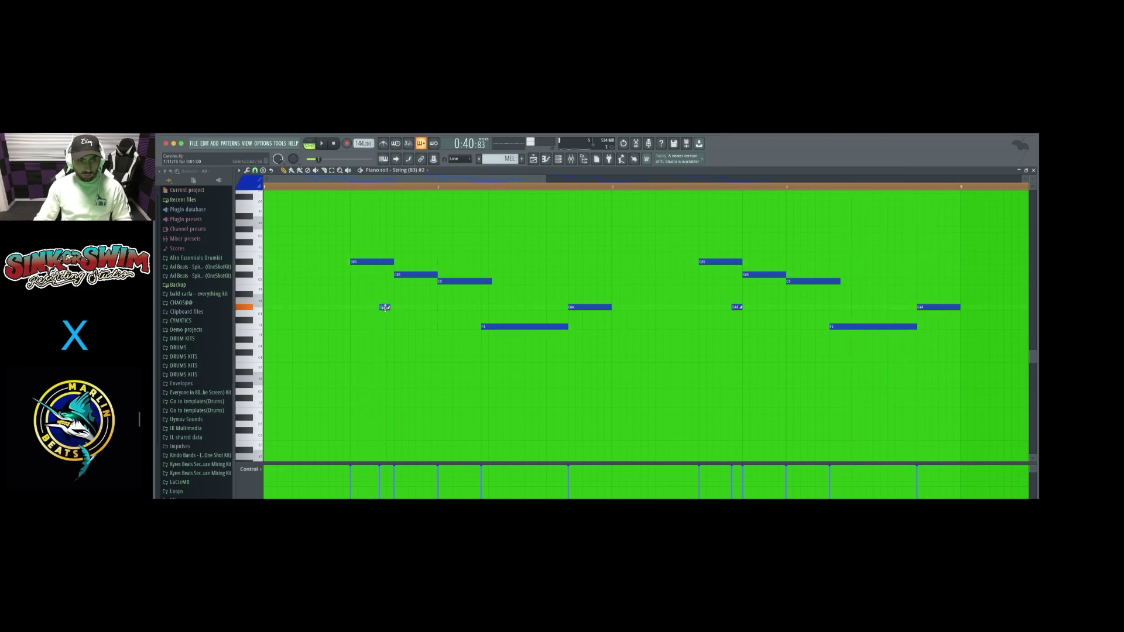
key("space")
key("space")
key("space")
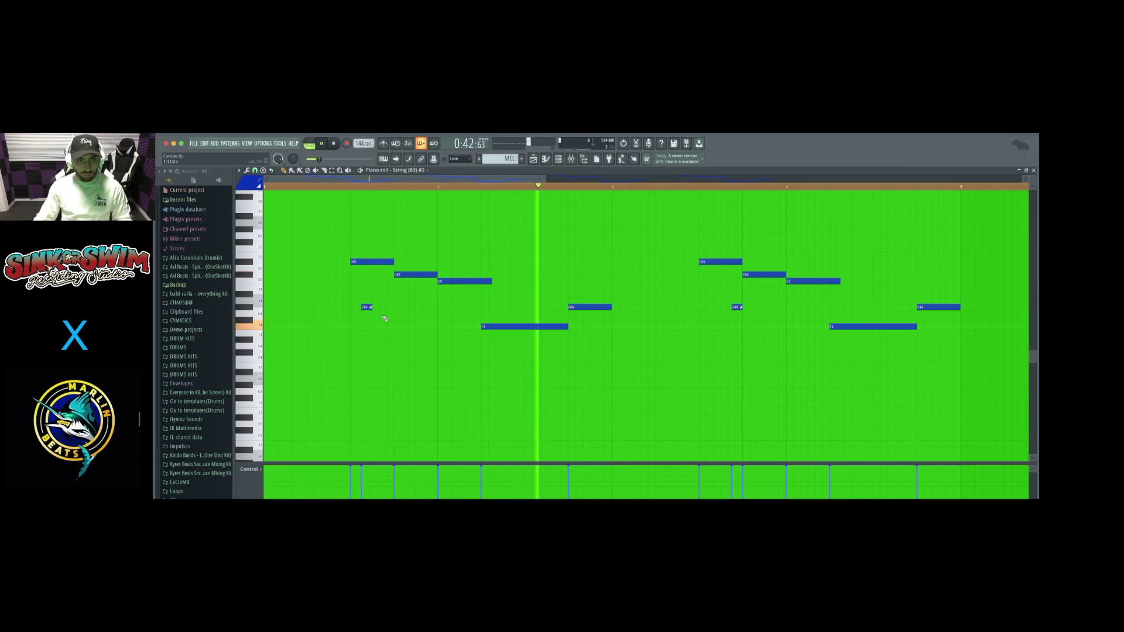
key("space")
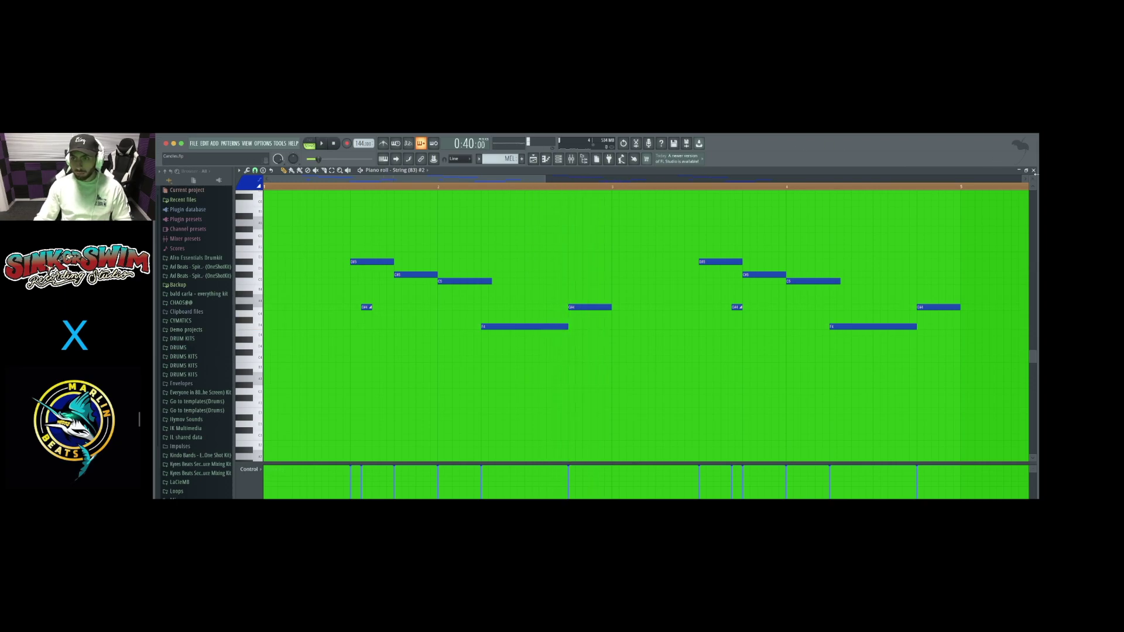
- Return to the playlist and play the arrangement from bar 25, where the MEL pattern begins
left_click(1033, 171)
right_click(330, 379)
left_click(309, 387)
left_click(334, 381)
key("space")
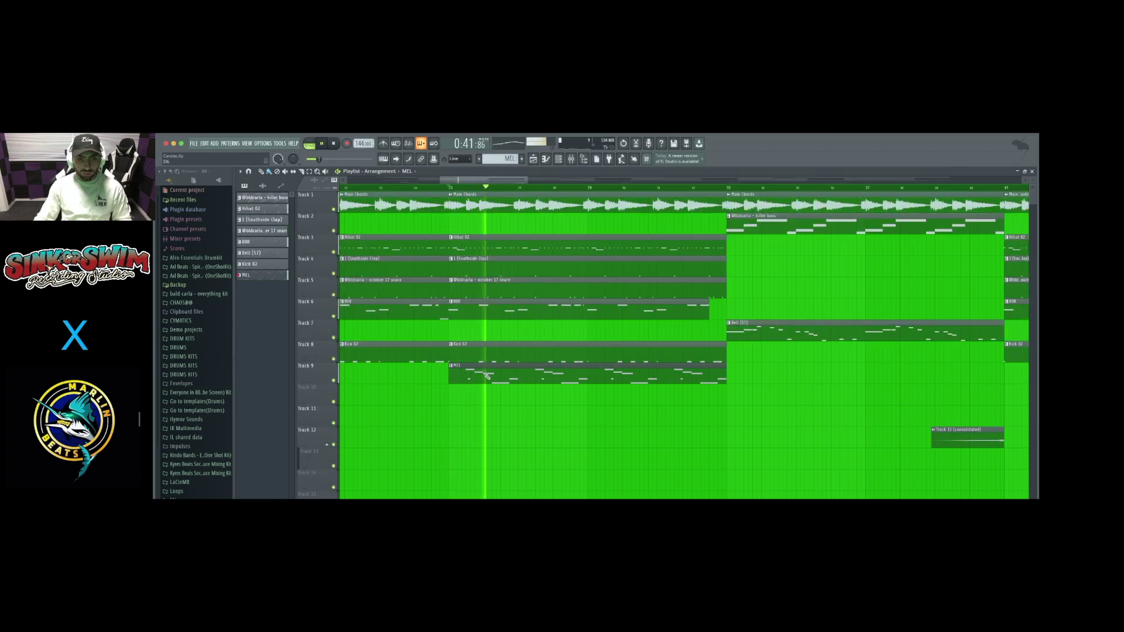
- Reopen the MEL pattern in the piano roll and try the first slide note later, under the second melody note
double_click(485, 370)
key("space")
scroll(289, 296, "up", 2)
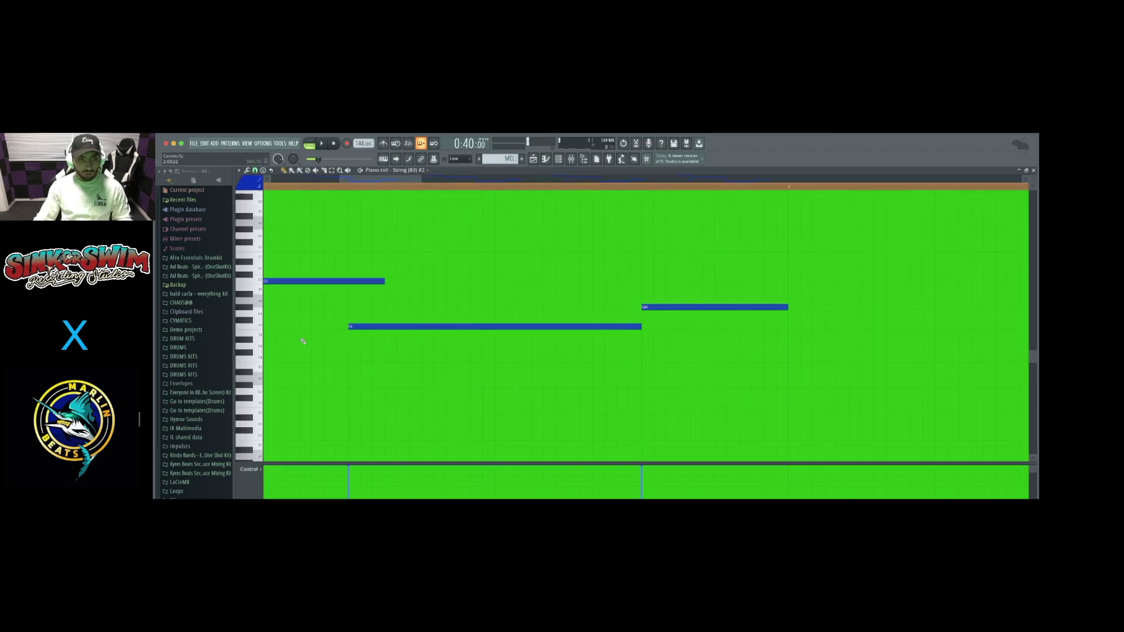
scroll(274, 324, "down", 3)
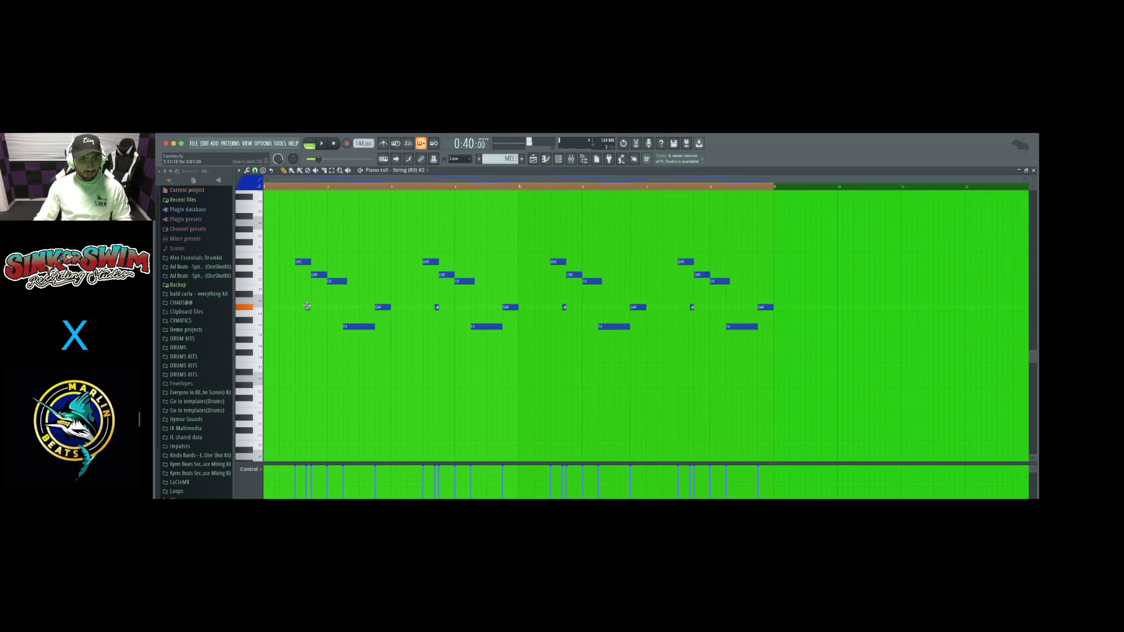
scroll(318, 307, "up", 2)
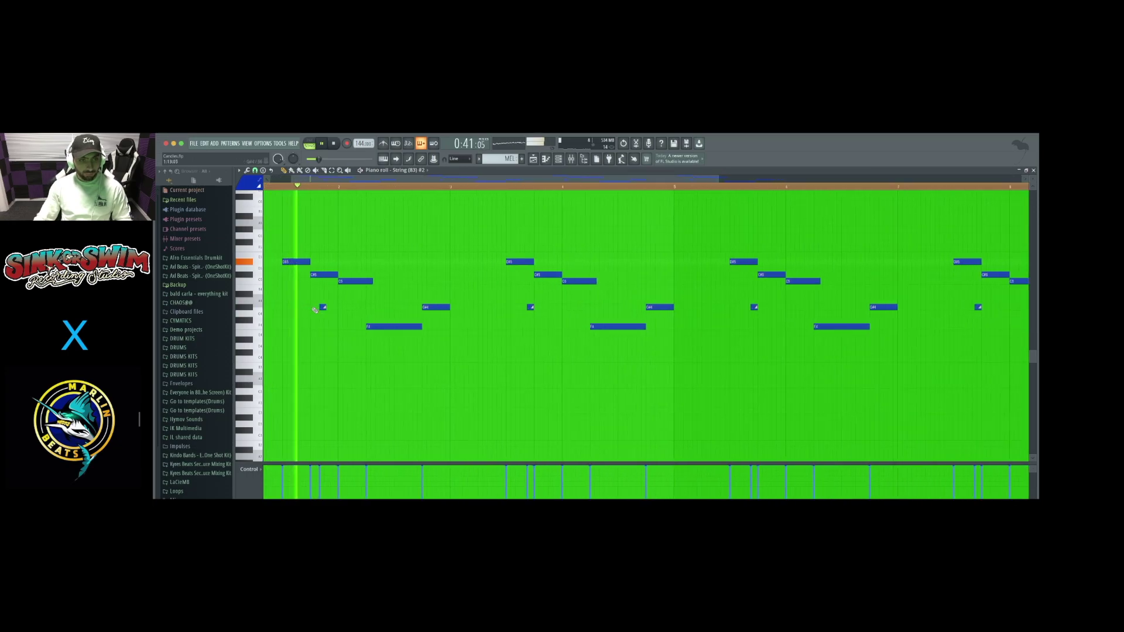
- Move the first slide note to start at 1:12, ending where the second melody note begins, and play the melody
key("ctrl+z")
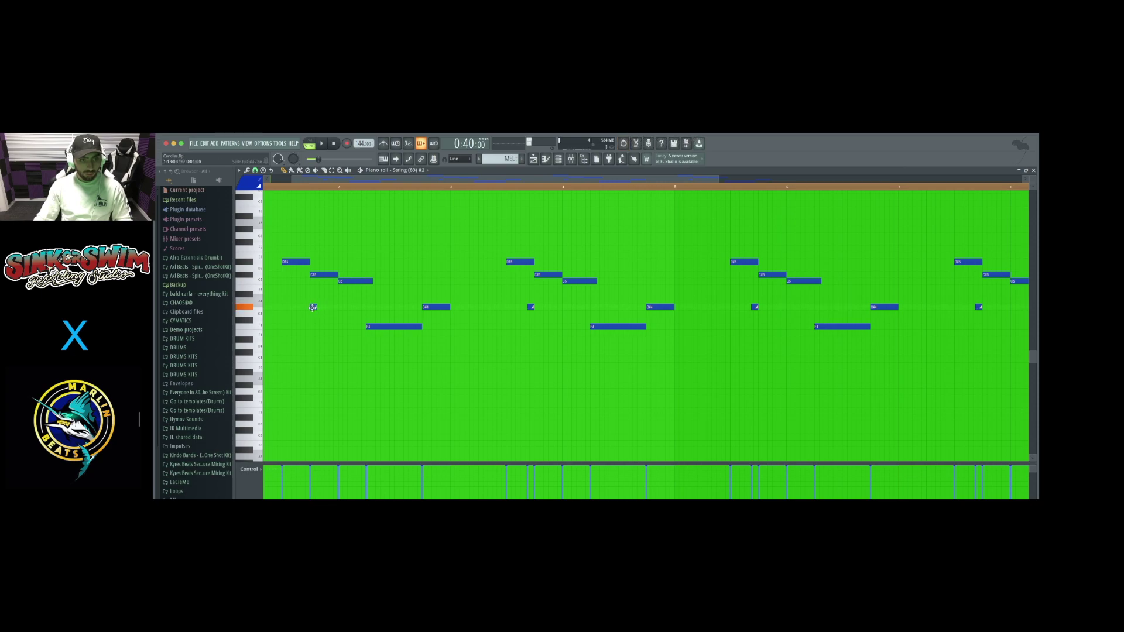
left_click_drag(309, 308, 307, 307)
key("space")
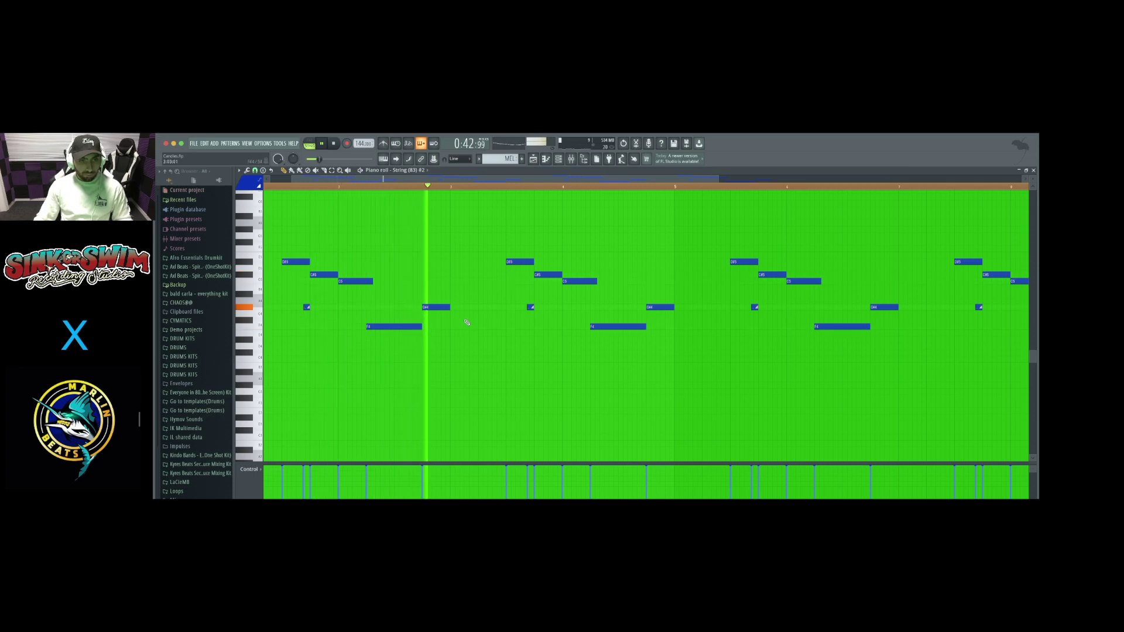
- Stop the melody, look over the pattern's full note layout, and audition a string key and the melody briefly
key("space")
scroll(312, 311, "down", 3, "ctrl")
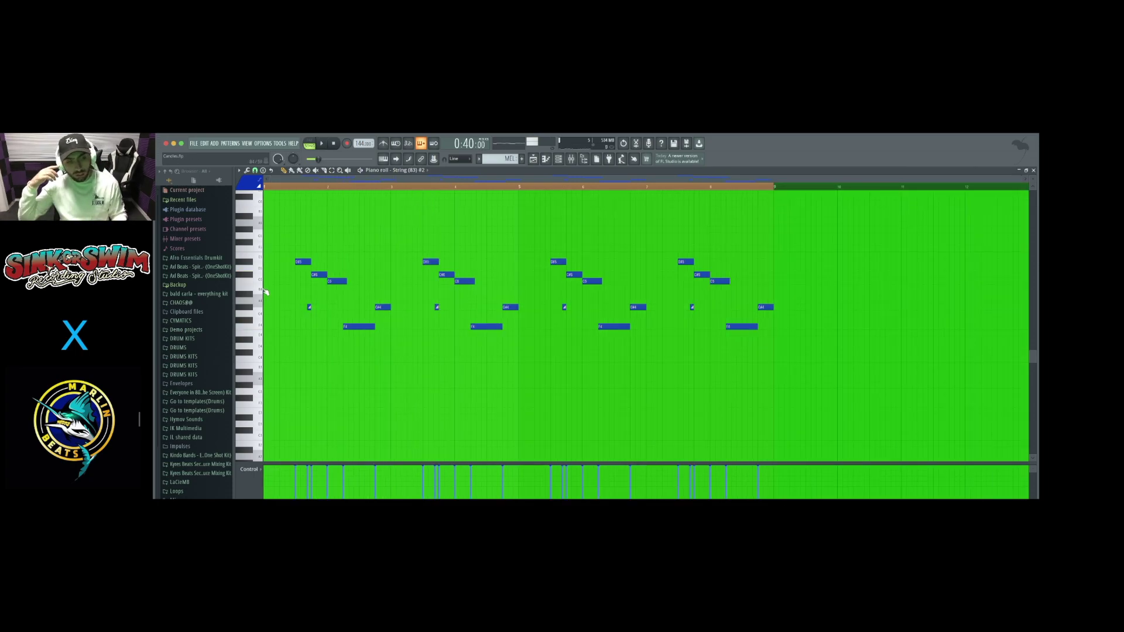
scroll(263, 261, "down", 2)
scroll(263, 262, "up", 4)
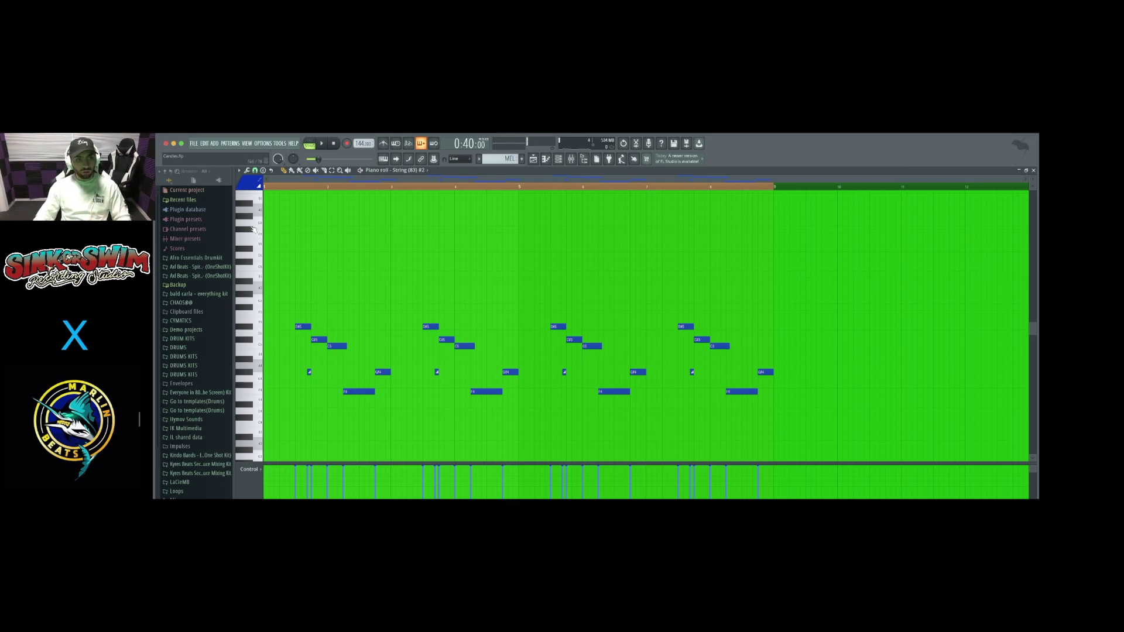
left_click(251, 249)
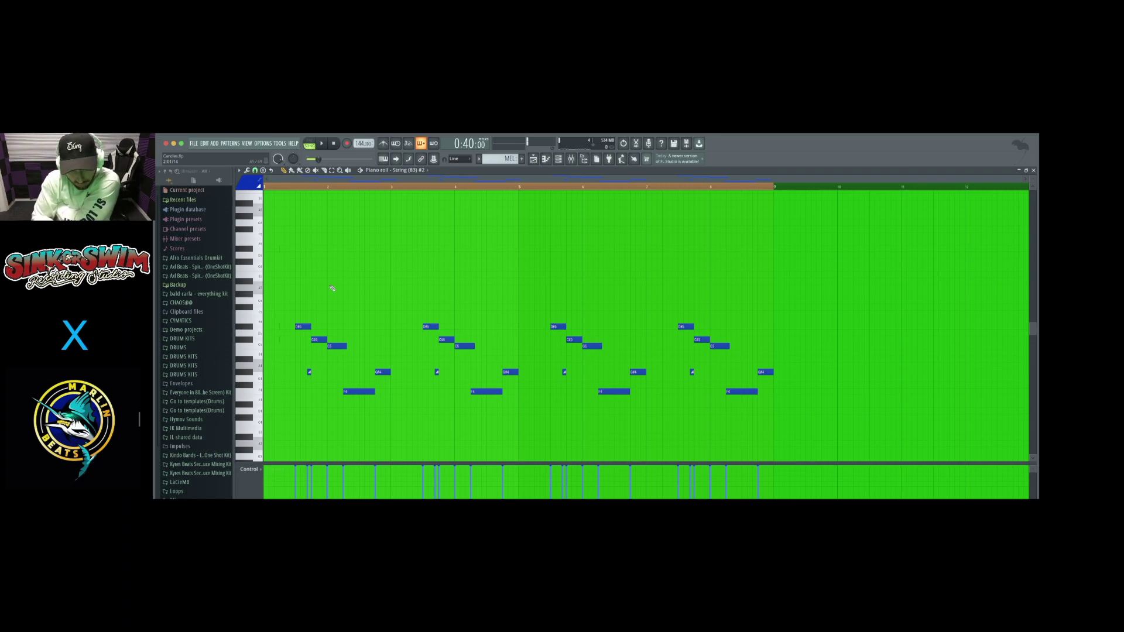
key("space")
key("space")
- Return to the playlist and play the MEL section from bar 25 up to the killer bass section
left_click(1035, 172)
scroll(552, 287, "up", 3)
scroll(554, 288, "down", 8)
scroll(581, 303, "up", 4)
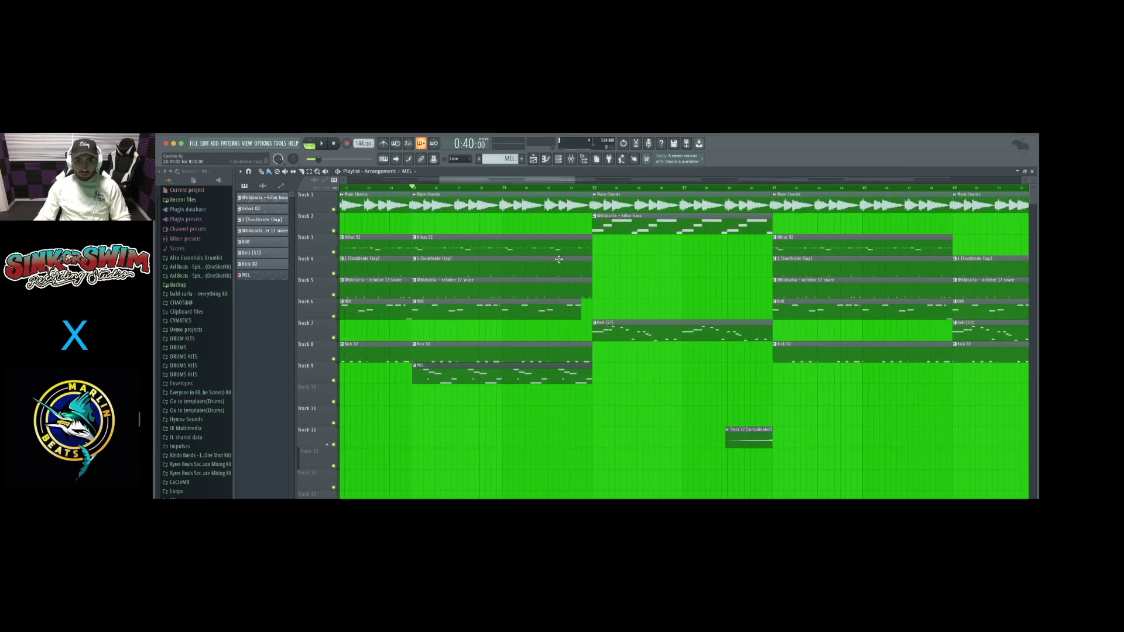
key("space")
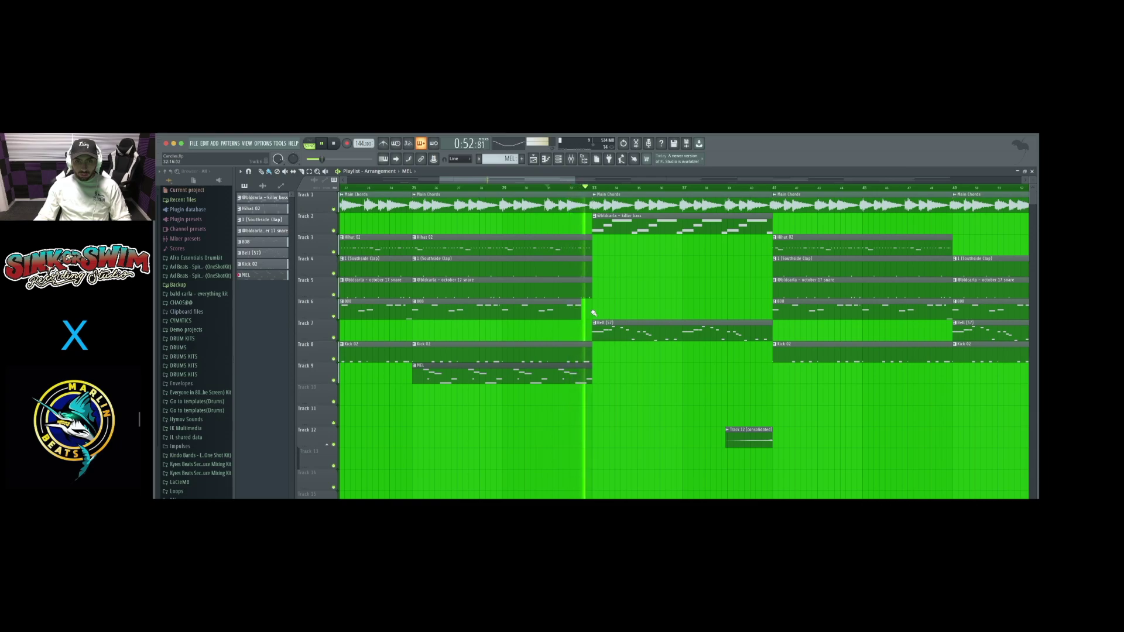
key("space")
- Play the arrangement from bar 31 to hear the drums and MEL lead into the killer bass section
scroll(607, 315, "down", 4)
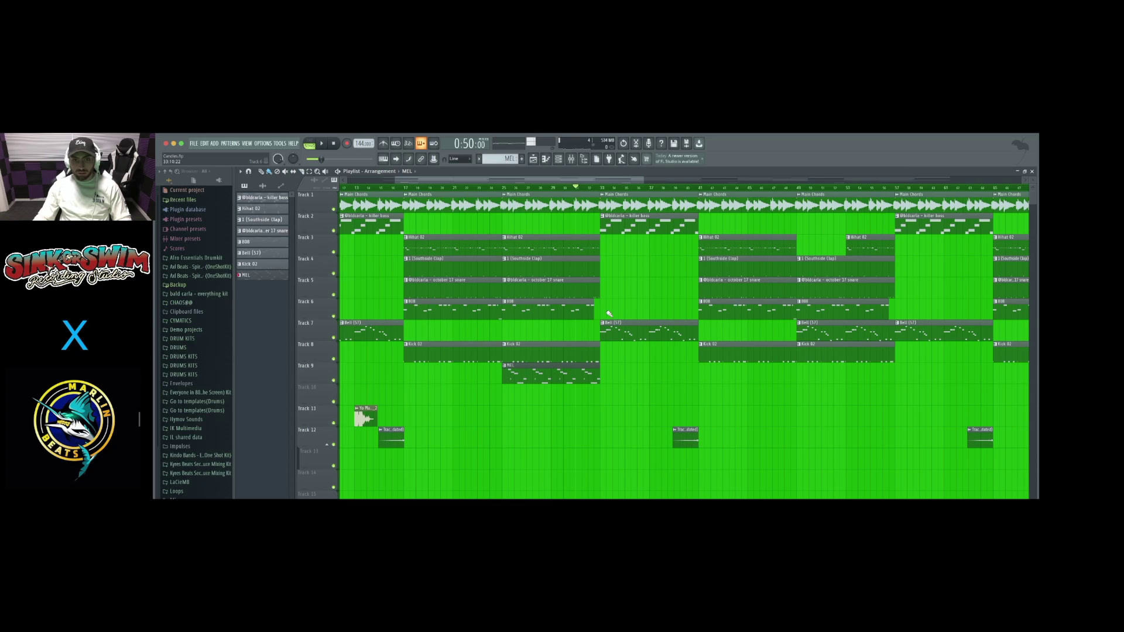
scroll(609, 315, "down", 4)
scroll(501, 323, "up", 6)
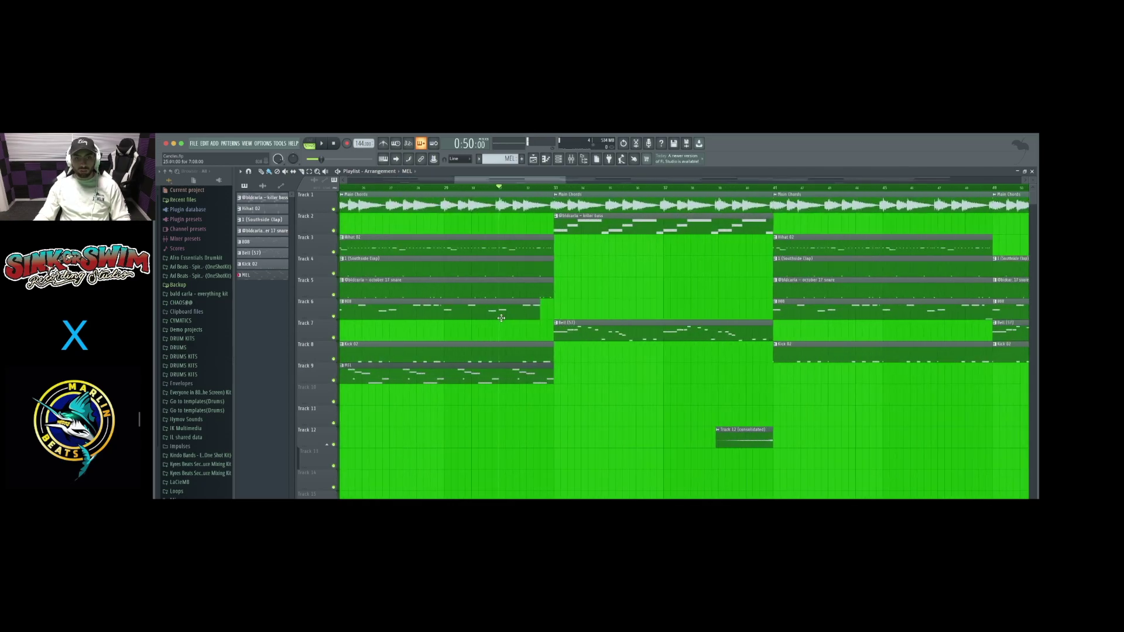
scroll(567, 308, "down", 1)
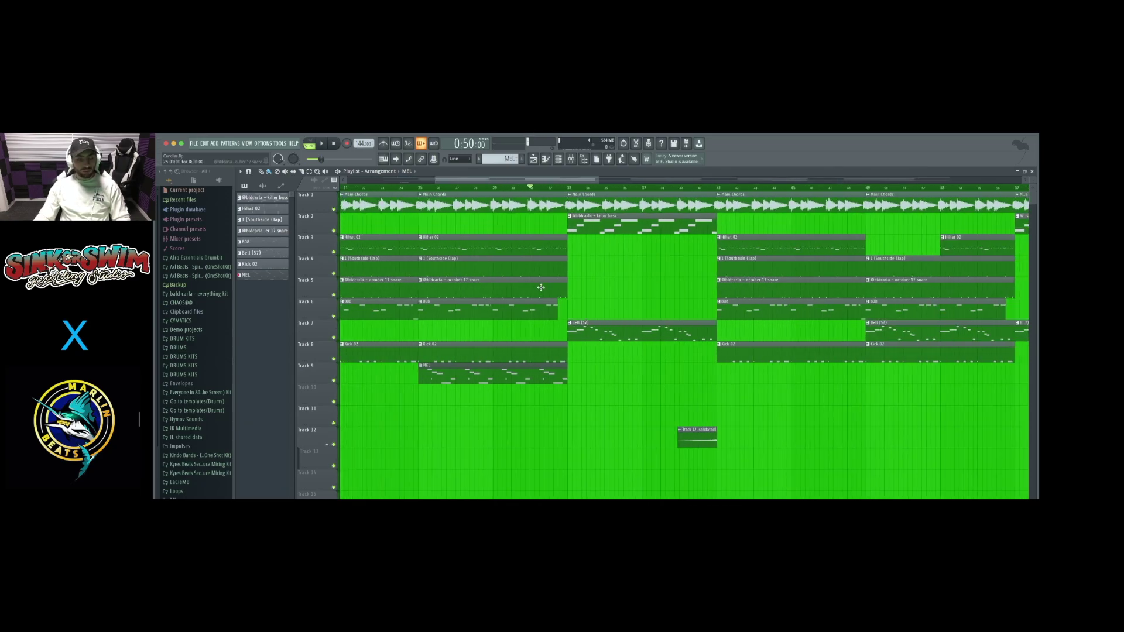
scroll(593, 317, "up", 2)
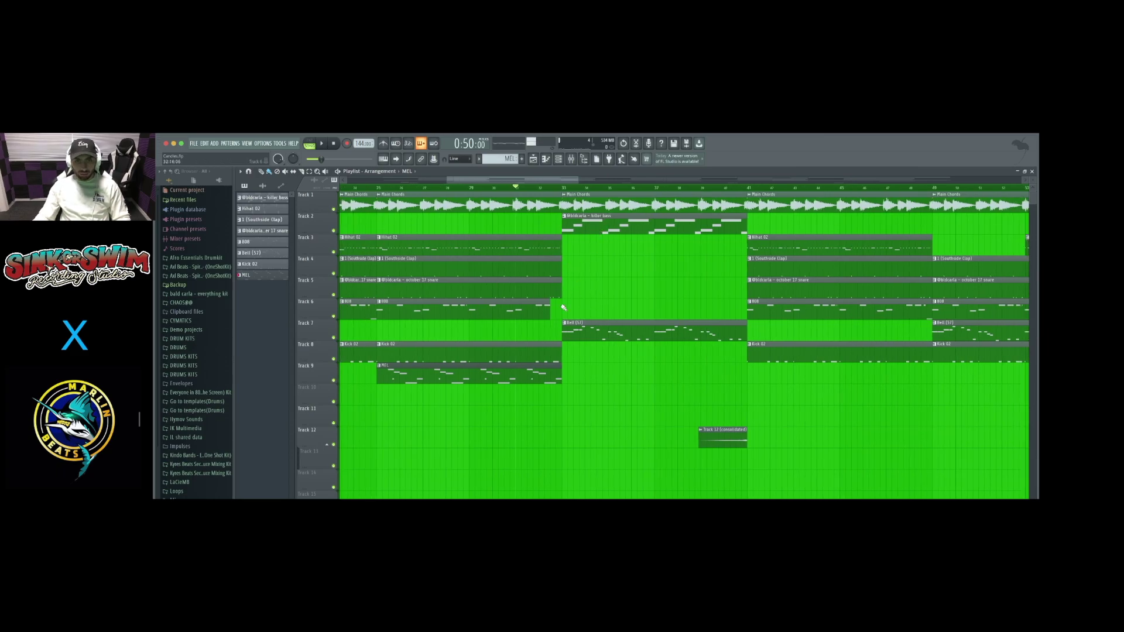
scroll(563, 308, "down", 3)
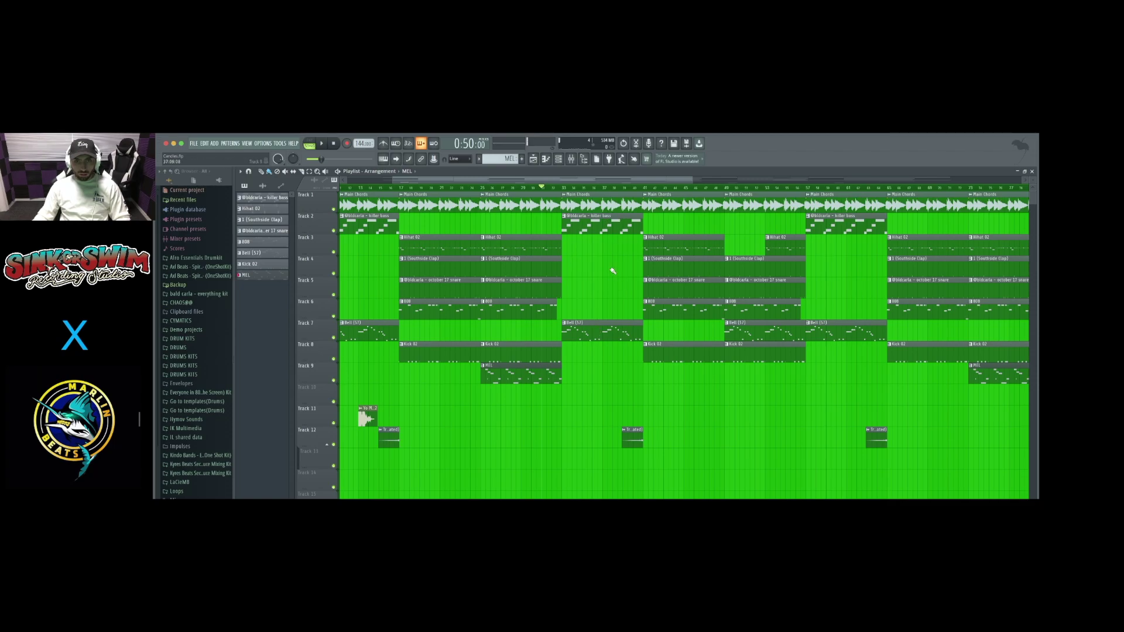
key("space")
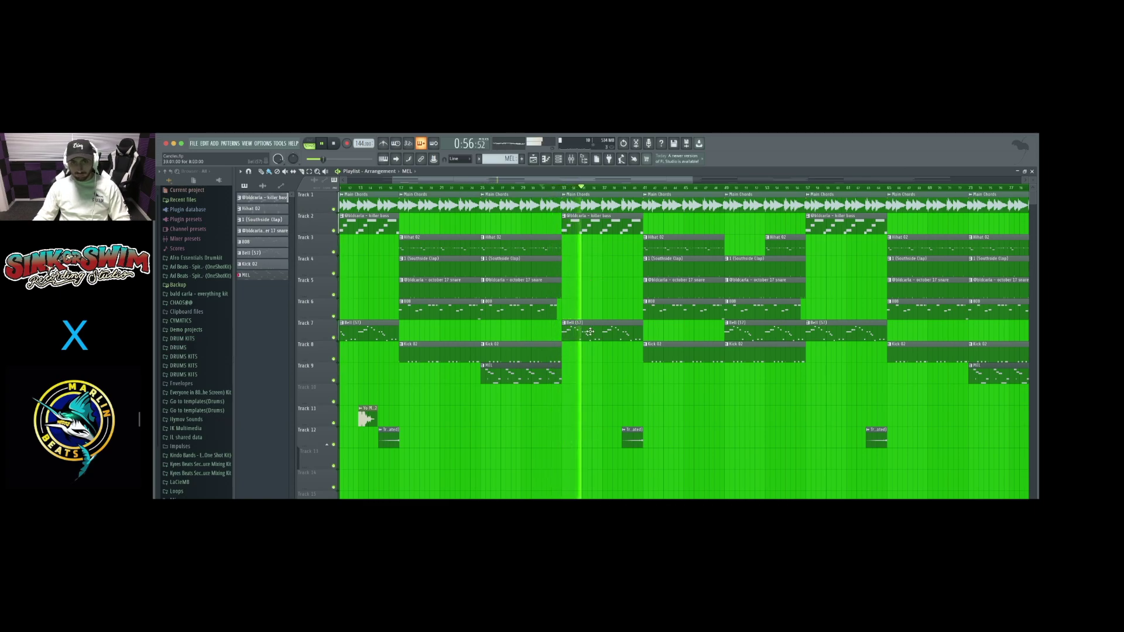
- Follow the playback through the killer bass and bell section as far as the Track 12 effect clip, and stop it
scroll(594, 334, "down", 3)
scroll(607, 341, "down", 2)
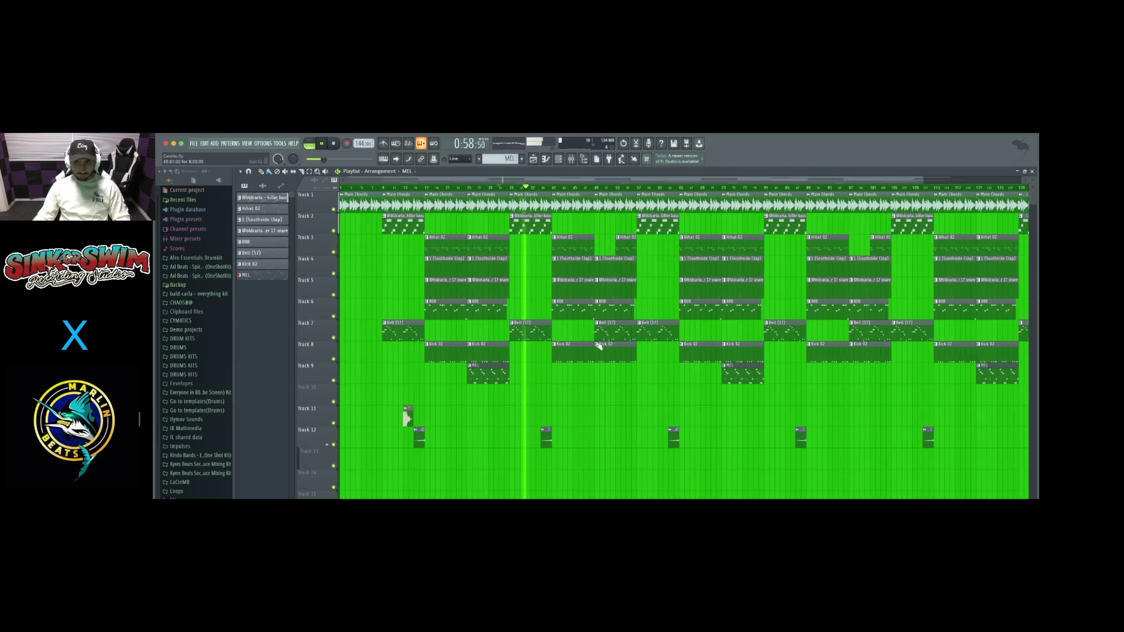
scroll(558, 341, "up", 3)
scroll(559, 341, "up", 2)
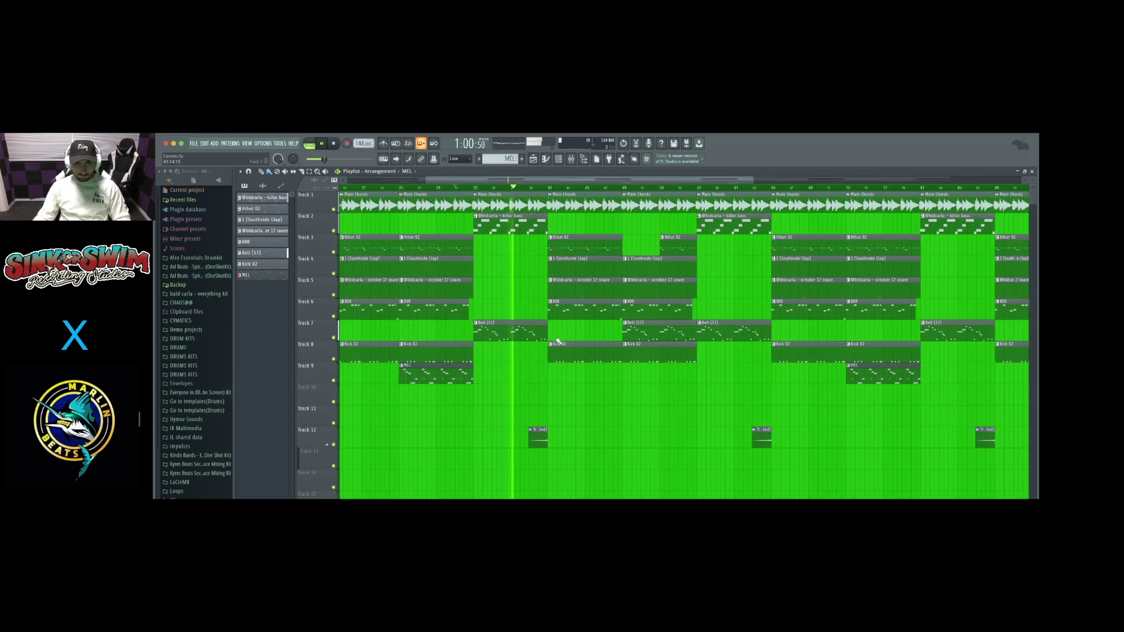
scroll(558, 341, "up", 2)
scroll(559, 342, "up", 1)
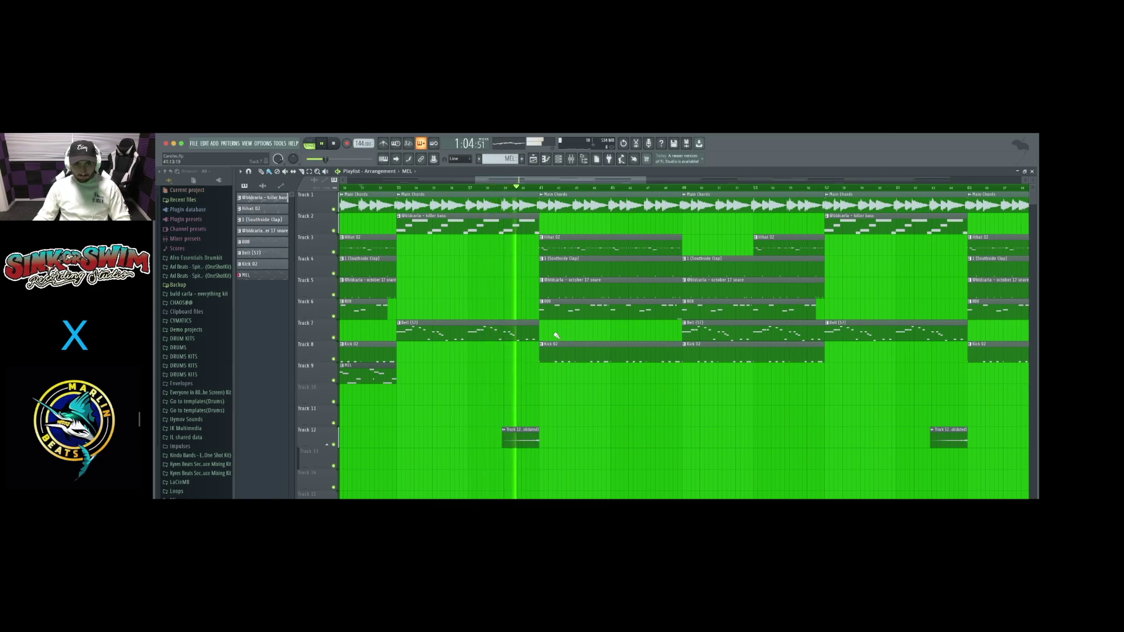
key("space")
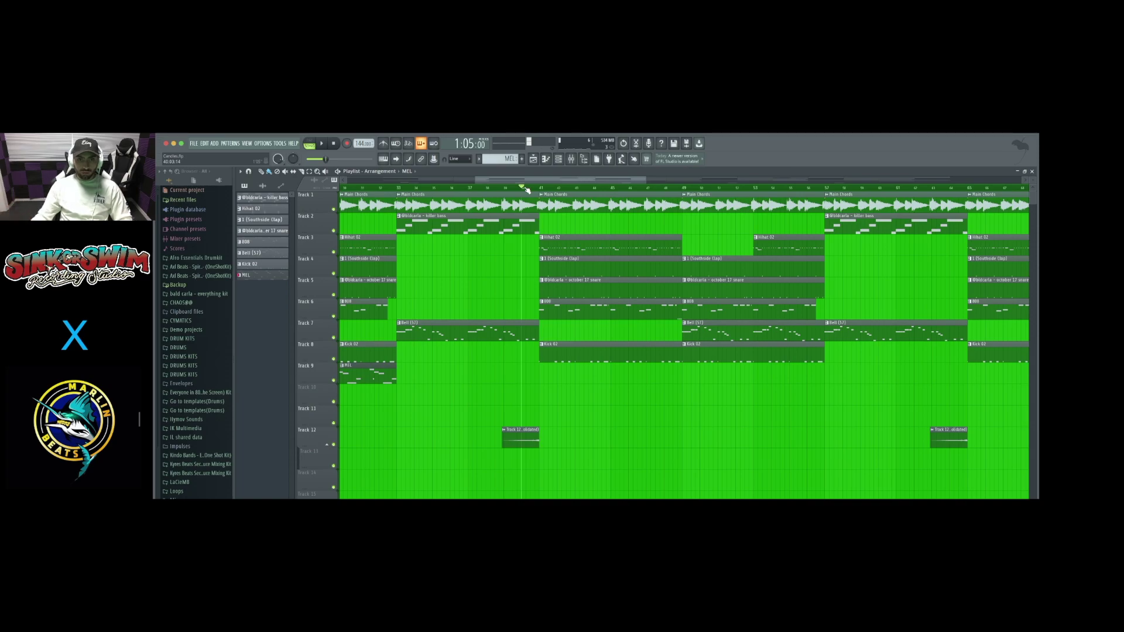
- Play from bar 40 to hear the drums return at bar 41, and stop once the next section begins
key("space")
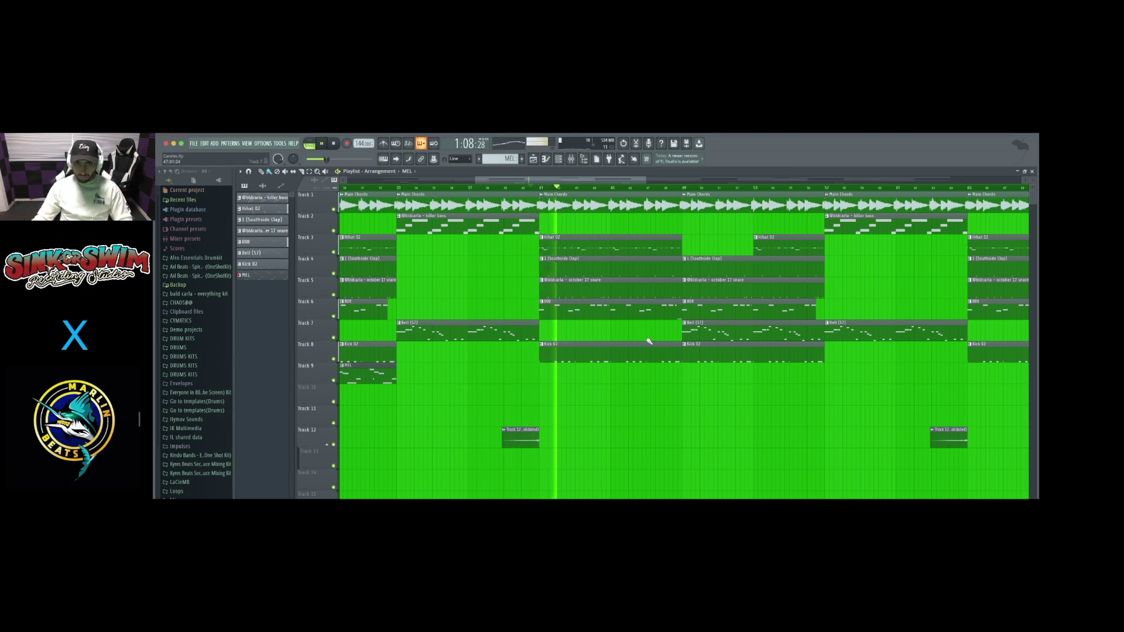
scroll(645, 339, "down", 6)
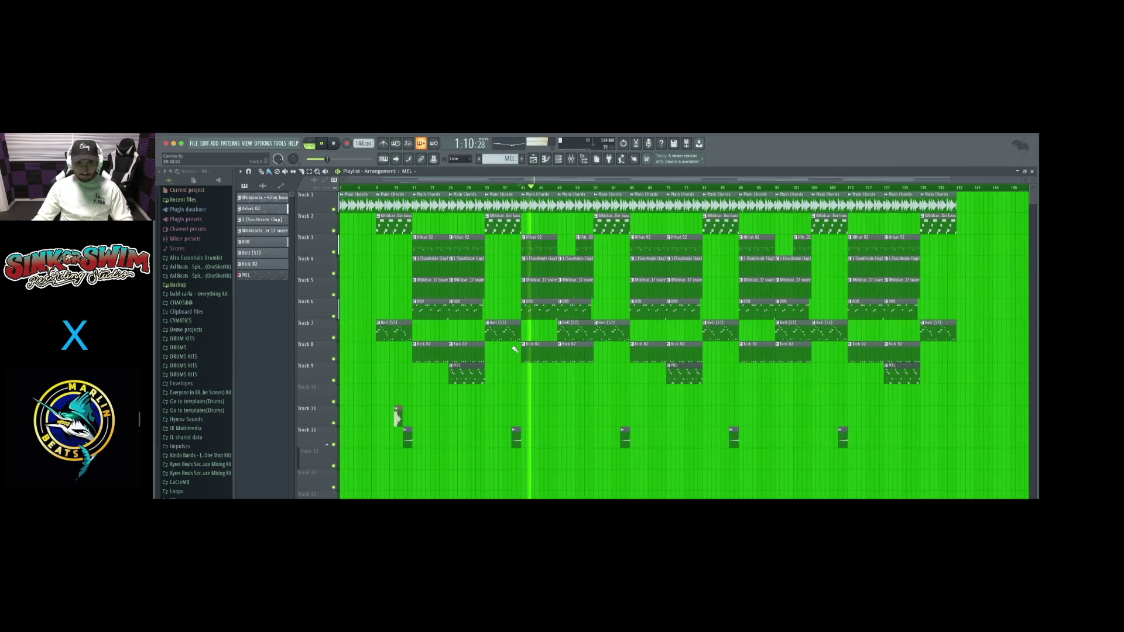
scroll(521, 349, "up", 2)
scroll(522, 348, "down", 1)
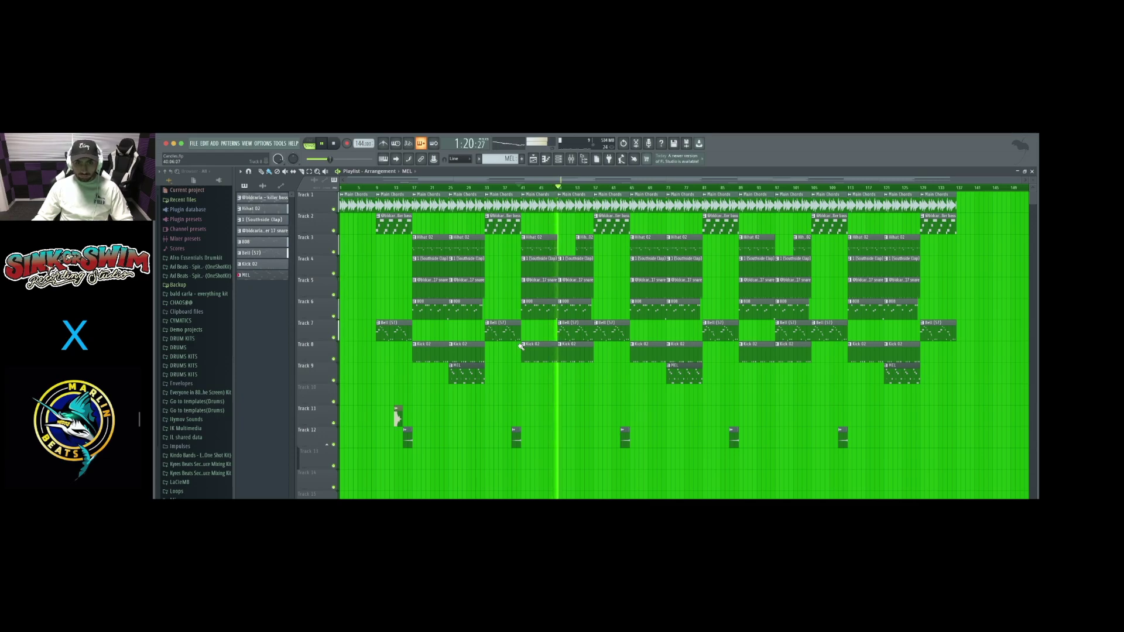
scroll(539, 305, "up", 3)
key("space")
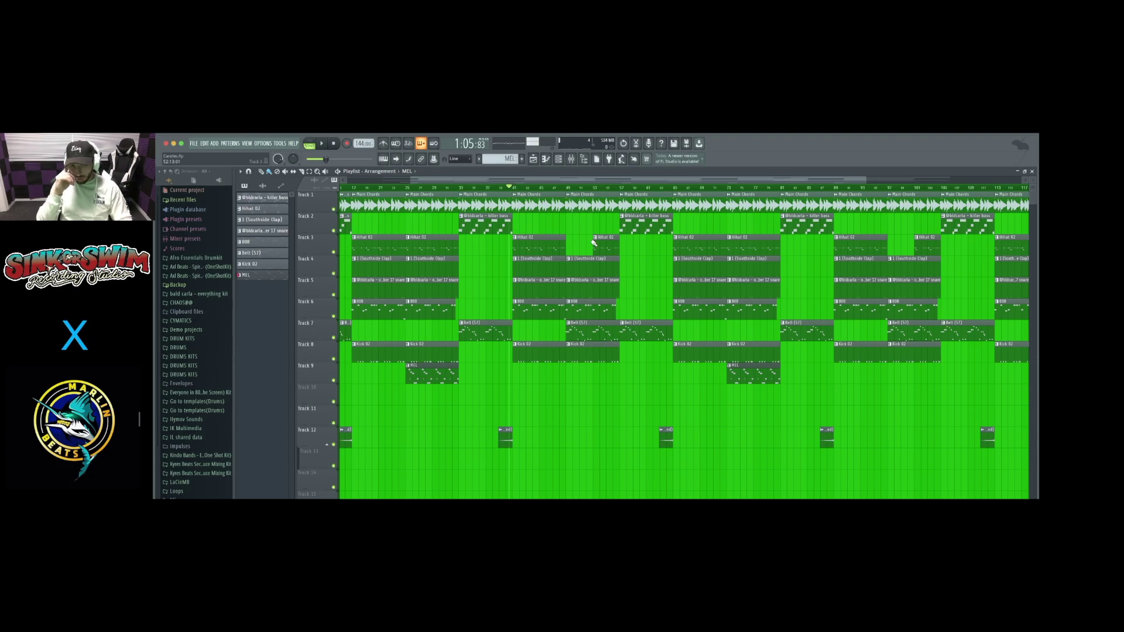
- Play the section from bar 49, where the hi-hat drops out and the bell comes in over the drums
left_click(564, 188)
key("space")
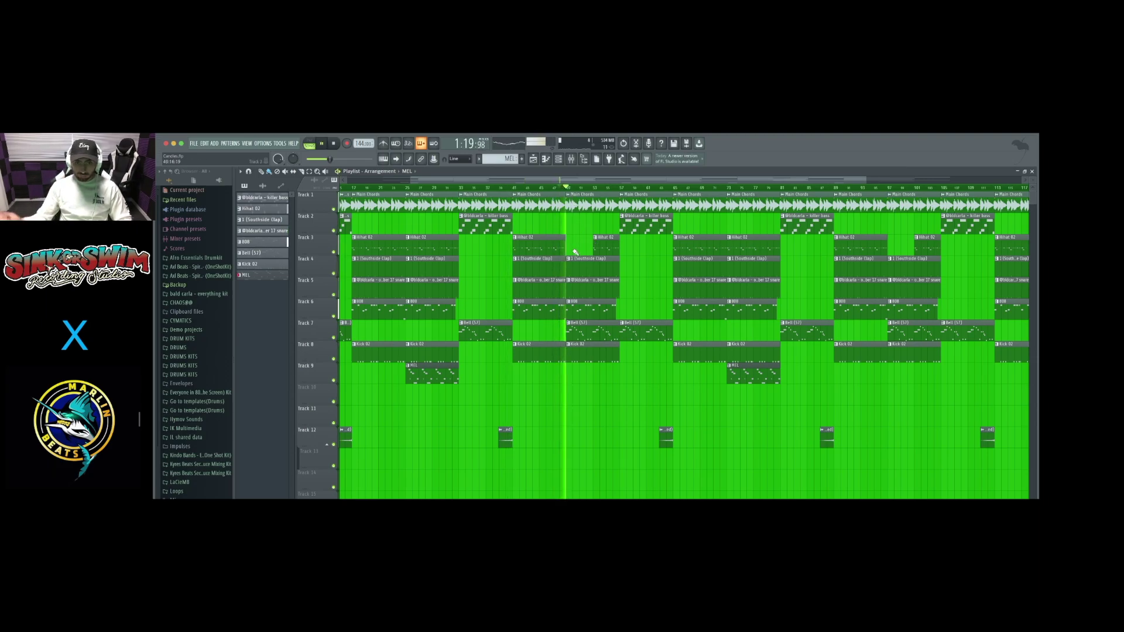
scroll(575, 252, "down", 3)
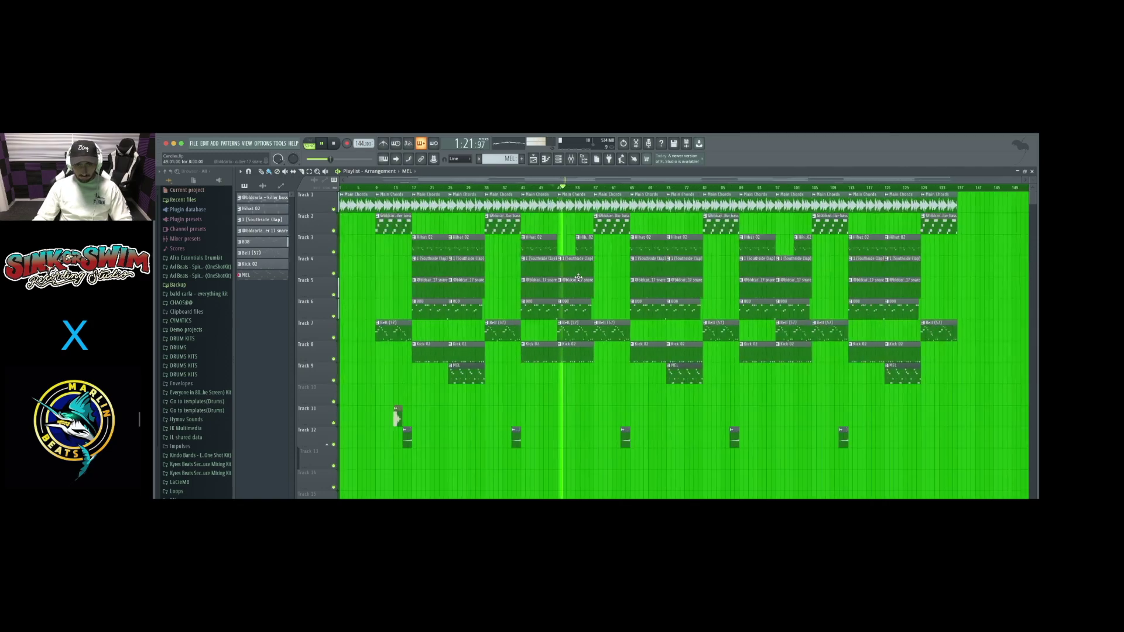
scroll(579, 278, "up", 3)
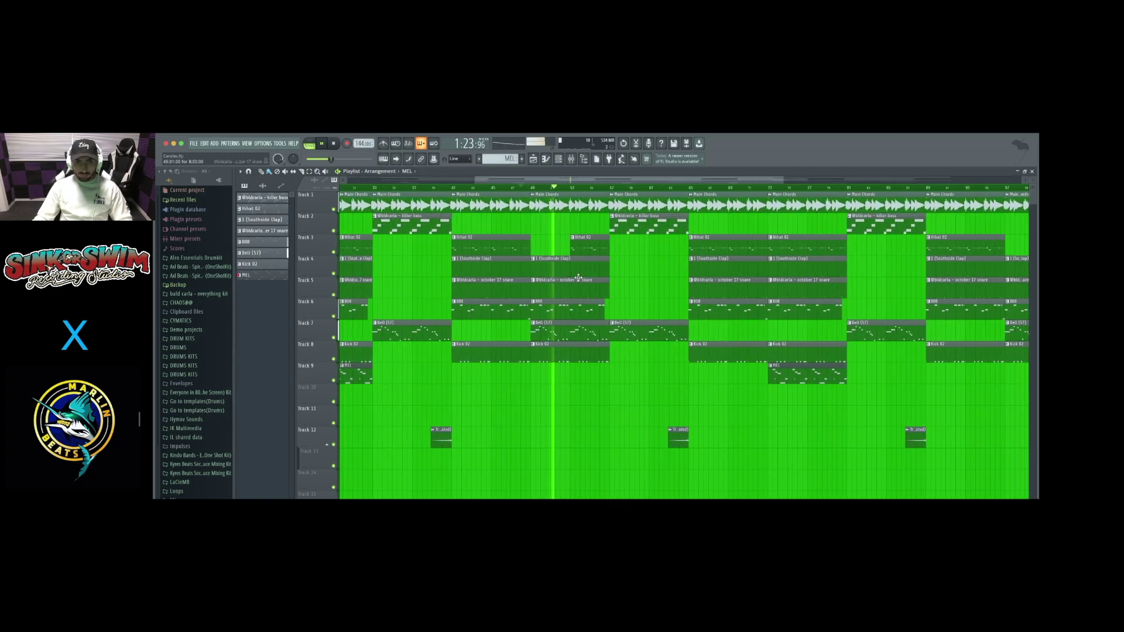
scroll(579, 278, "up", 1)
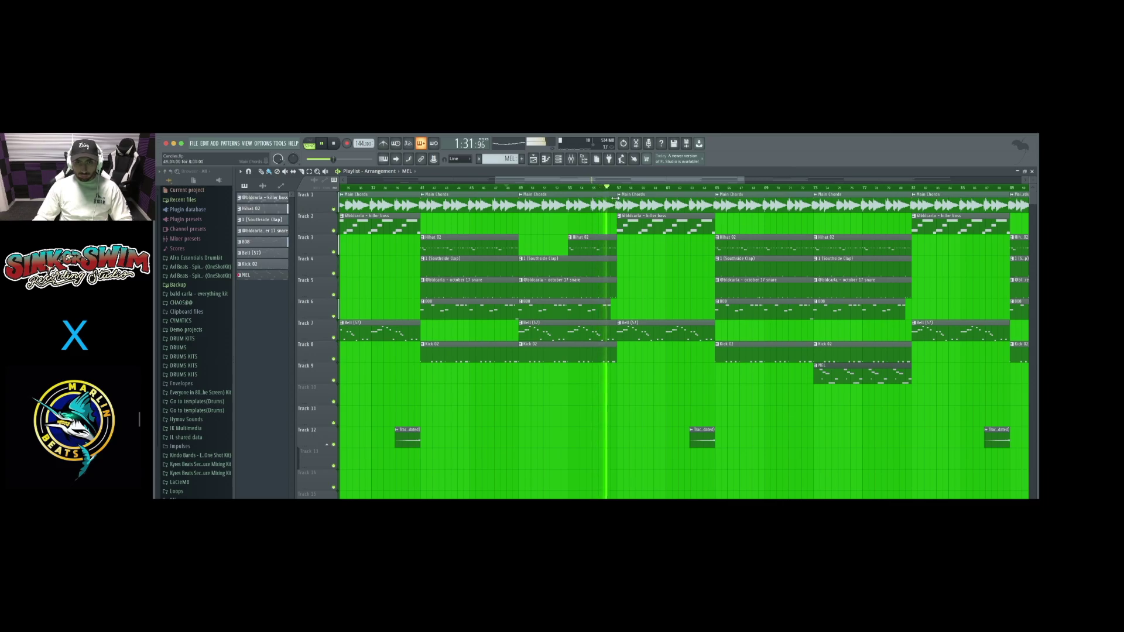
key("space")
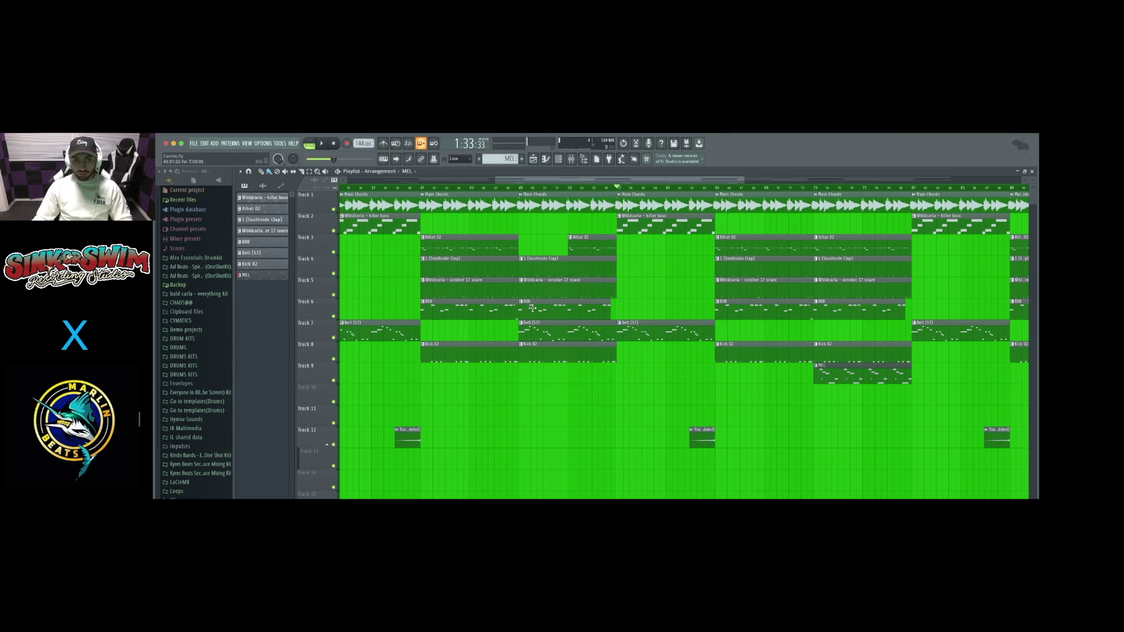
- Play the killer bass and bell section from bar 57 to where the drums return at bar 65
scroll(592, 213, "down", 5)
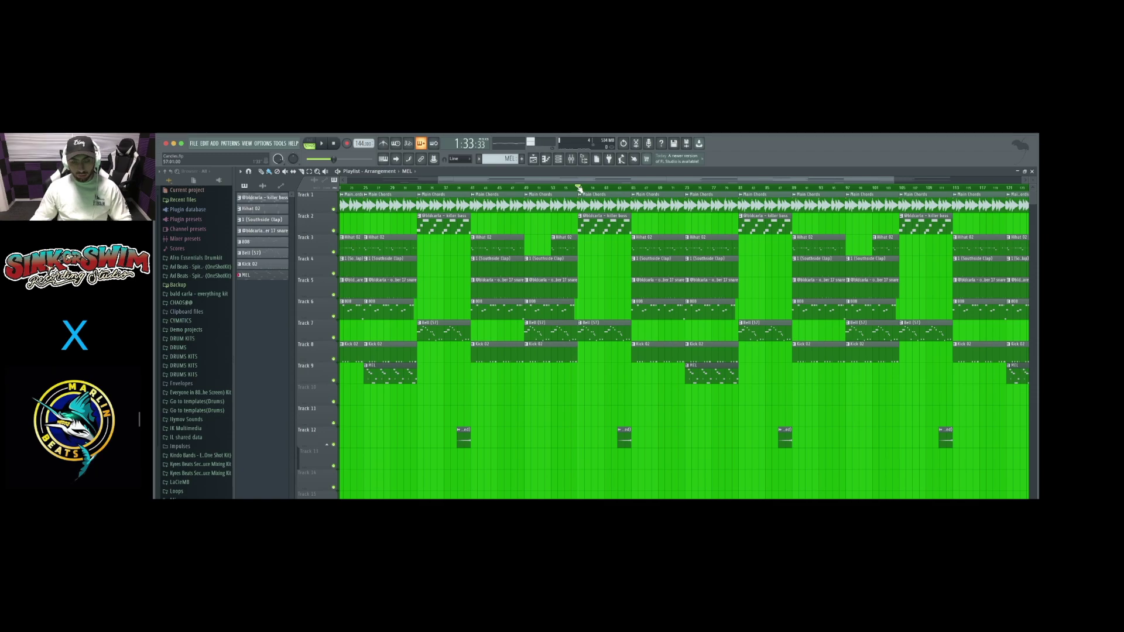
key("space")
scroll(598, 239, "down", 4)
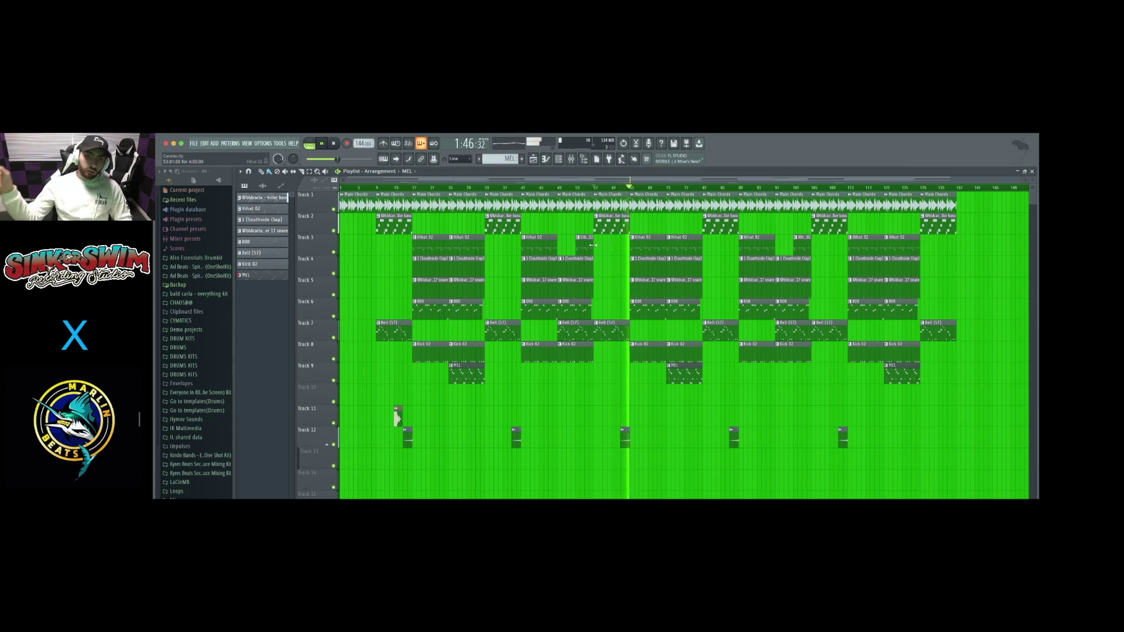
key("space")
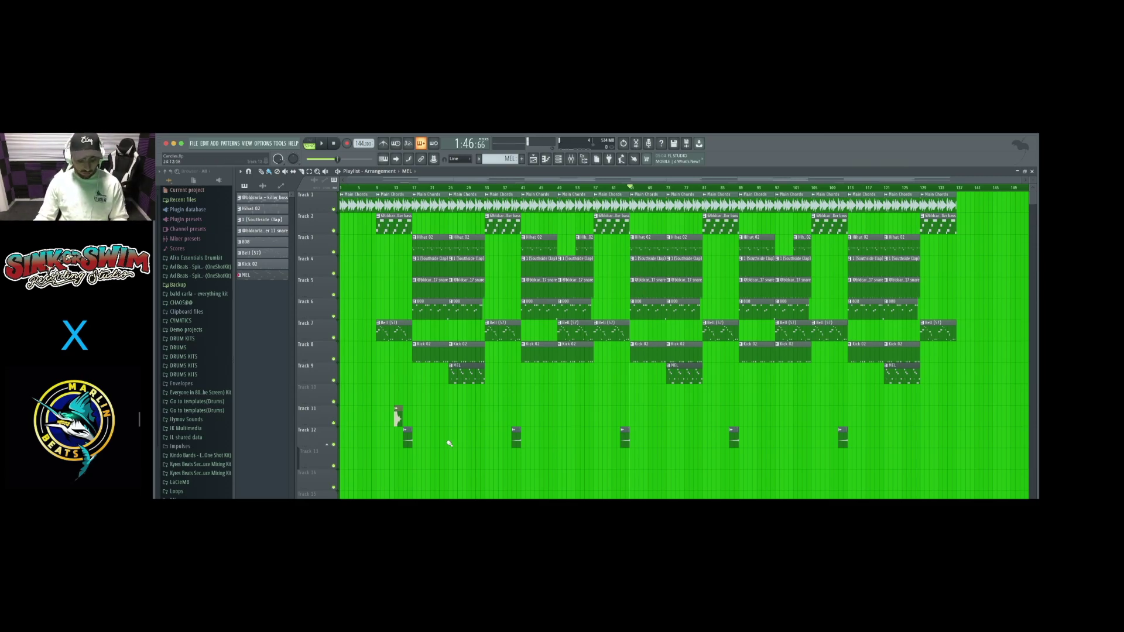
- Select the arrangement's repeating blocks in turn to compare them, starting at bars 17, 33, 65, 81 and 113
left_click_drag(440, 447, 415, 191)
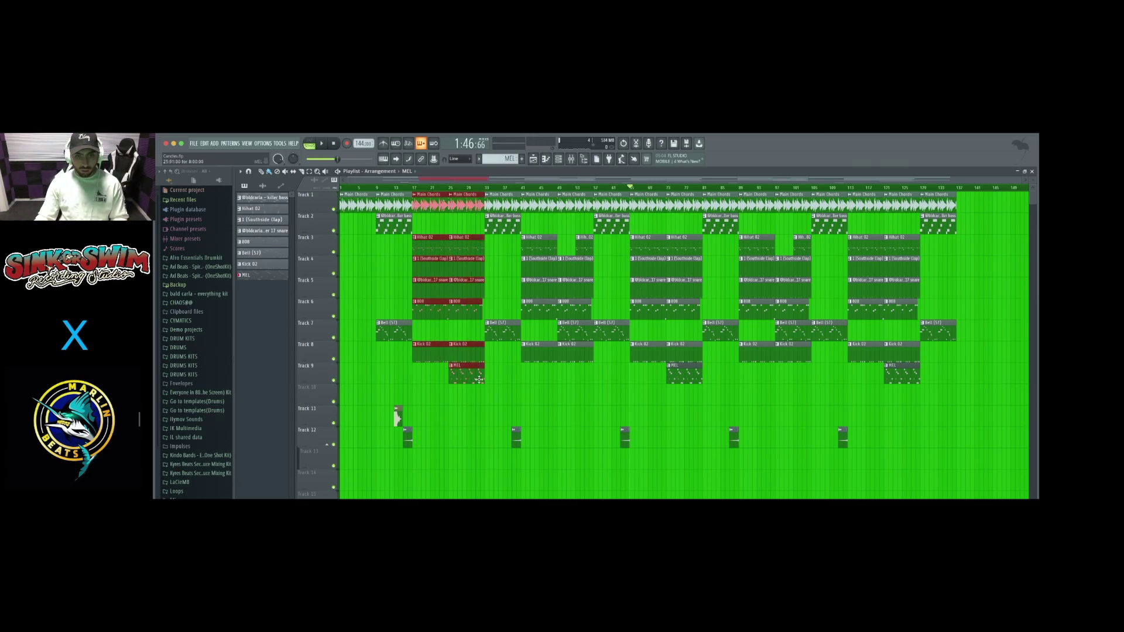
left_click_drag(499, 447, 630, 193)
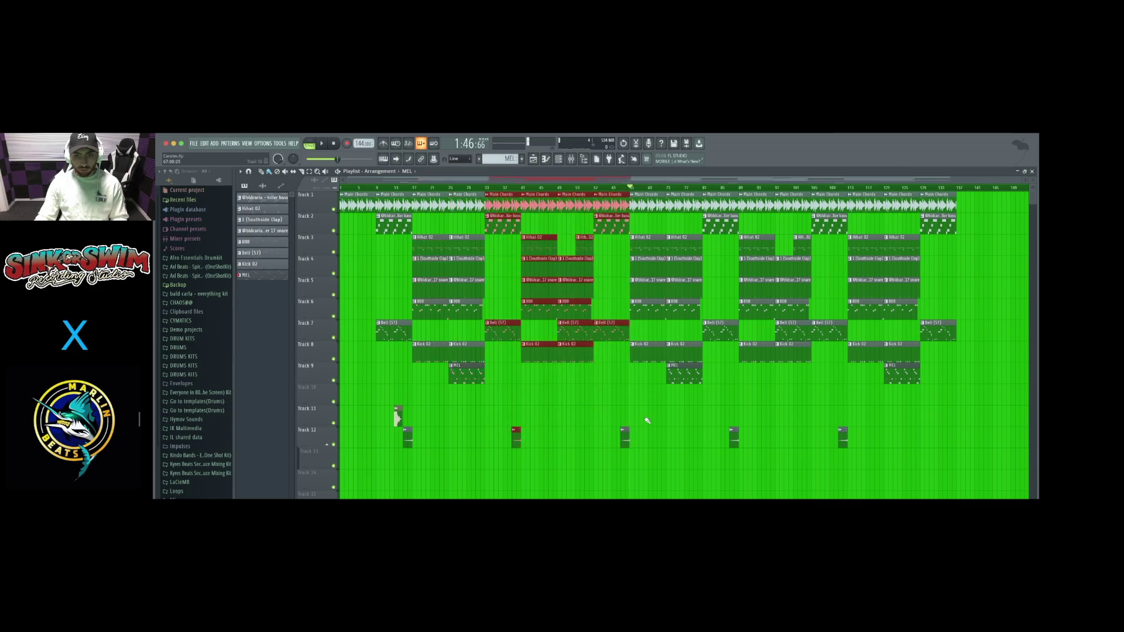
left_click_drag(639, 457, 701, 192)
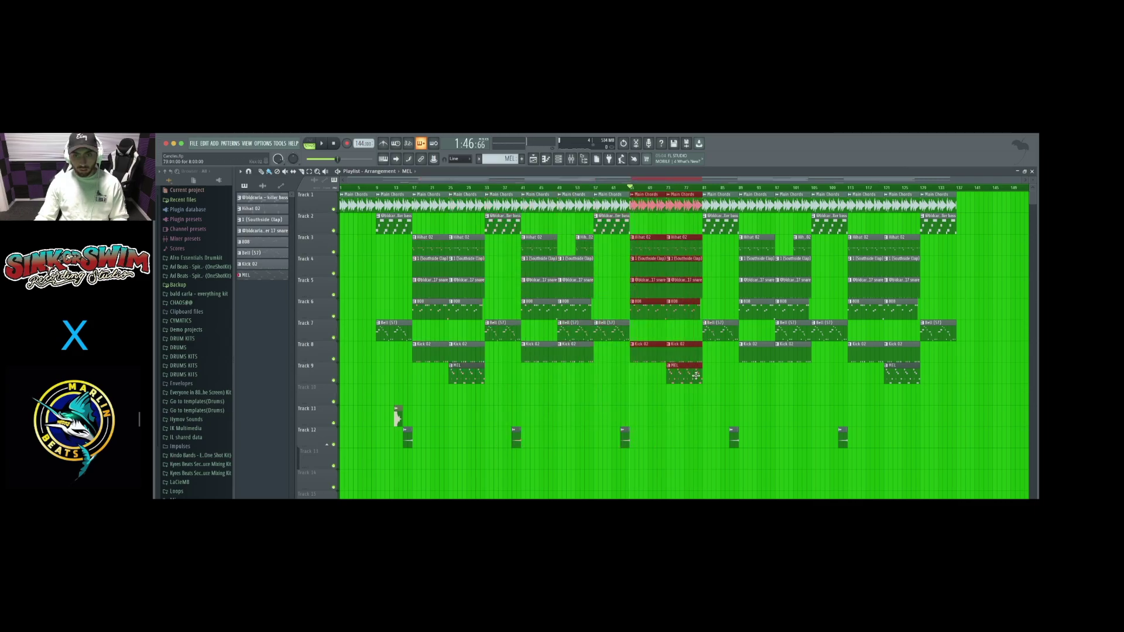
left_click_drag(699, 452, 841, 192)
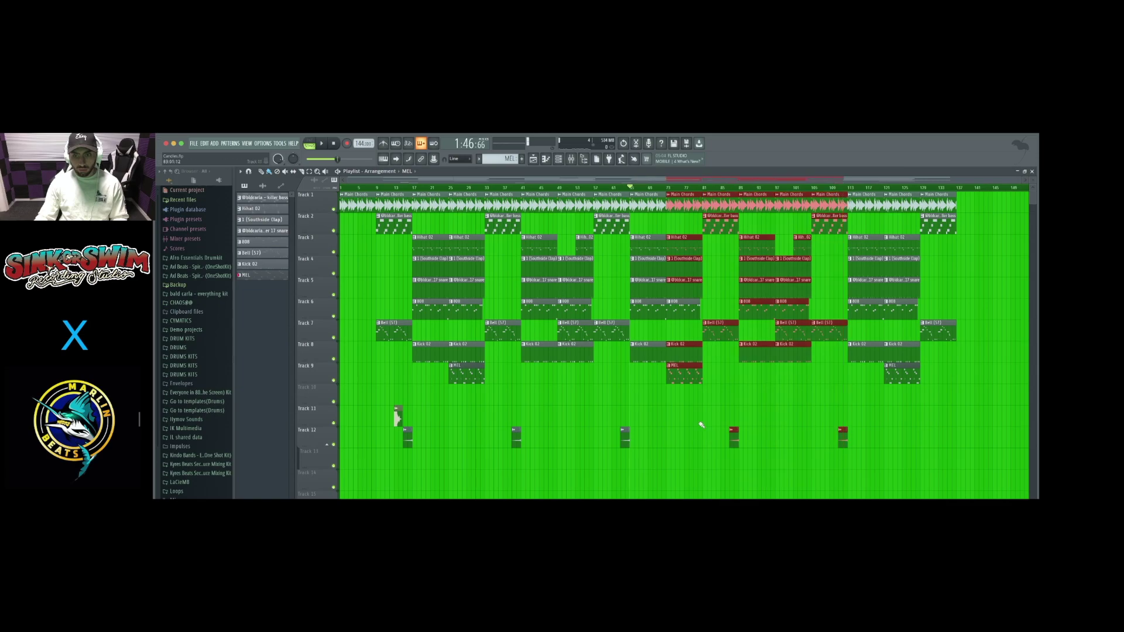
left_click_drag(708, 443, 843, 192)
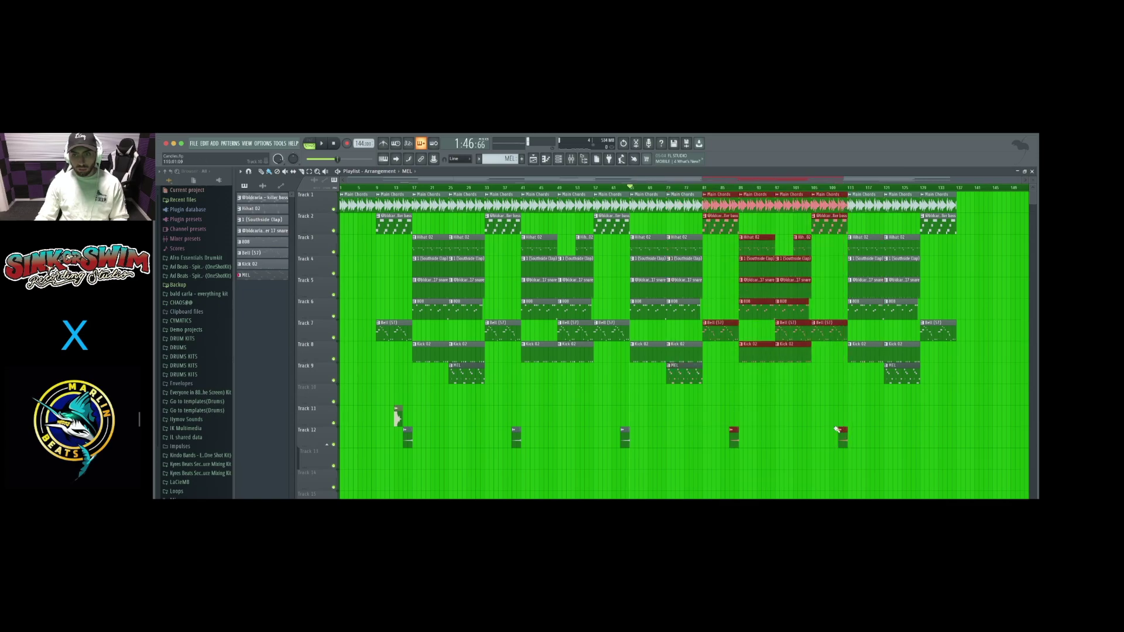
left_click_drag(862, 440, 920, 194)
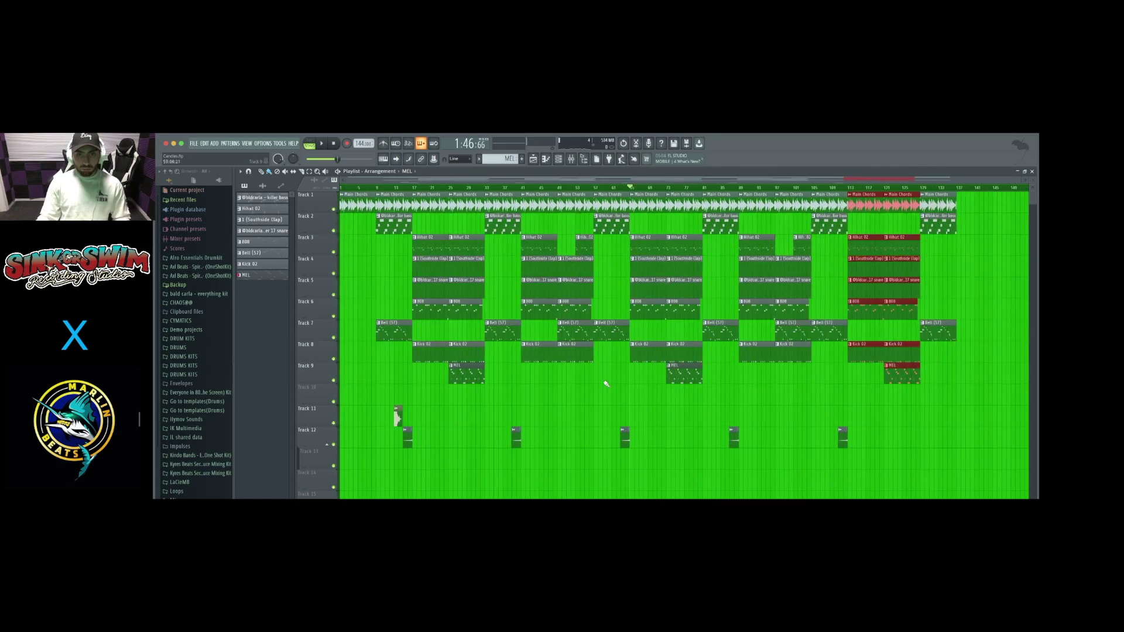
- Open the mixer to show the beat's tracks
left_click(572, 164)
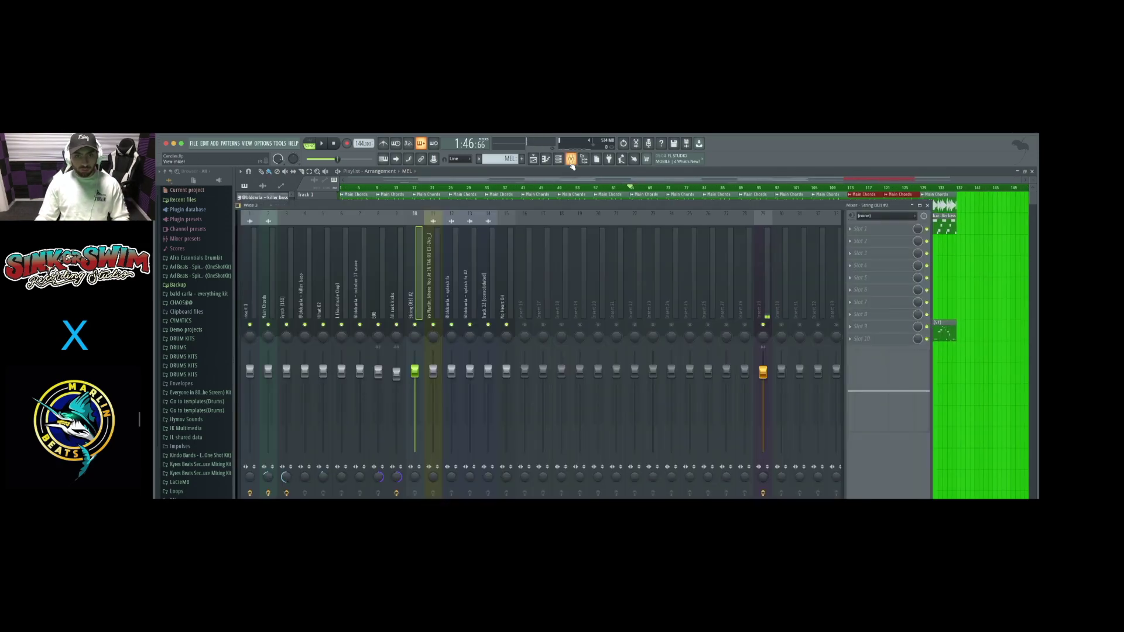
left_click(572, 164)
left_click(571, 164)
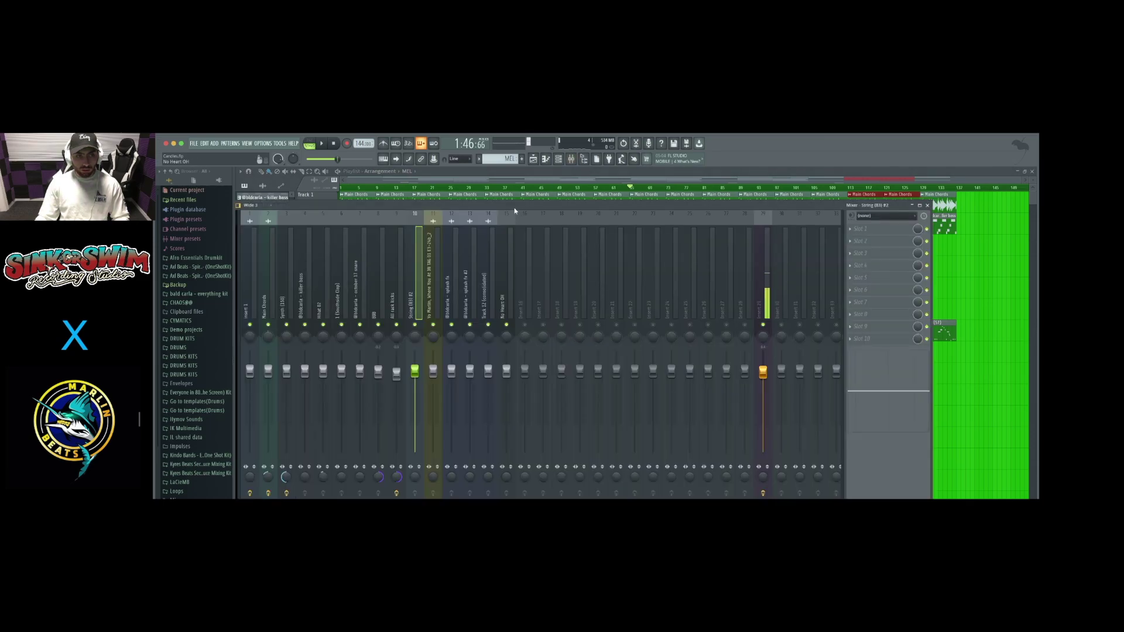
- Reposition the mixer to bring the Master track into view and select it to show its effects chain
left_click_drag(514, 211, 584, 195)
left_click(304, 202)
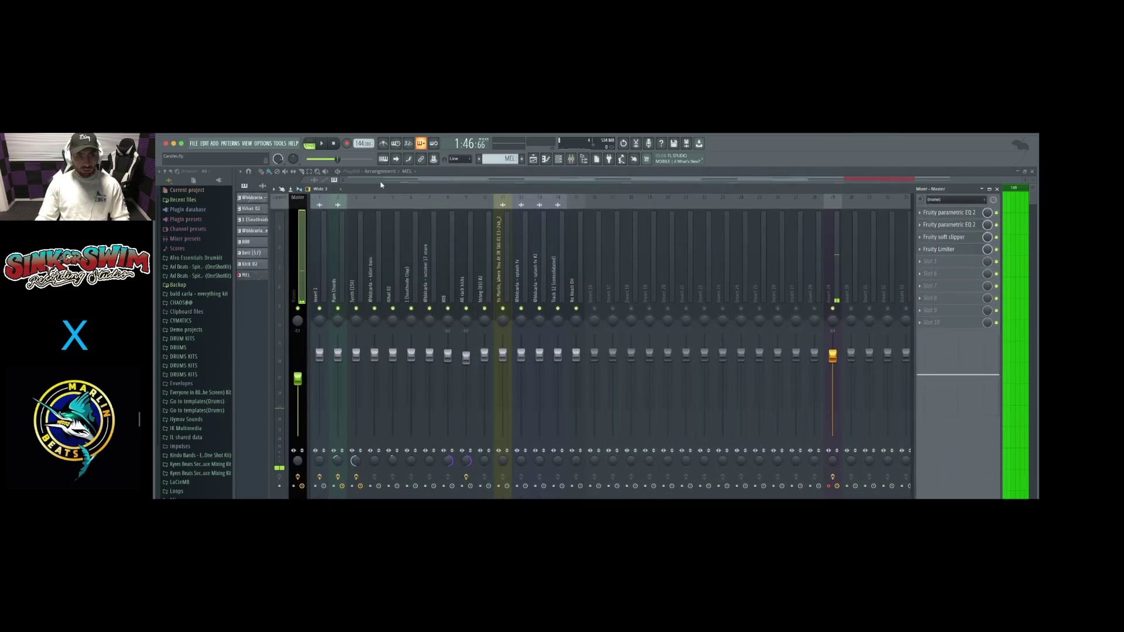
left_click_drag(389, 194, 376, 187)
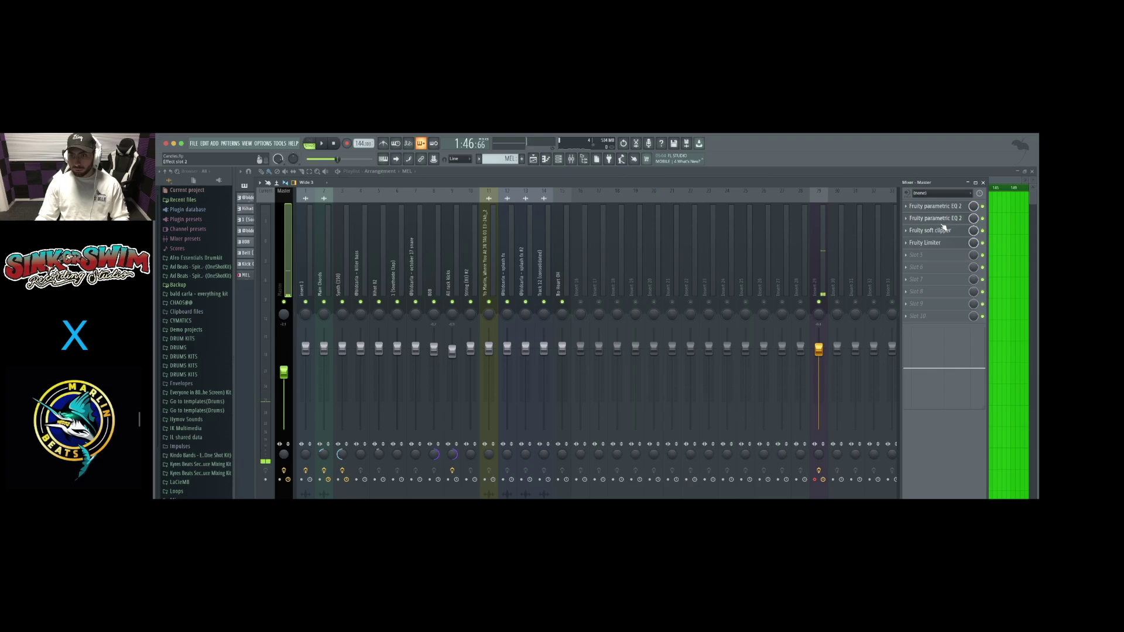
- Inspect the first Fruity parametric EQ 2 on the Master and play the beat to hear what it does
left_click(940, 206)
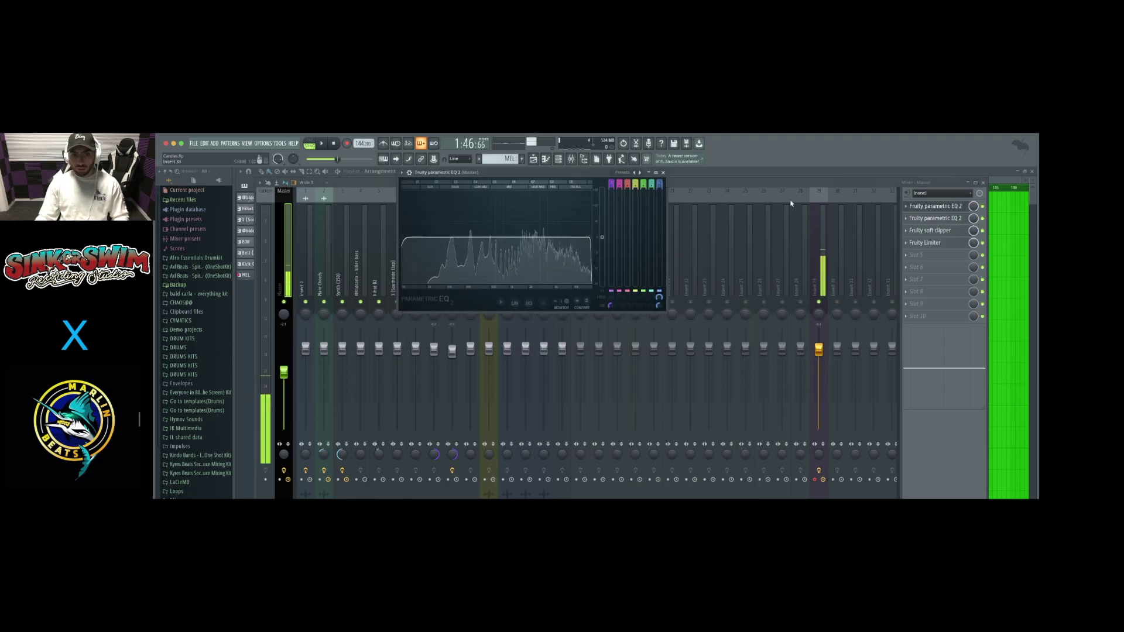
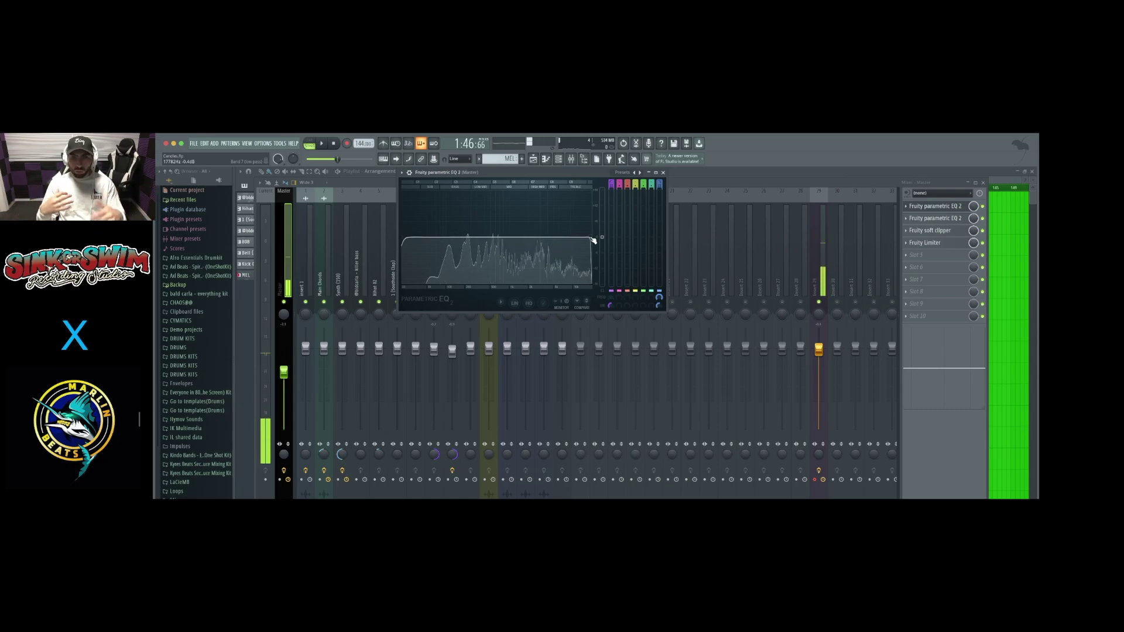
key("space")
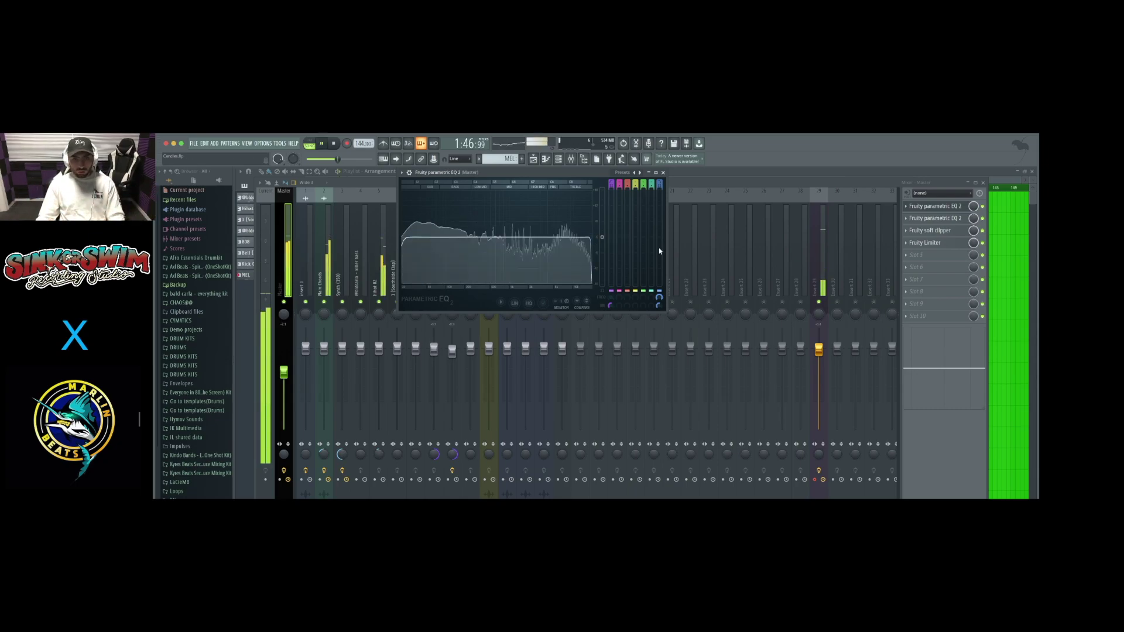
left_click(965, 219)
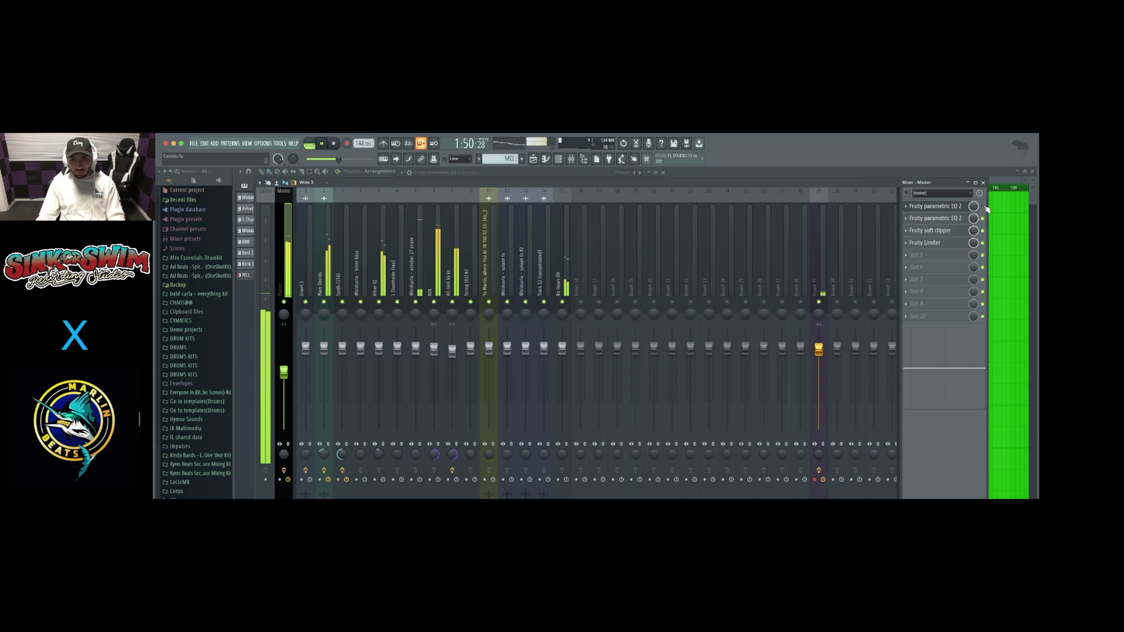
key("space")
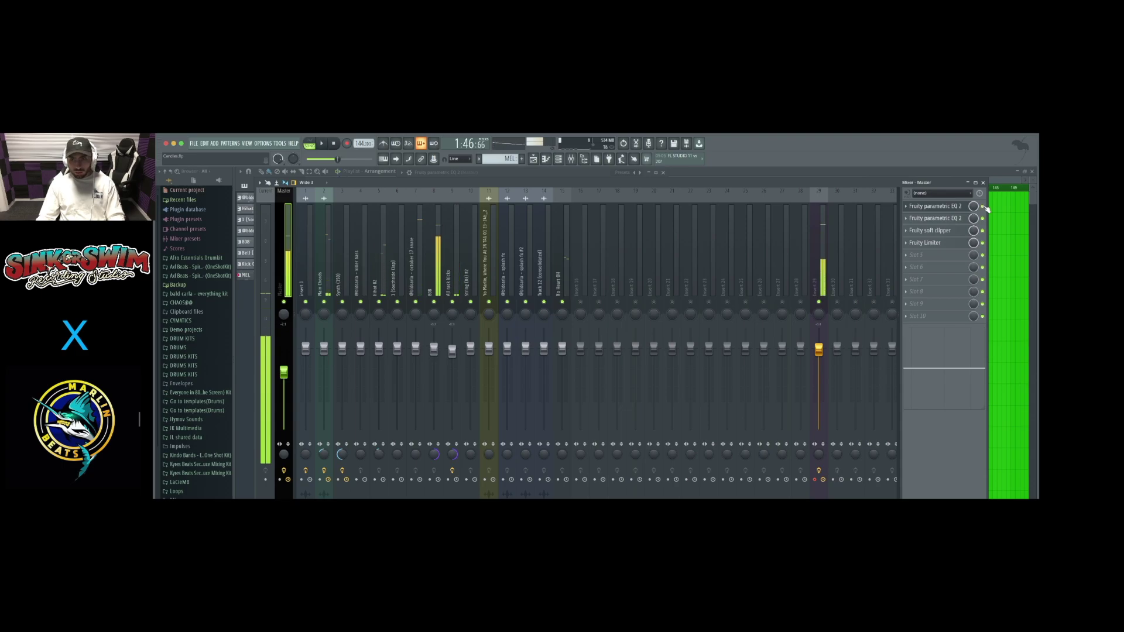
key("space")
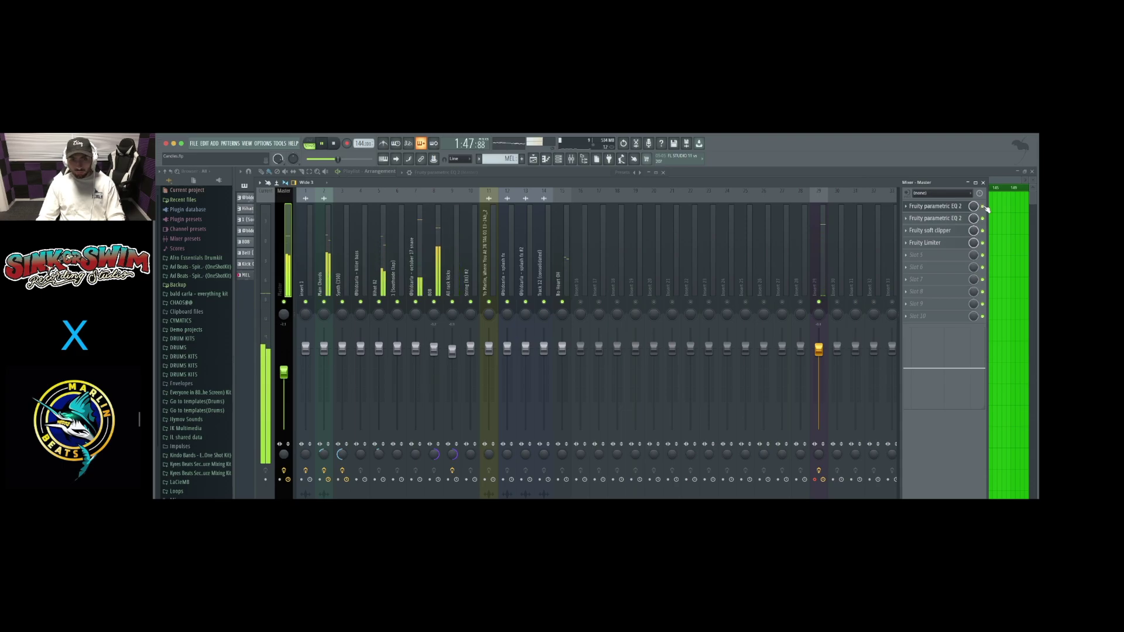
key("space")
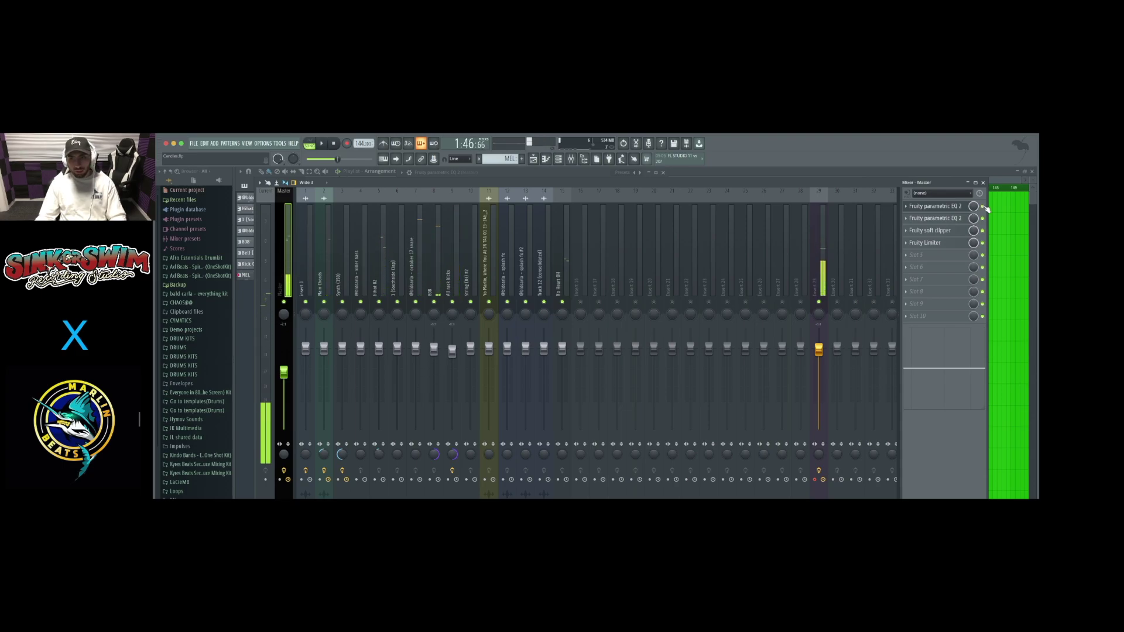
- Open the Master's two Fruity parametric EQ 2 instances alternately to compare their curves
left_click(955, 208)
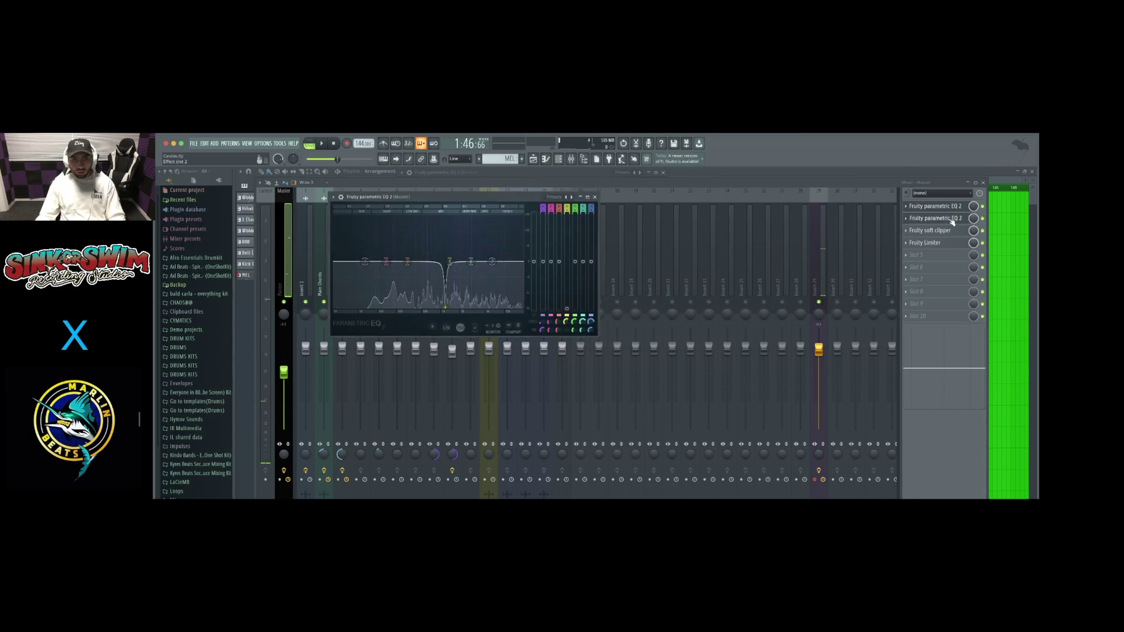
left_click(955, 208)
left_click(915, 218)
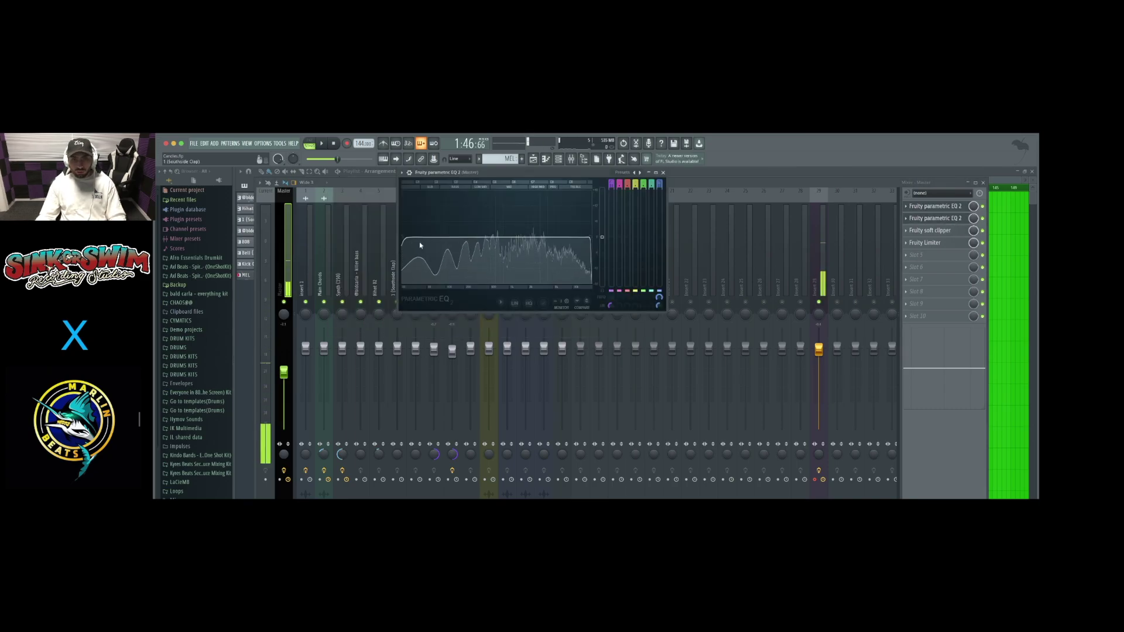
left_click(915, 218)
left_click(937, 206)
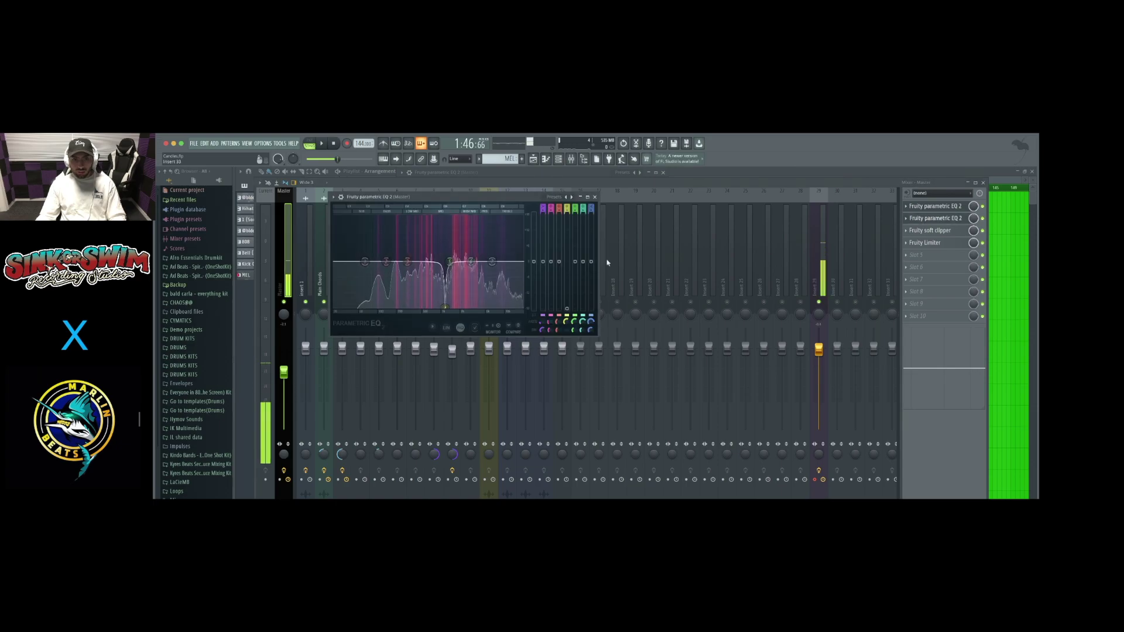
- Play the beat through the Master's second parametric EQ, compare it with the EQ window closed, and recheck its notch curve
key("space")
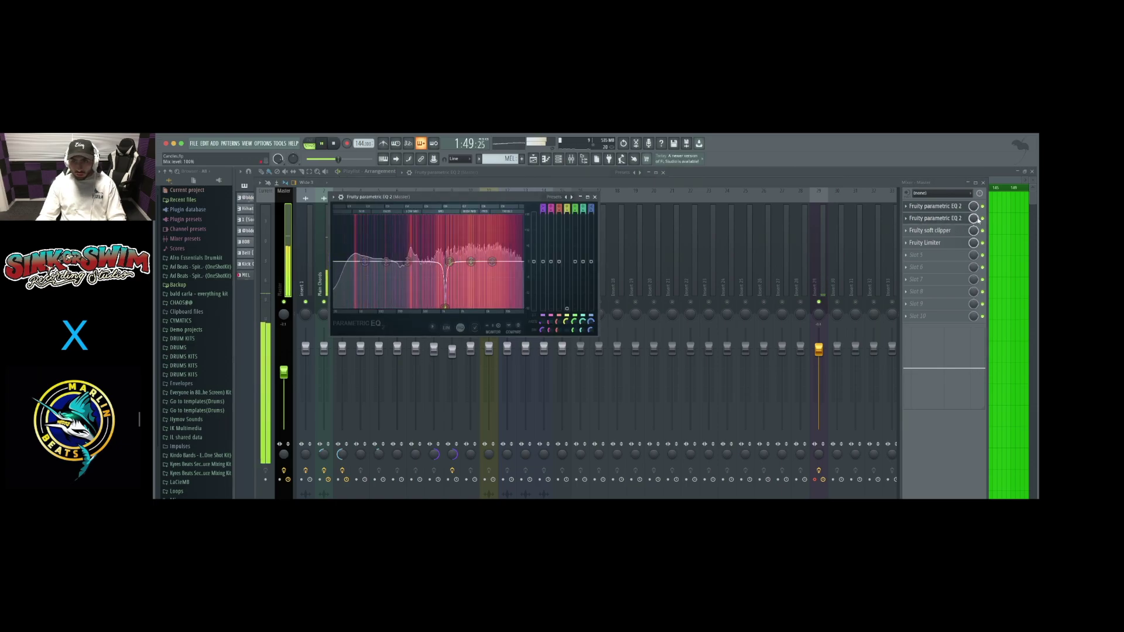
left_click(937, 206)
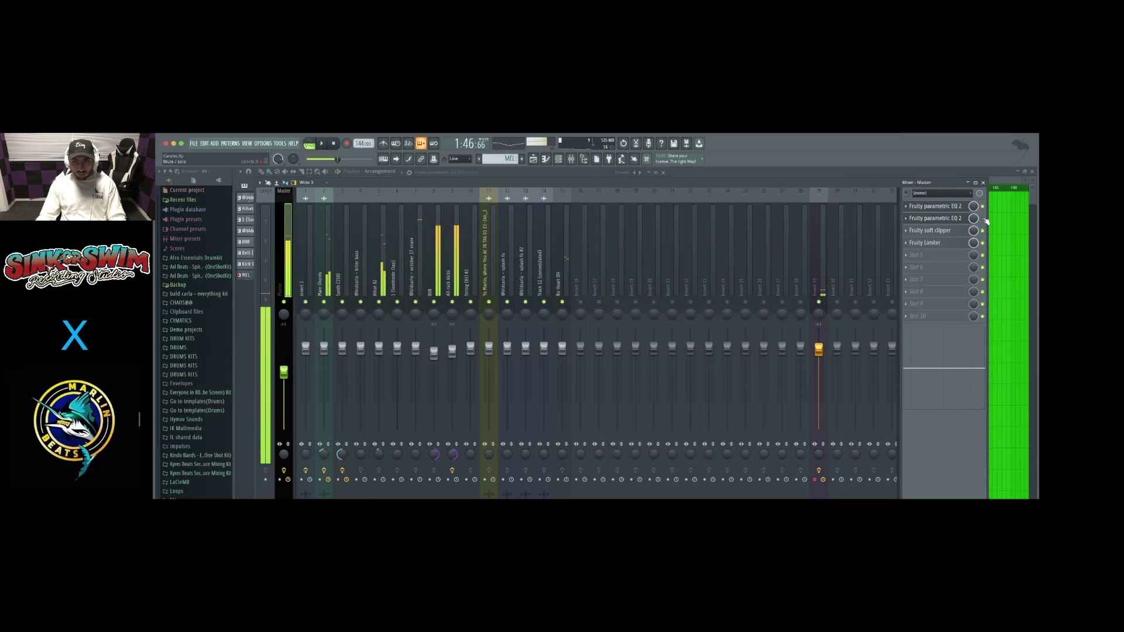
key("space")
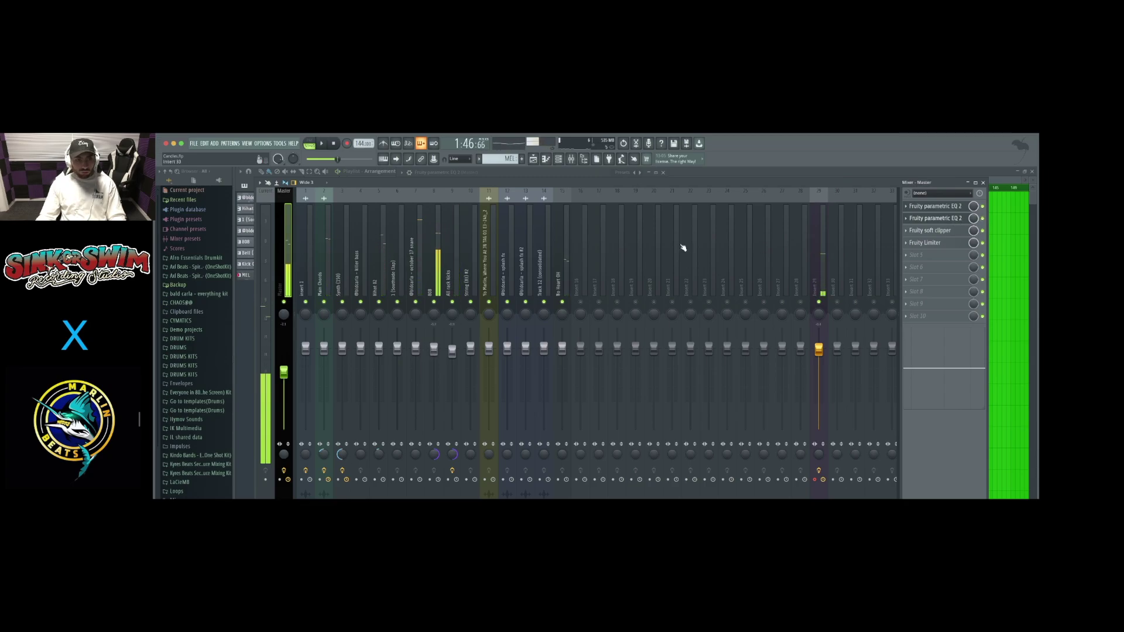
left_click(953, 220)
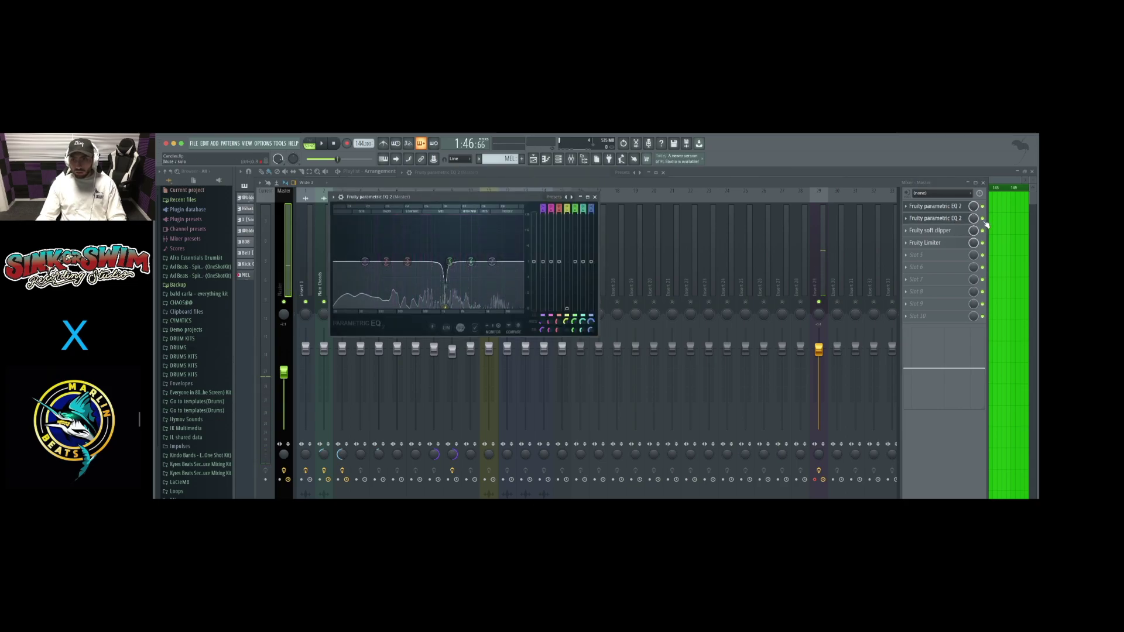
key("Escape")
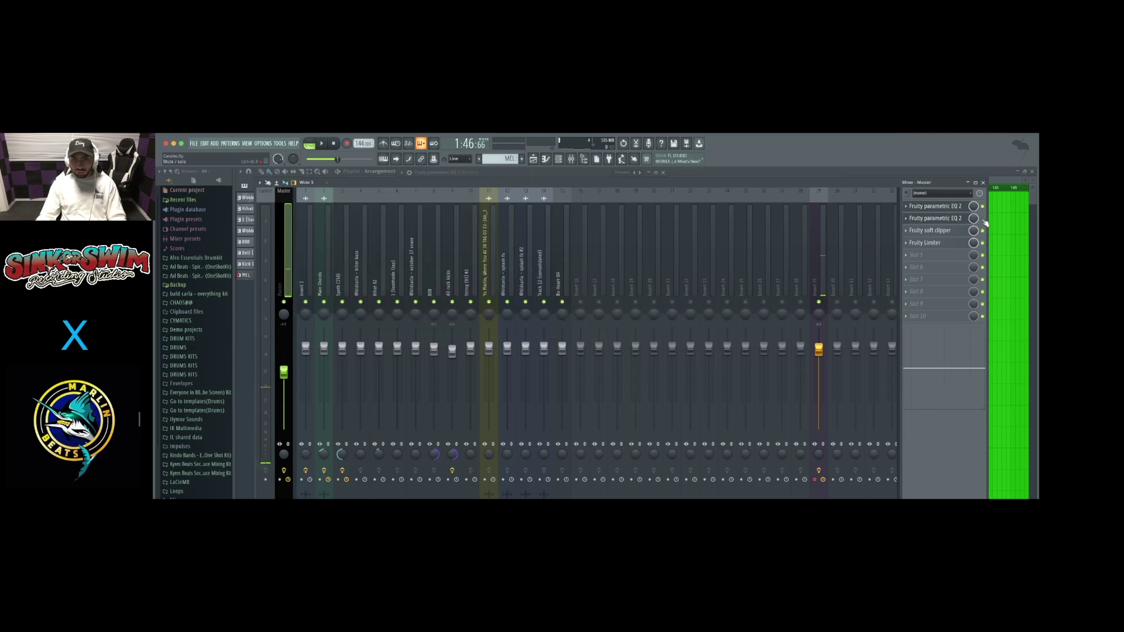
- Play the beat with the Main Chords track selected and inspect that track's Fruity parametric EQ 2
left_click(325, 303, "ctrl")
key("space")
left_click(322, 278)
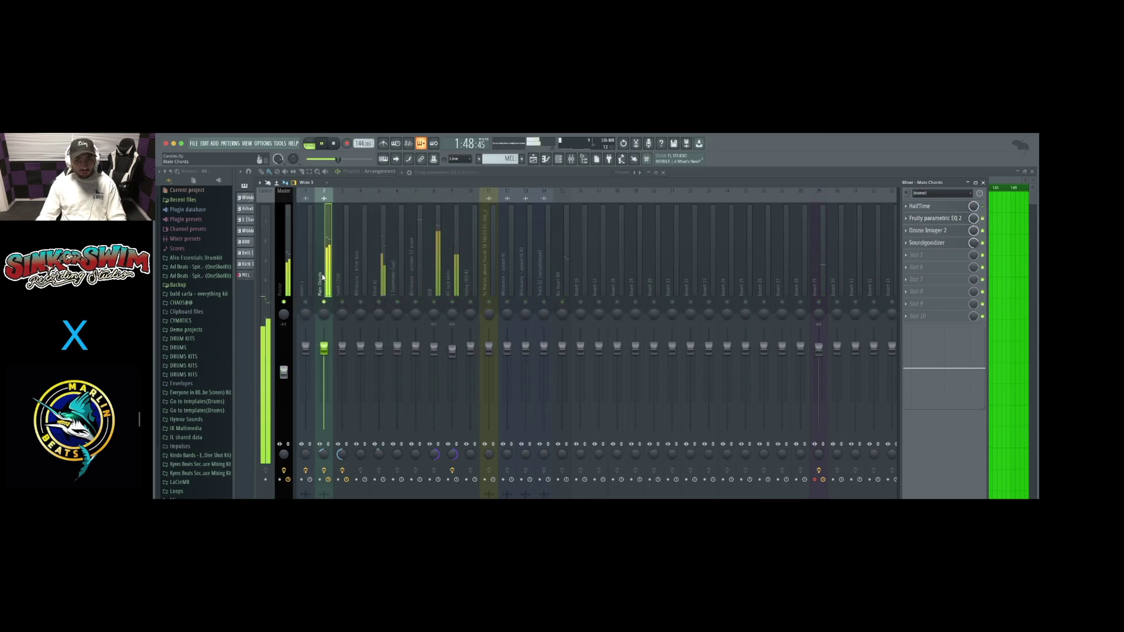
left_click(923, 217)
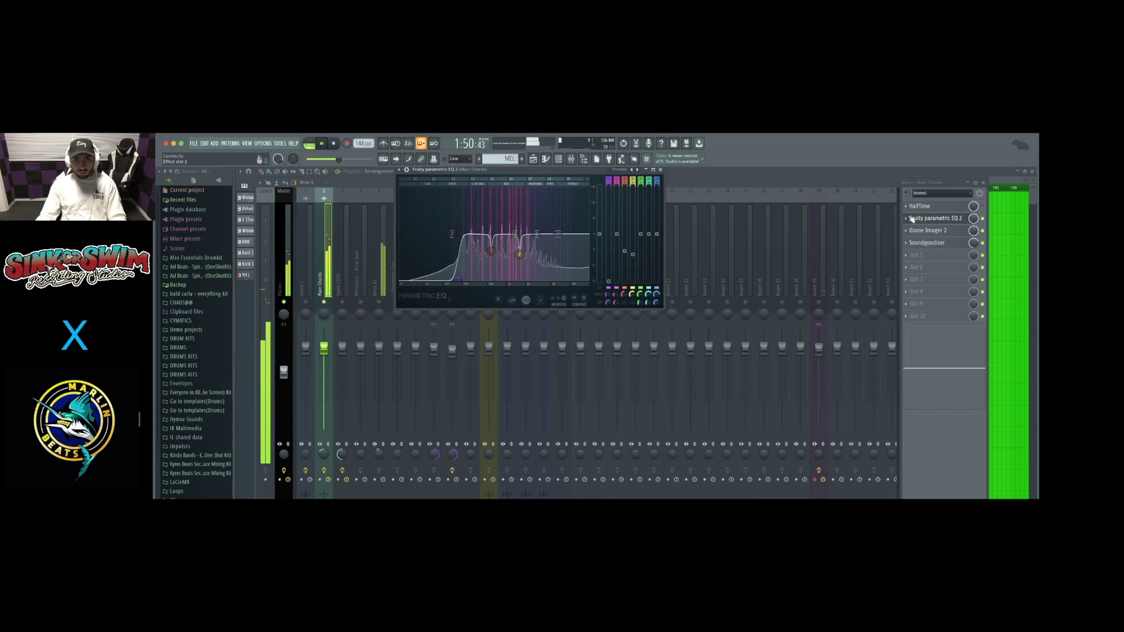
left_click(666, 173)
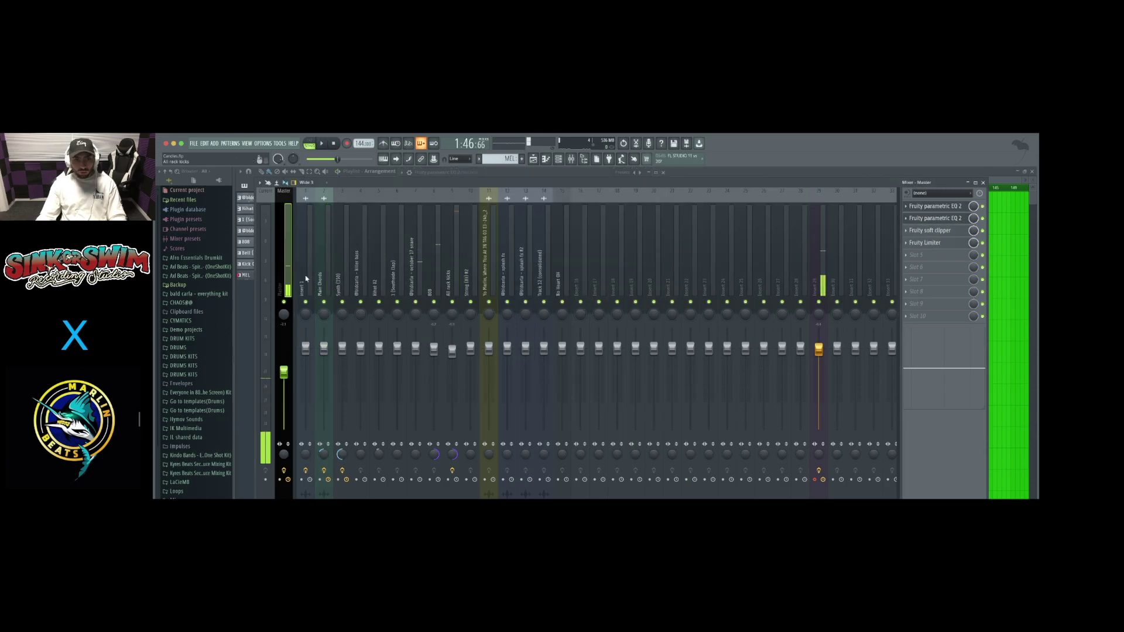
- Review the notch in the Master's second parametric EQ again, listening to the beat and moving the mixer aside to see the curve
left_click(949, 221)
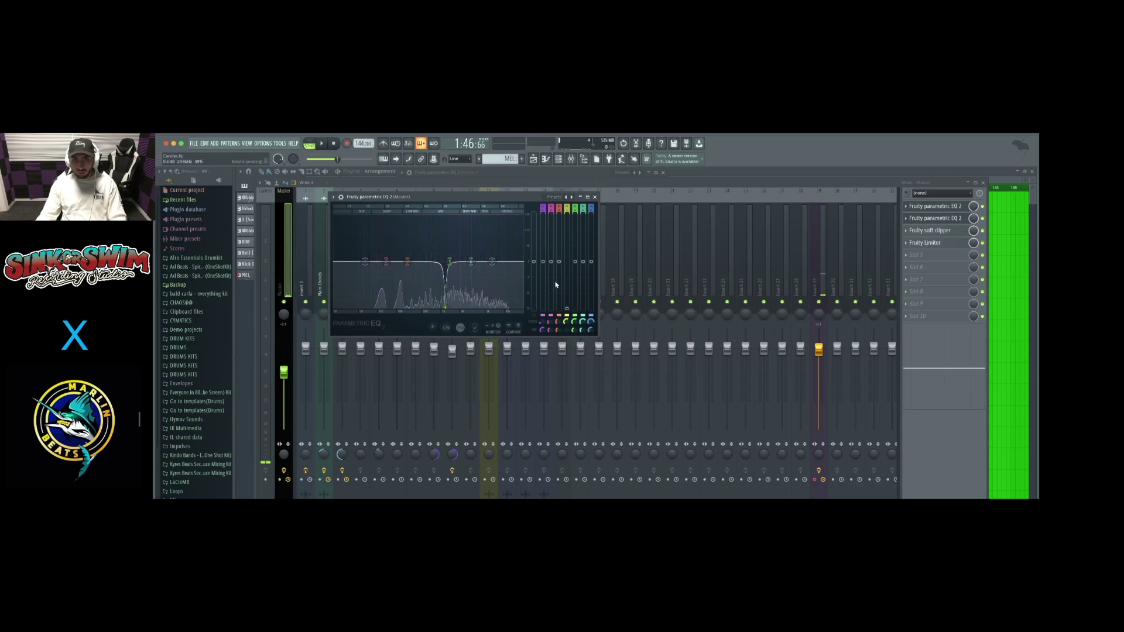
key("Escape")
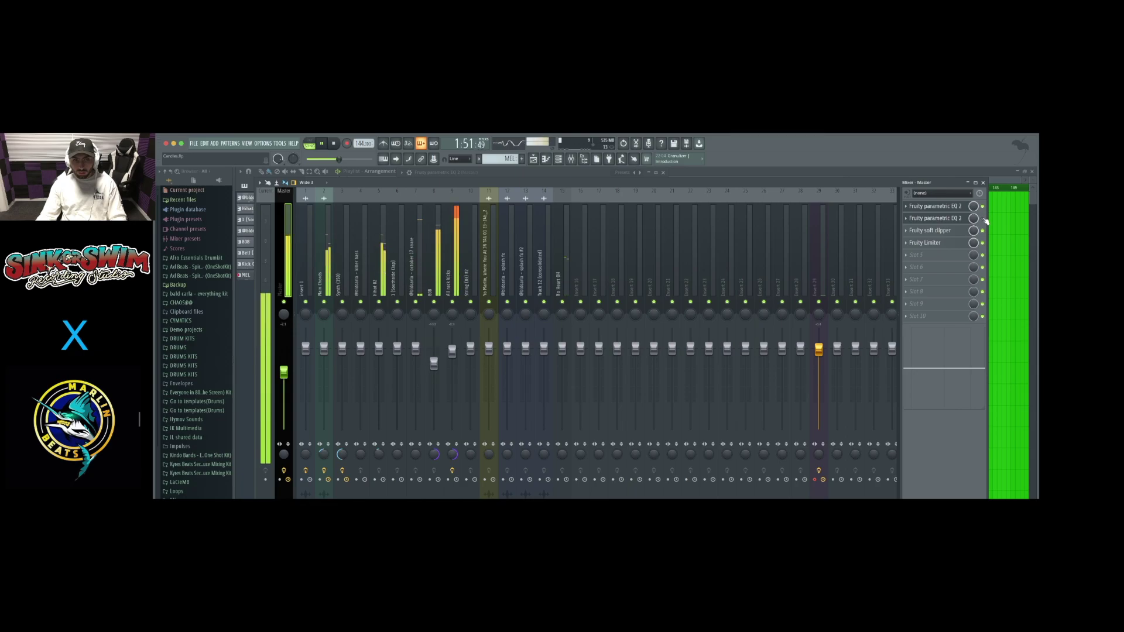
key("space")
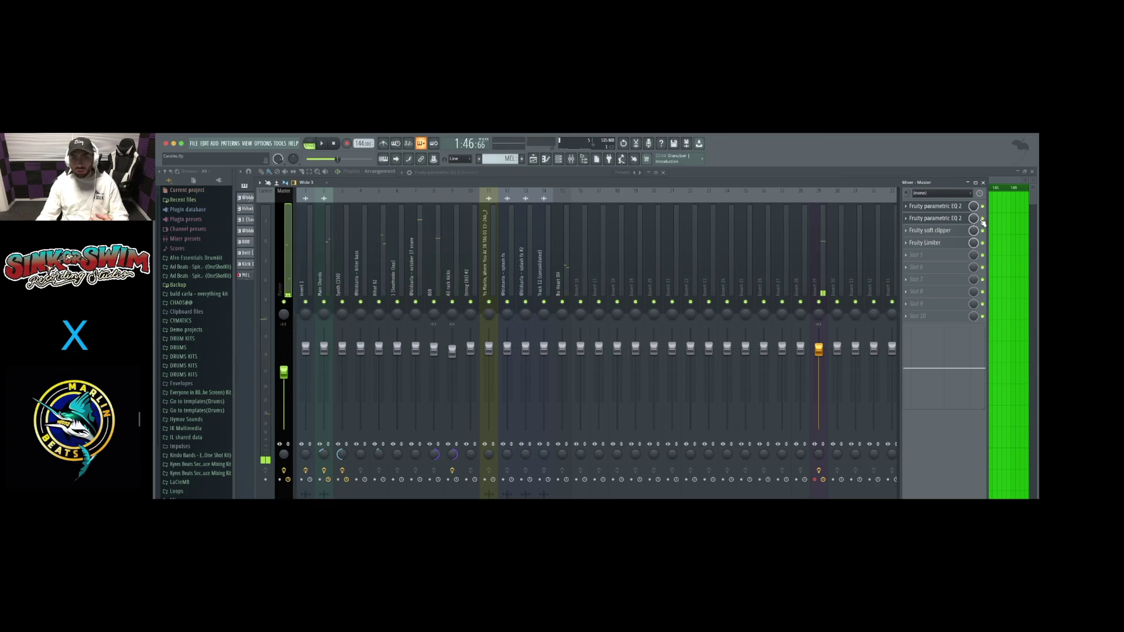
left_click_drag(806, 184, 800, 324)
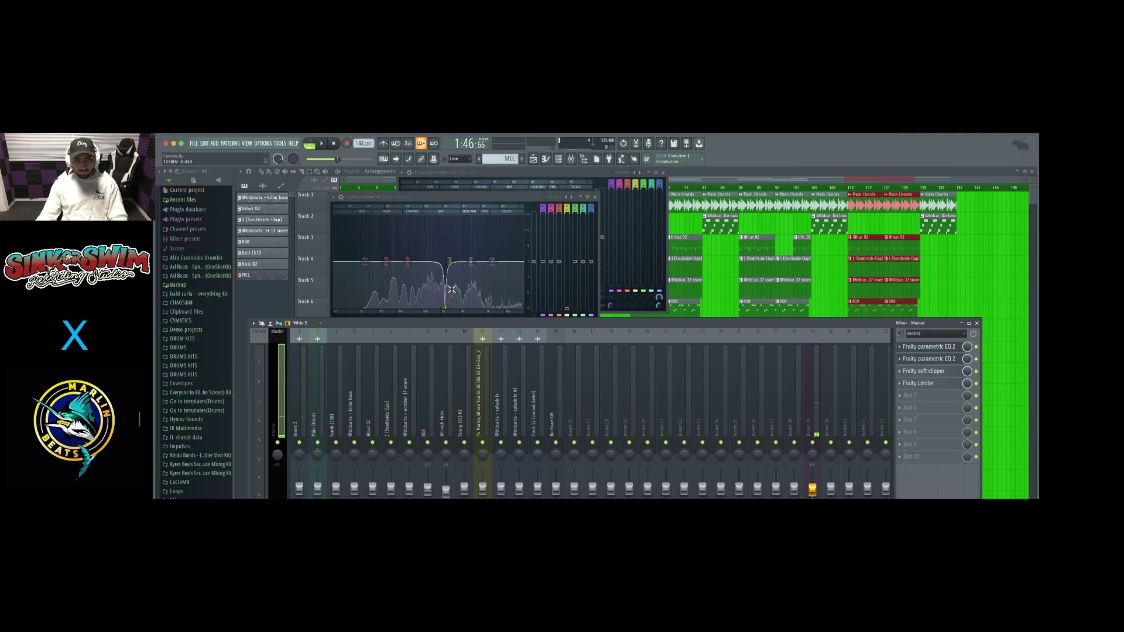
double_click(461, 323)
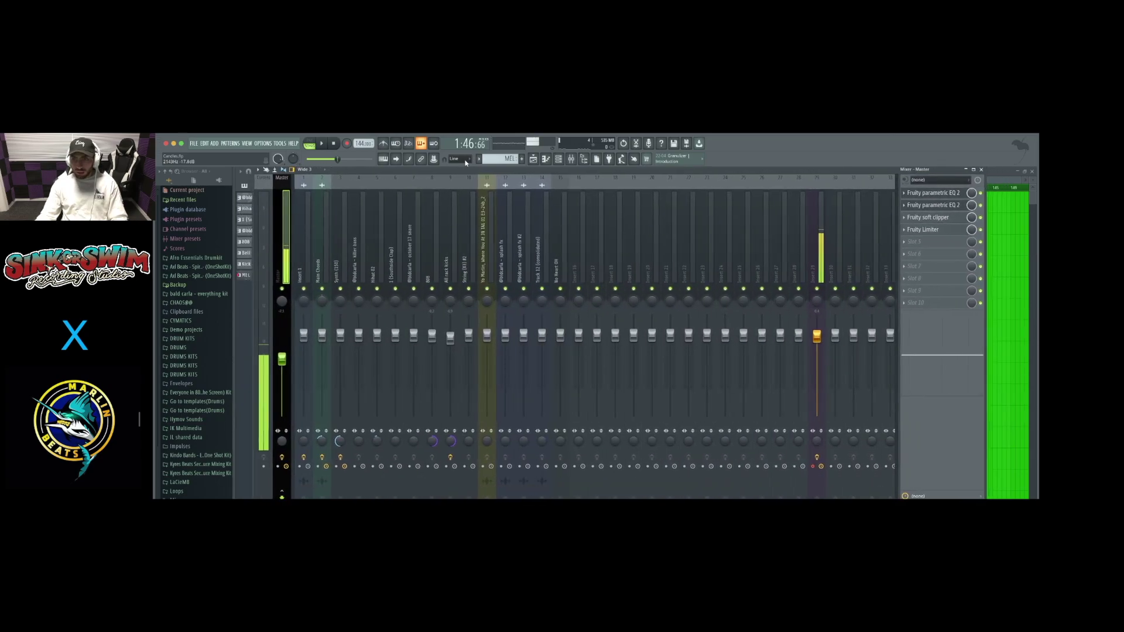
- Open the Fruity soft clipper on the Master and play the beat with the clipper bypassed
left_click(921, 218)
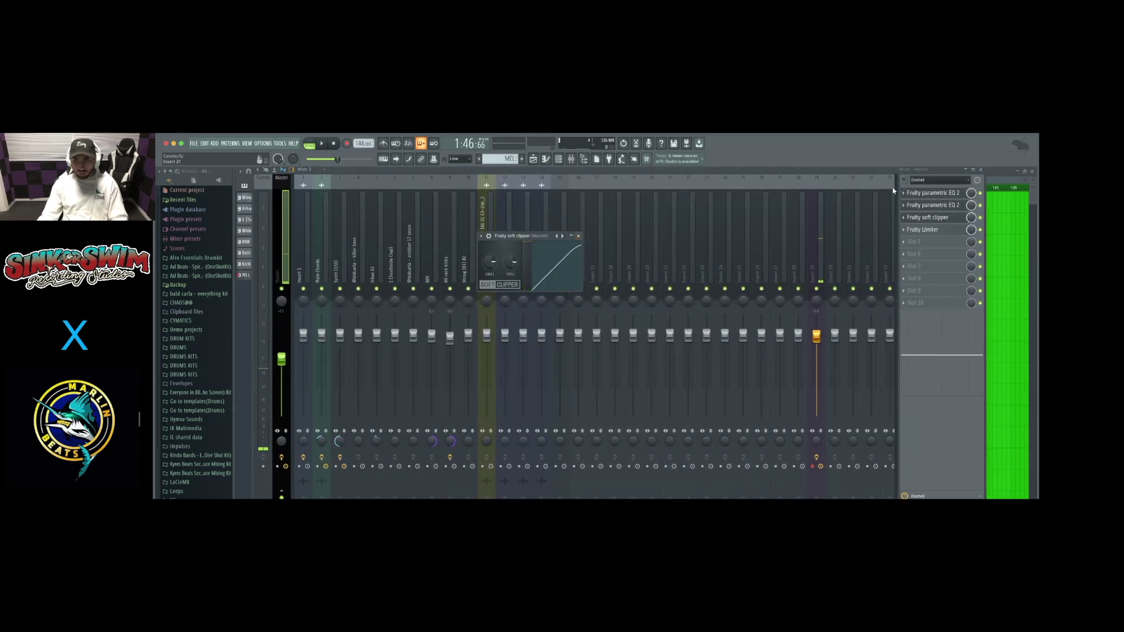
left_click(981, 217)
key("space")
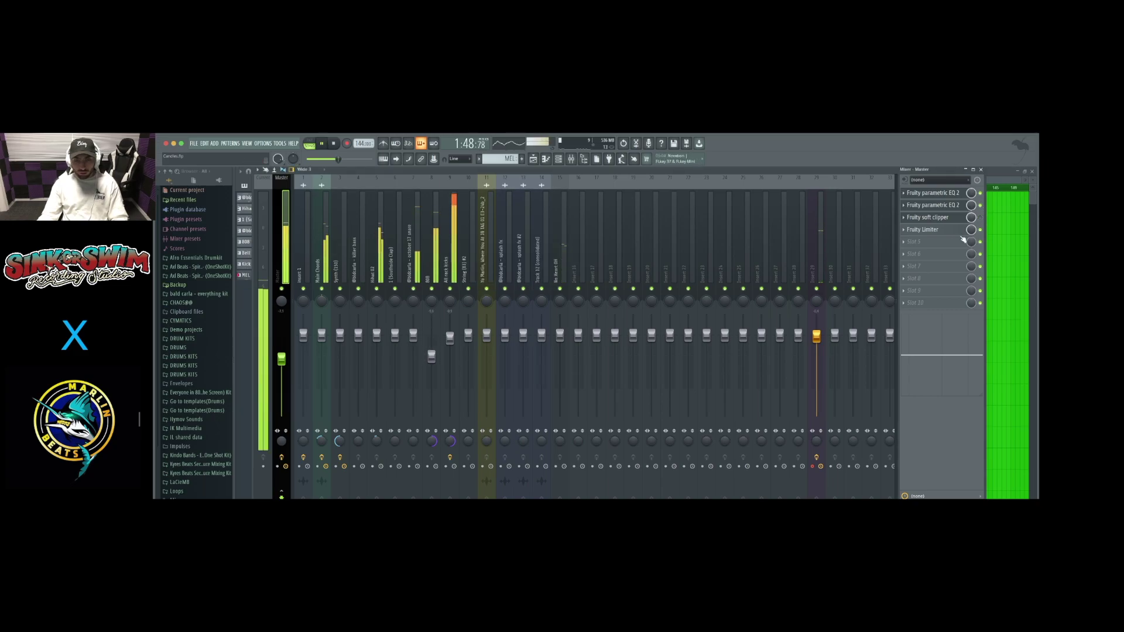
key("space")
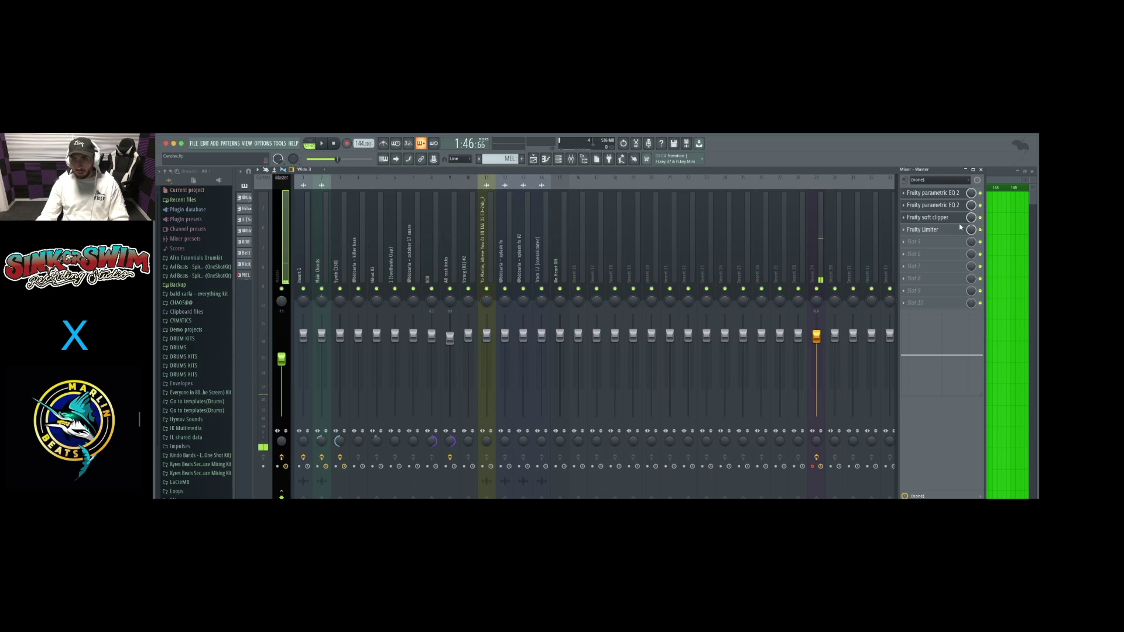
- Inspect the Fruity Limiter on the Master and play the beat to hear its effect
left_click(960, 228)
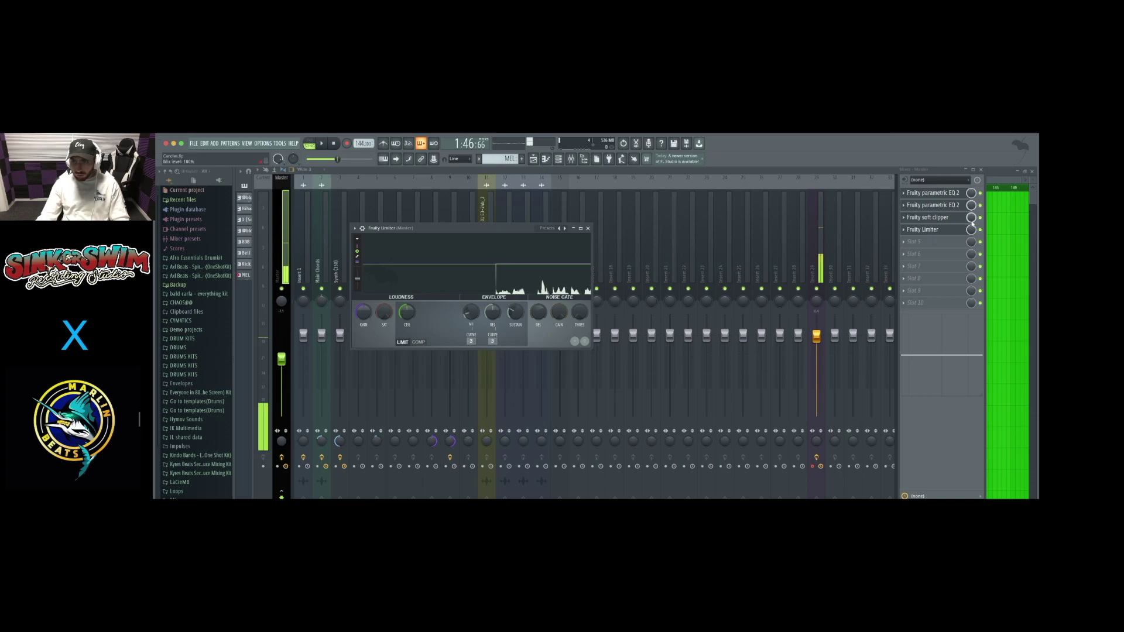
key("Escape")
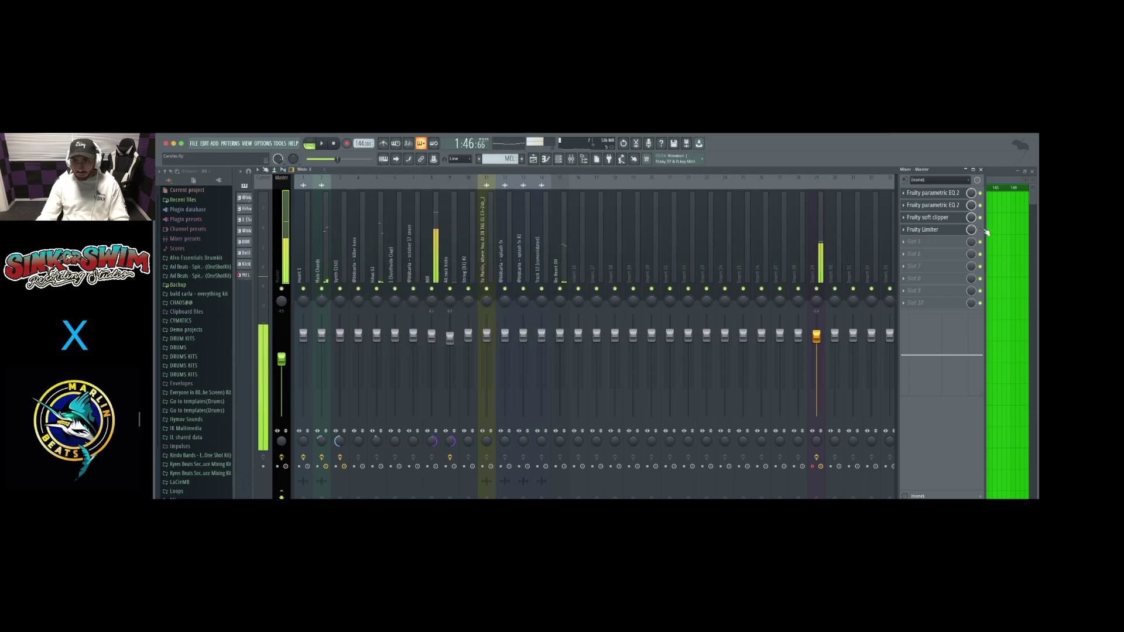
key("space")
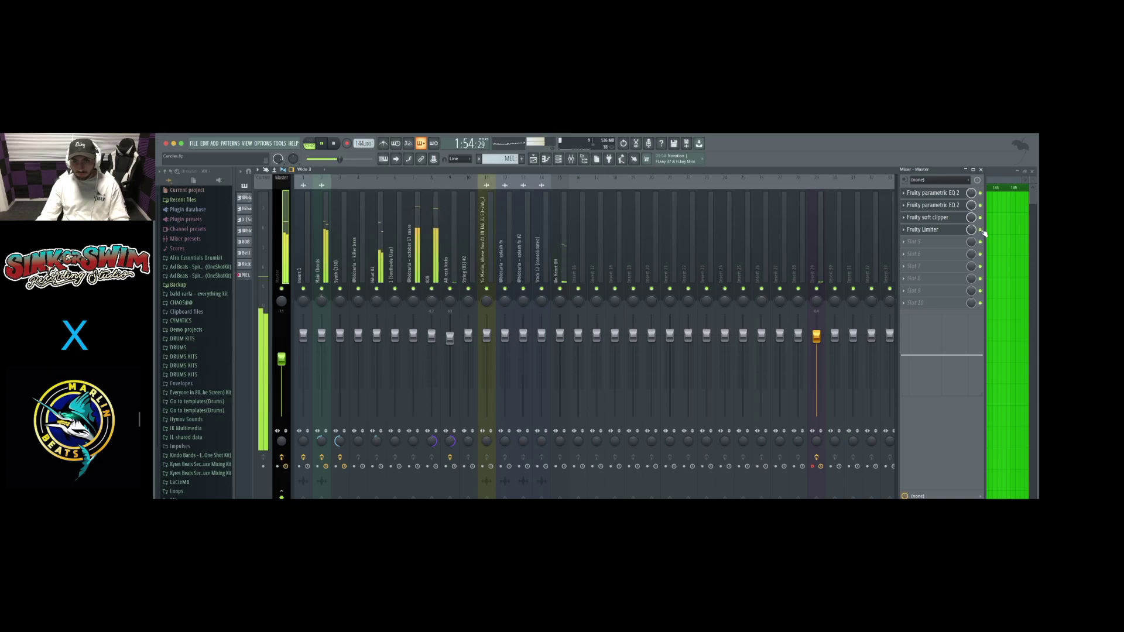
key("space")
left_click(944, 231)
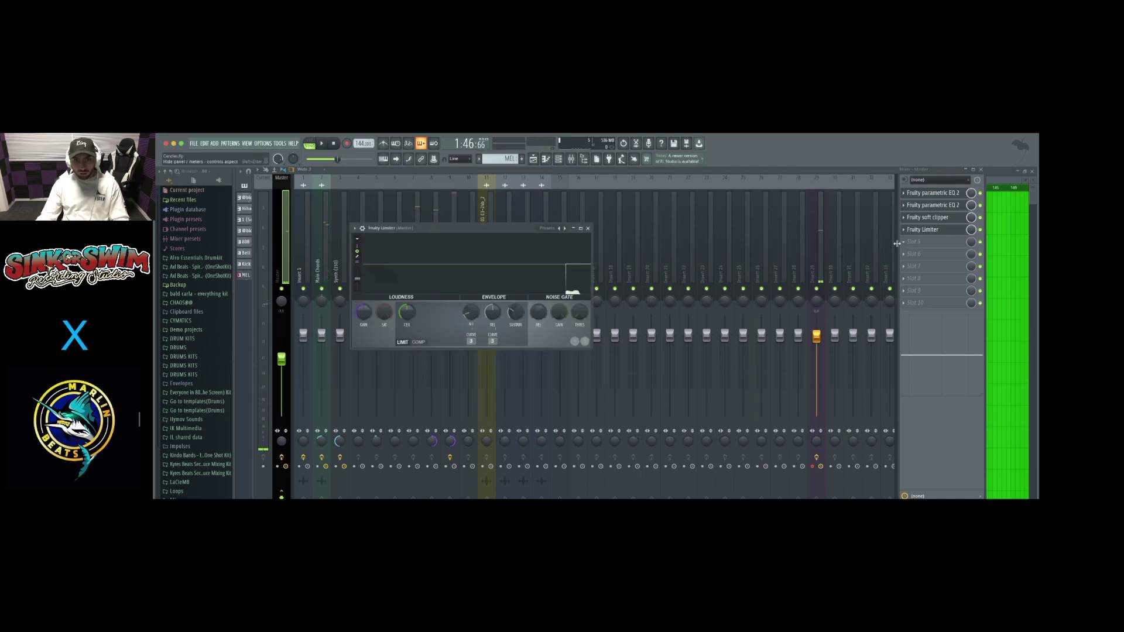
left_click(588, 229)
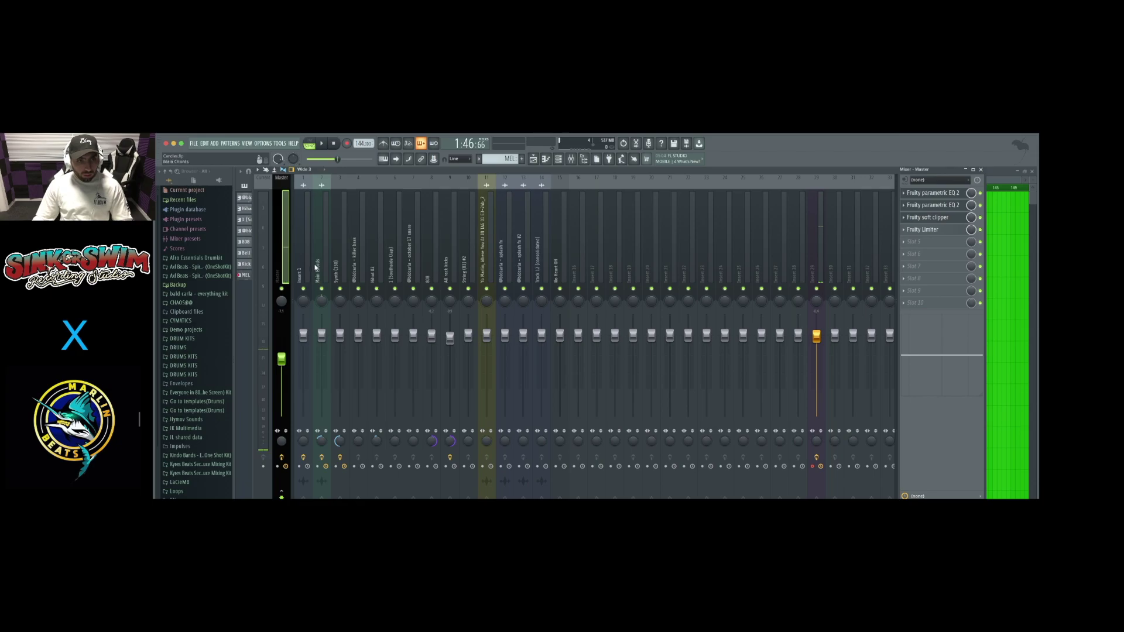
- Select the Main Chords track to show its effects and toggle its solo on and off
left_click(318, 310)
right_click(322, 289)
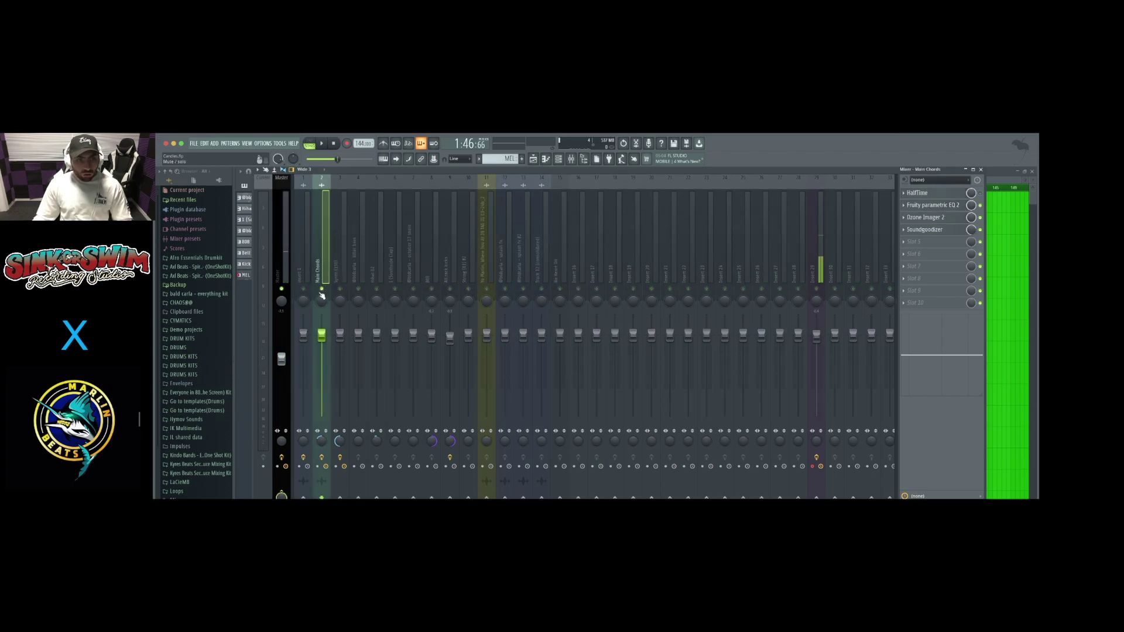
right_click(321, 291)
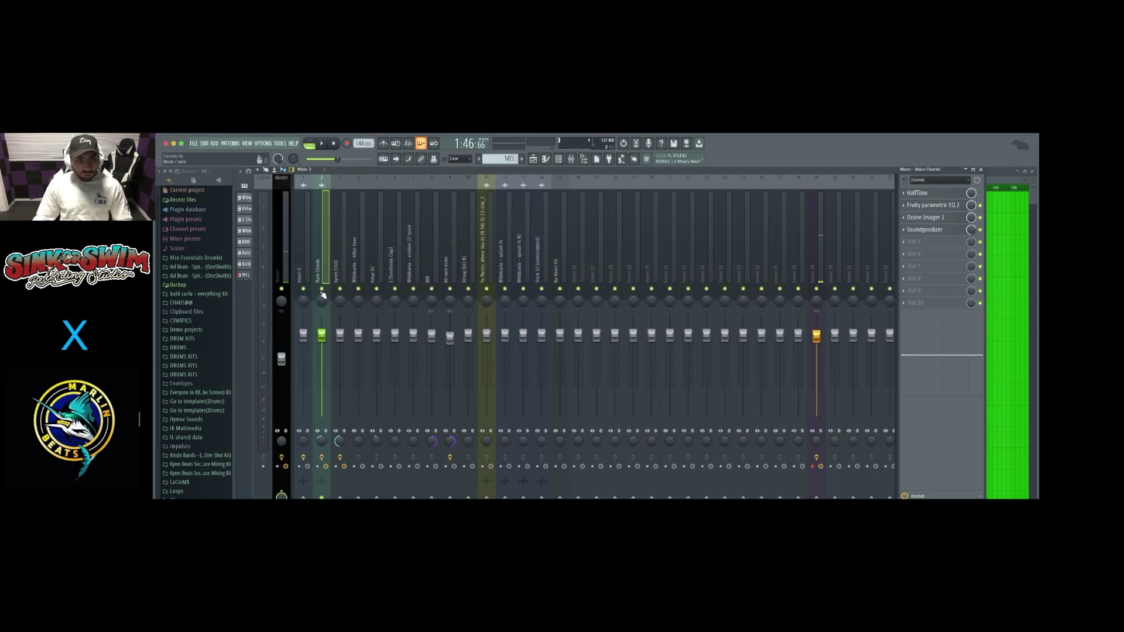
- Solo the Main Chords track and play the beat with its HalfTime effect open and switched on
right_click(817, 290)
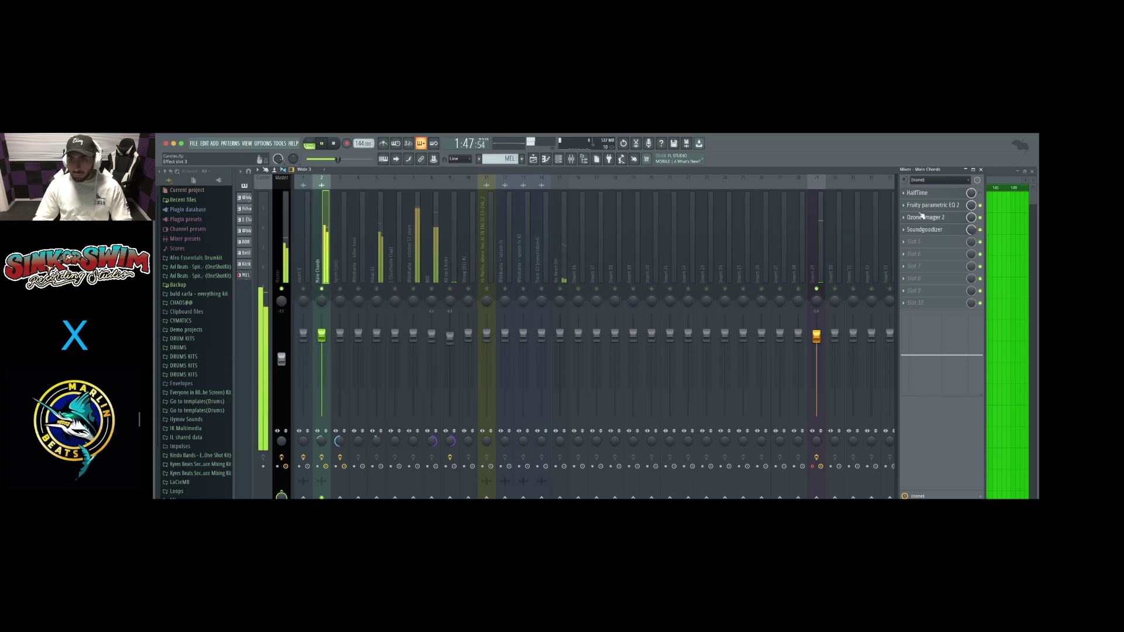
left_click(951, 195)
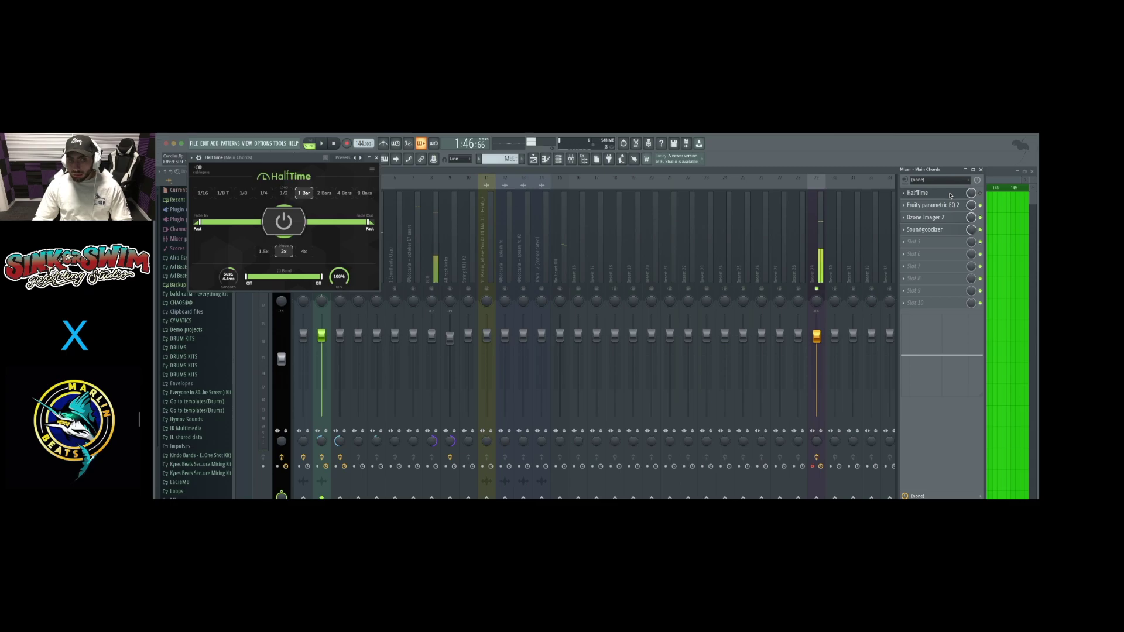
left_click(982, 193)
key("space")
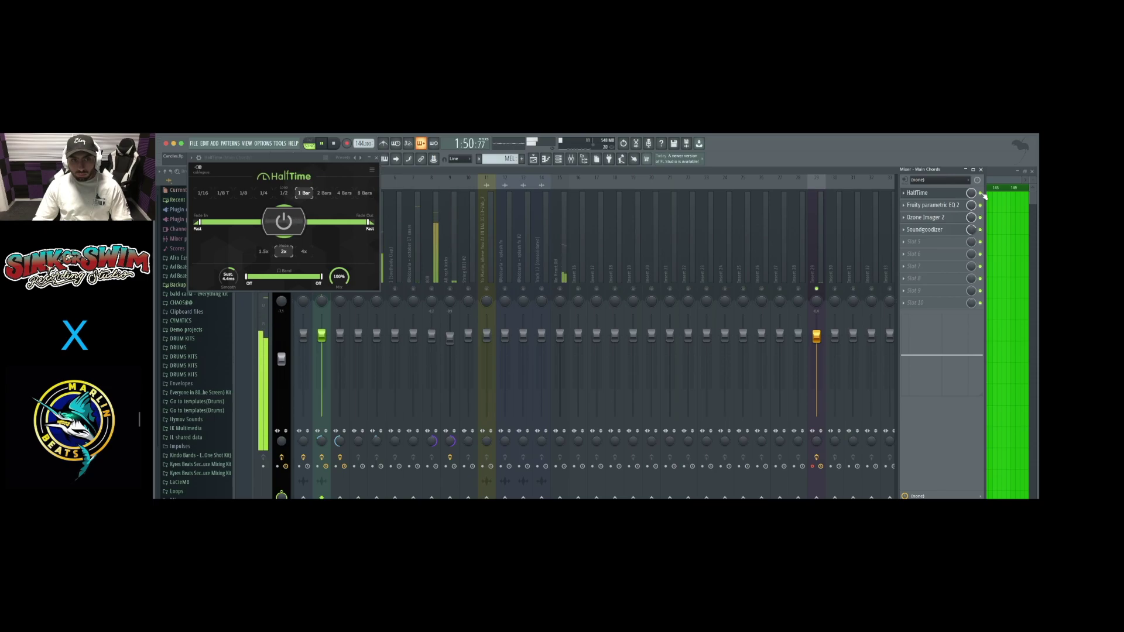
key("space")
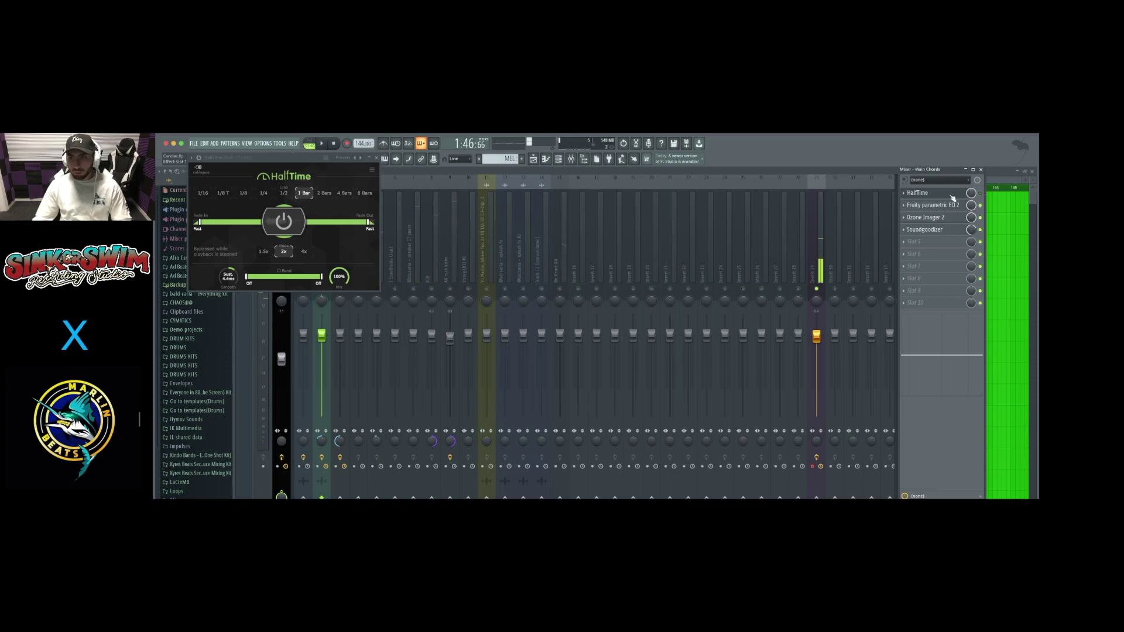
left_click(377, 159)
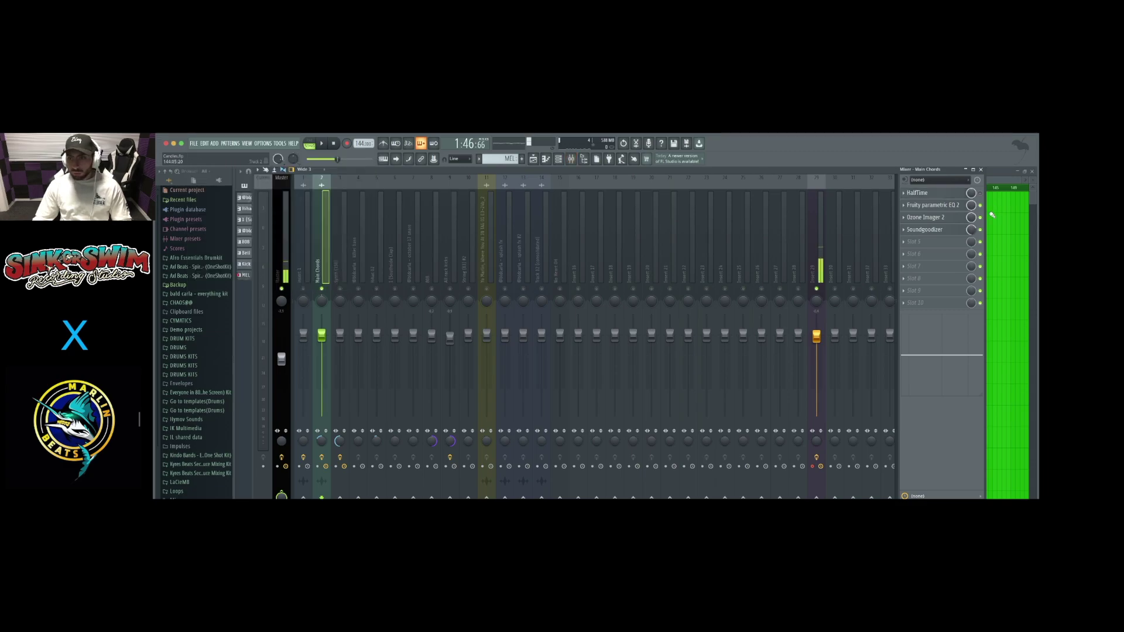
- Inspect the Main Chords track's Fruity parametric EQ 2, playing the beat with it bypassed and moving the mixer aside to see the curve
left_click(930, 207)
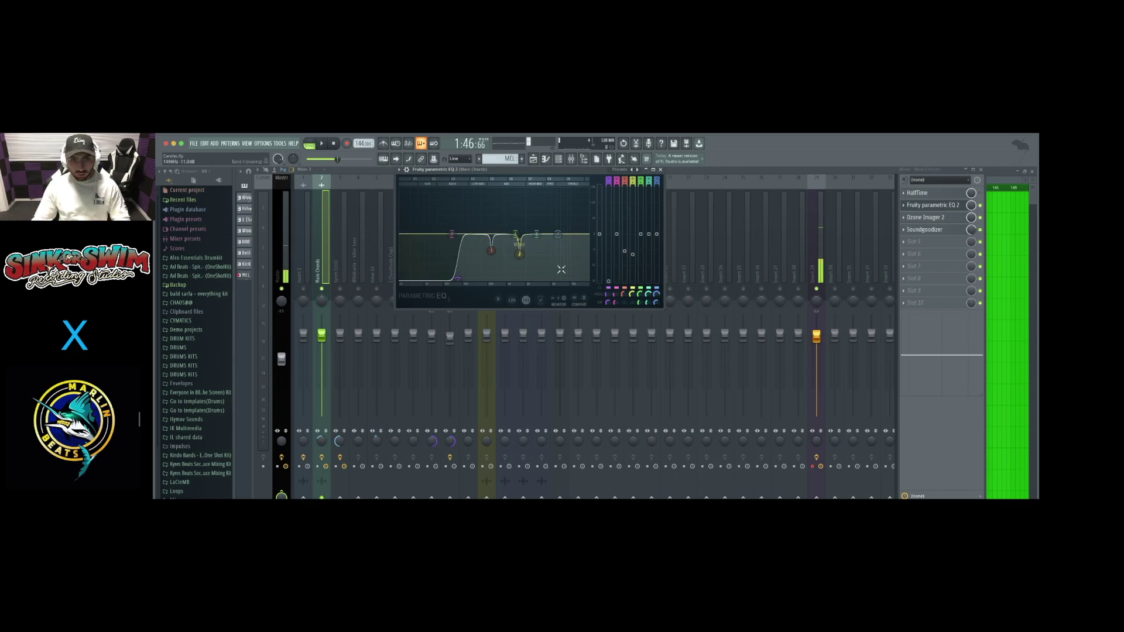
key("space")
left_click(984, 211)
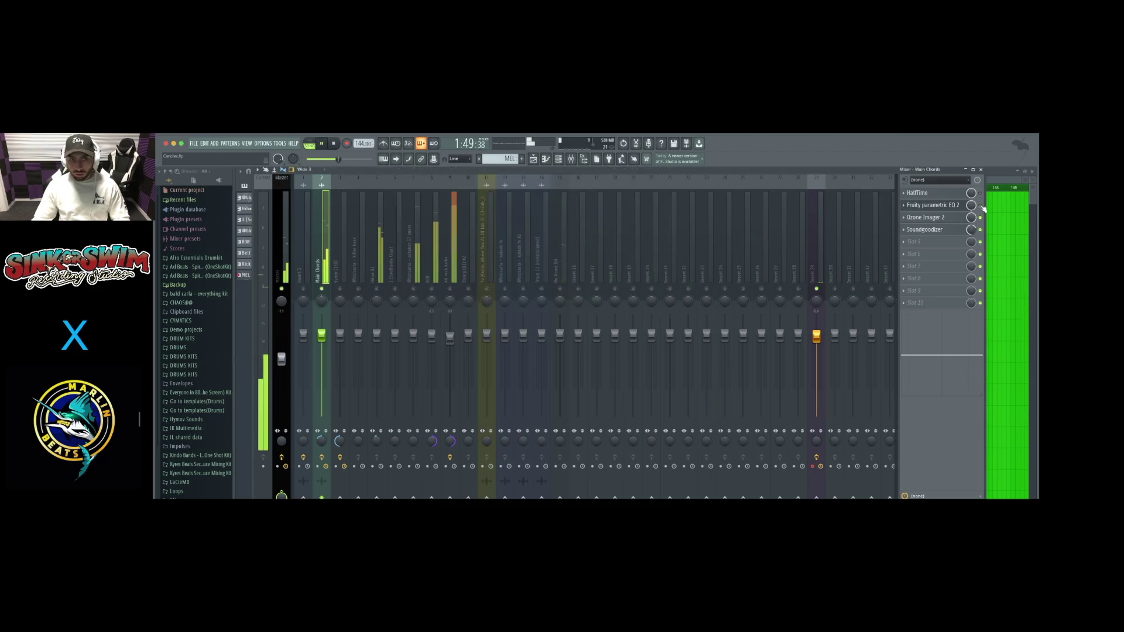
left_click_drag(865, 170, 843, 324)
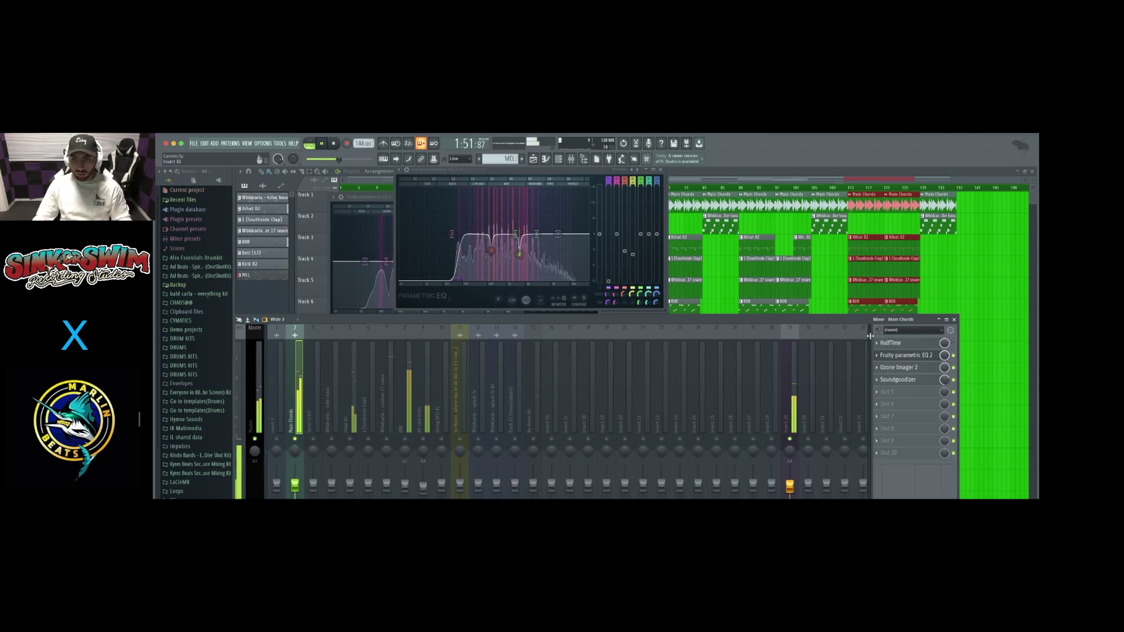
left_click_drag(842, 318, 860, 283)
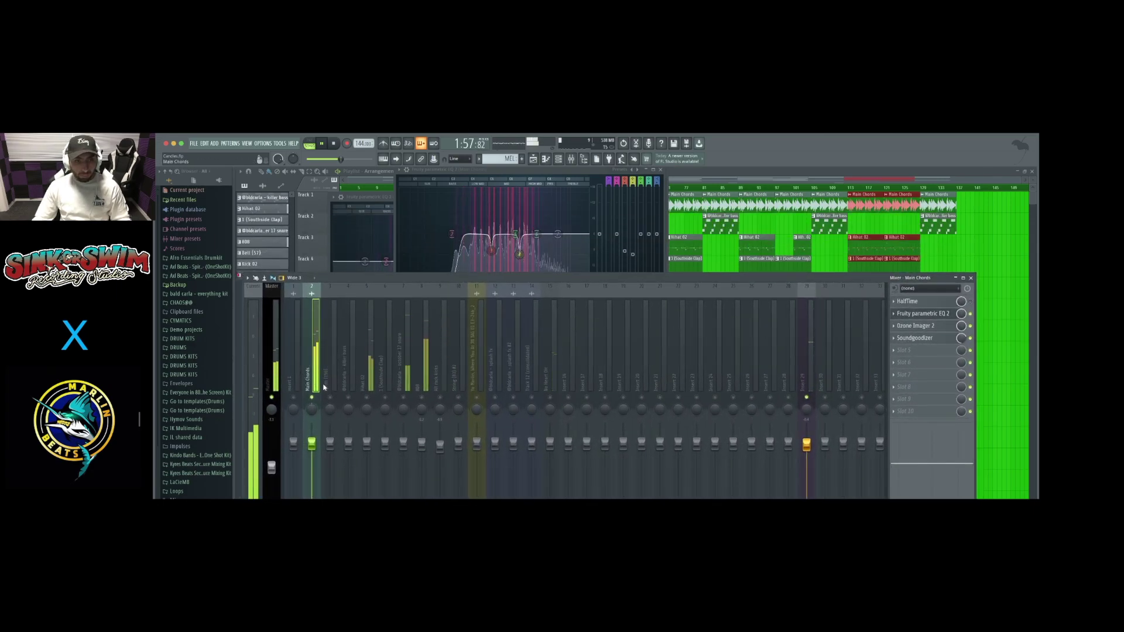
key("space")
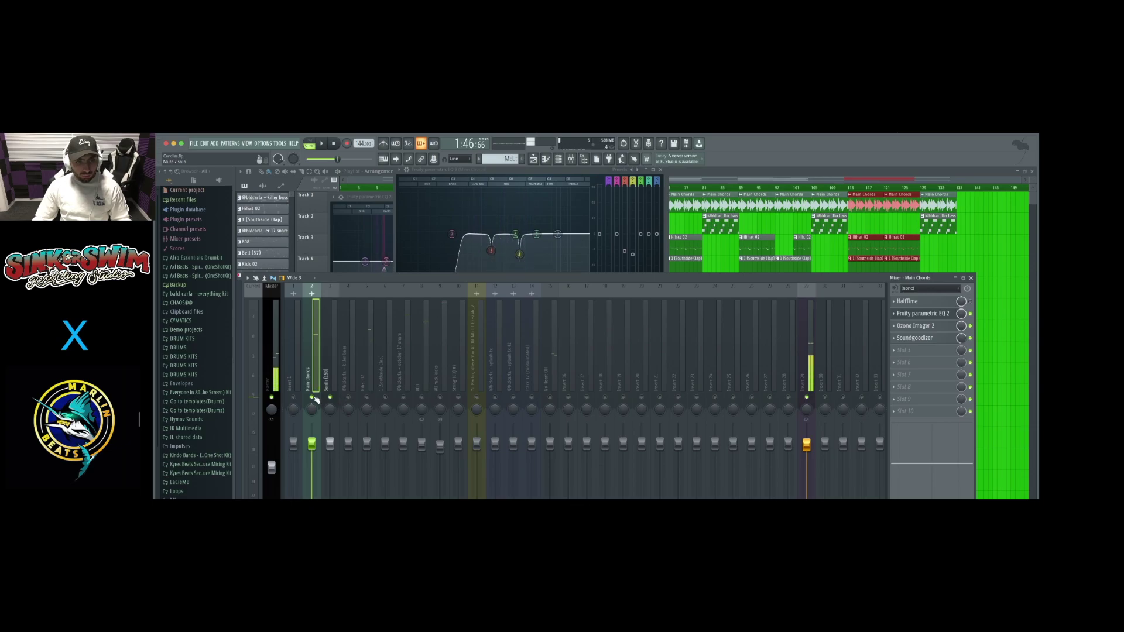
- Select the Synth track, lower the mixer to reveal the playlist, and check the track's ValhallaSupermassive effect
left_click(332, 346)
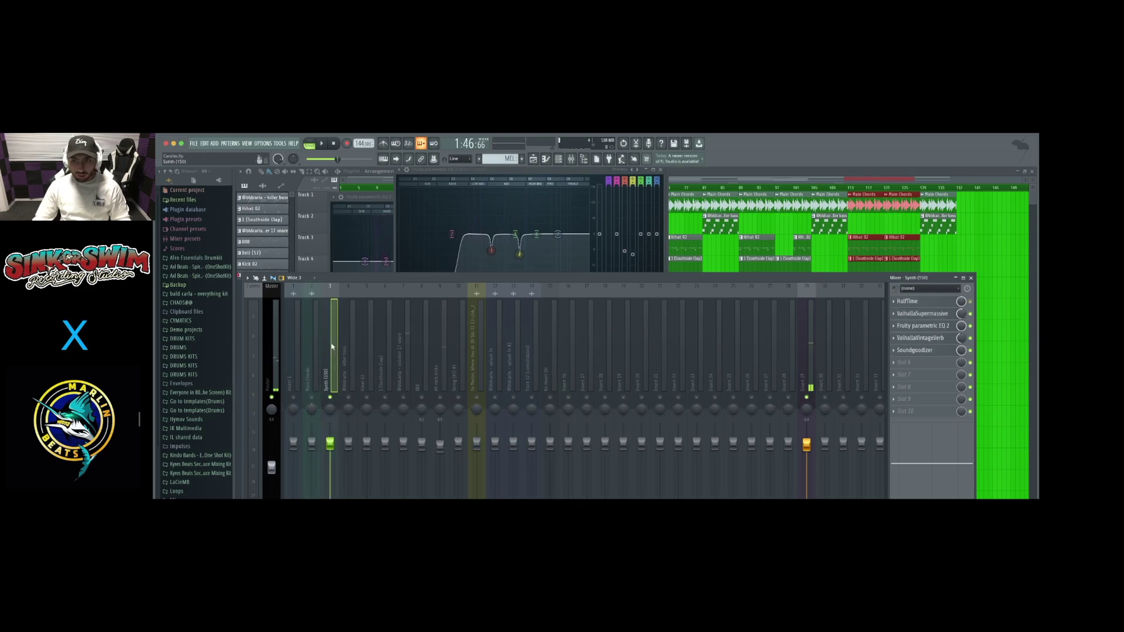
left_click_drag(898, 283, 849, 359)
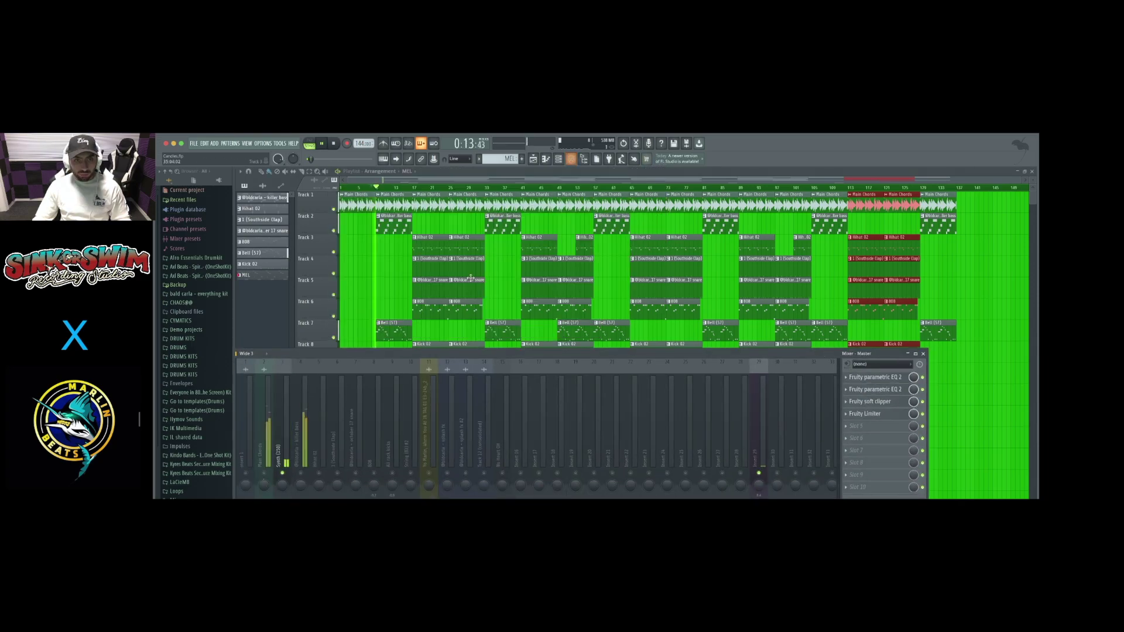
left_click(293, 416)
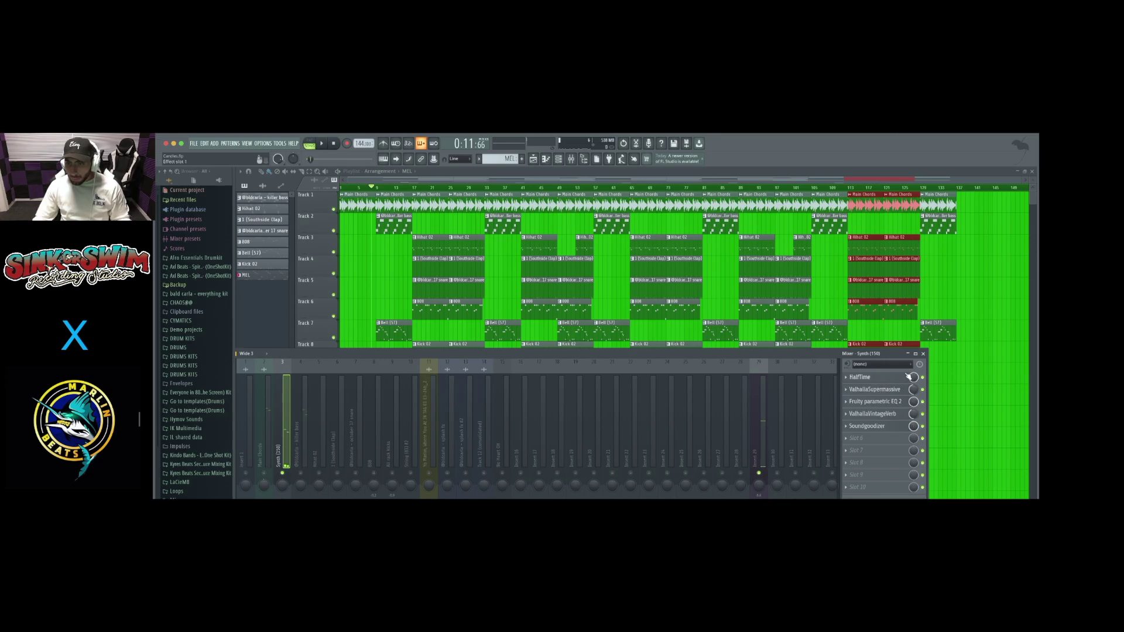
left_click(880, 390)
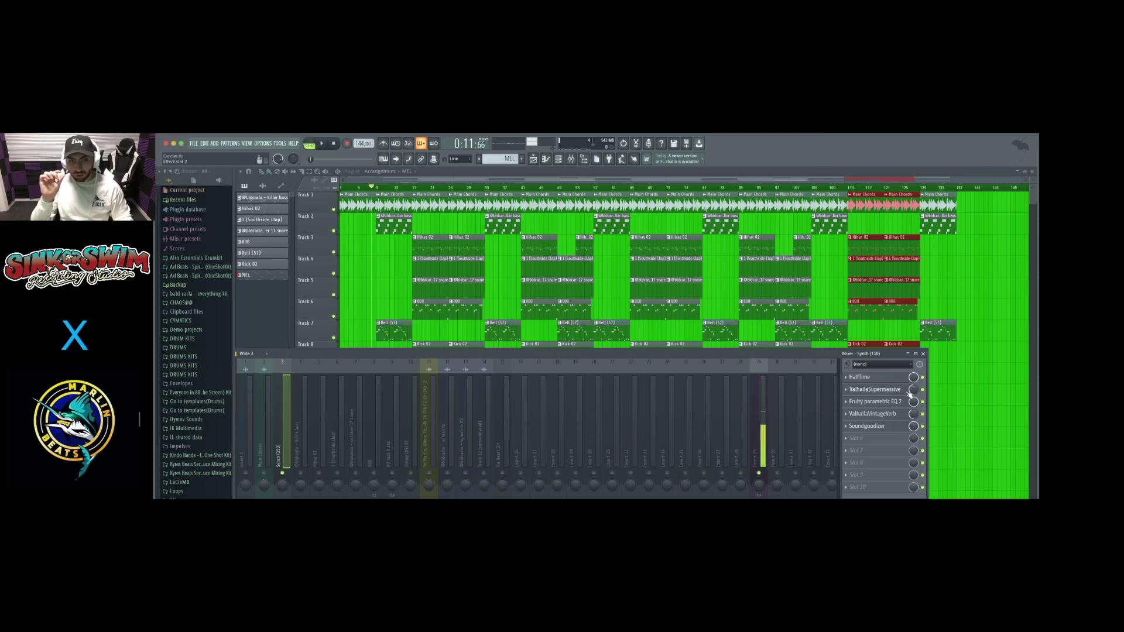
- Raise the low-pass cutoff slightly in the Synth track's Fruity parametric EQ 2 during playback, and return the playback position to bar 9
left_click(896, 405)
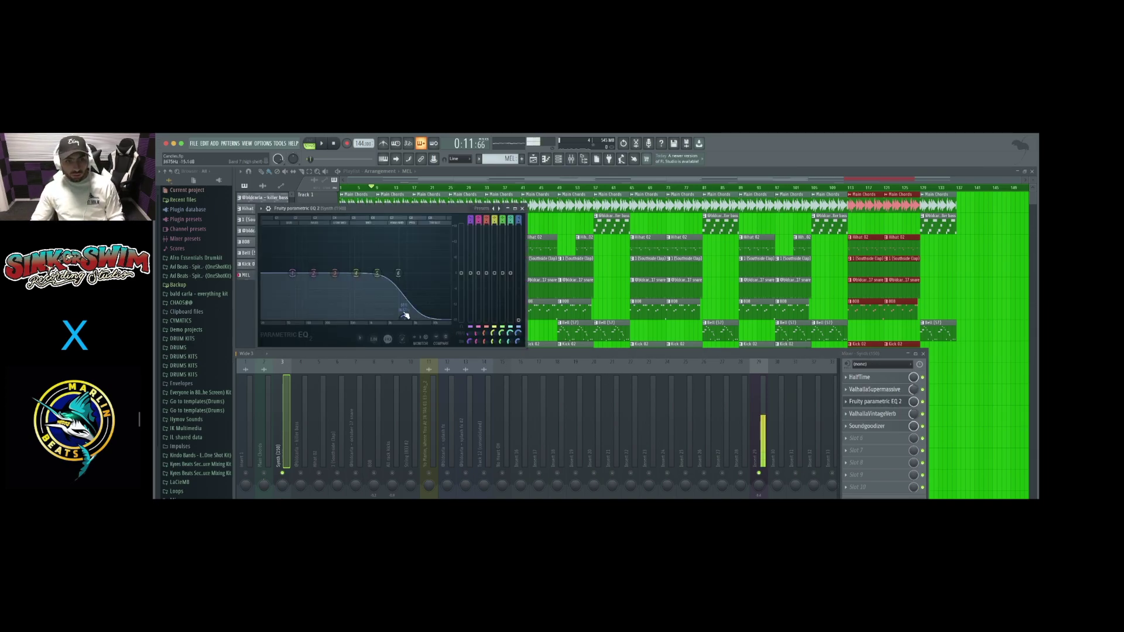
key("space")
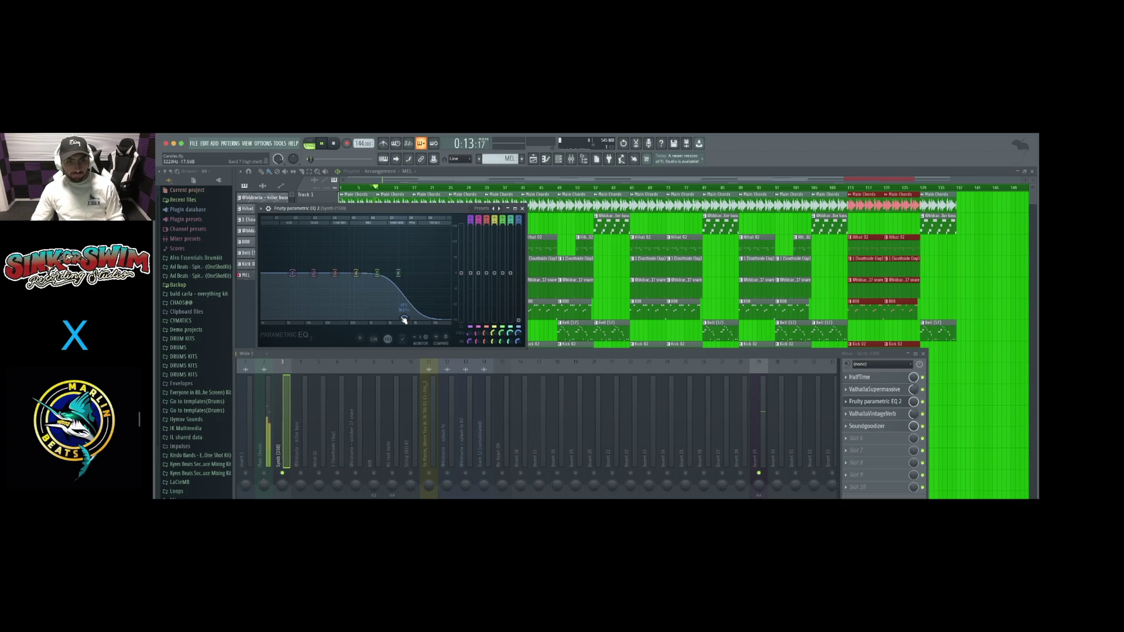
mouse_move(404, 320)
left_mouse_down()
mouse_move(447, 297)
mouse_move(449, 274)
mouse_move(413, 316)
left_mouse_up()
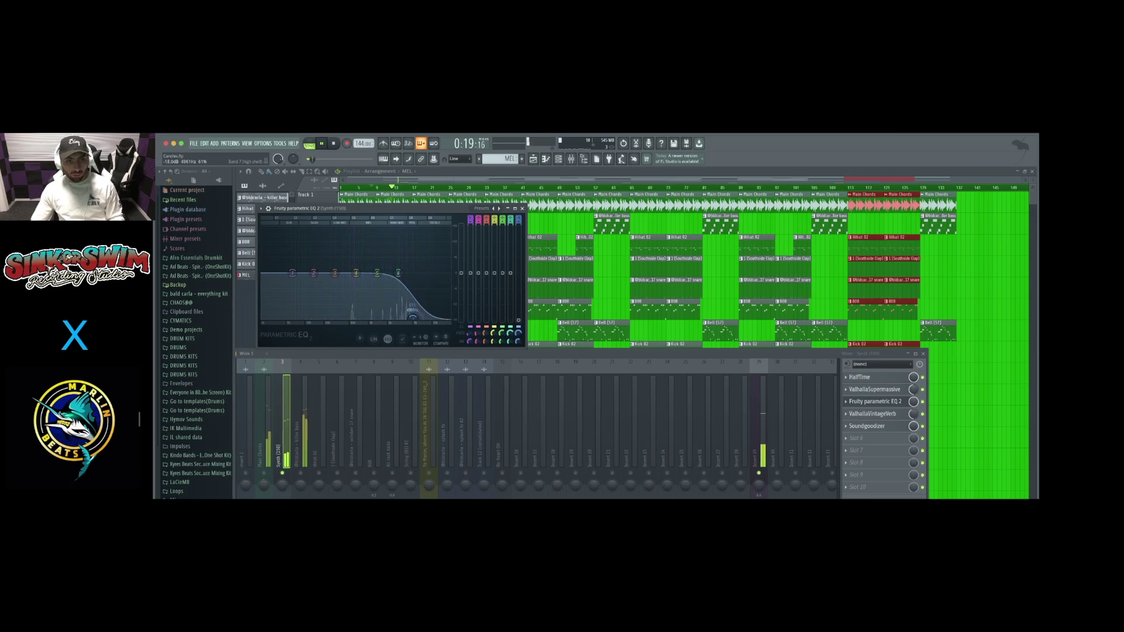
key("F12")
left_click(377, 188)
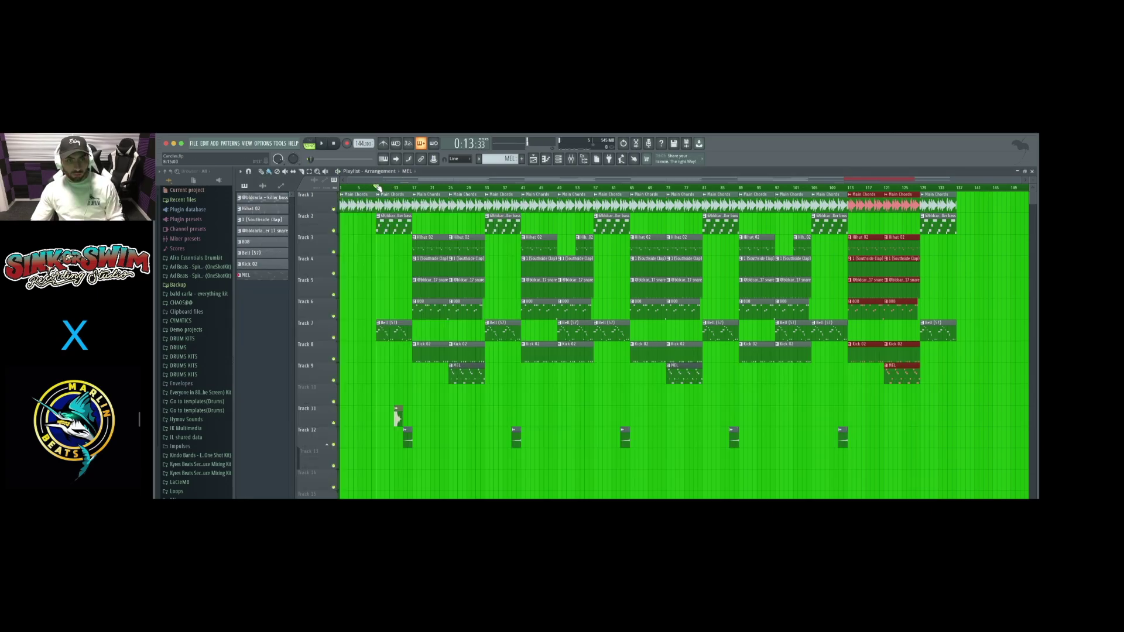
left_click(572, 159)
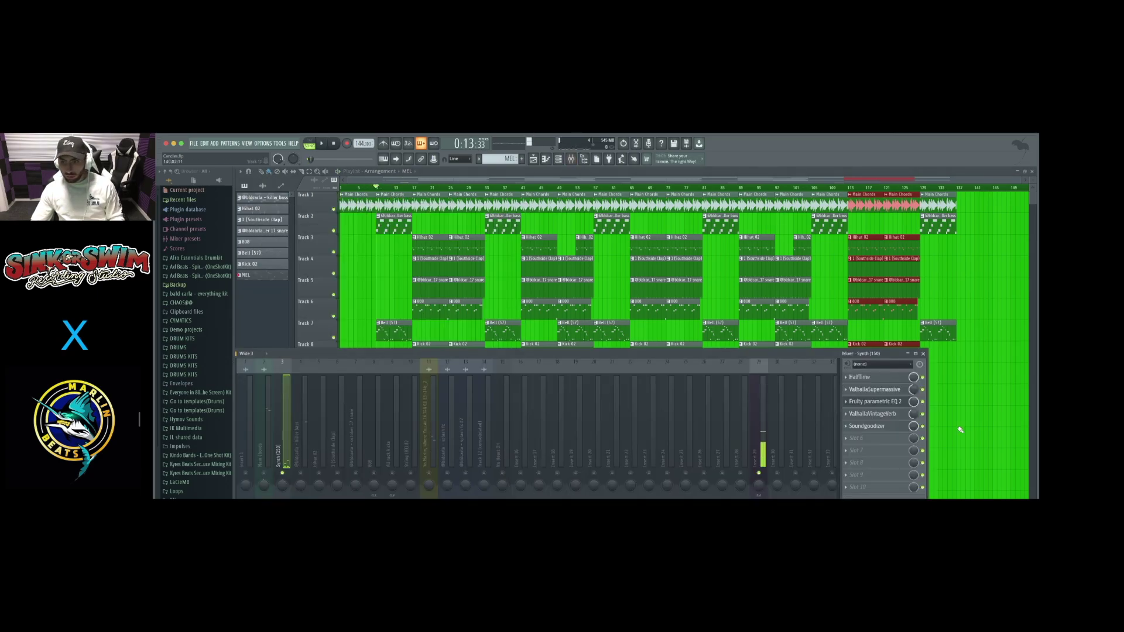
- Inspect ValhallaVintageVerb and Soundgoodizer on the Synth track while the beat plays, and close both effect windows
left_click(888, 414)
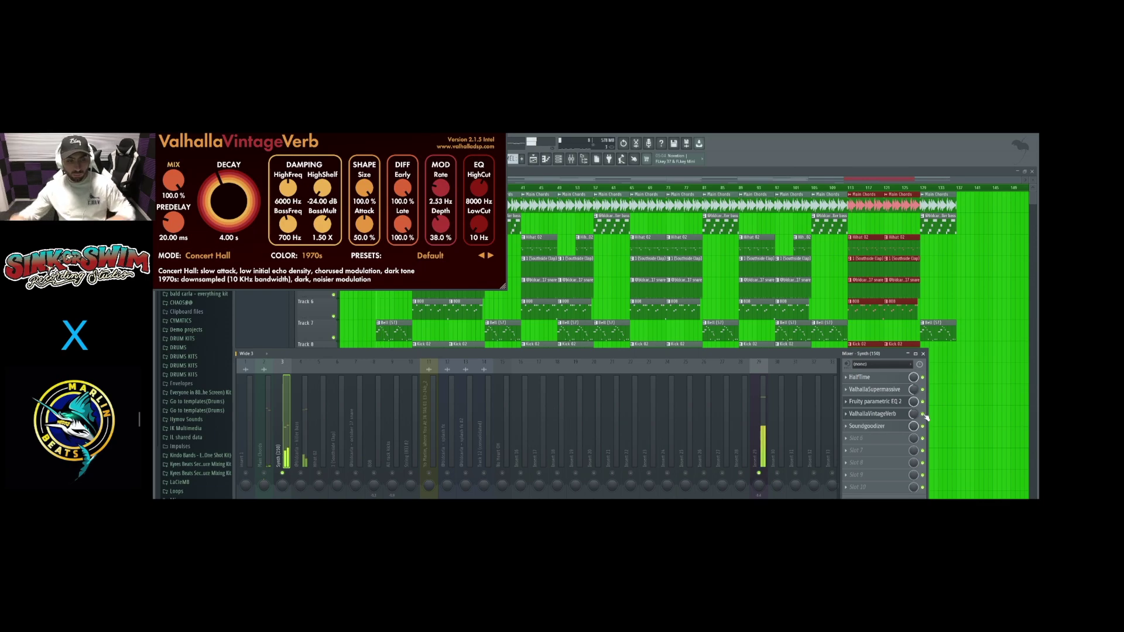
left_click(879, 428)
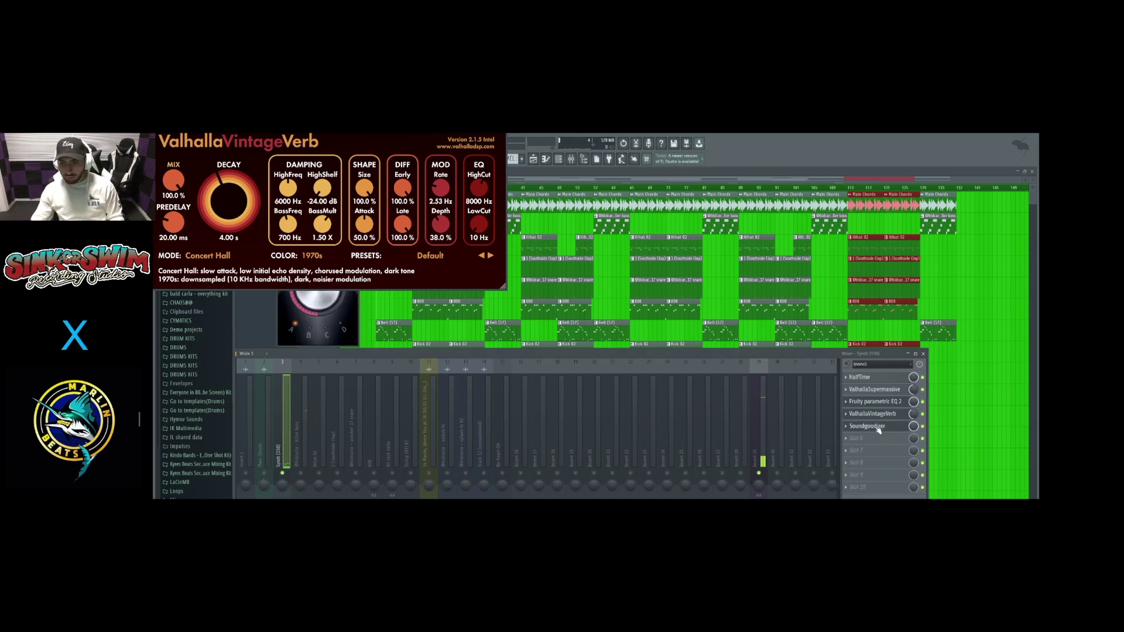
left_click(925, 431)
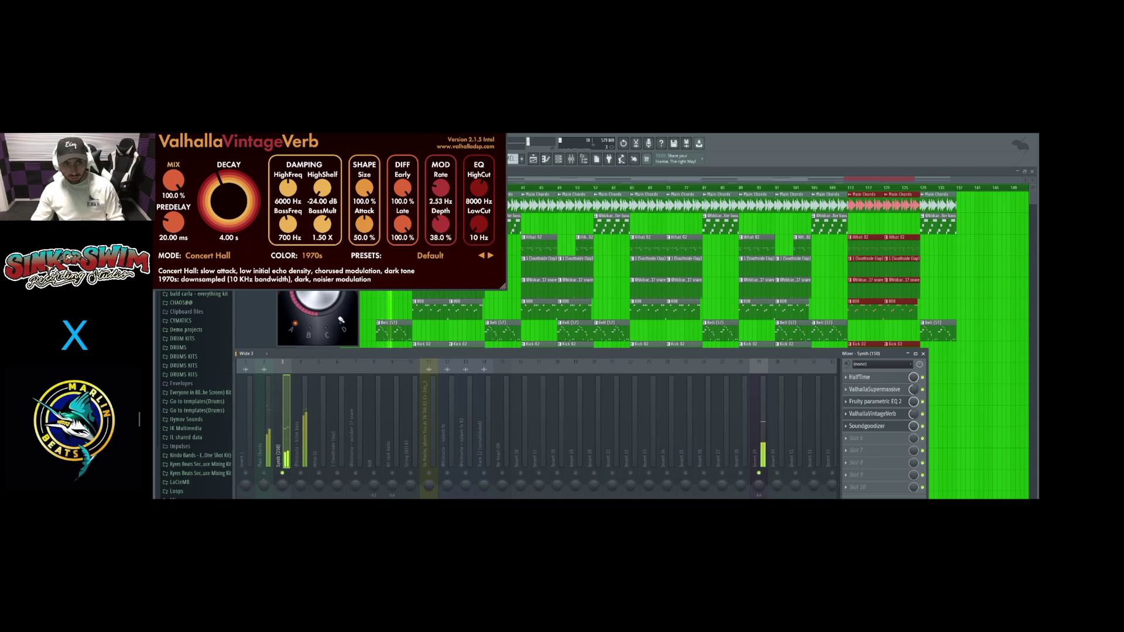
left_click_drag(328, 118, 763, 195)
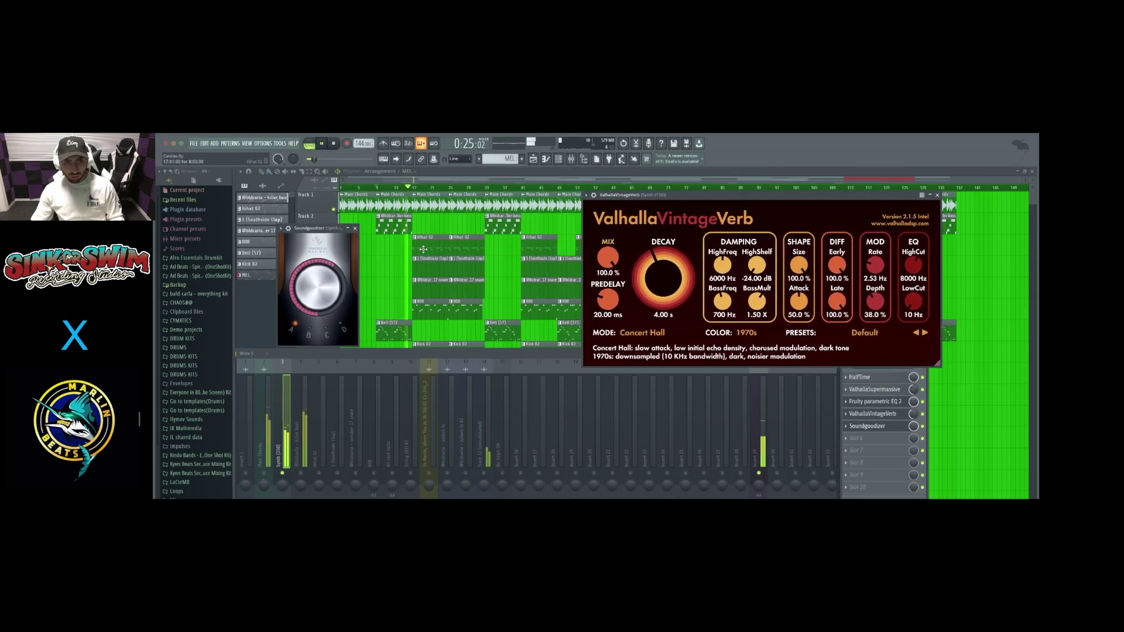
left_click(354, 228)
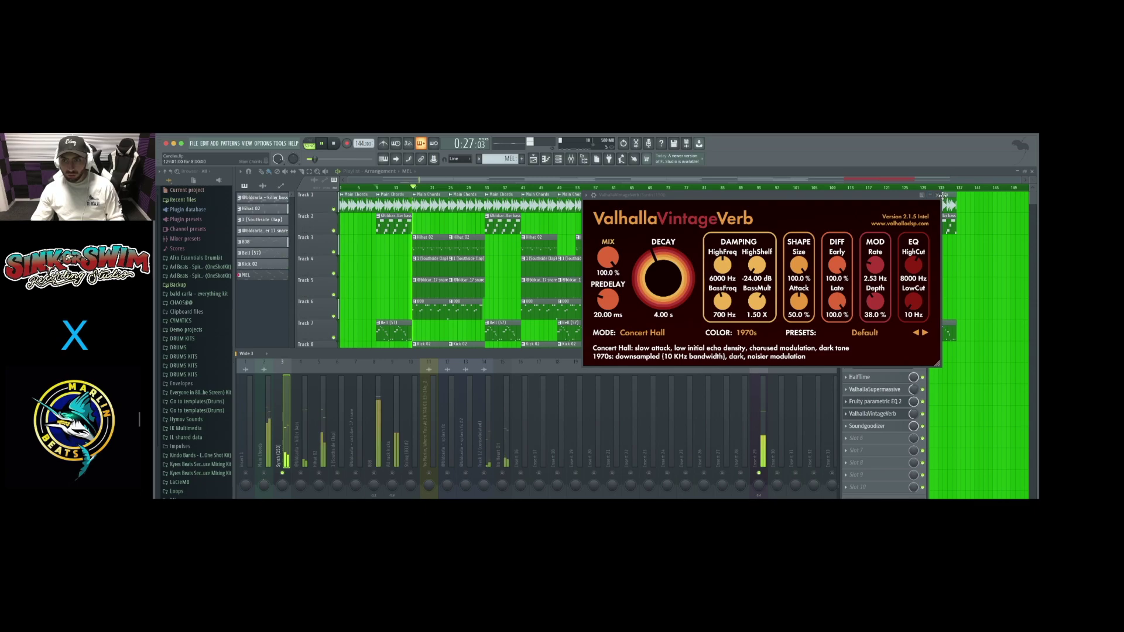
left_click(937, 195)
key("space")
- Raise the mixer window, unmute the killer bass and Hihat tracks, and play the beat from bar 17 where the drums enter
left_click_drag(741, 354, 751, 220)
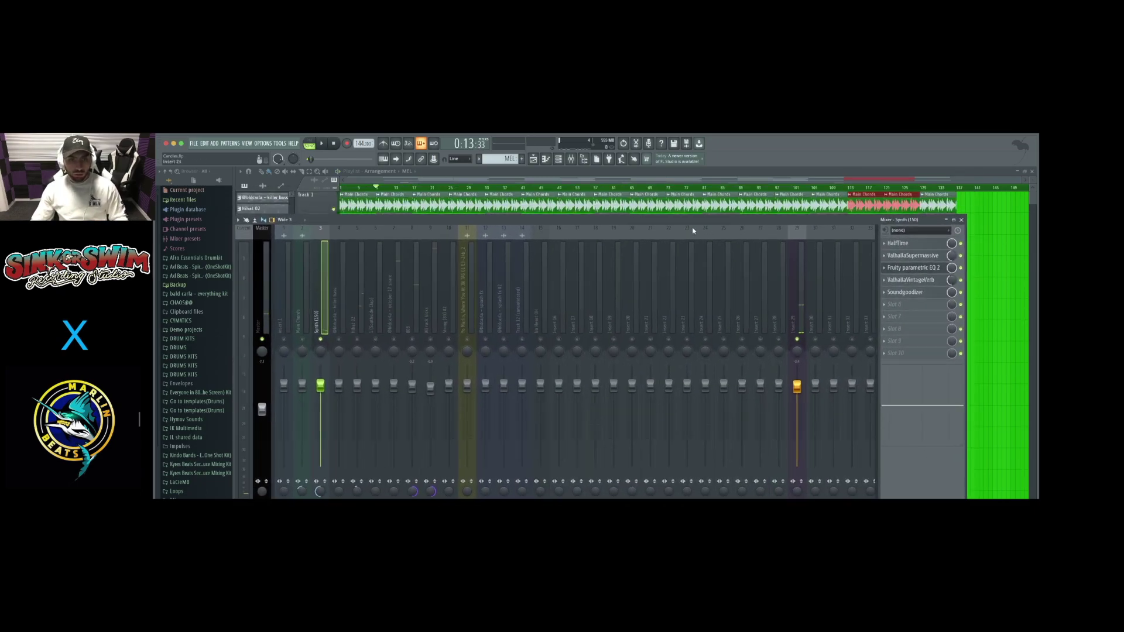
left_click_drag(659, 219, 691, 233)
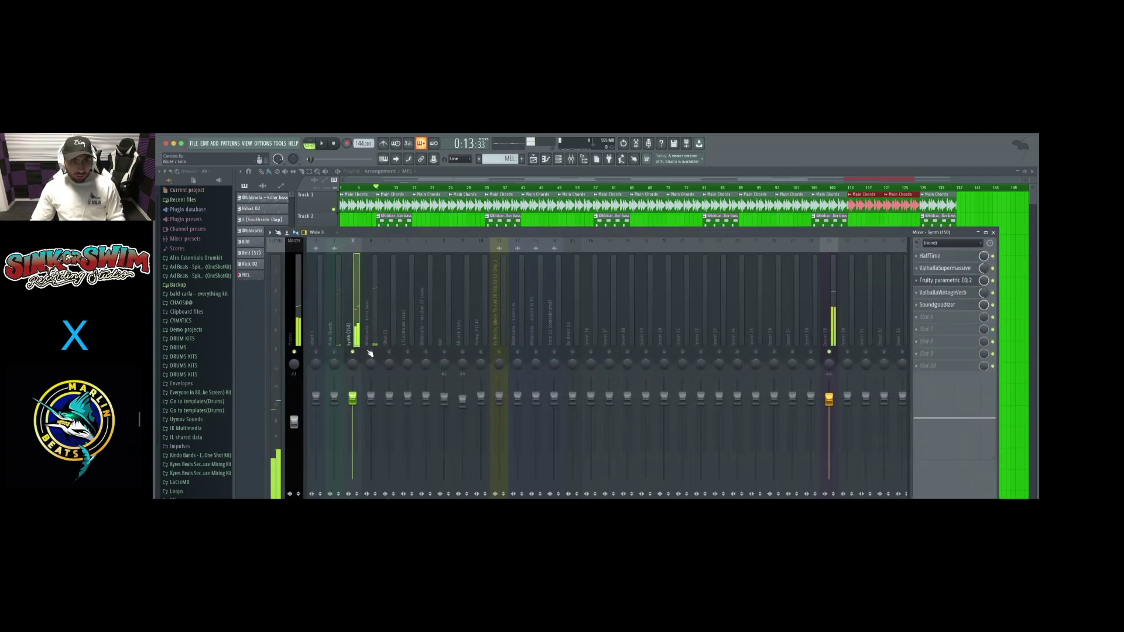
left_click(366, 311)
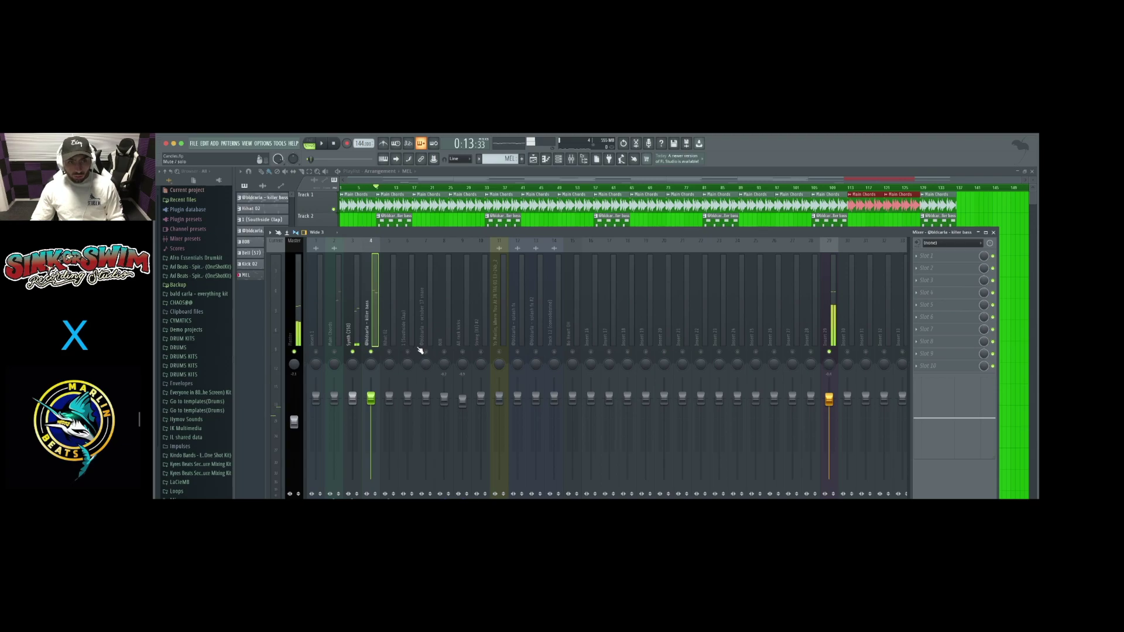
left_click(388, 342)
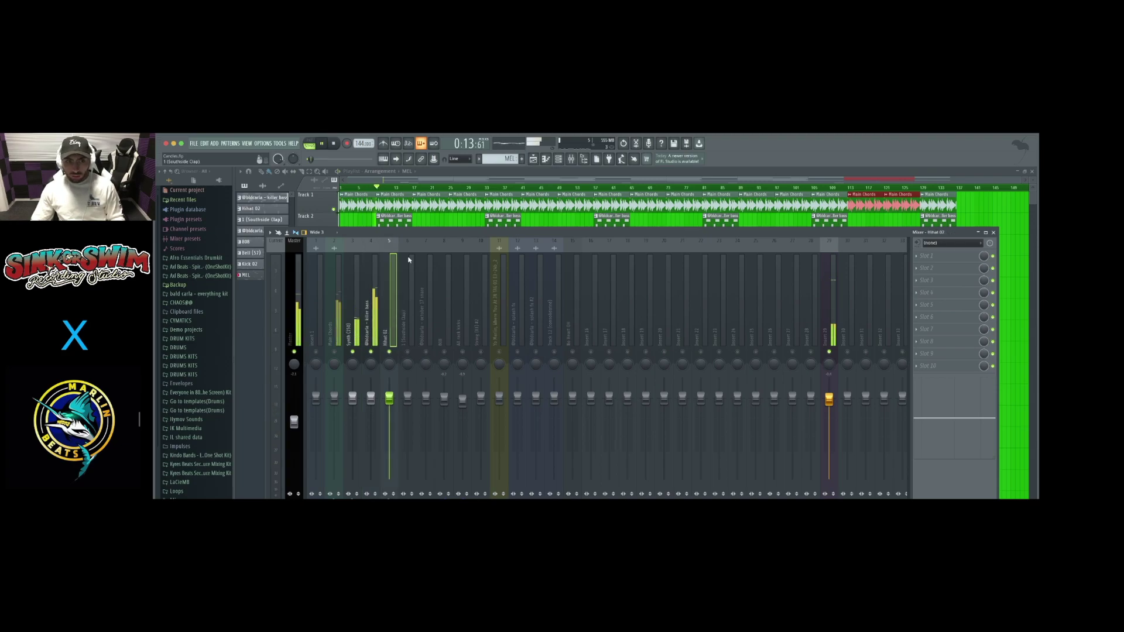
left_click(415, 188)
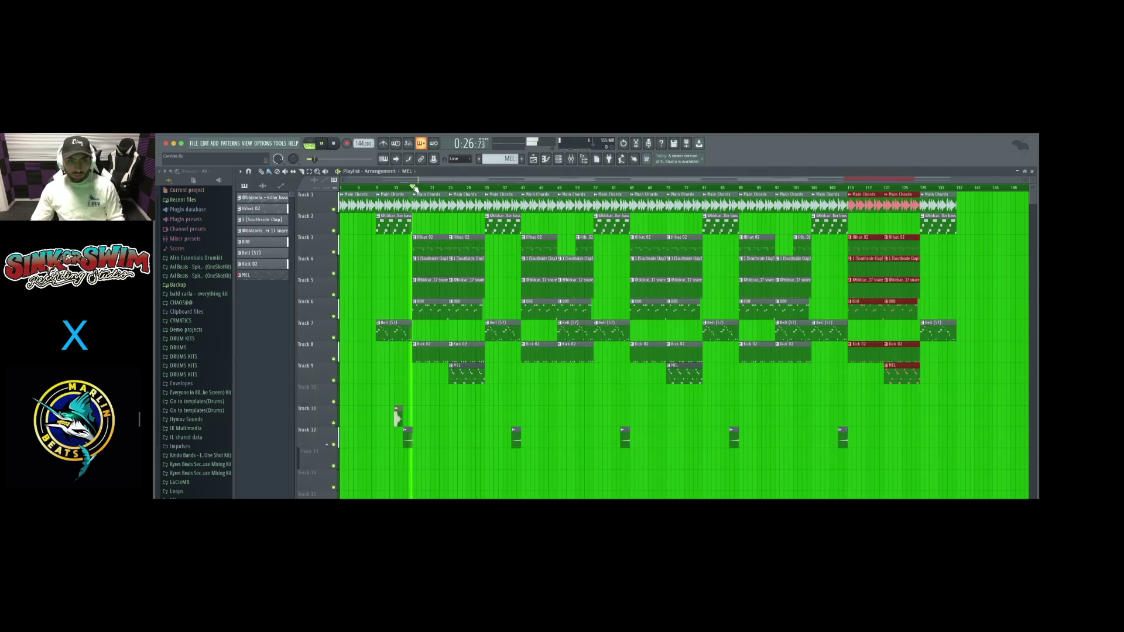
left_click(571, 159)
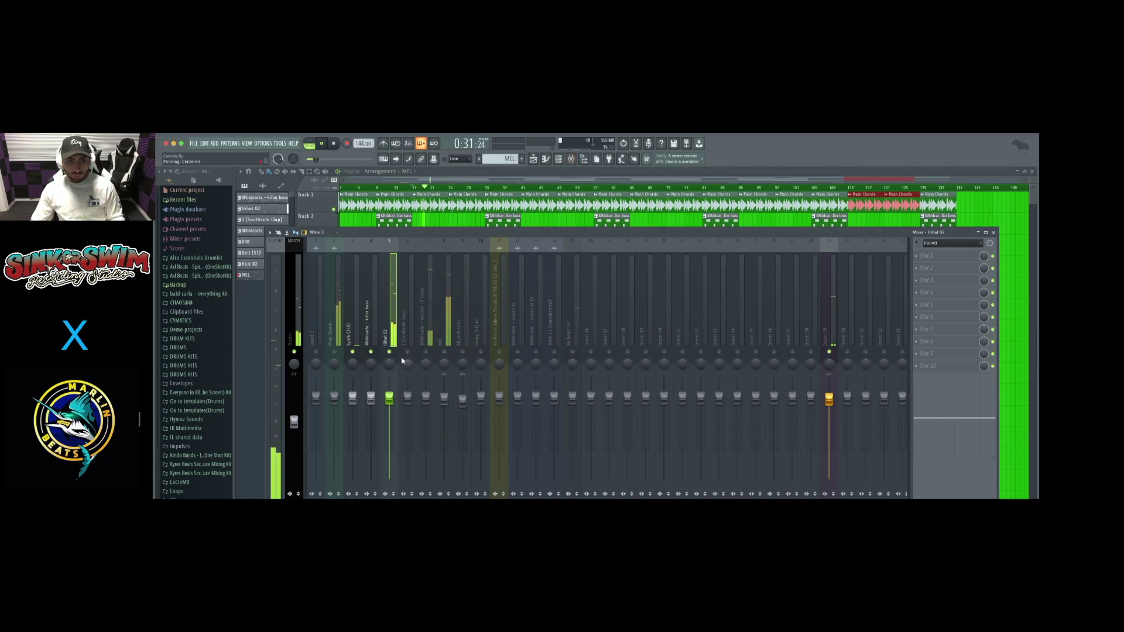
- Unmute and select the october 17 snare, Southside clap and 808 tracks while the beat plays, and stop playback
left_click(426, 352)
left_click(427, 343)
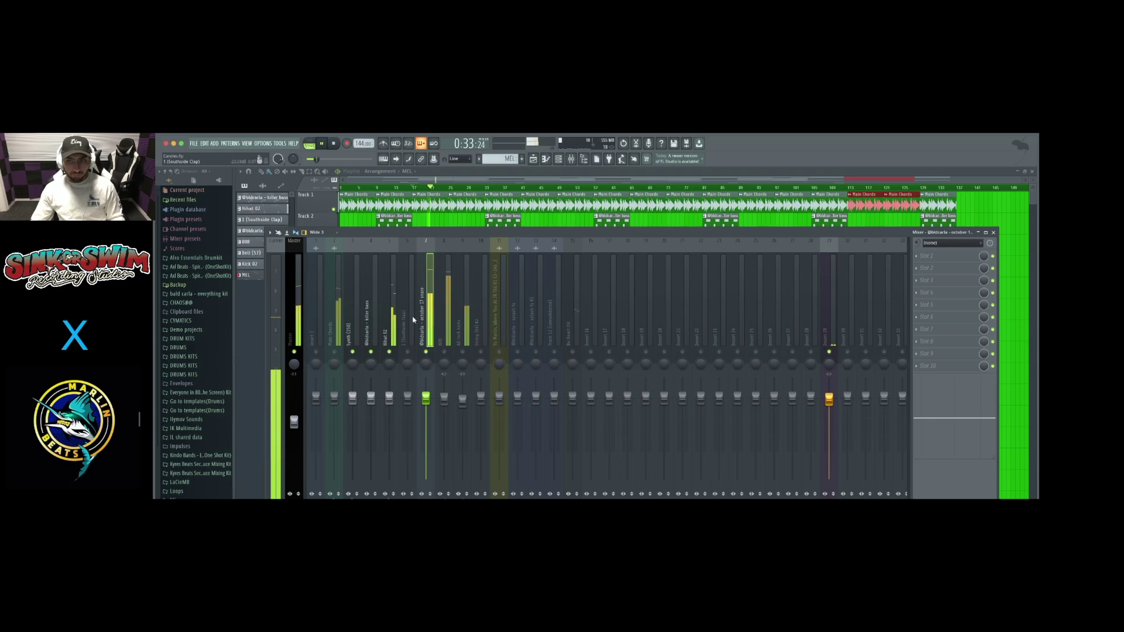
left_click(413, 317)
left_click(409, 352)
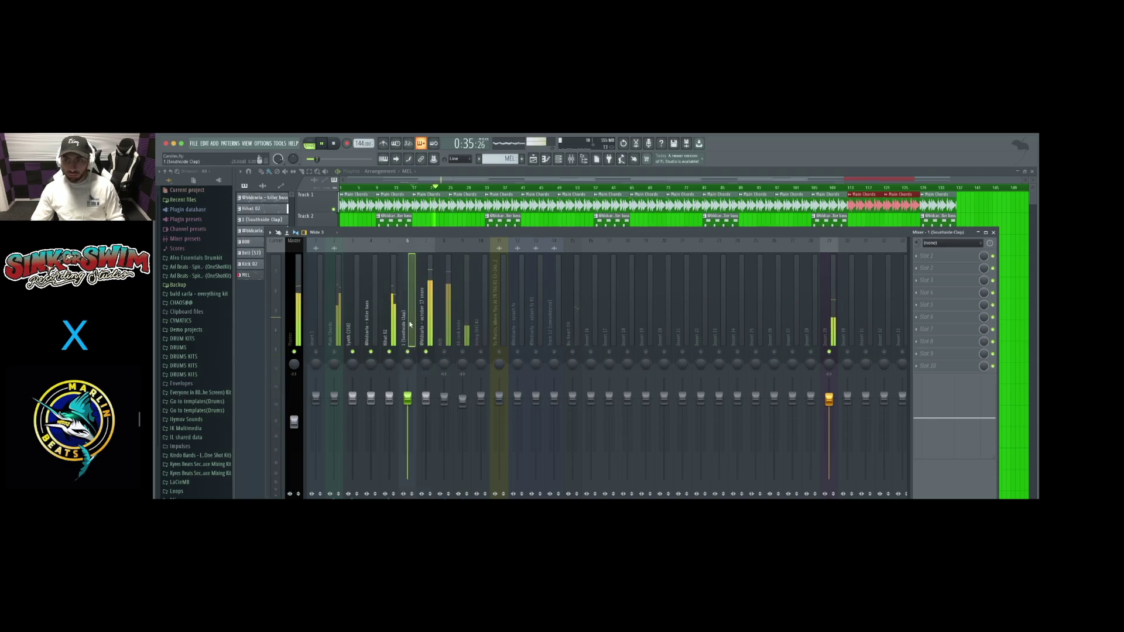
left_click(430, 319)
left_click(442, 334)
left_click(445, 352)
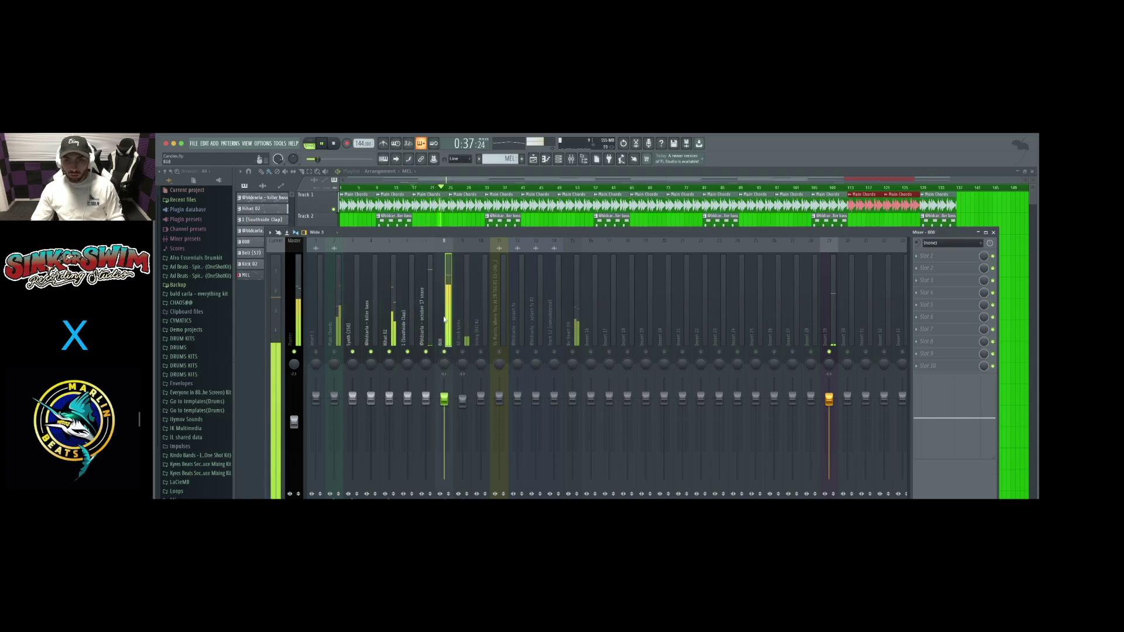
key("space")
- Move the mixer up, and unmute and select the All rack kicks track to show its effects
left_click_drag(498, 237, 493, 207)
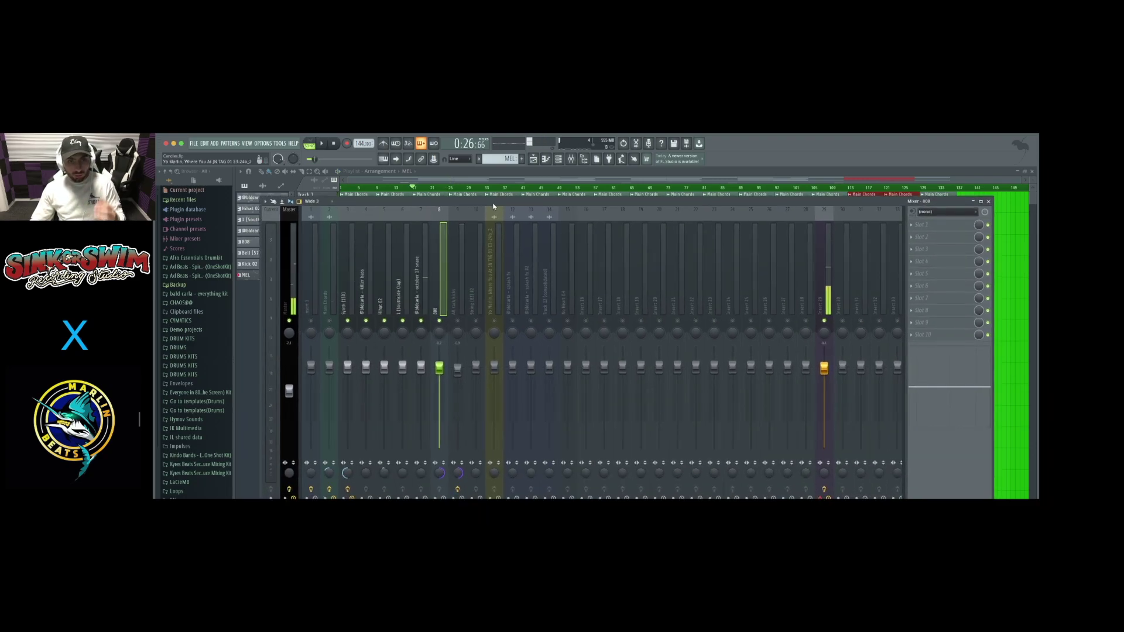
left_click(458, 321)
left_click(460, 296)
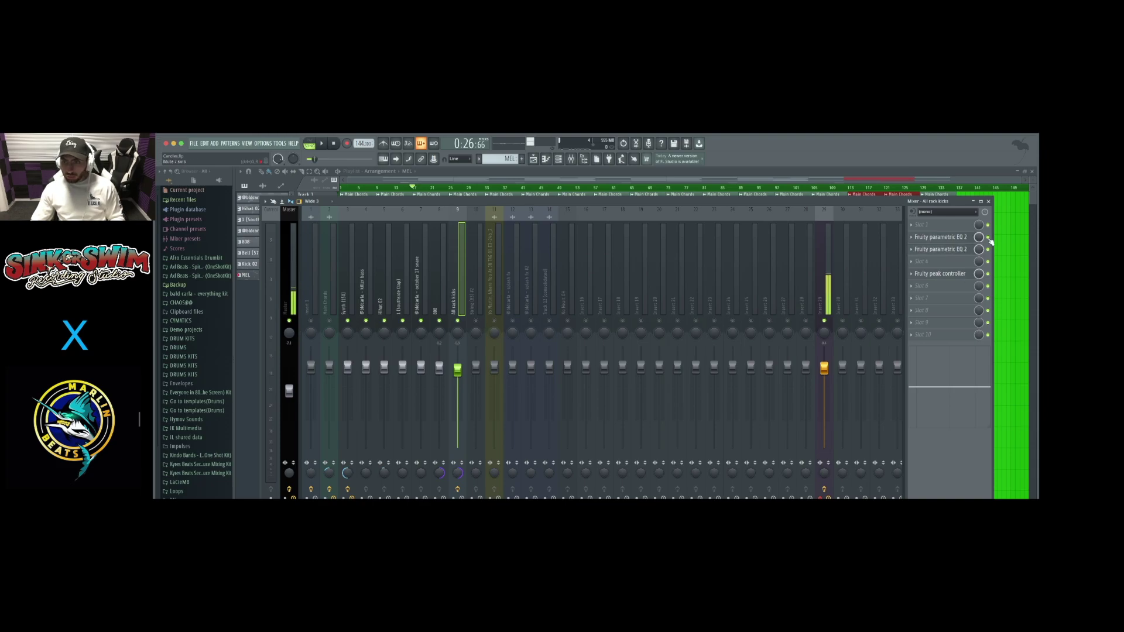
- Play the beat briefly, inspect the first Fruity parametric EQ 2 on the All rack kicks track, and close it
key("space")
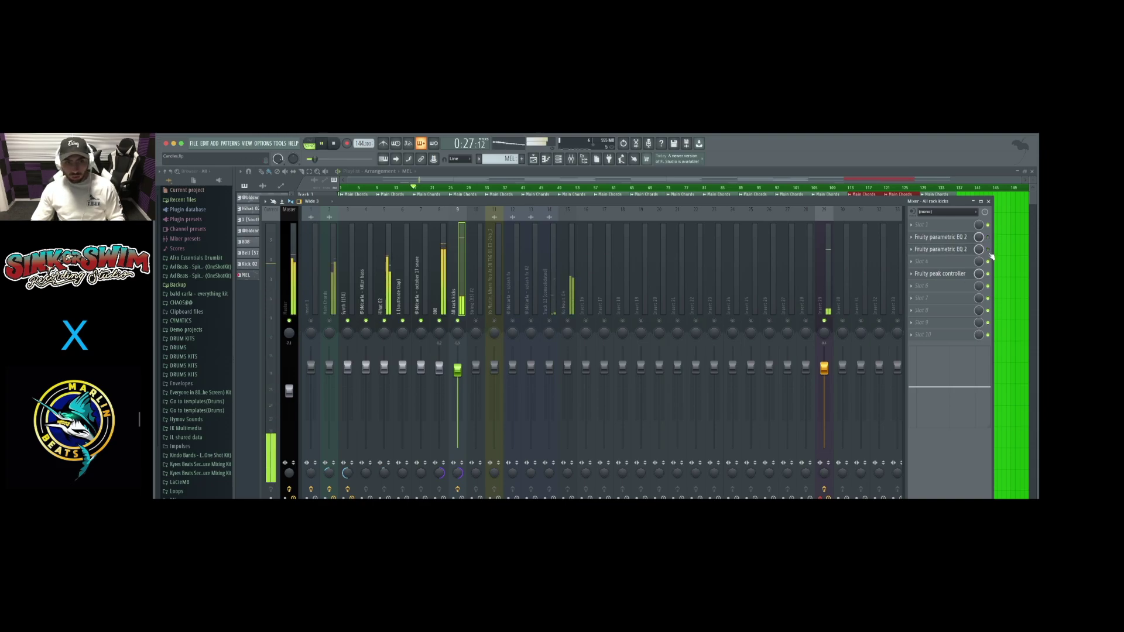
key("space")
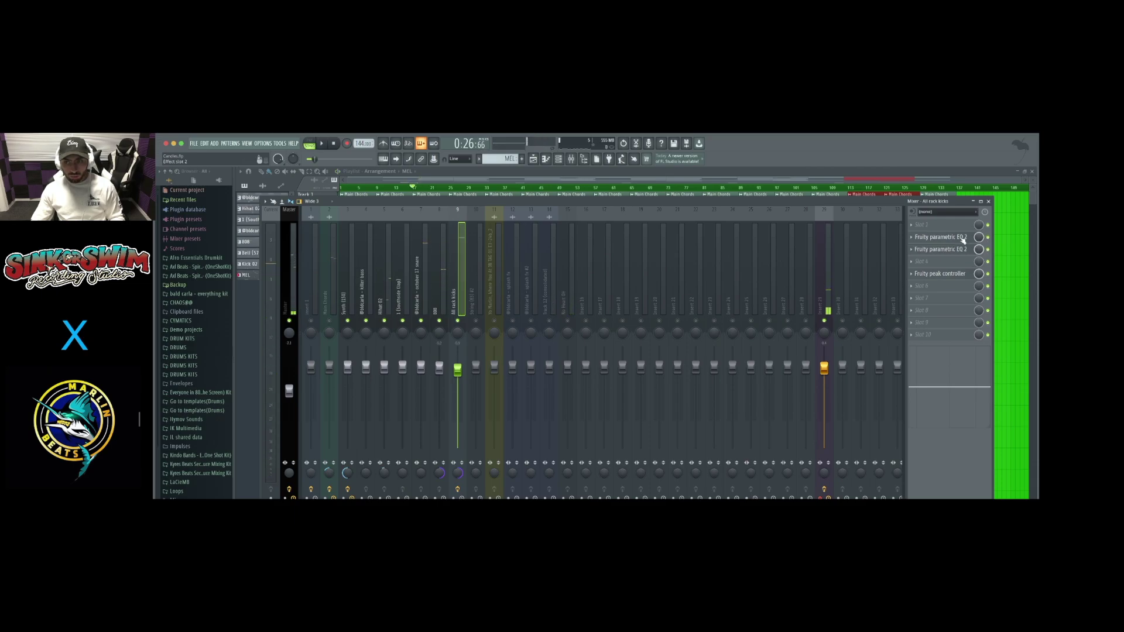
left_click(962, 237)
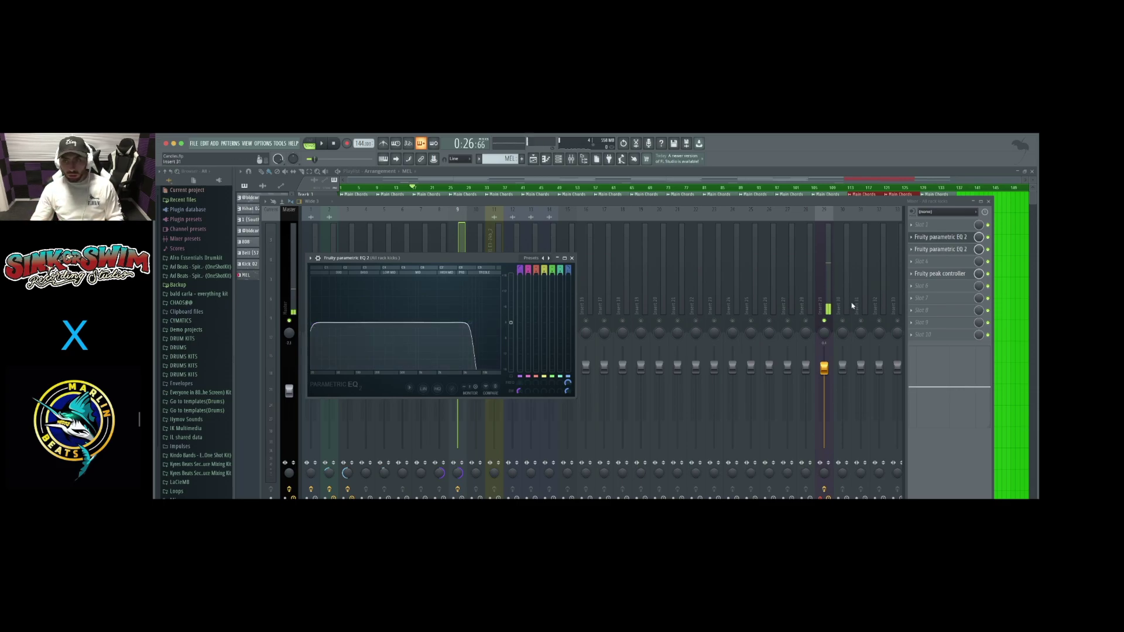
left_click(994, 238)
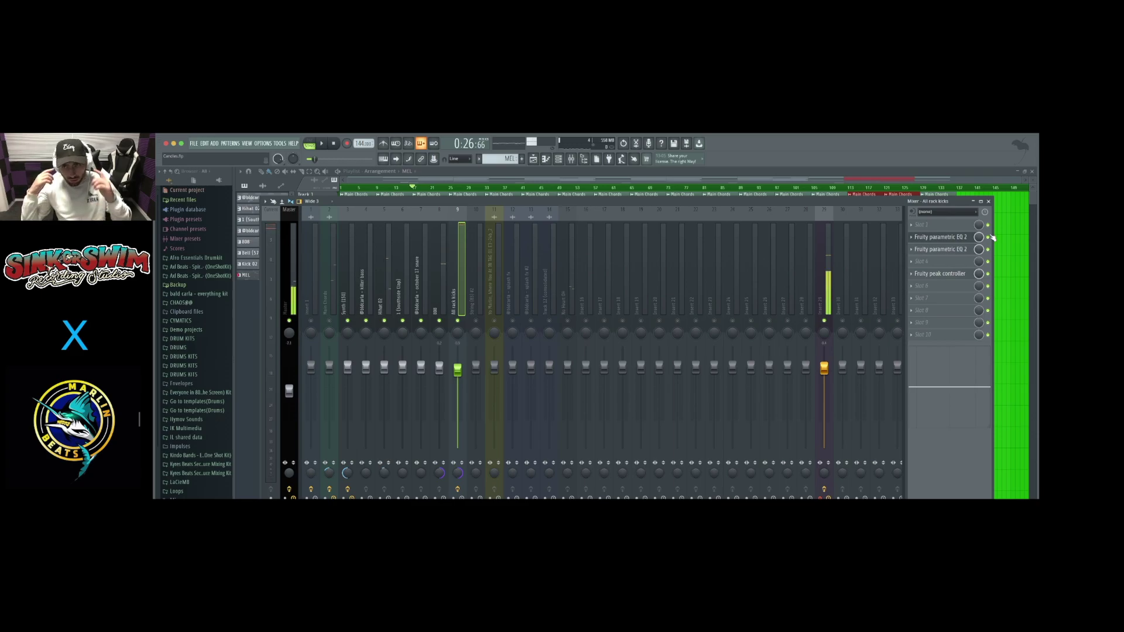
- Open the second Fruity parametric EQ 2 on the kick track, audition its two boosted bands during playback, and close it
left_click(960, 250)
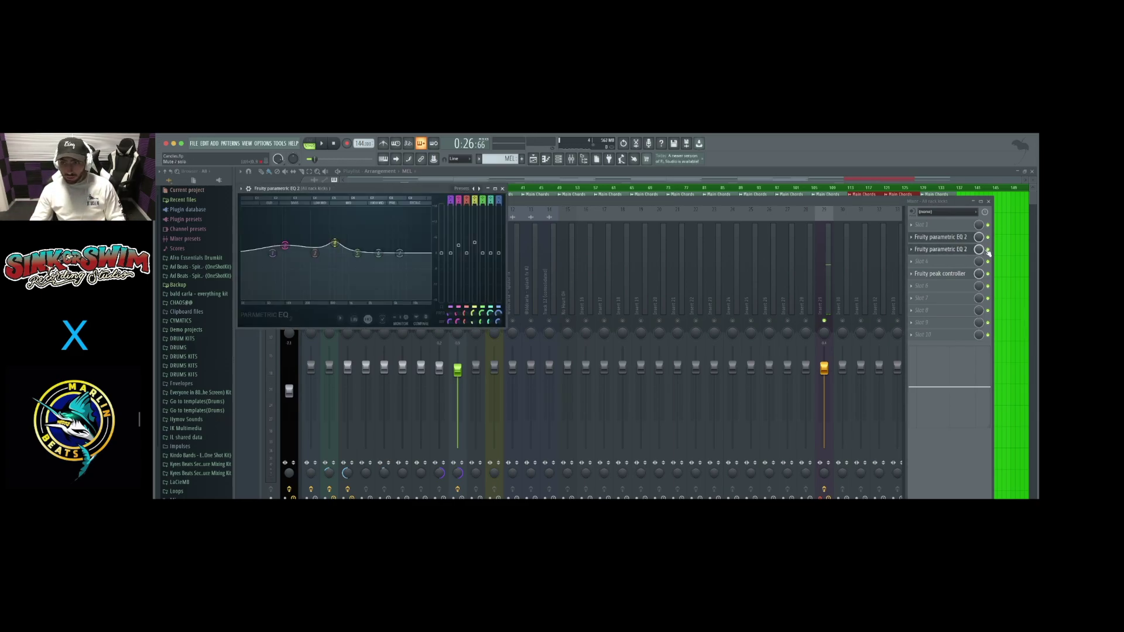
key("space")
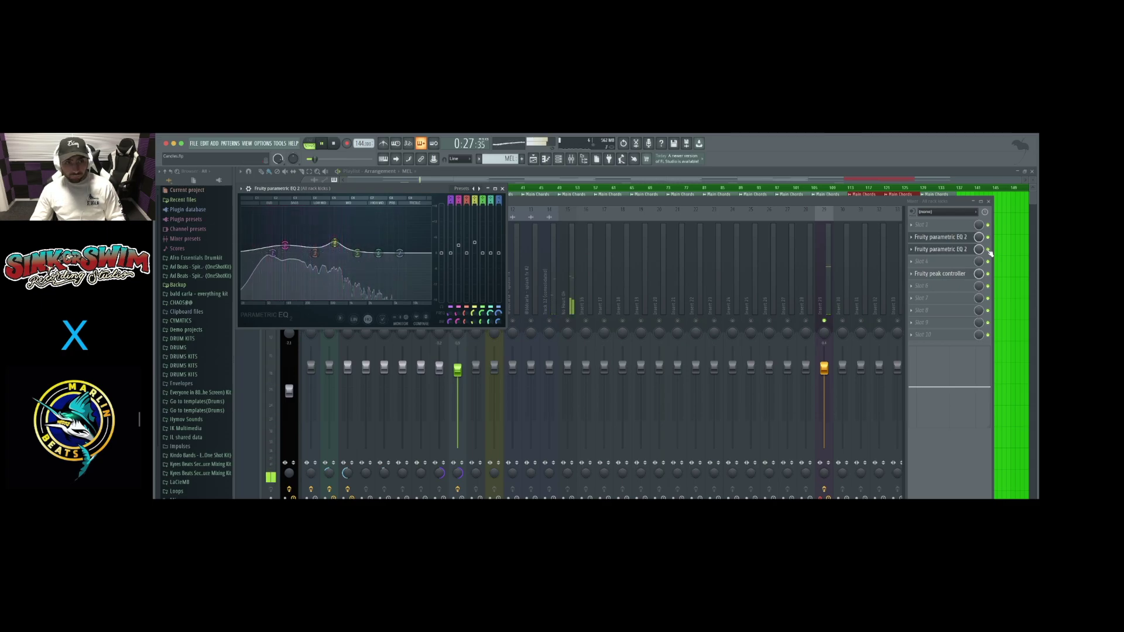
key("space")
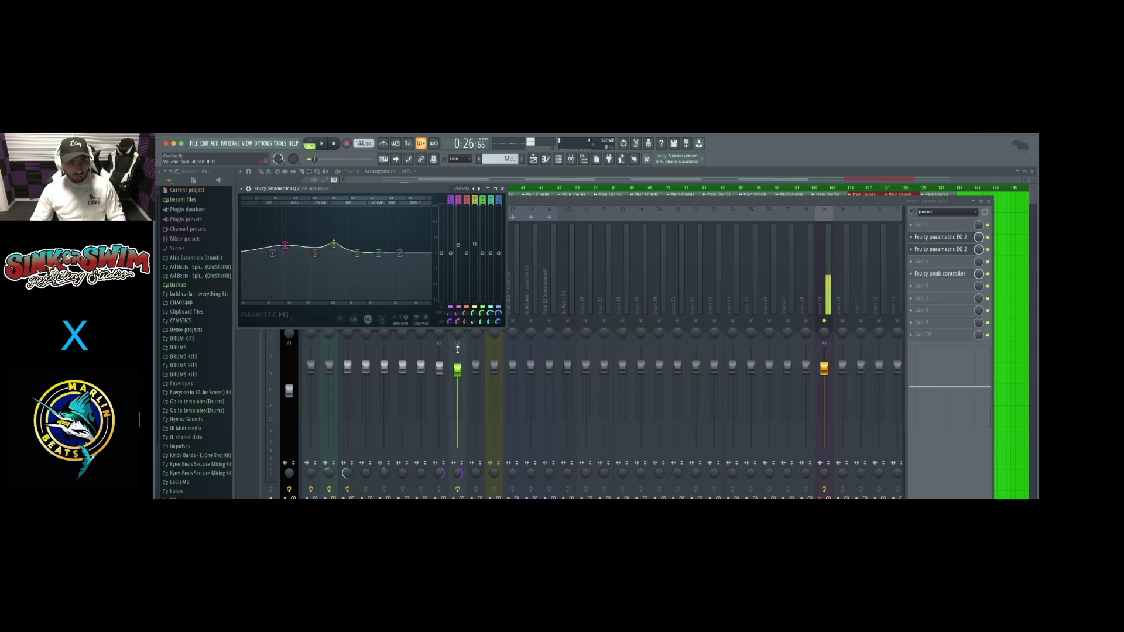
left_click_drag(334, 249, 338, 279)
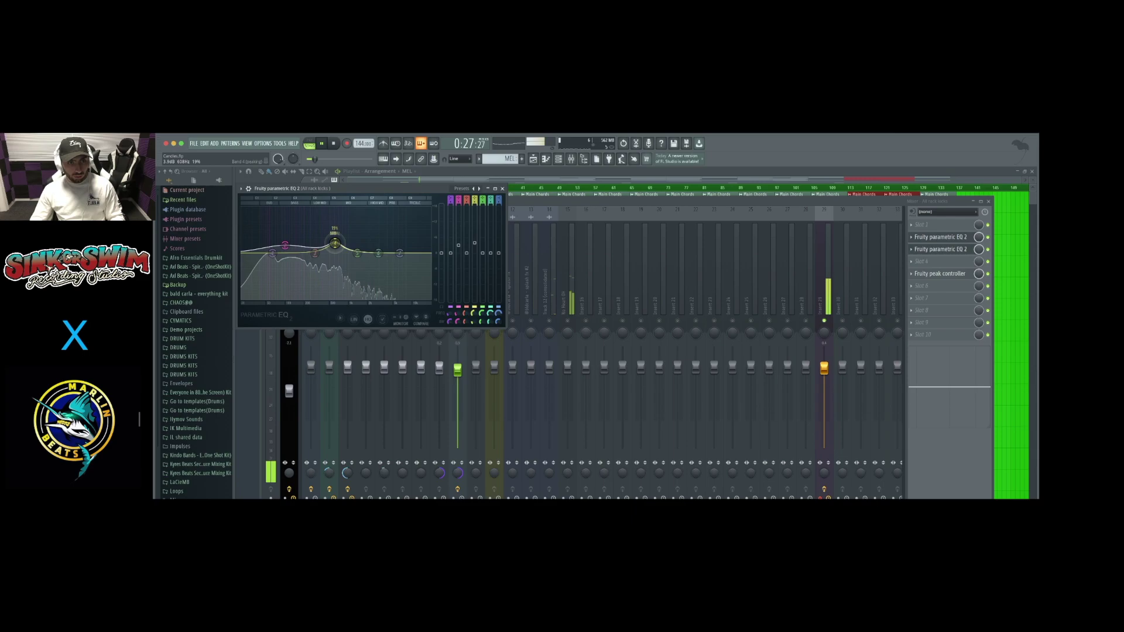
key("space")
left_click_drag(284, 246, 285, 247)
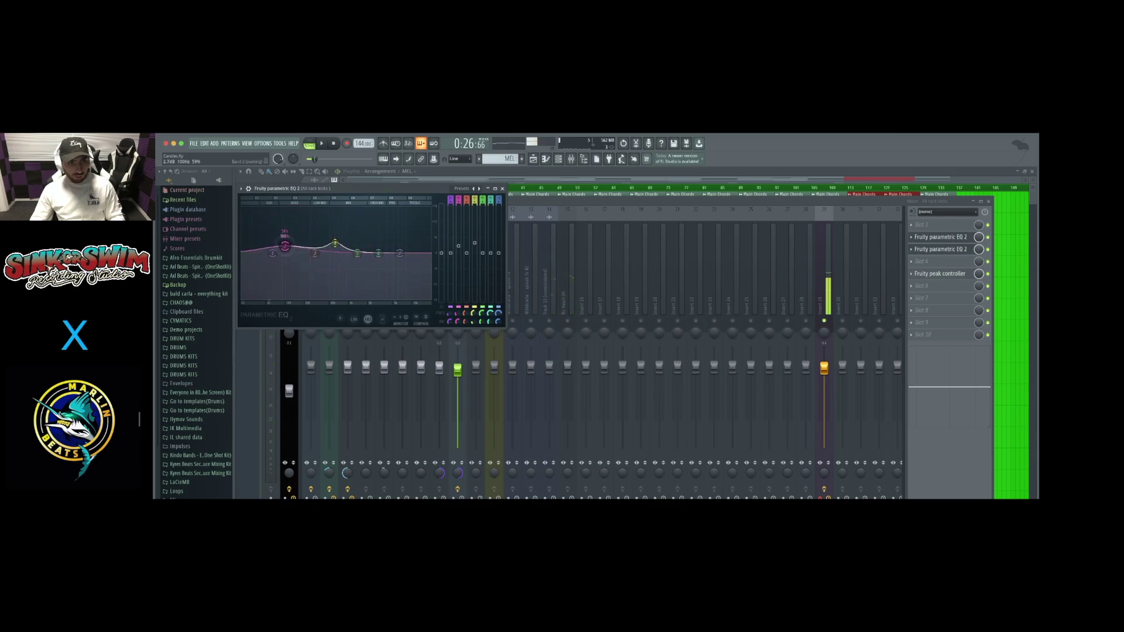
key("space")
key("space")
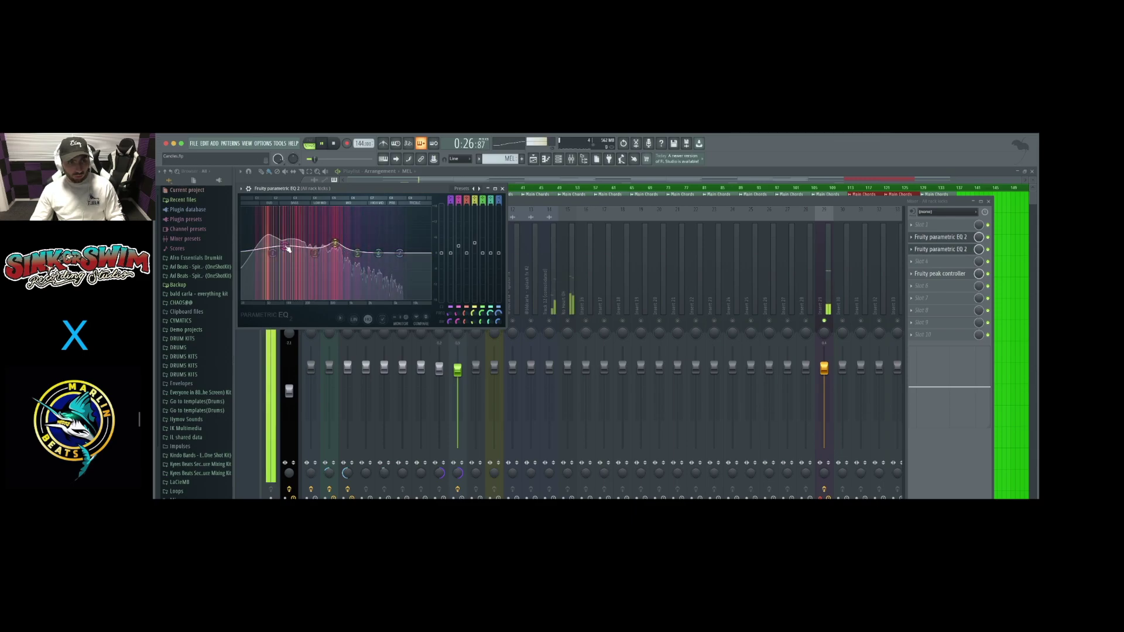
left_click(502, 189)
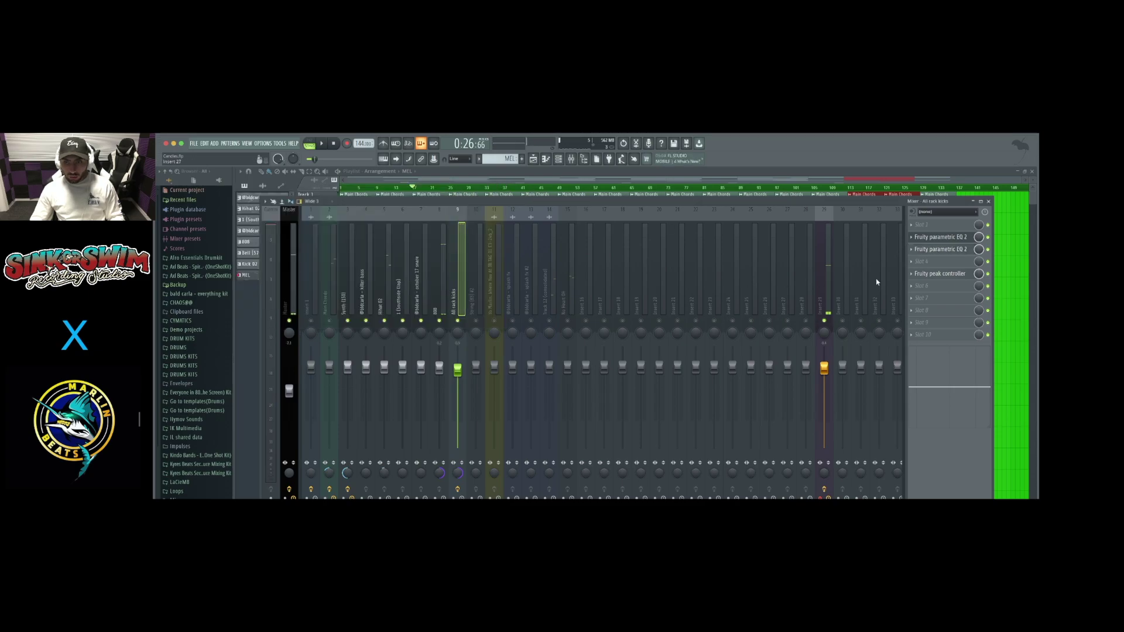
- Open the kick track's Fruity peak controller, and link the 808 track's volume fader to the internal controller Peak ctrl - Peak
left_click(956, 277)
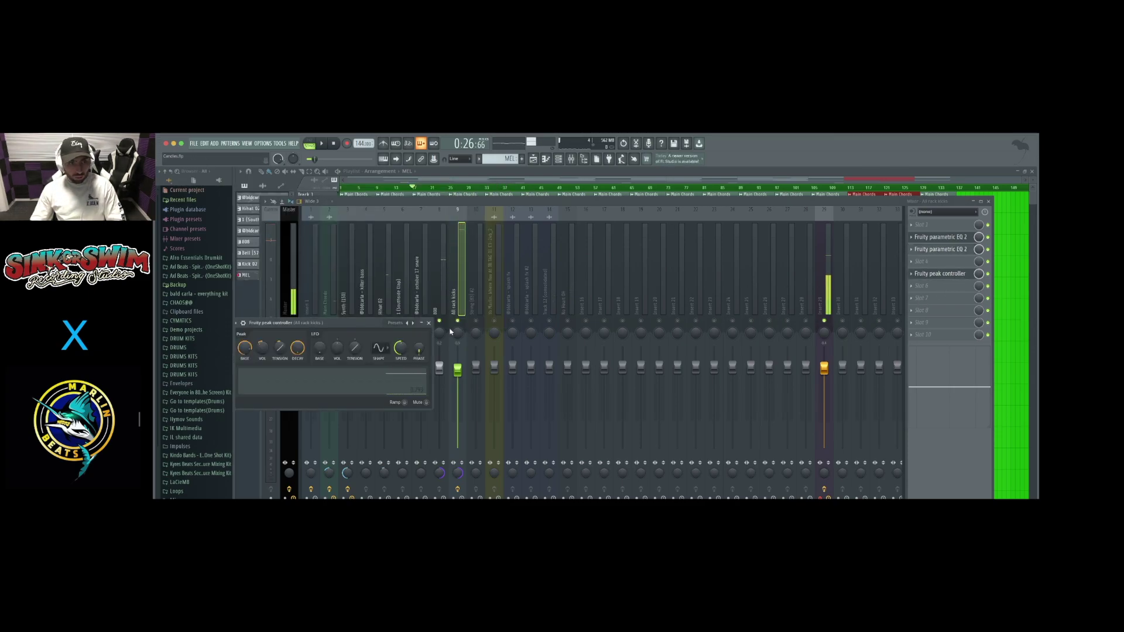
left_click_drag(366, 315, 714, 227)
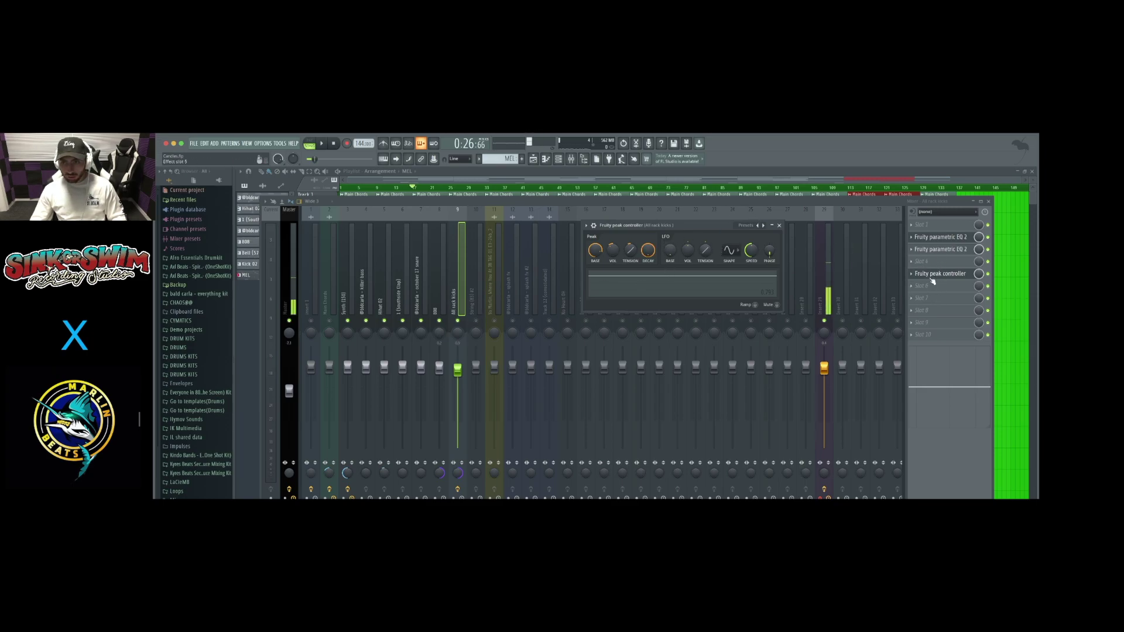
left_click(442, 279)
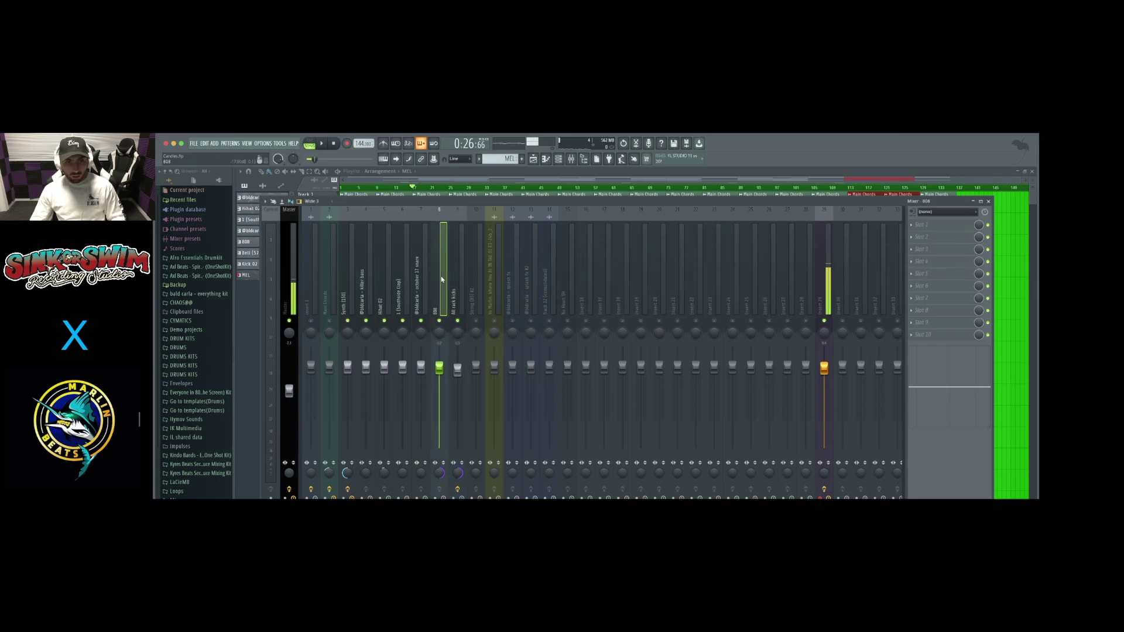
right_click(439, 368)
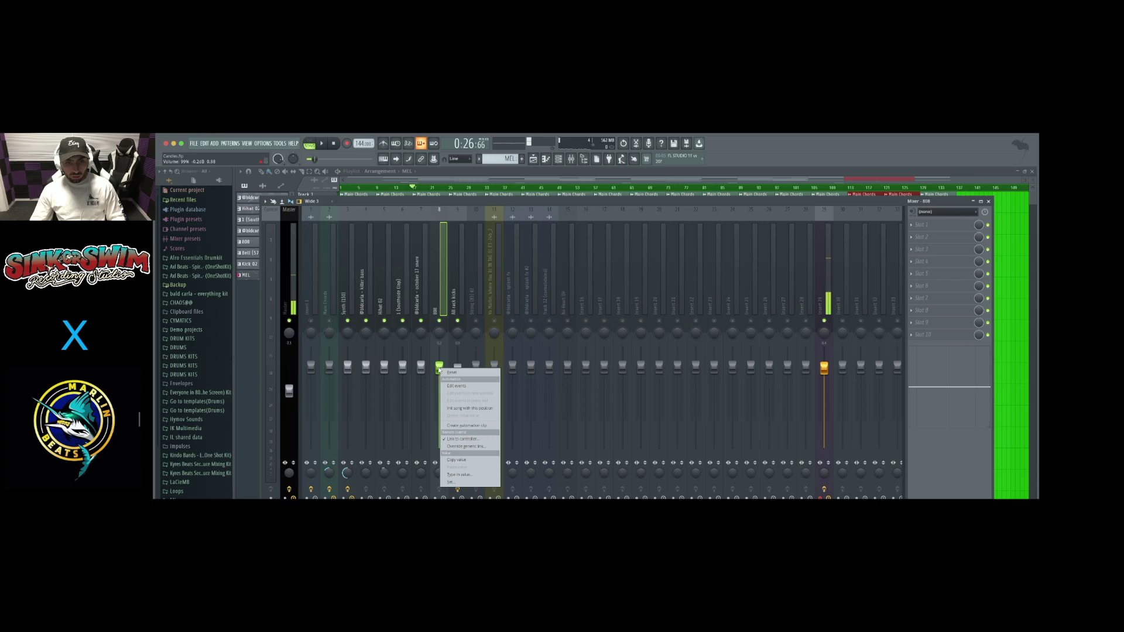
left_click(462, 439)
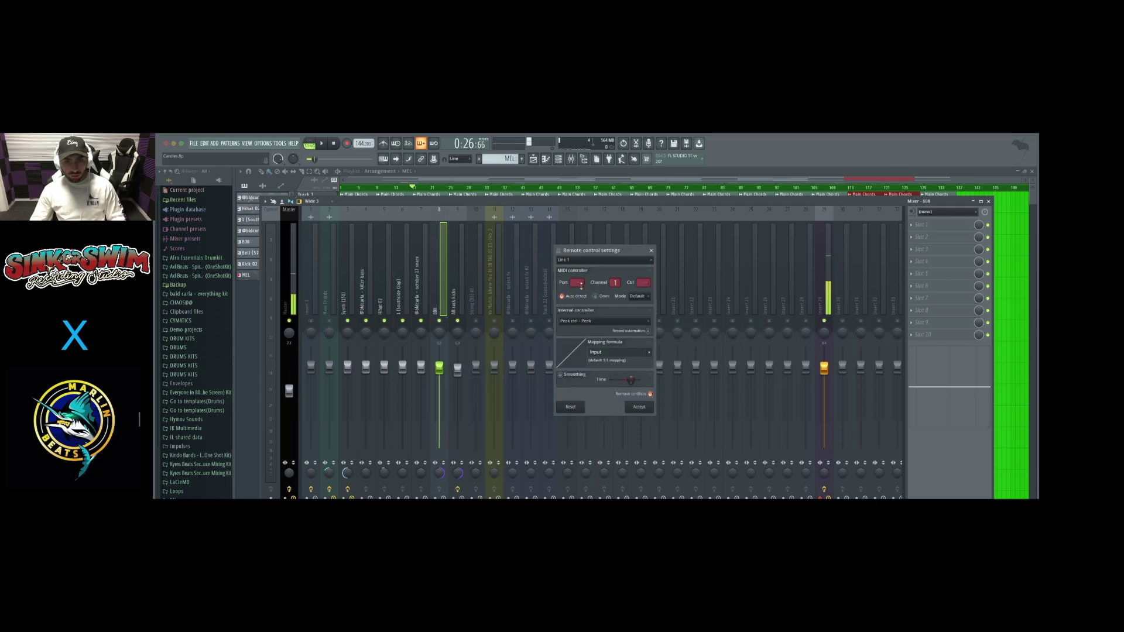
left_click(598, 322)
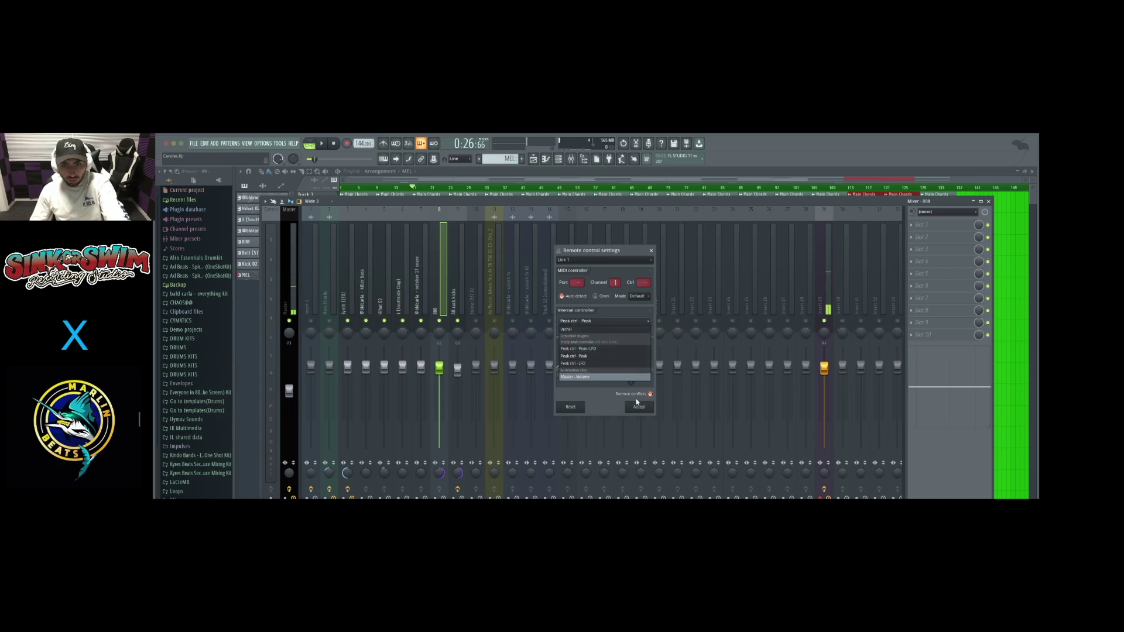
left_click(603, 356)
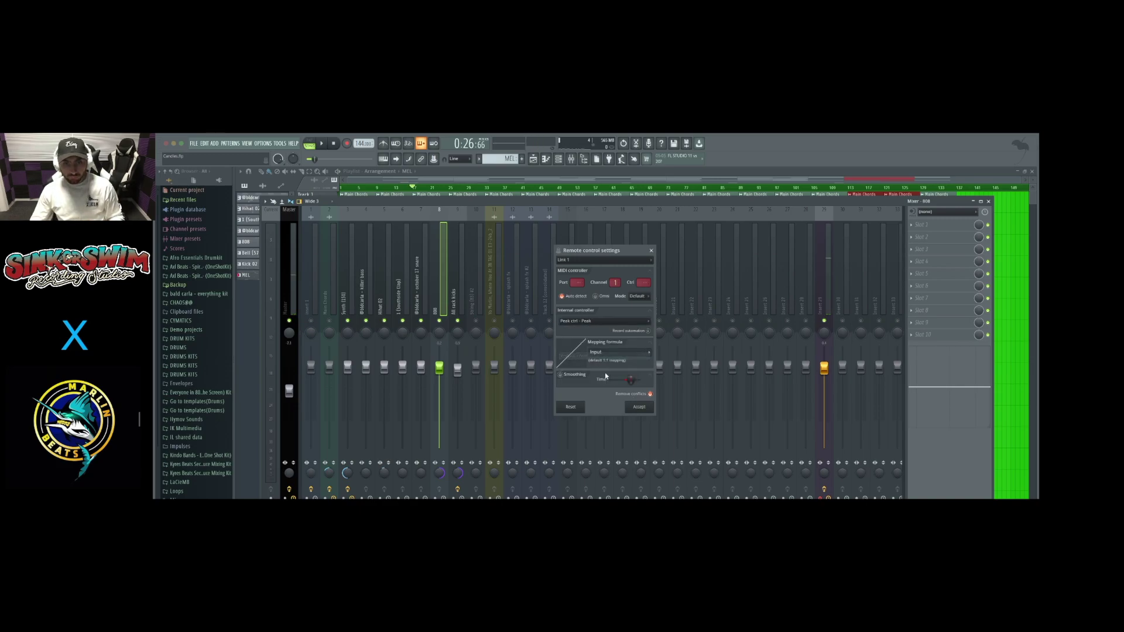
left_click(640, 408)
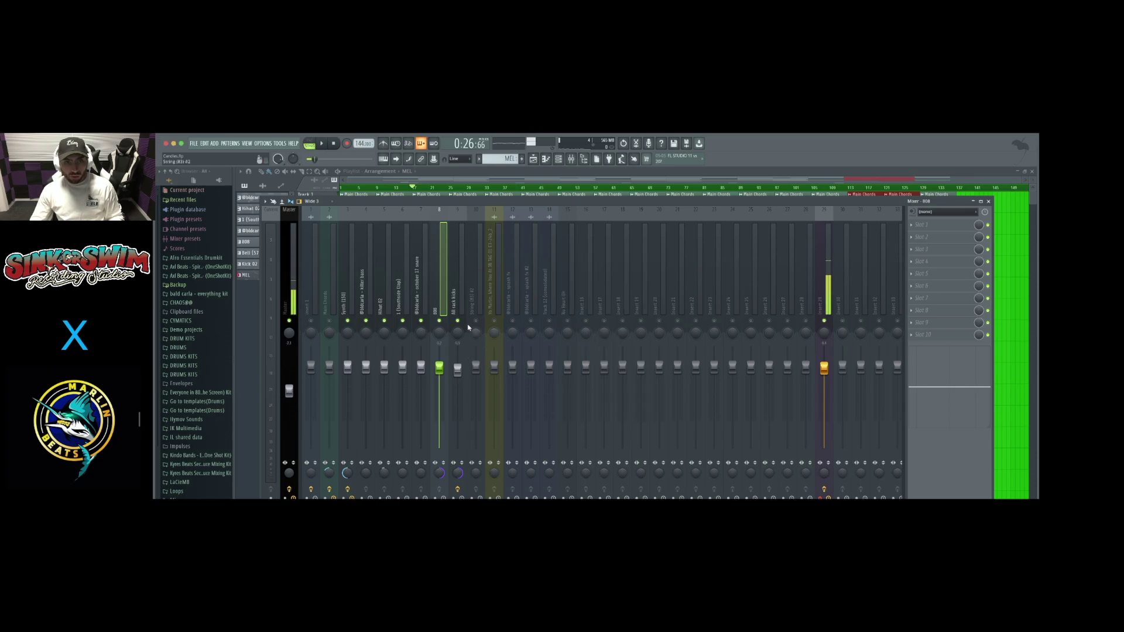
- Compare the 808 and All rack kicks tracks, reopen the kick's Fruity peak controller, and move its window clear of the faders
left_click(459, 282)
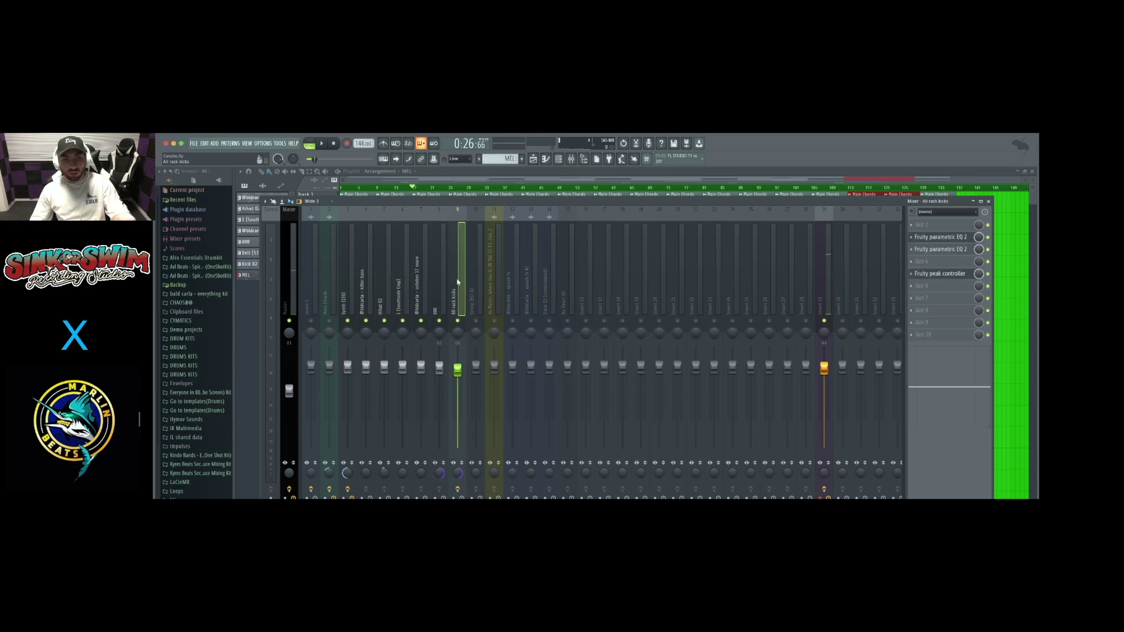
left_click(446, 280)
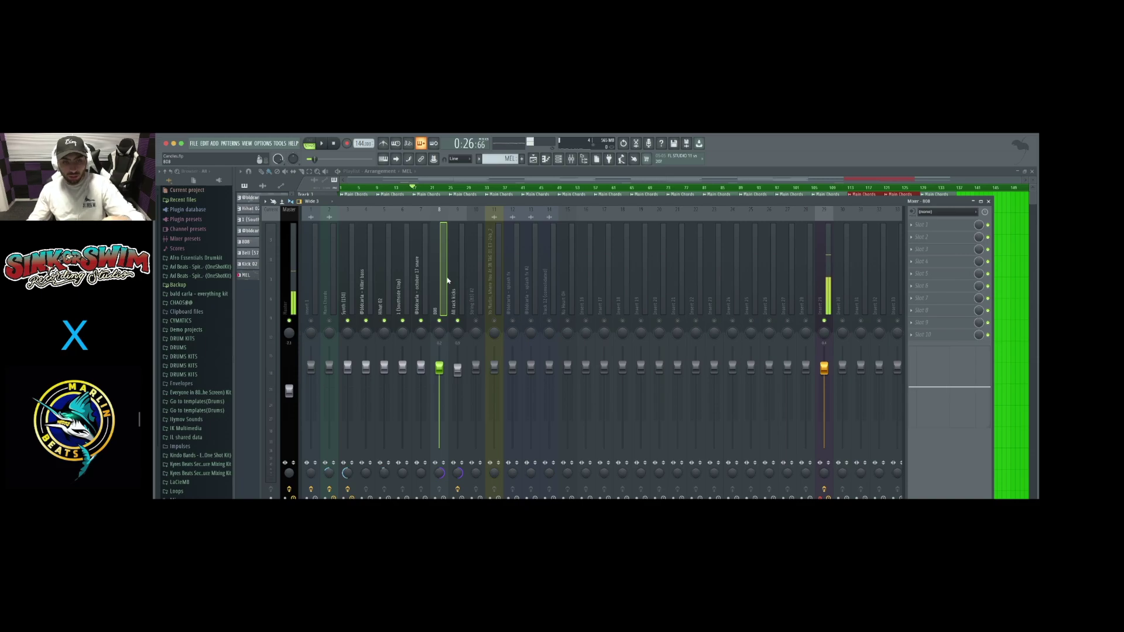
left_click(461, 279)
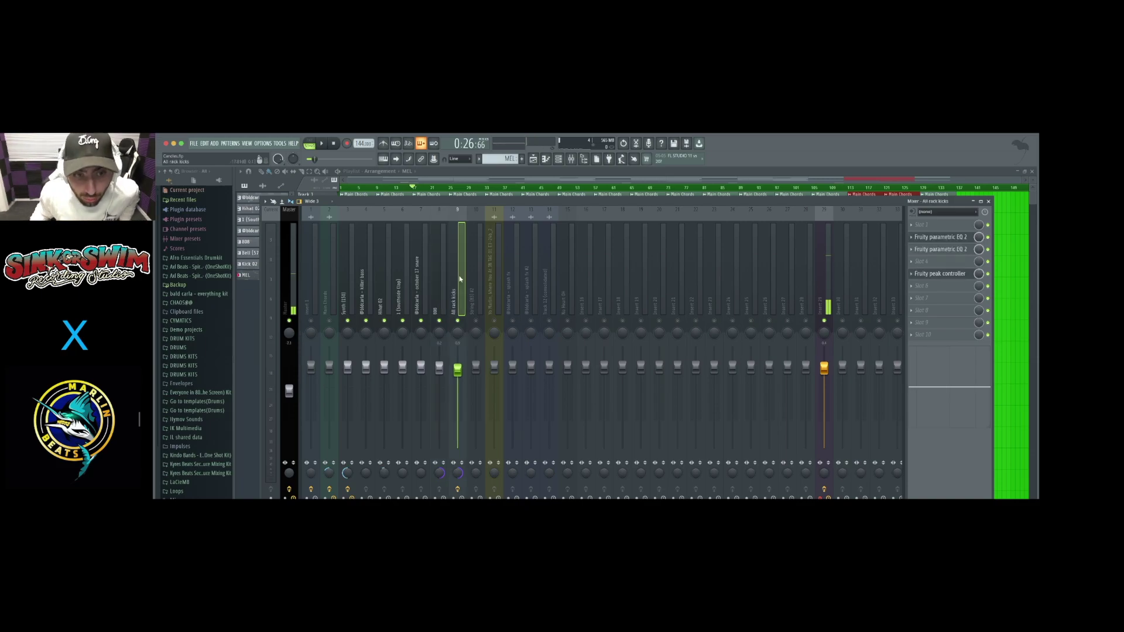
left_click(949, 276)
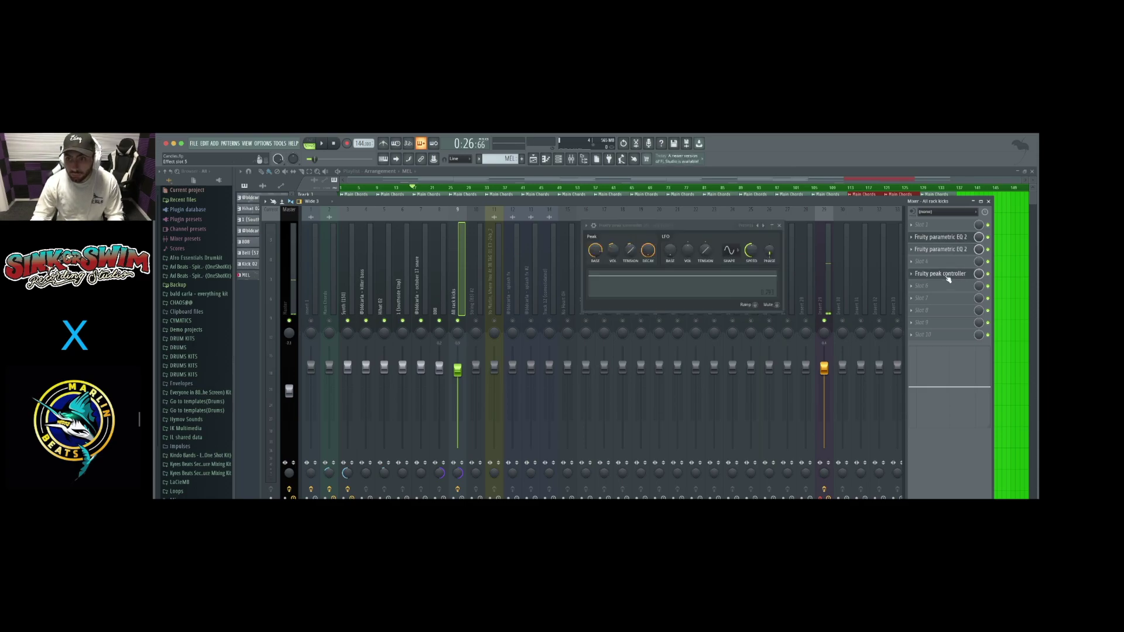
left_click_drag(691, 211, 678, 157)
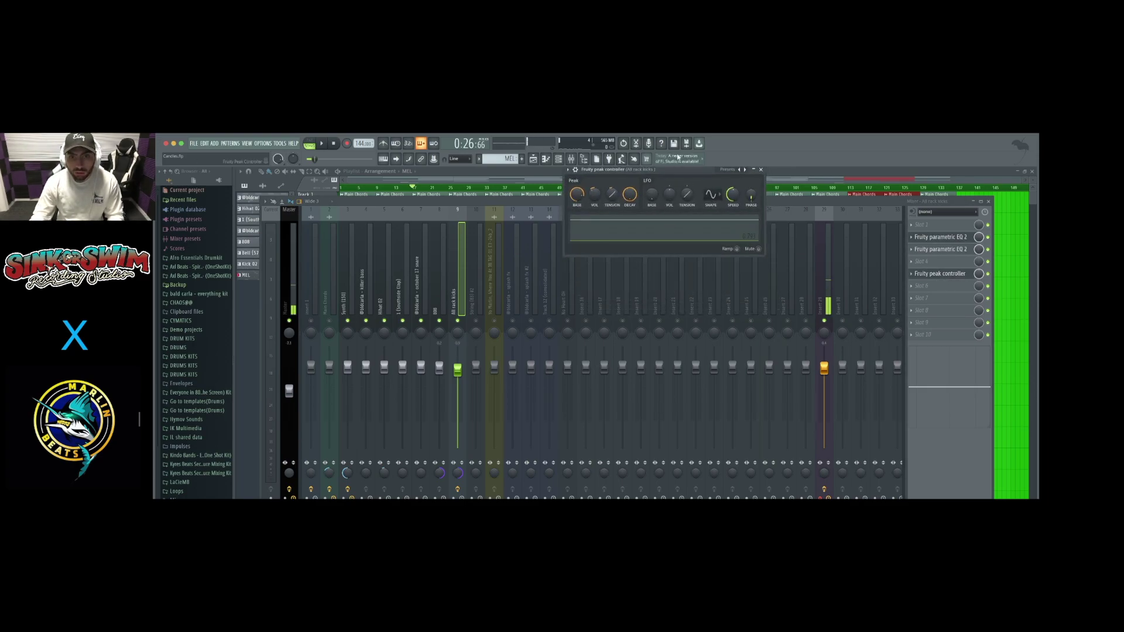
- Try out the Base, Volume and Tension knobs in the peak controller's Peak section
left_click_drag(577, 195, 576, 205)
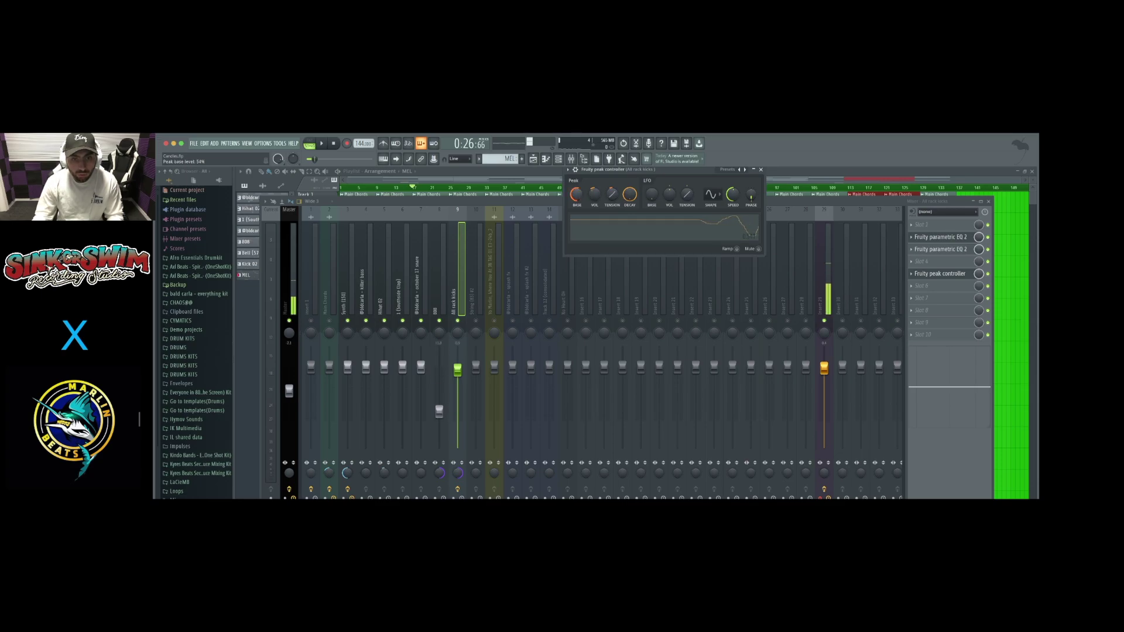
left_click_drag(595, 193, 596, 201)
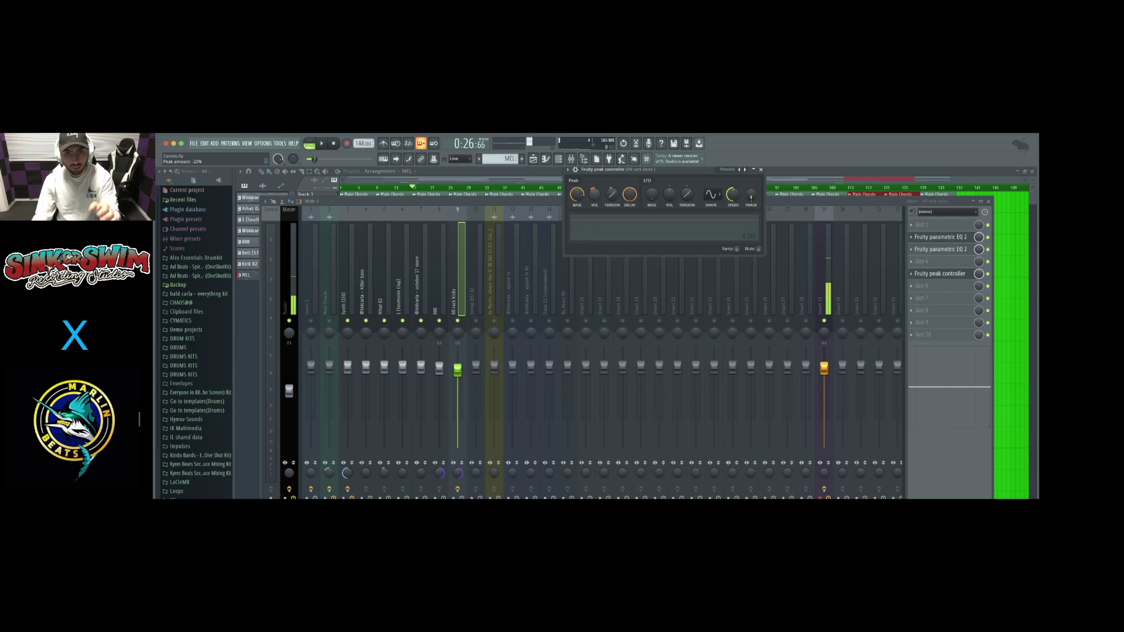
left_click_drag(614, 195, 613, 205)
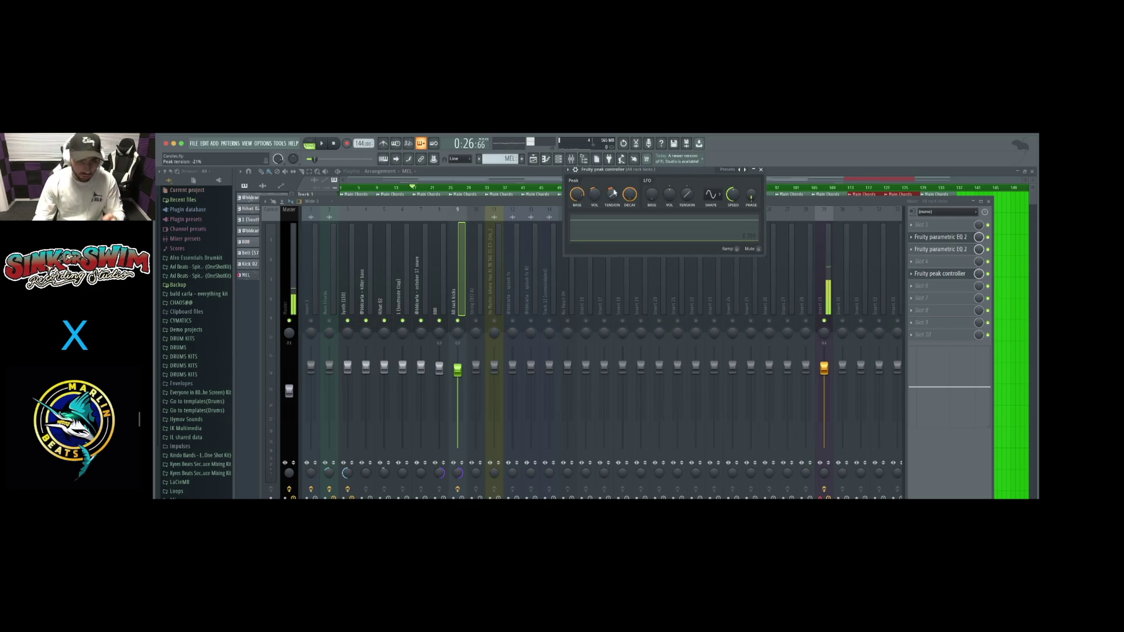
- Play the beat while making the peak controller's negative Peak volume stronger to deepen the 808 ducking, and stop playback
key("space")
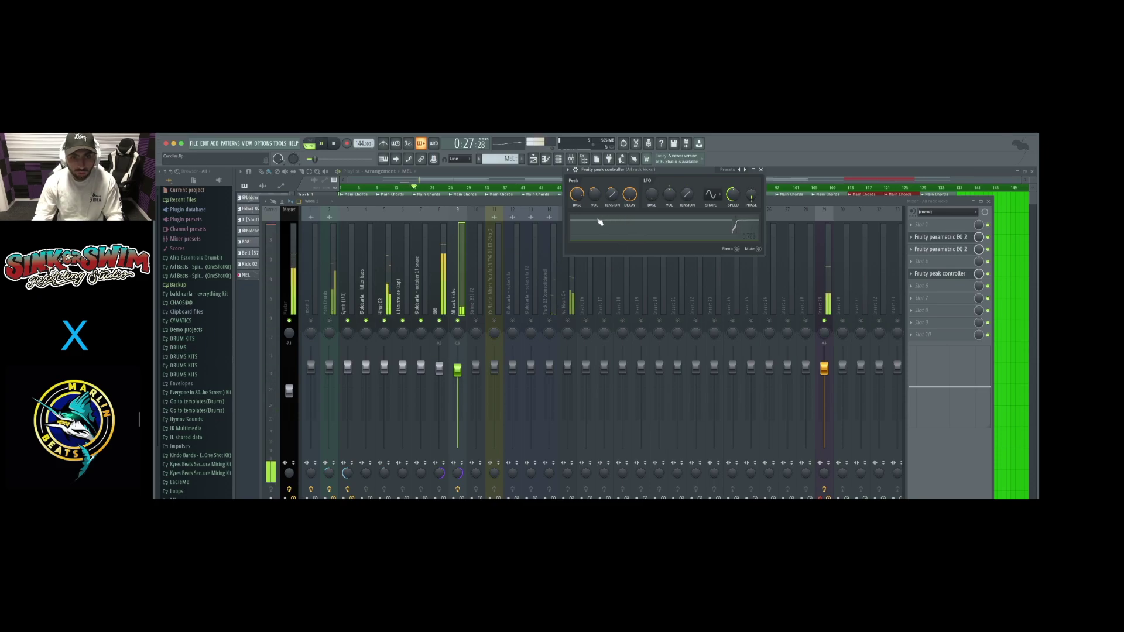
scroll(596, 199, "down", 5)
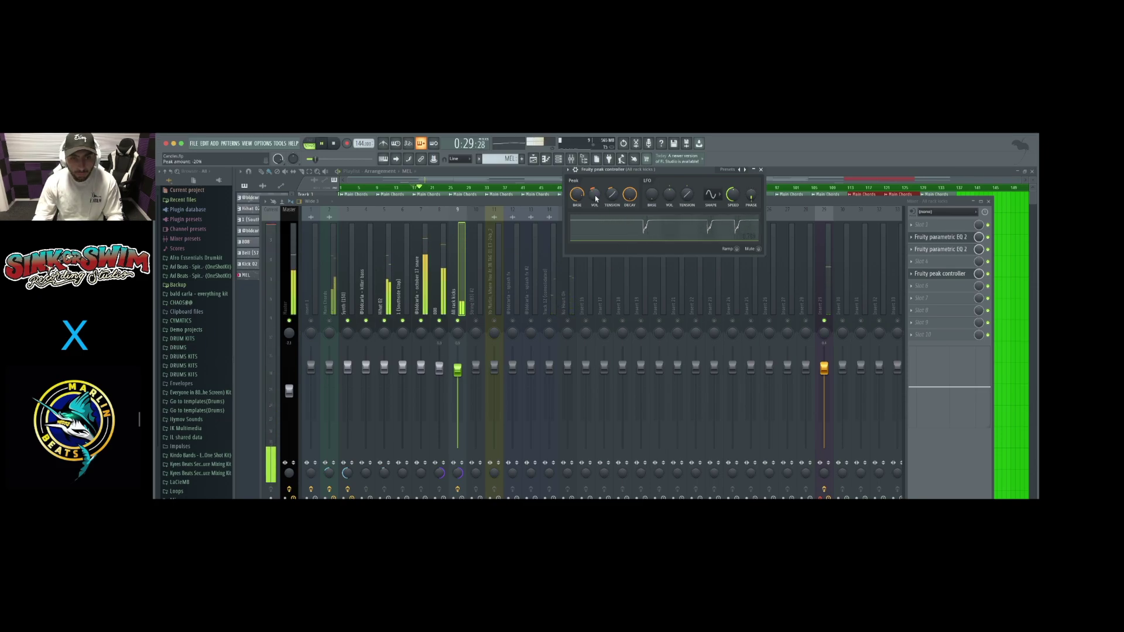
key("space")
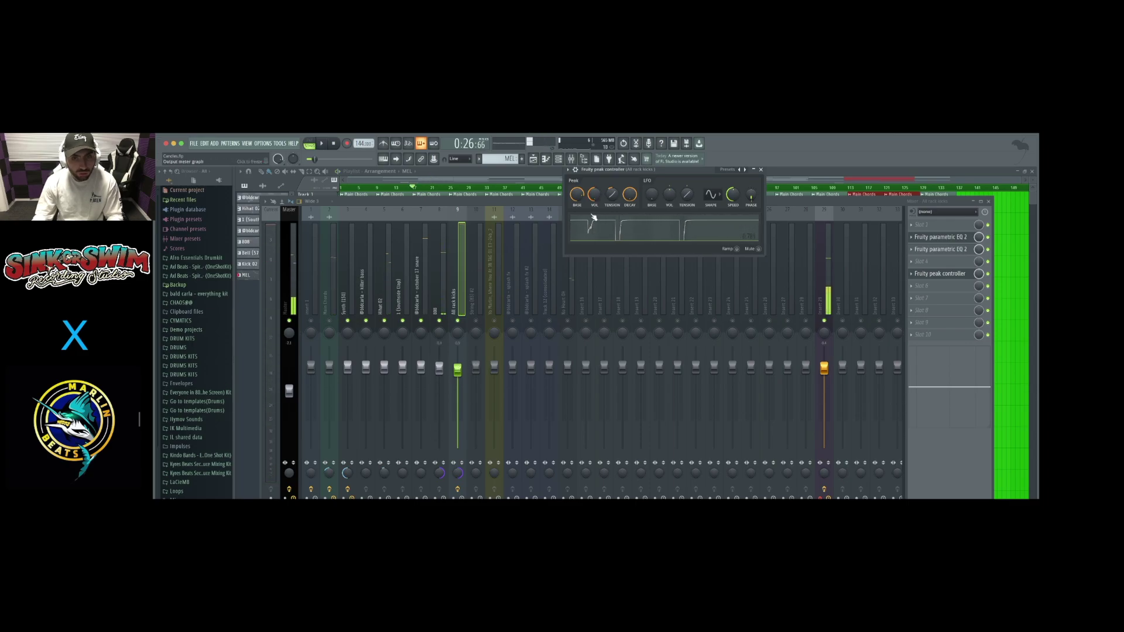
- Adjust the Peak volume in the kick's peak controller between short playbacks to compare how strongly it ducks the 808
left_click(460, 321, "ctrl")
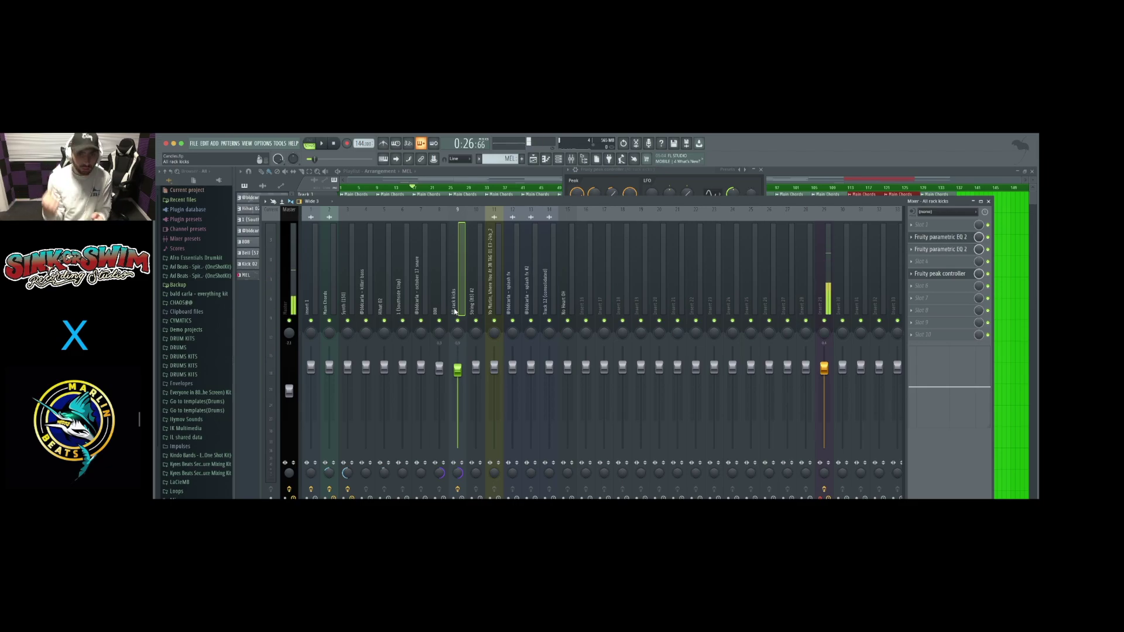
left_click(634, 176)
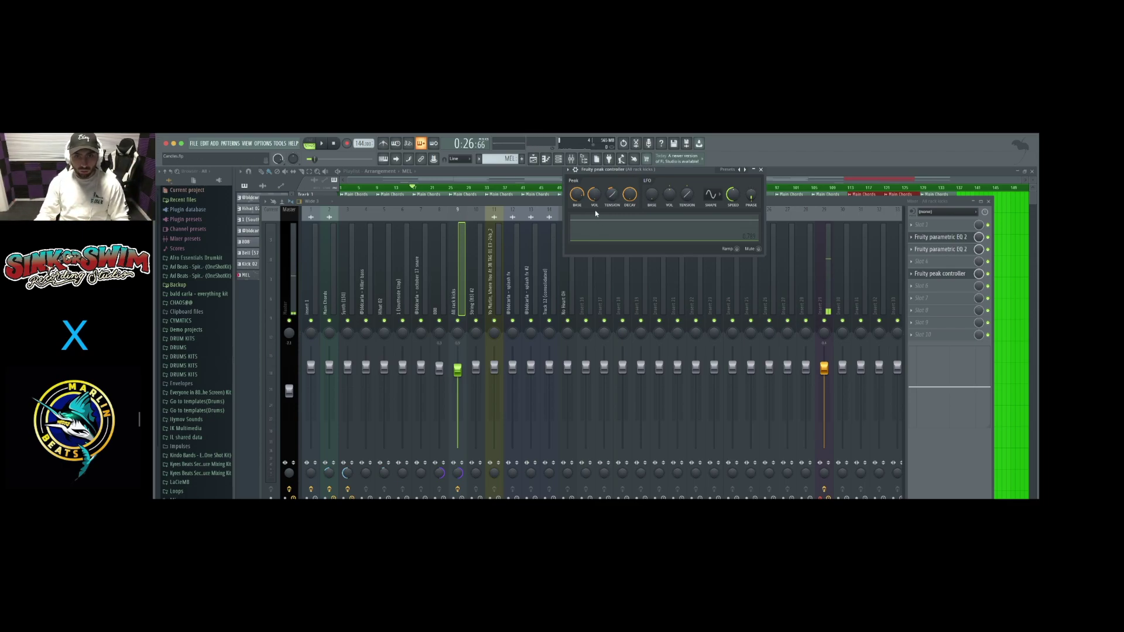
key("space")
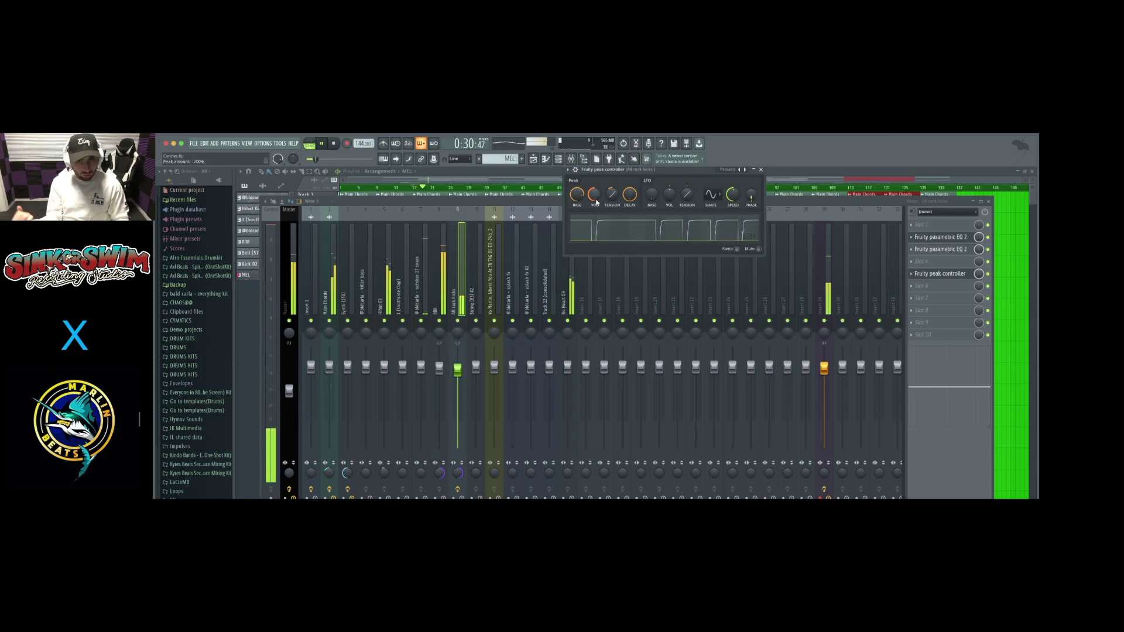
key("space")
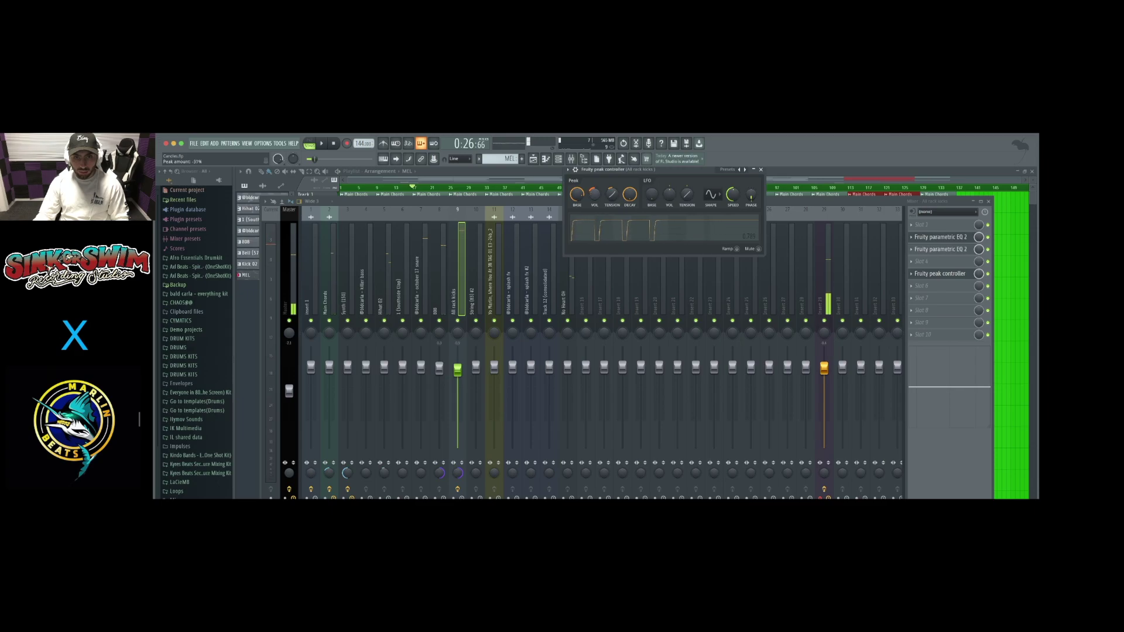
left_click_drag(596, 202, 596, 175)
key("space")
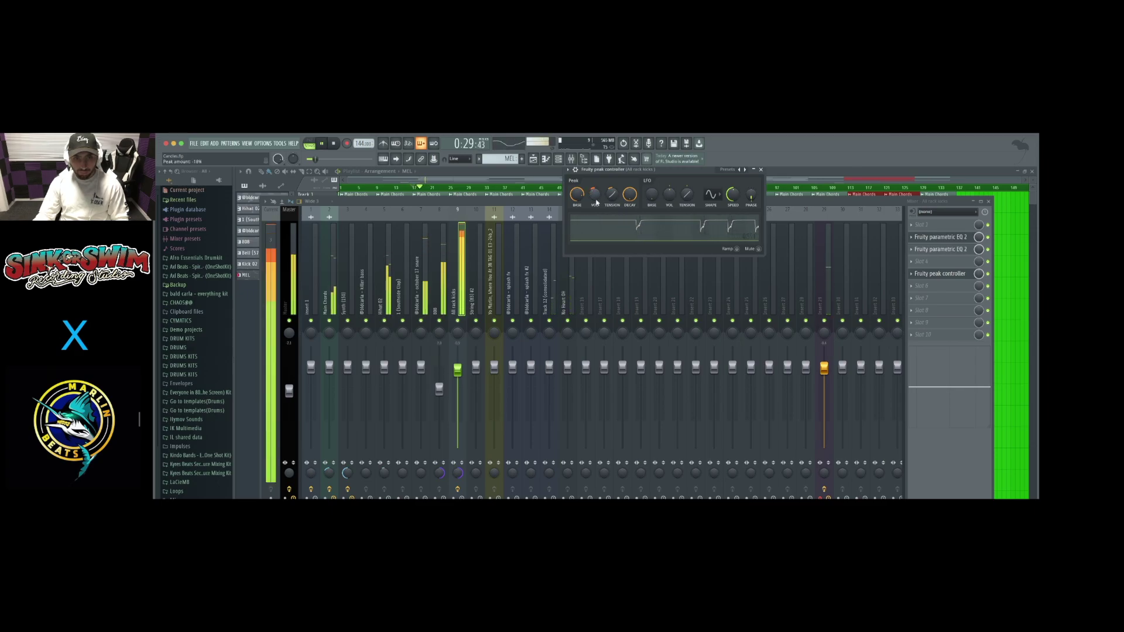
key("space")
- Play the beat with the mixer in front to check the 808 and kick levels, and stop playback
left_click(994, 277)
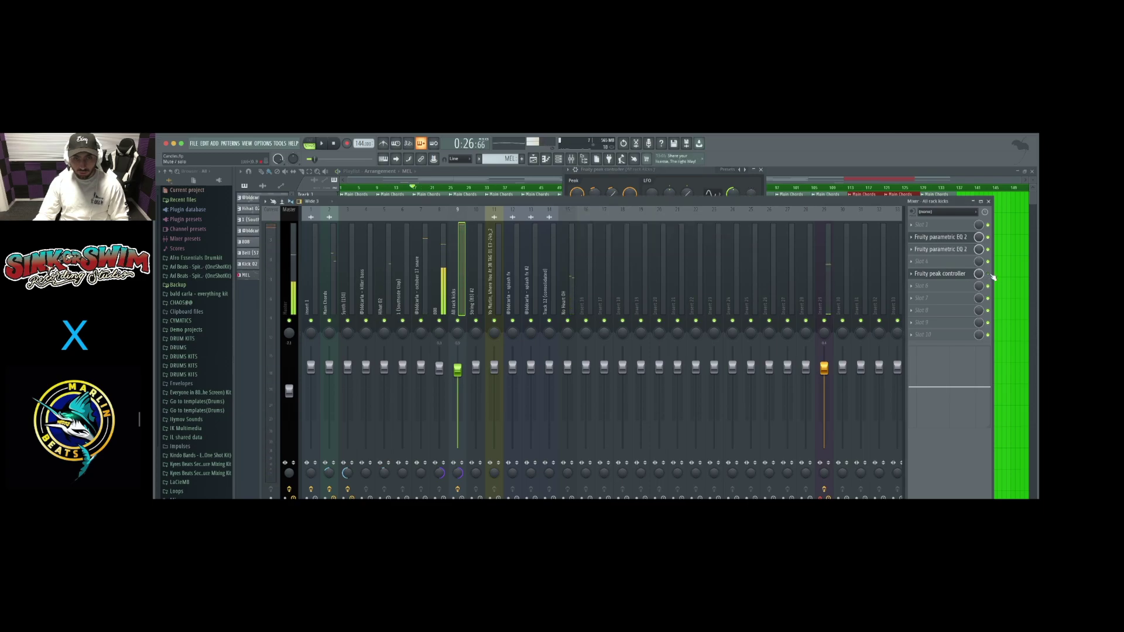
key("space")
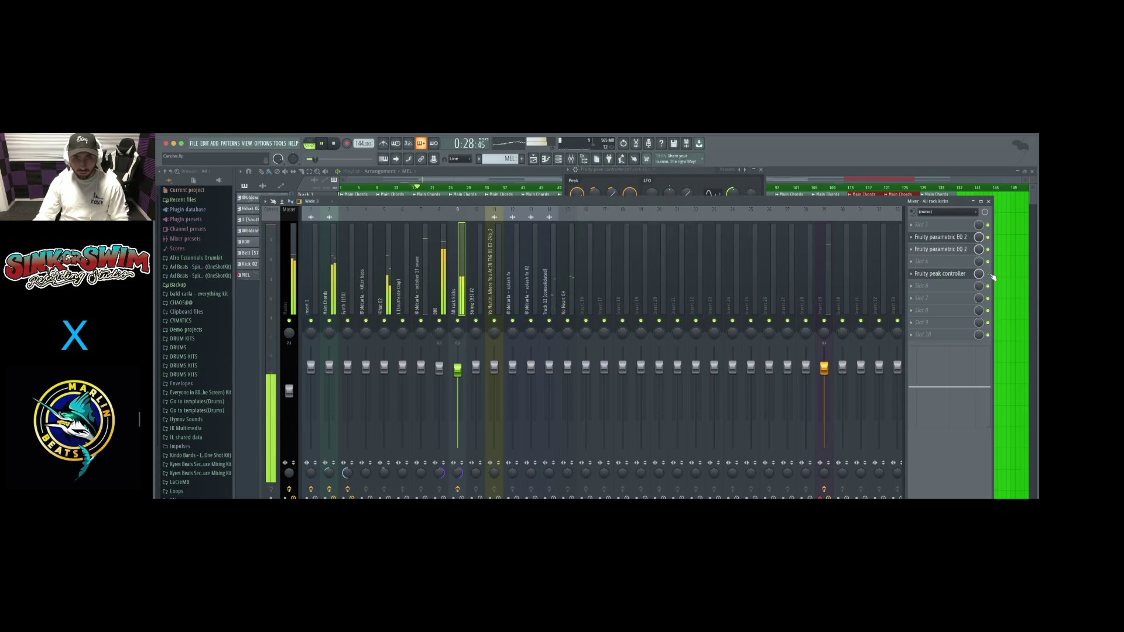
key("space")
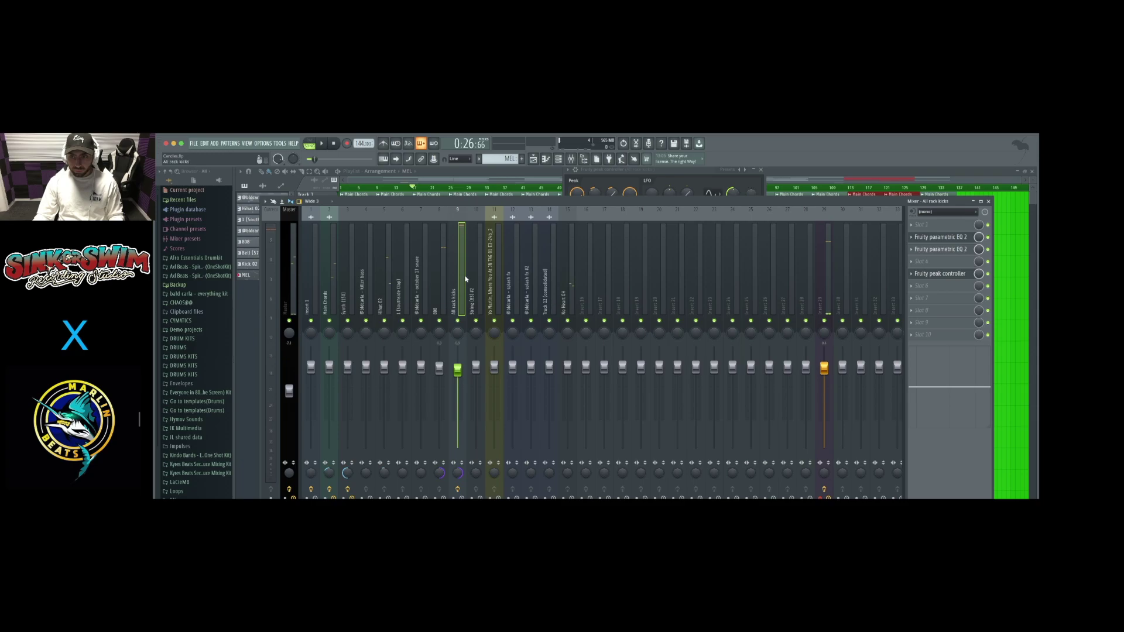
- Select the String (83) #2 mixer track, and close the mixer and the open parametric EQ 2 window
left_click(473, 272)
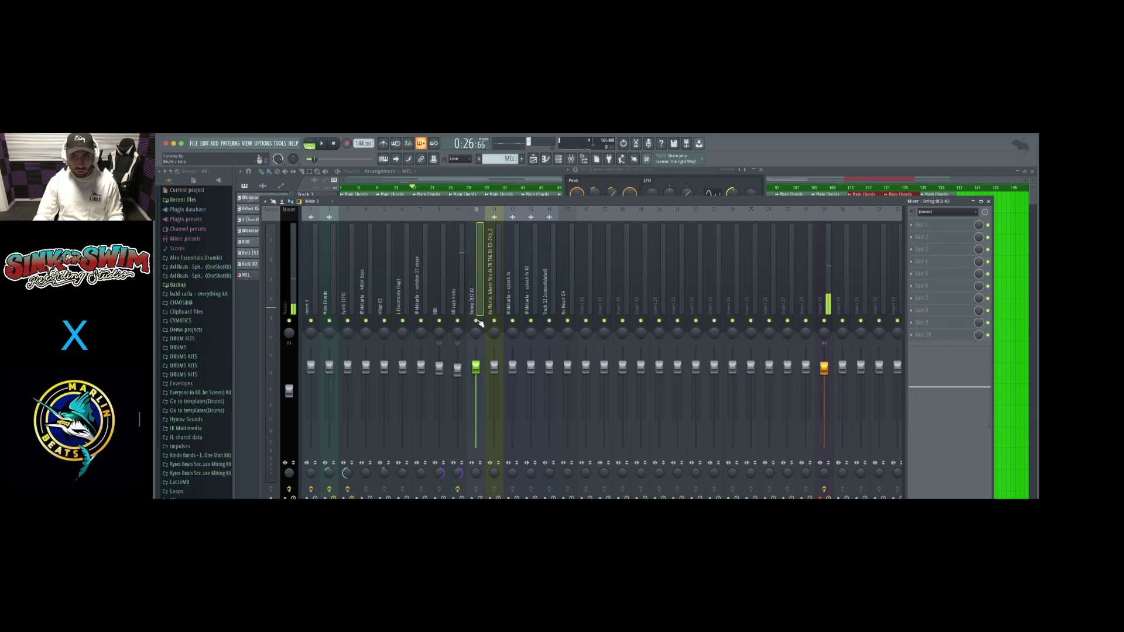
left_click(989, 202)
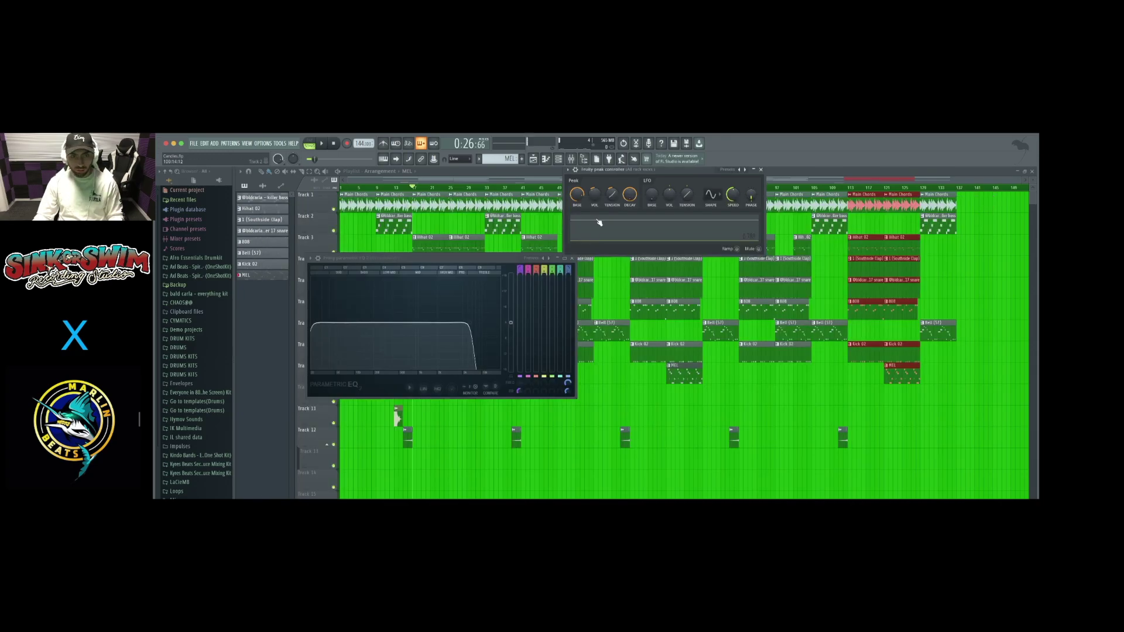
left_click(574, 262)
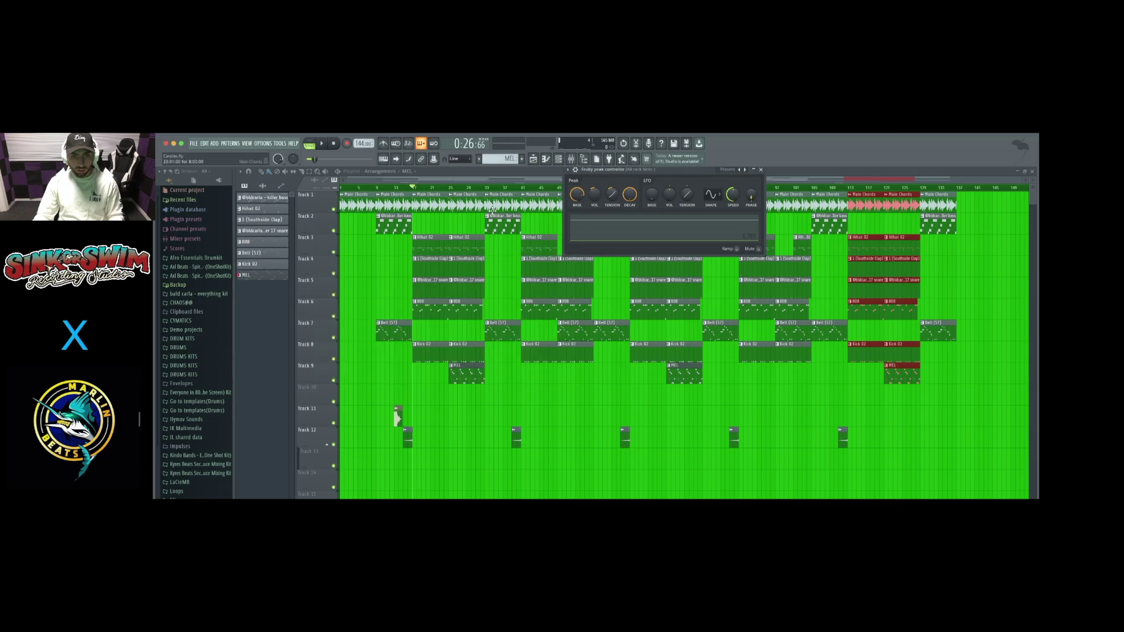
- Play the arrangement from bar 25, where the MEL clip begins, while viewing the String (83) #2 track in the mixer
left_click(454, 190)
key("space")
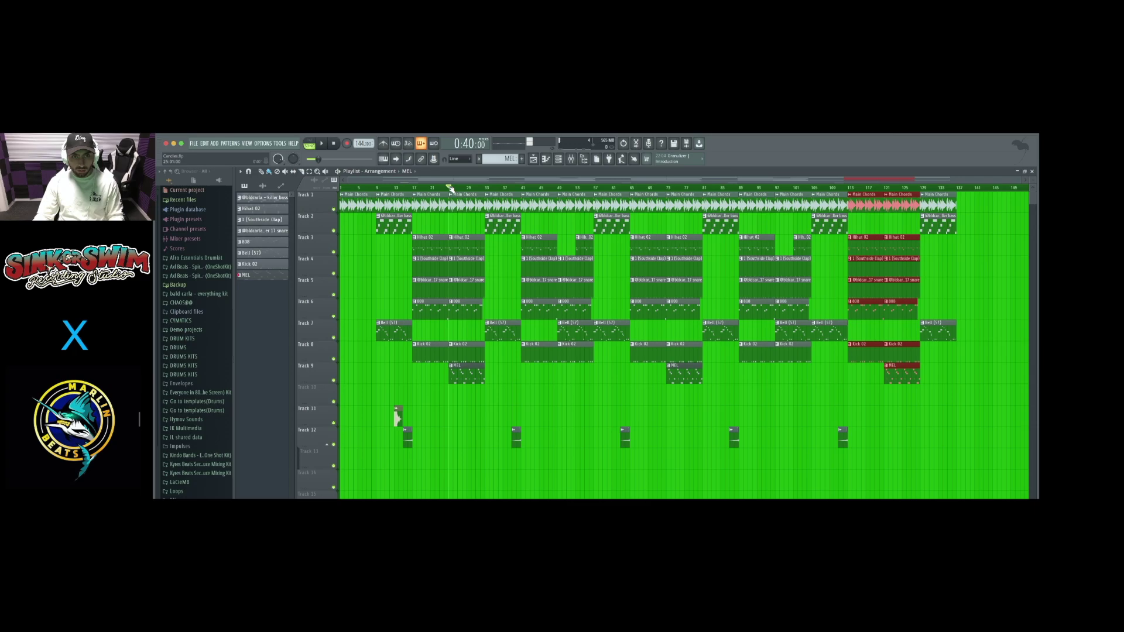
key("F9")
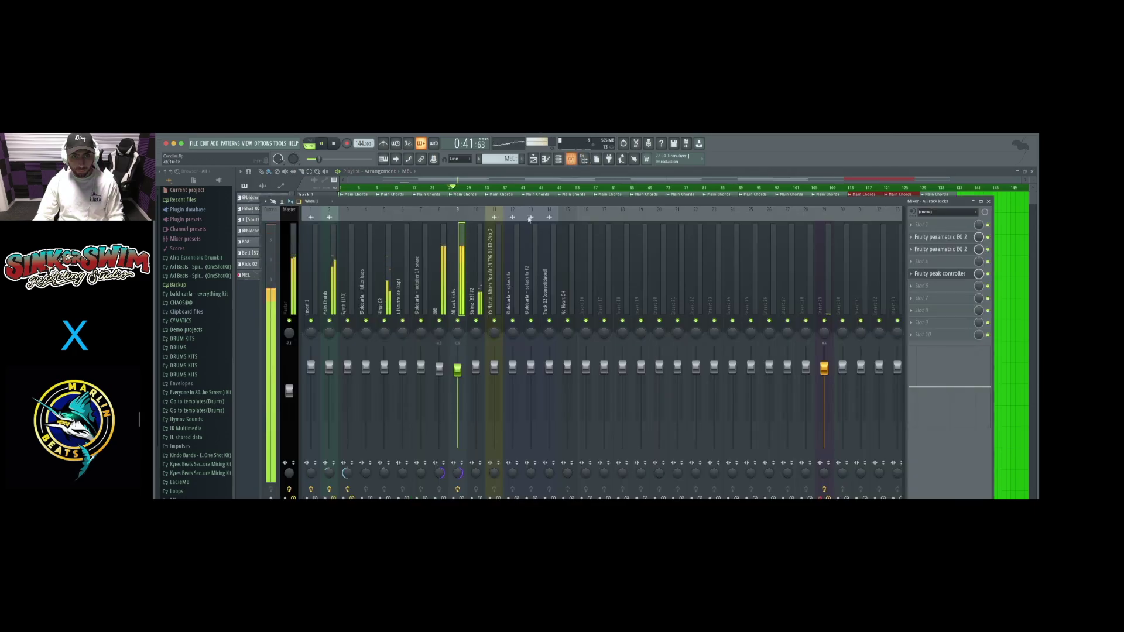
left_click(479, 277)
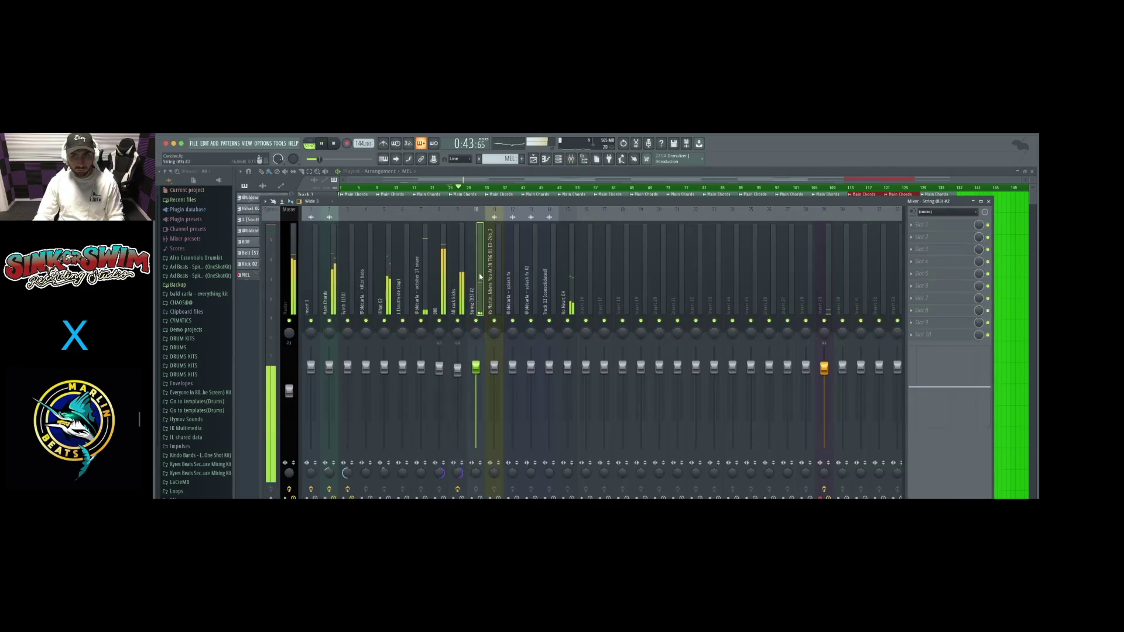
key("space")
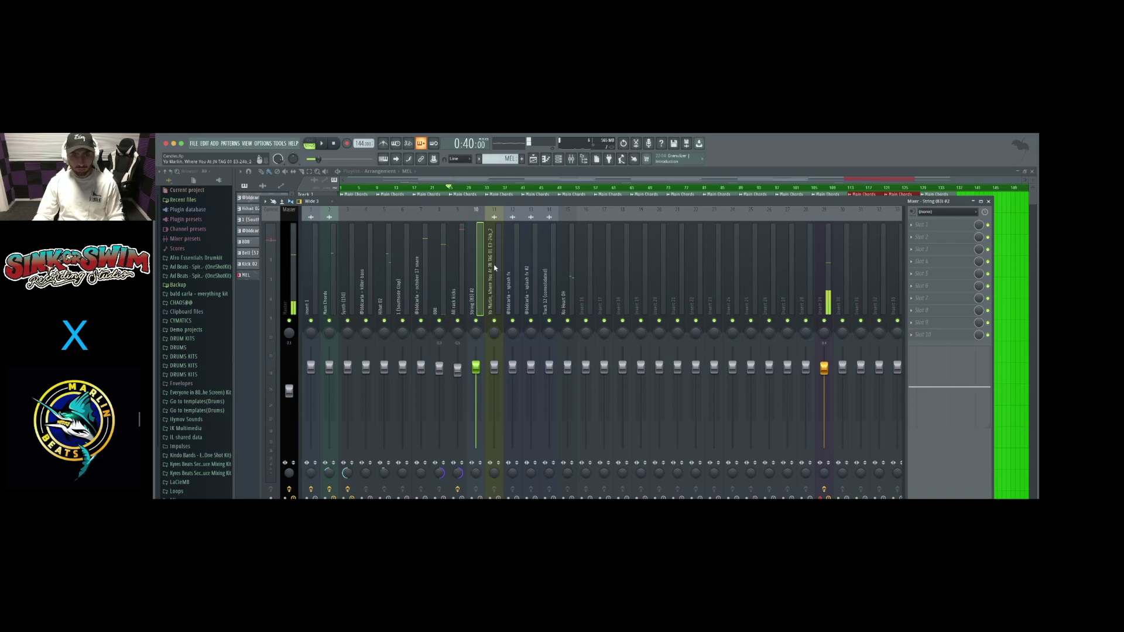
- Inspect the producer tag's mixer track, and play the transition just before bar 17 in the playlist
left_click(494, 275)
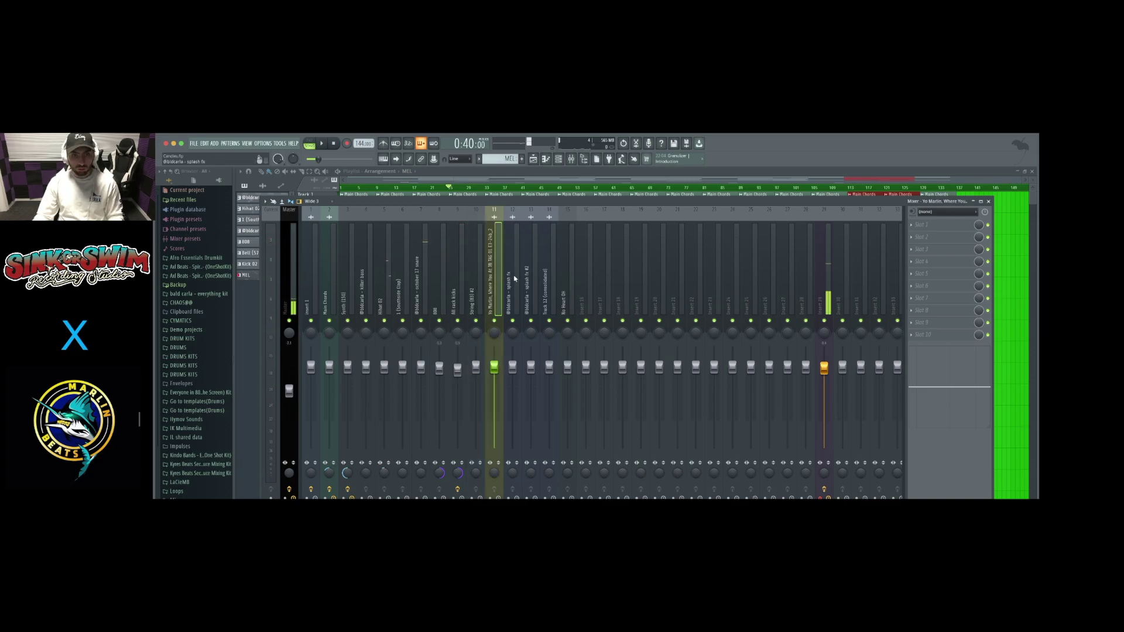
key("F9")
key("space")
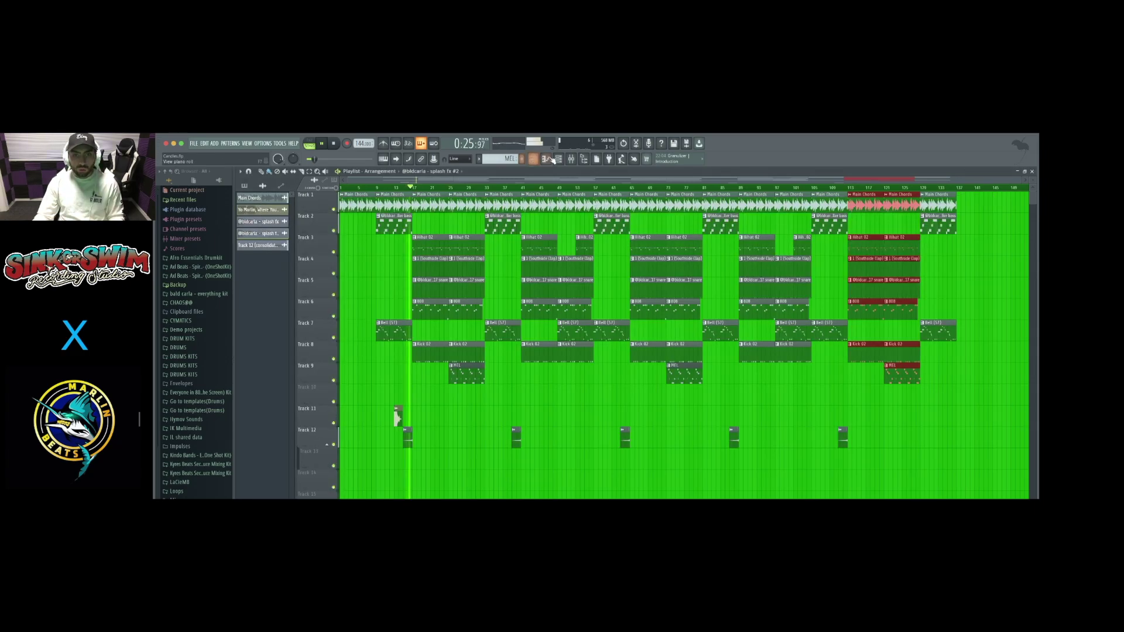
key("space")
- Look through the mixer's Track 12 (consolidated) and No Heart OH tracks, and select the Master track to show its effects
left_click(572, 159)
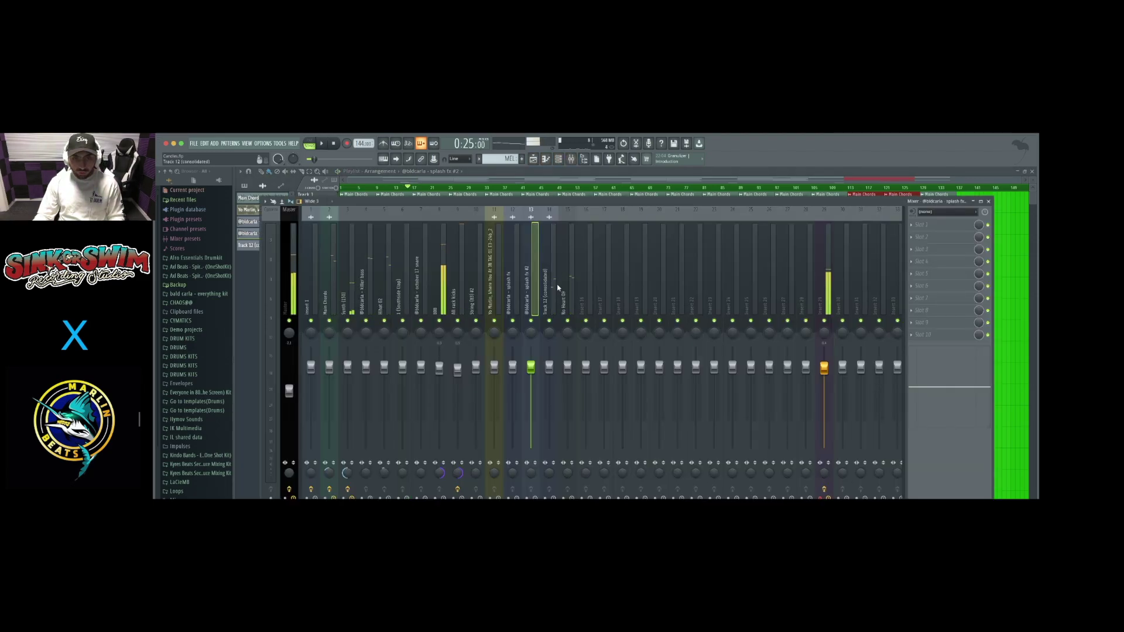
left_click(553, 287)
left_click(564, 287)
key("Right")
key("Left")
left_click(291, 216)
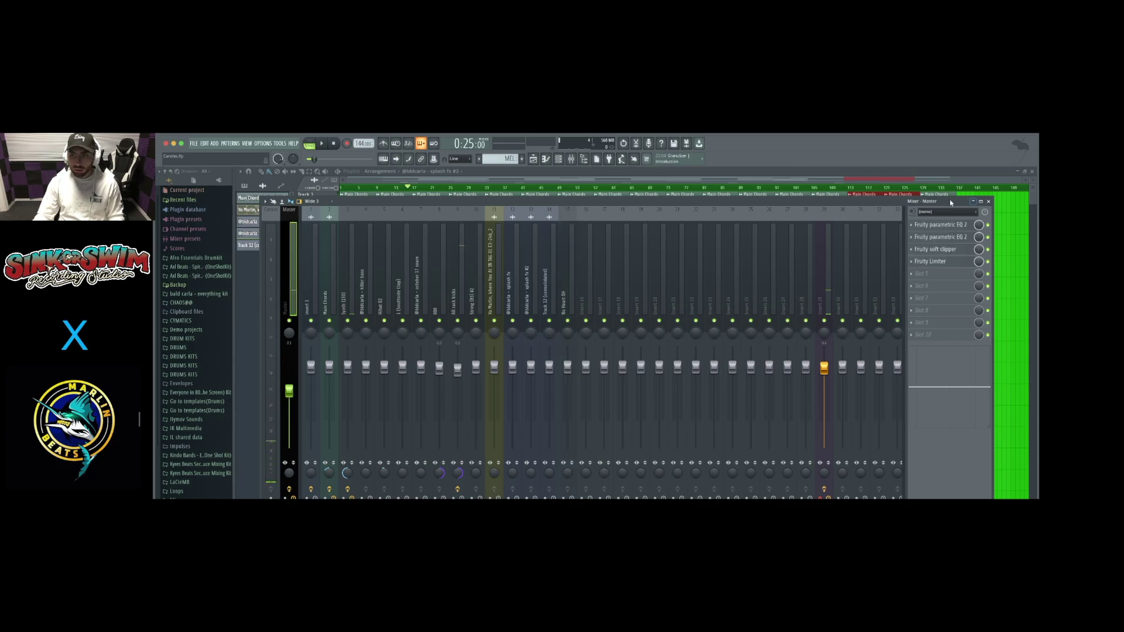
- Return to the playlist, deselect the highlighted clips, and reset the playback position to the beginning
key("F9")
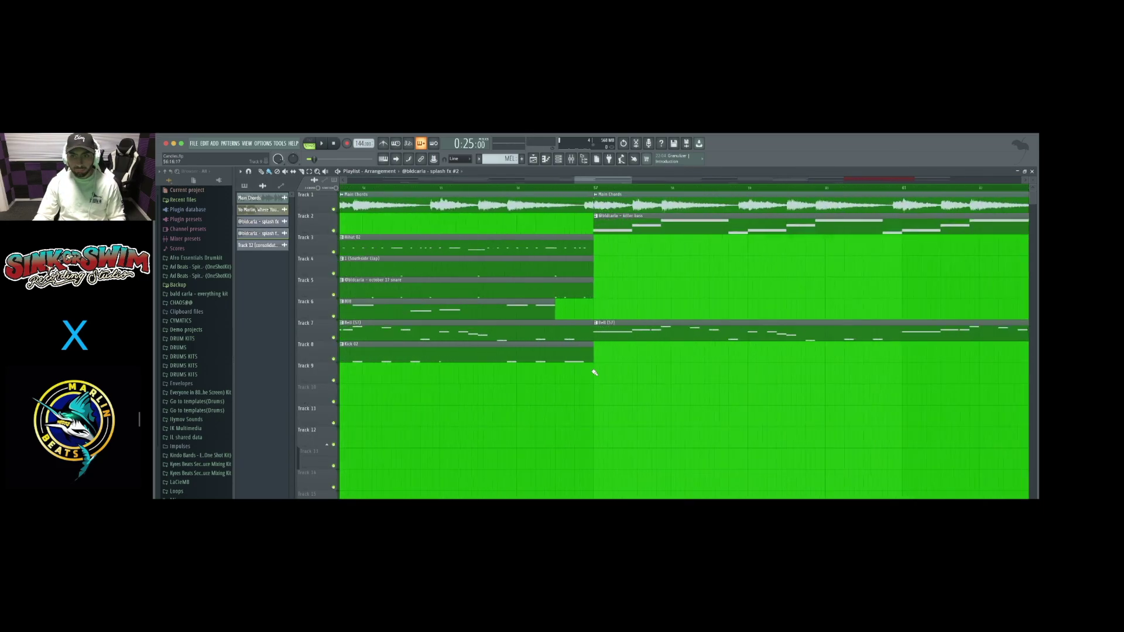
left_click(548, 381)
key("space")
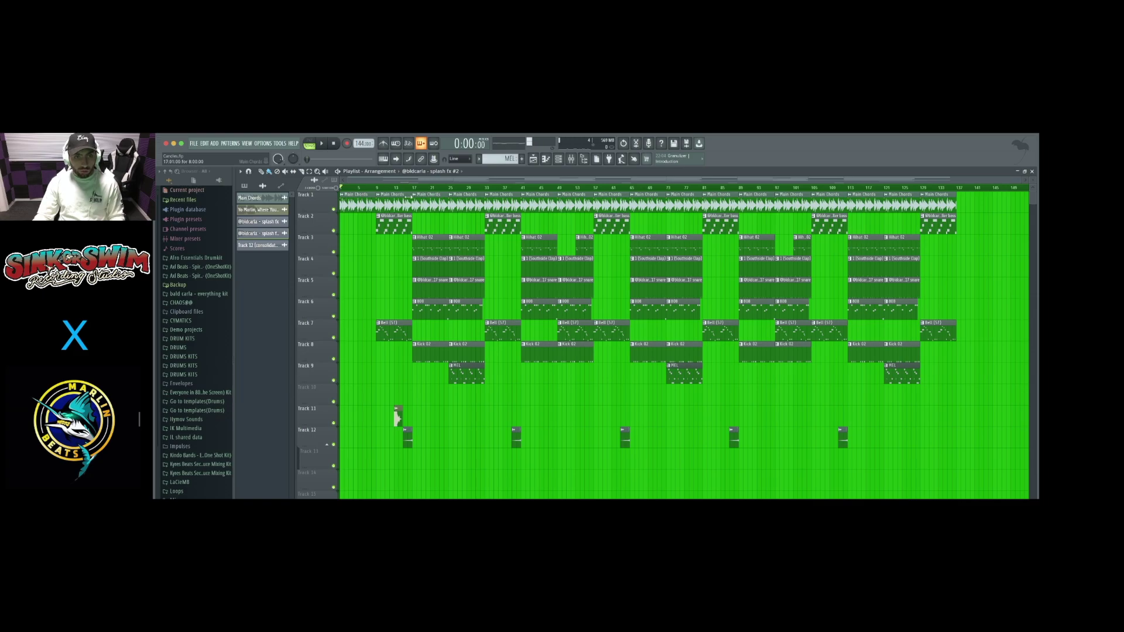
- Pick the killer bass, Bell (57), MEL, Hihat 02, Southside Clap, snare, 808 and Kick 02 clips one by one to review the arrangement
left_click(403, 229)
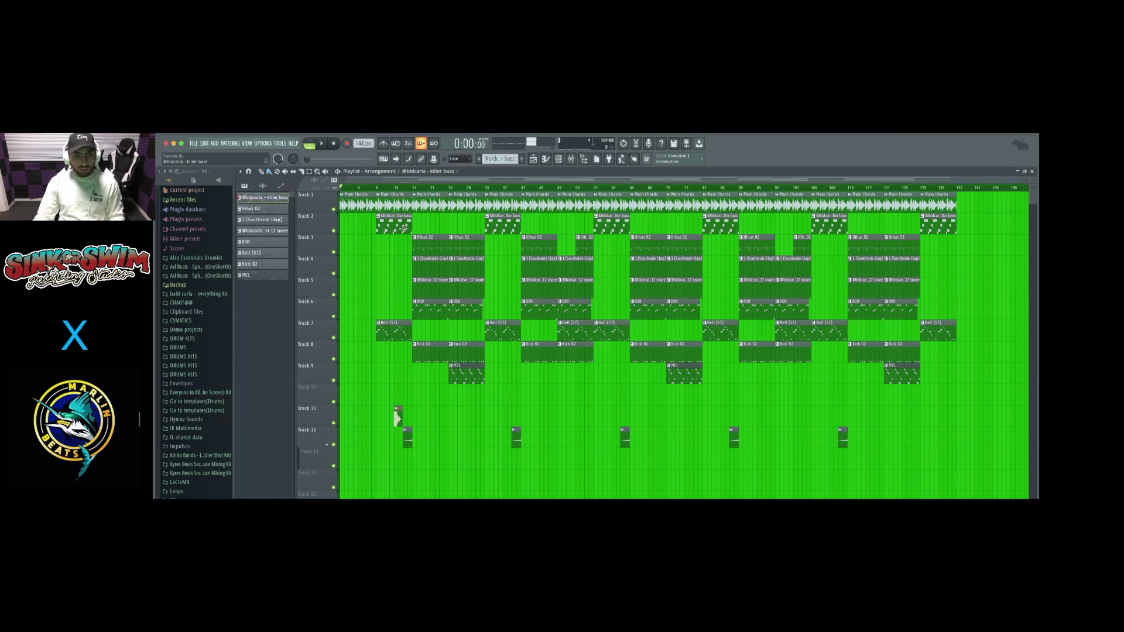
left_click(398, 332)
left_click(470, 367)
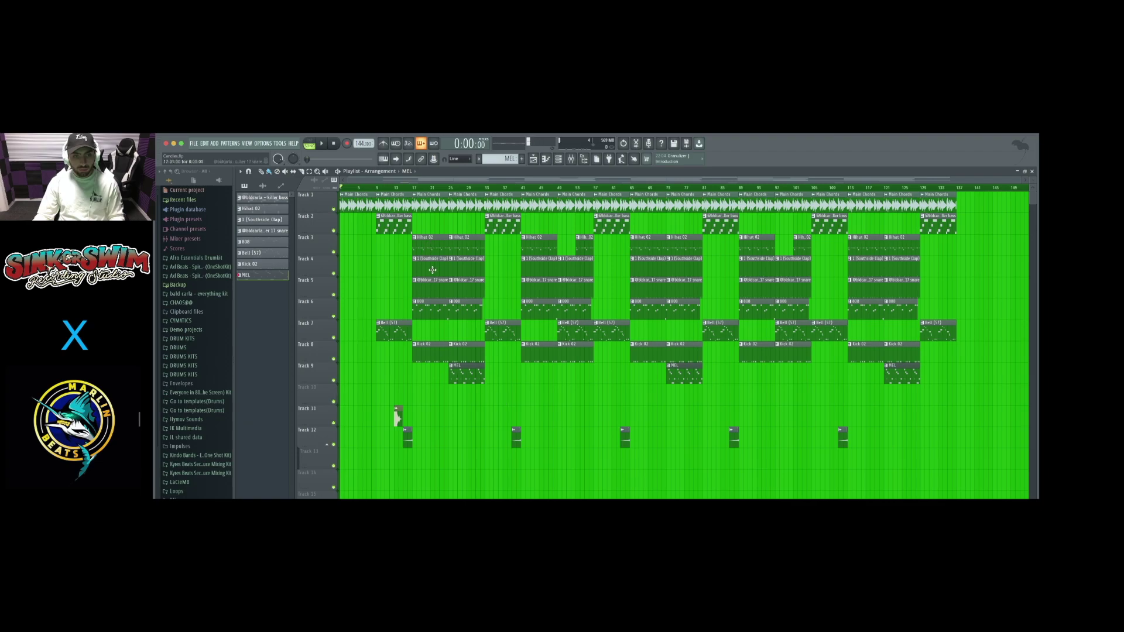
left_click(439, 242)
left_click(434, 271)
left_click(431, 288)
left_click(431, 309)
left_click(434, 349)
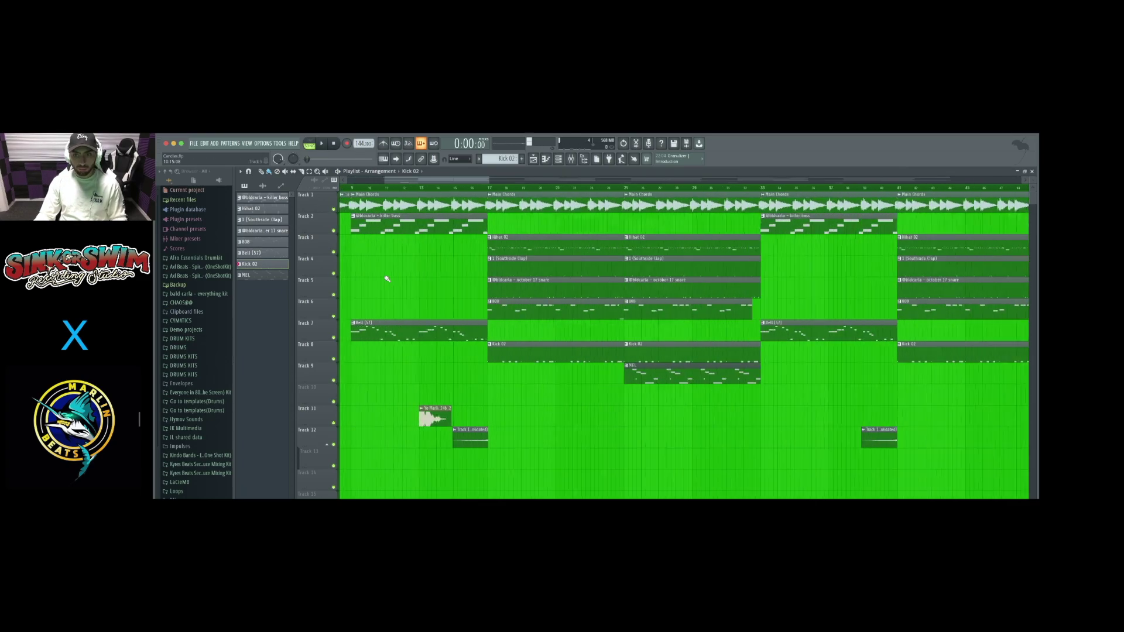
- Play the arrangement from the beginning, and open the killer bass pattern in the piano roll to view its notes
key("space")
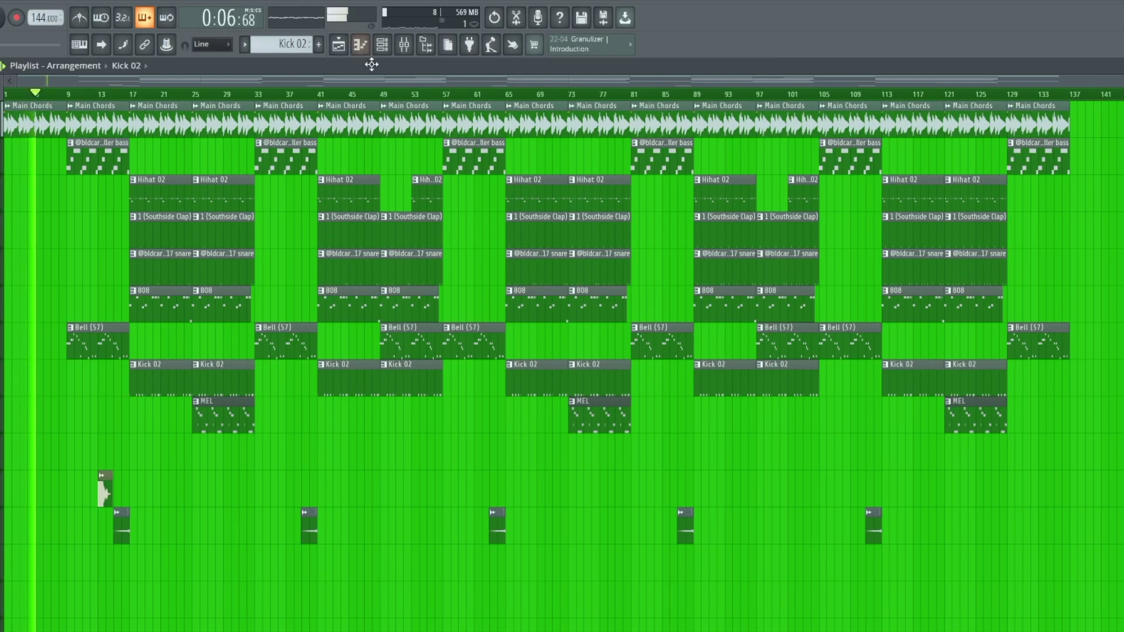
double_click(97, 157)
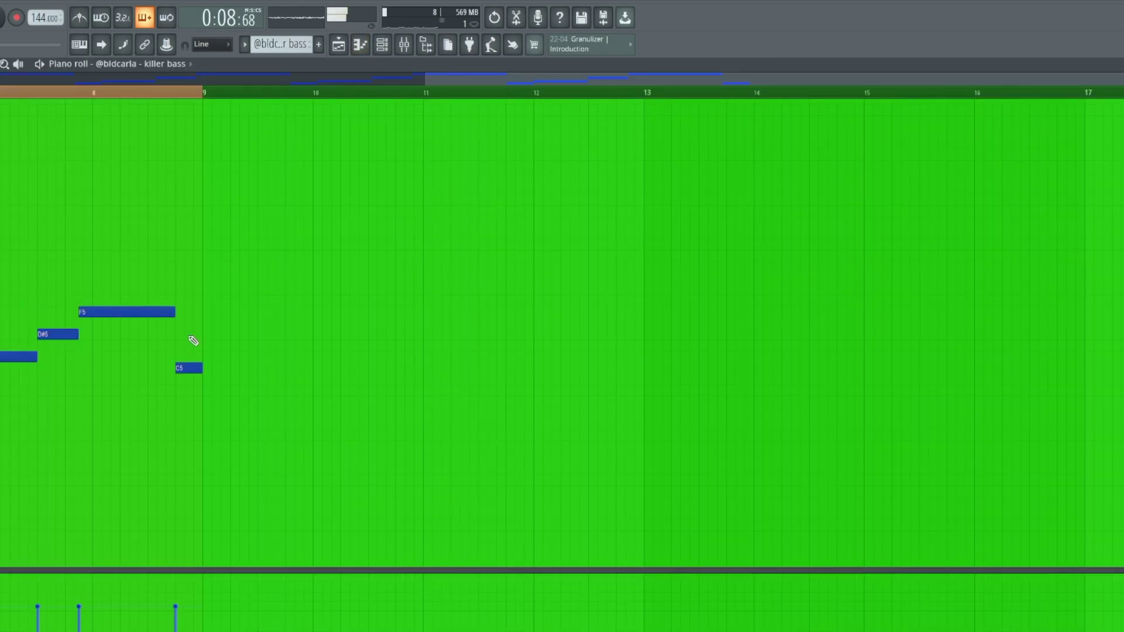
scroll(190, 337, "up", 5)
scroll(190, 337, "down", 6)
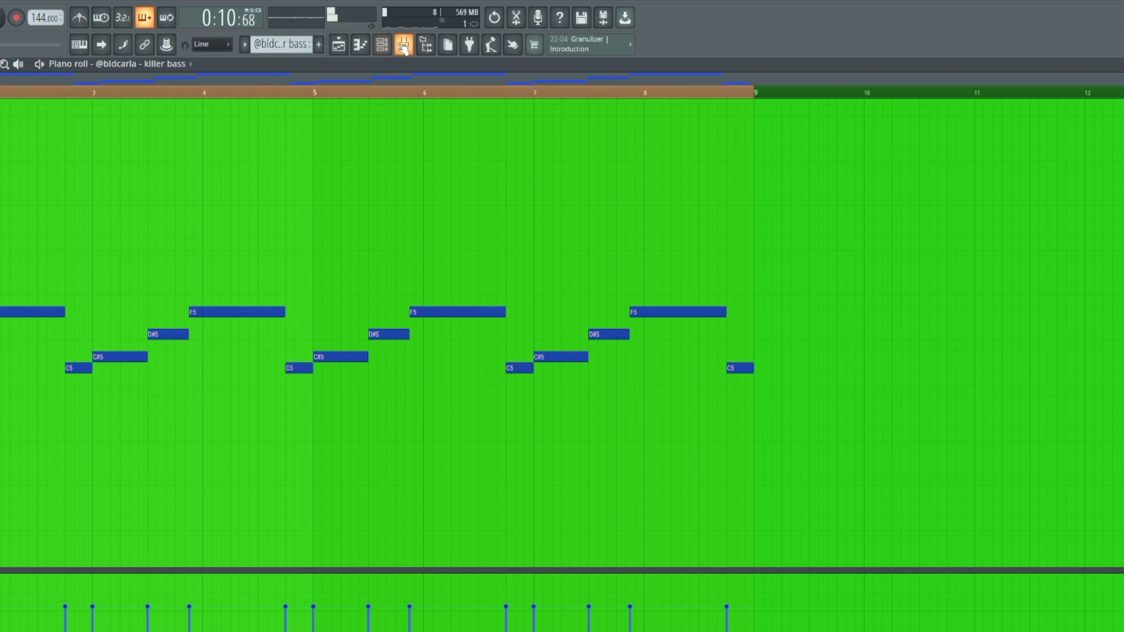
- Check the mixer during playback, and bring back the playlist in place of the killer bass piano roll
left_click(404, 47)
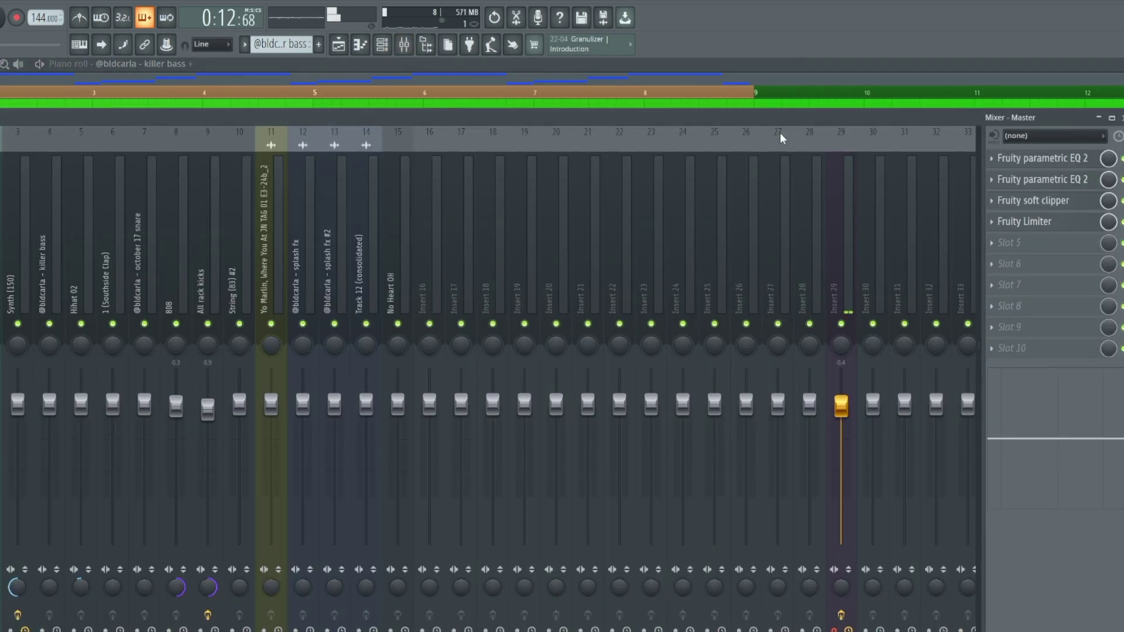
key("F9")
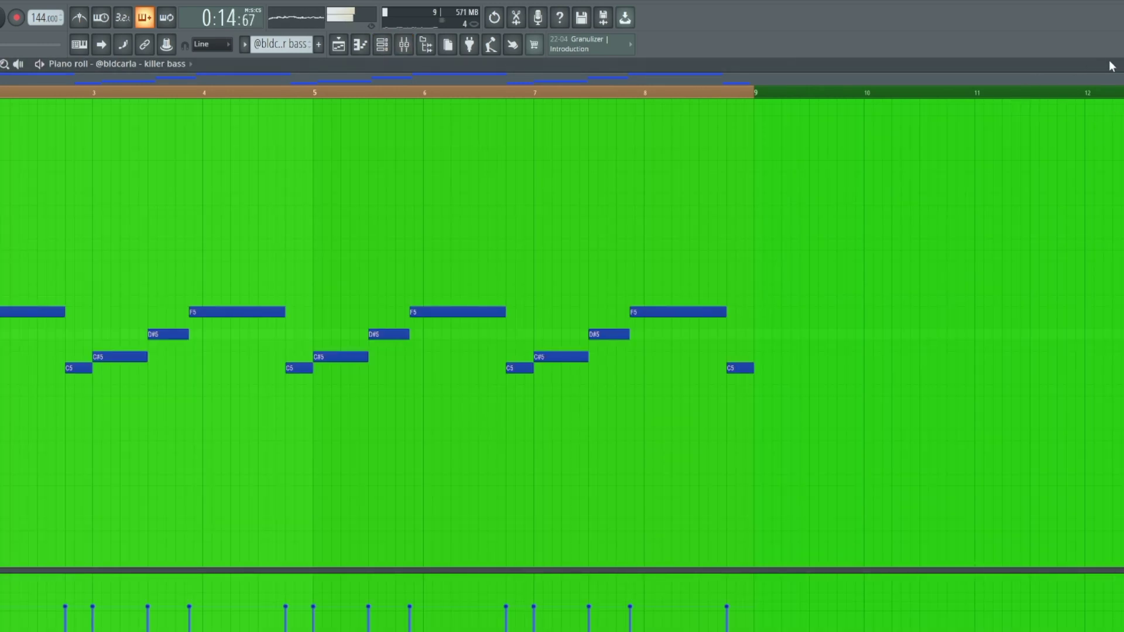
key("F5")
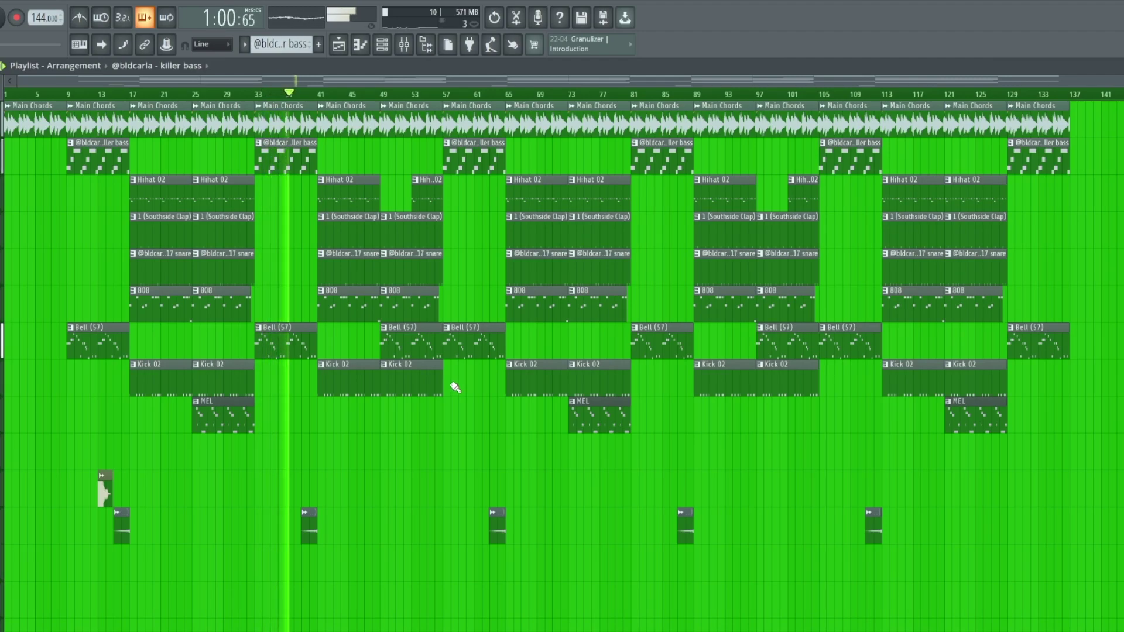
- Compare the mixer's track levels with the playlist as the drum sections play, and stop playback
left_click(410, 48)
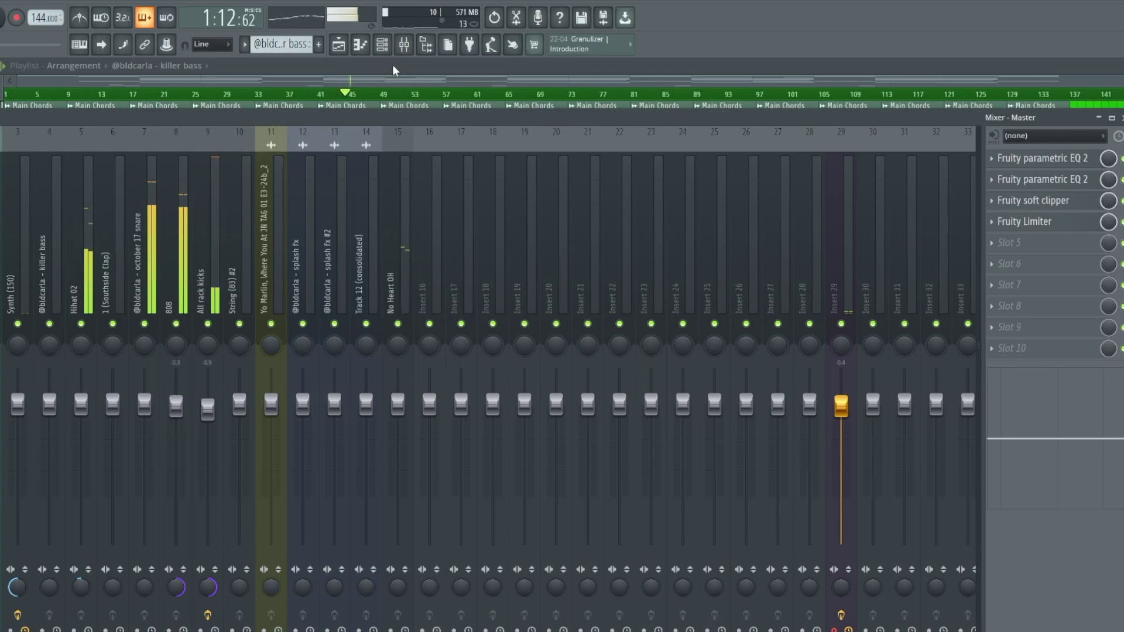
key("F9")
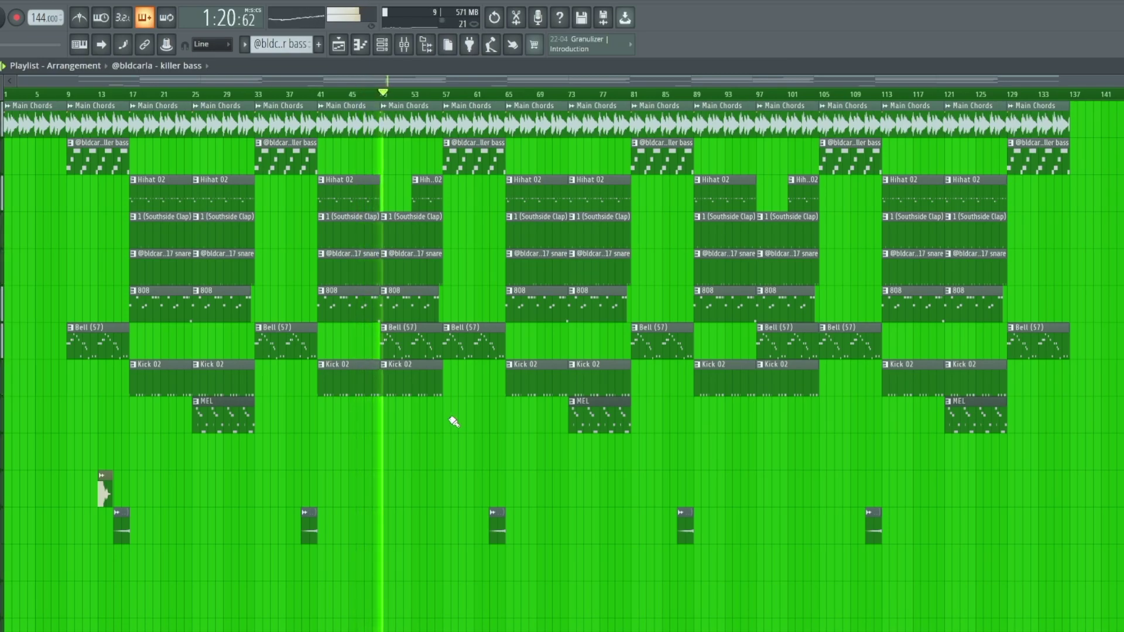
left_click(404, 46)
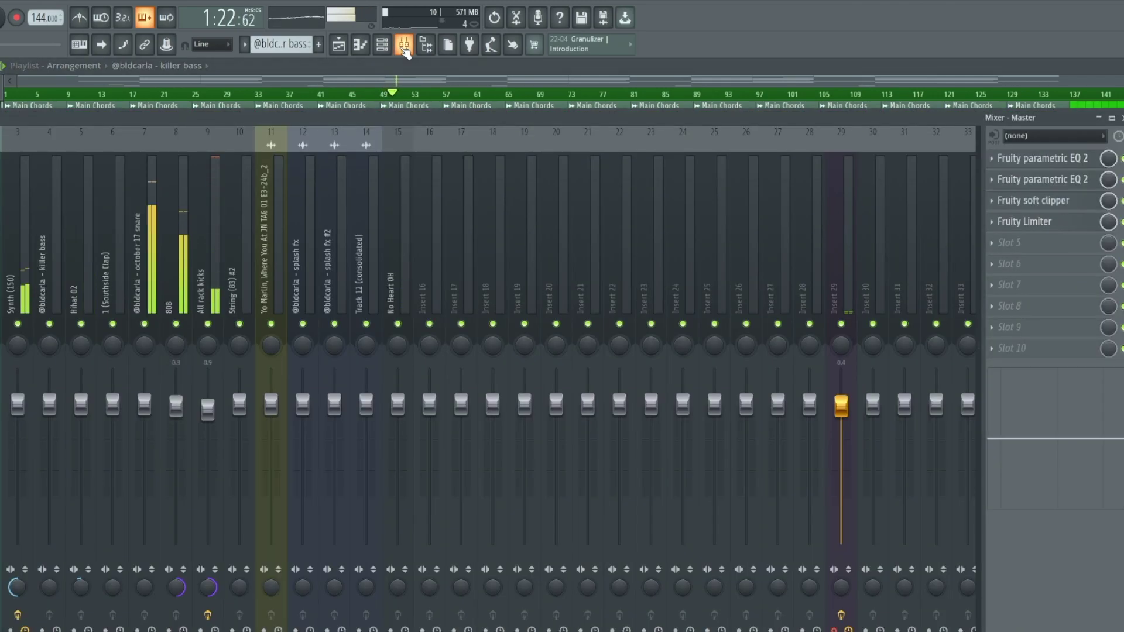
left_click(404, 47)
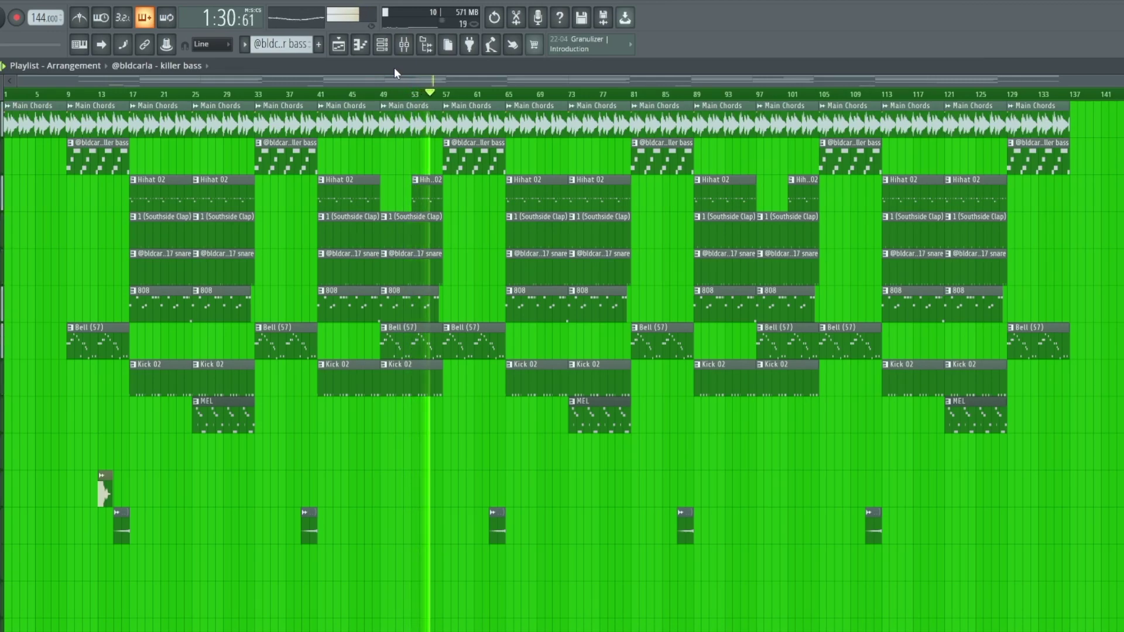
key("space")
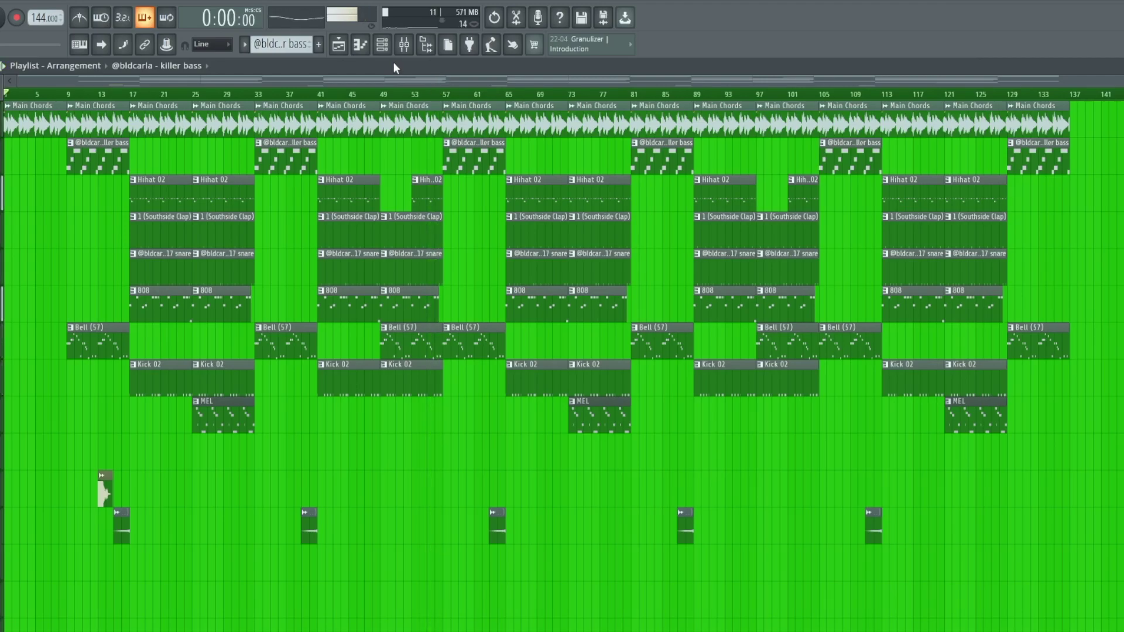